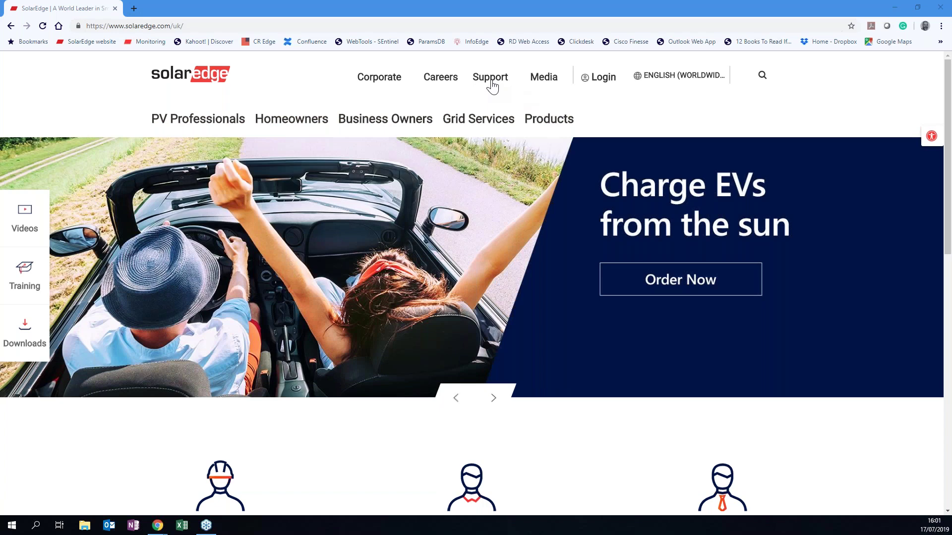
Open the SolarEdge Training page and expand the upcoming webinar dates for Sweden.
click(490, 96)
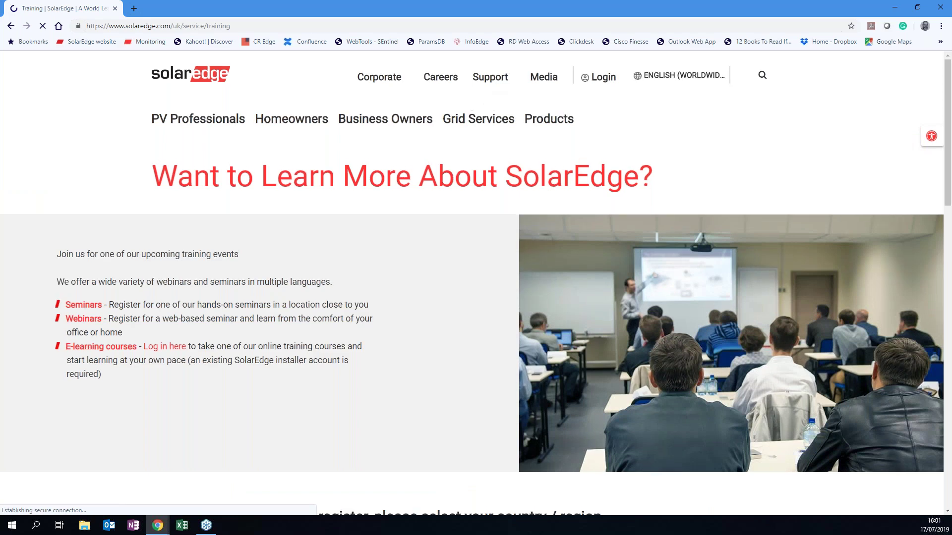
scroll(391, 187, down, 18)
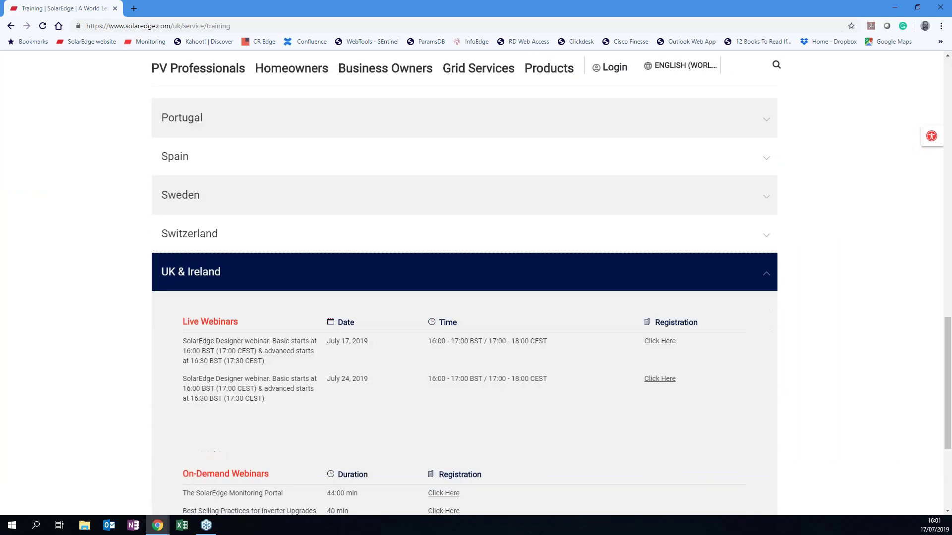
scroll(366, 209, down, 1)
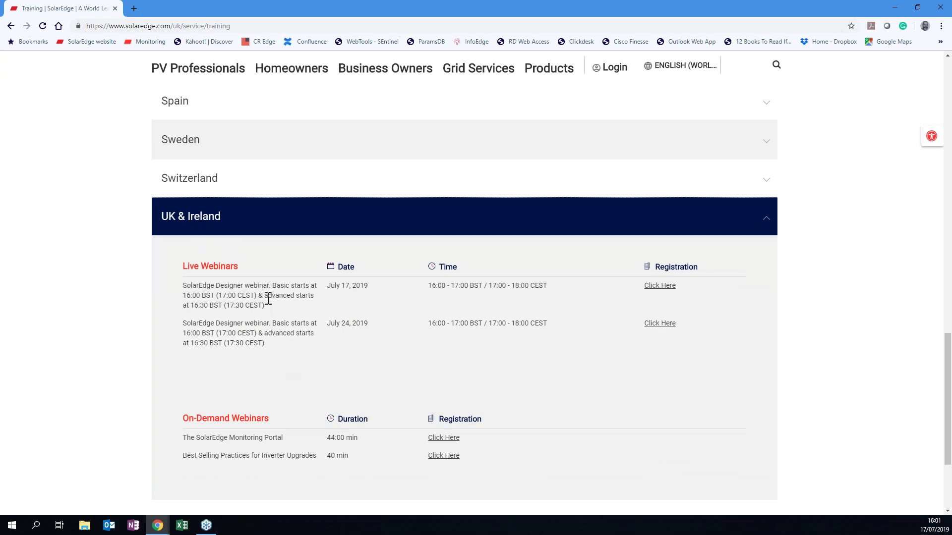
click(191, 147)
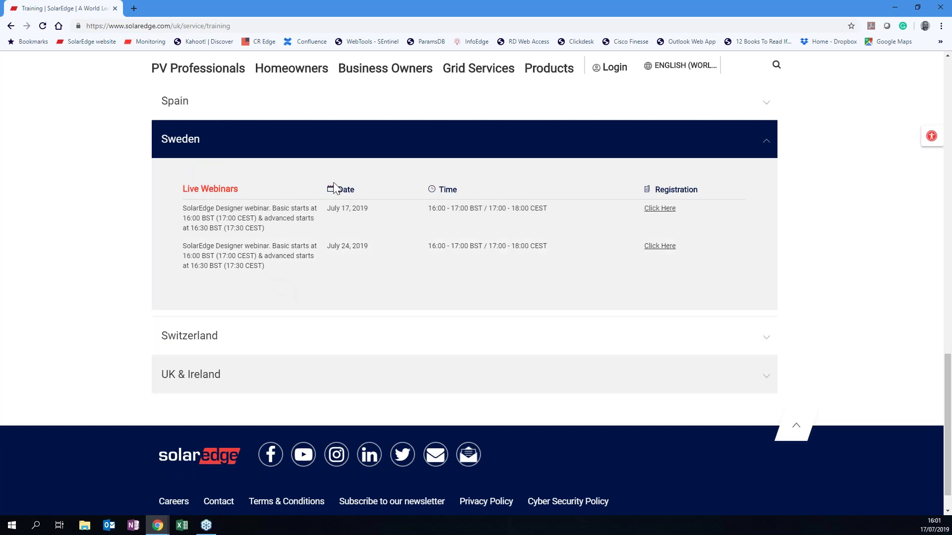
scroll(333, 184, up, 20)
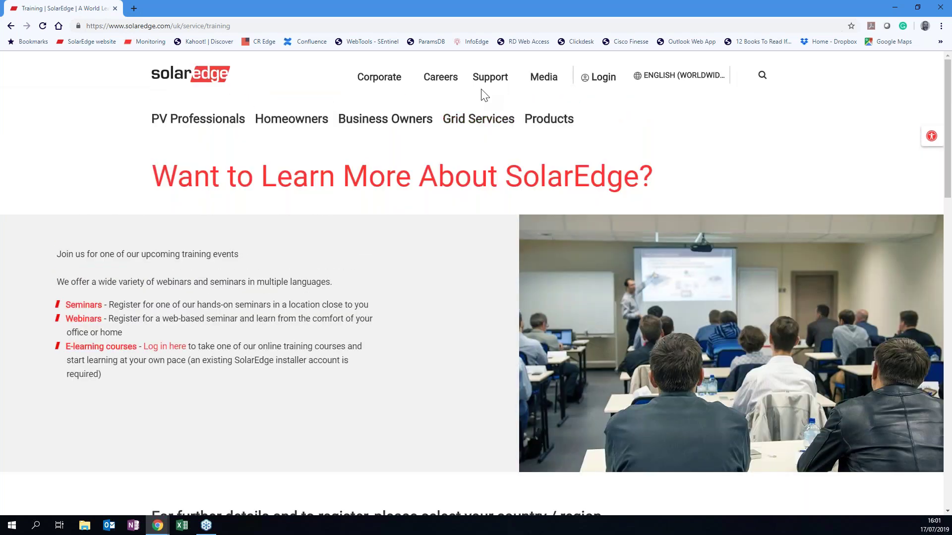
mouse_move(485, 81)
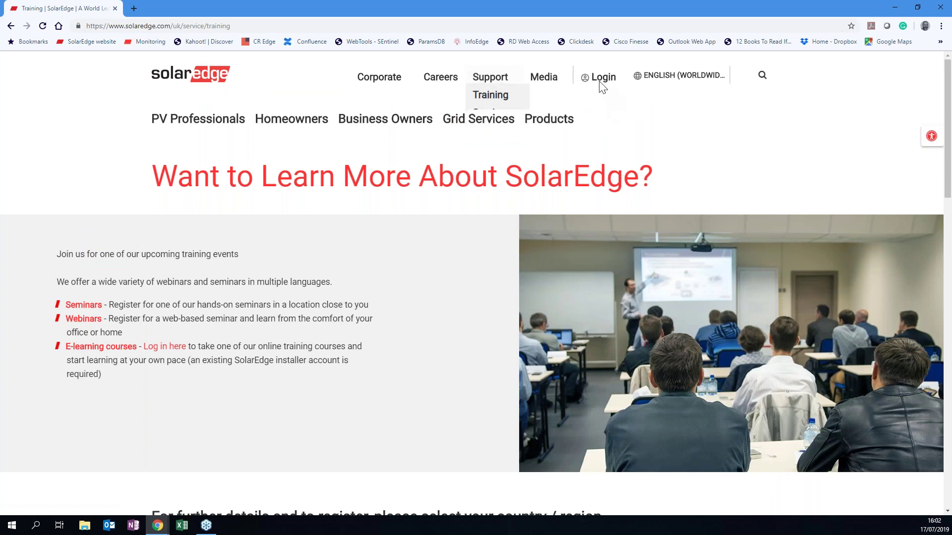
mouse_move(599, 84)
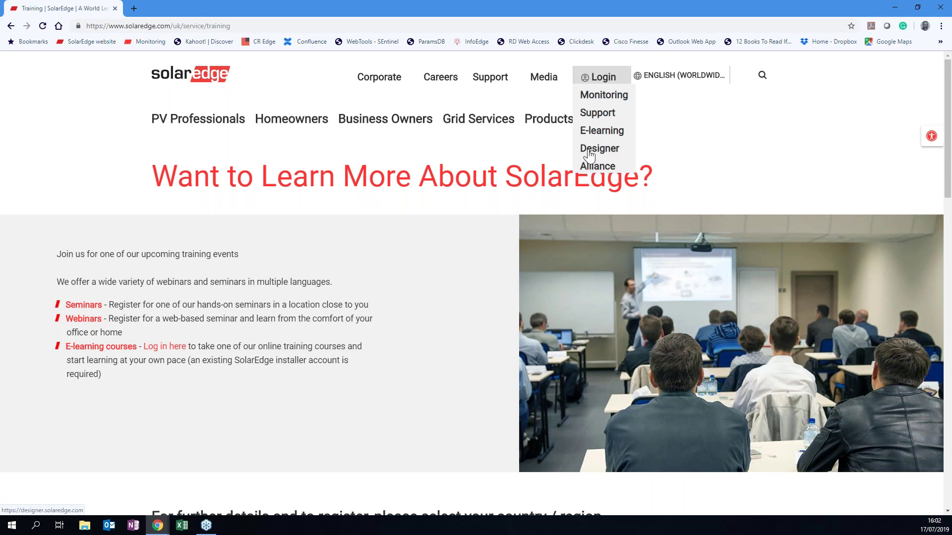
Open Designer and filter the projects to your own residential sites, sorted by modified date.
click(590, 155)
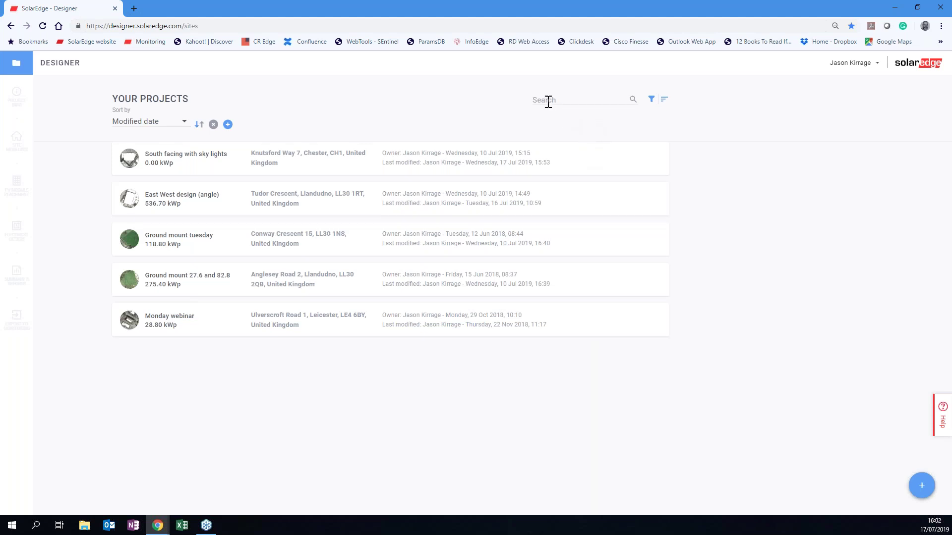
click(651, 100)
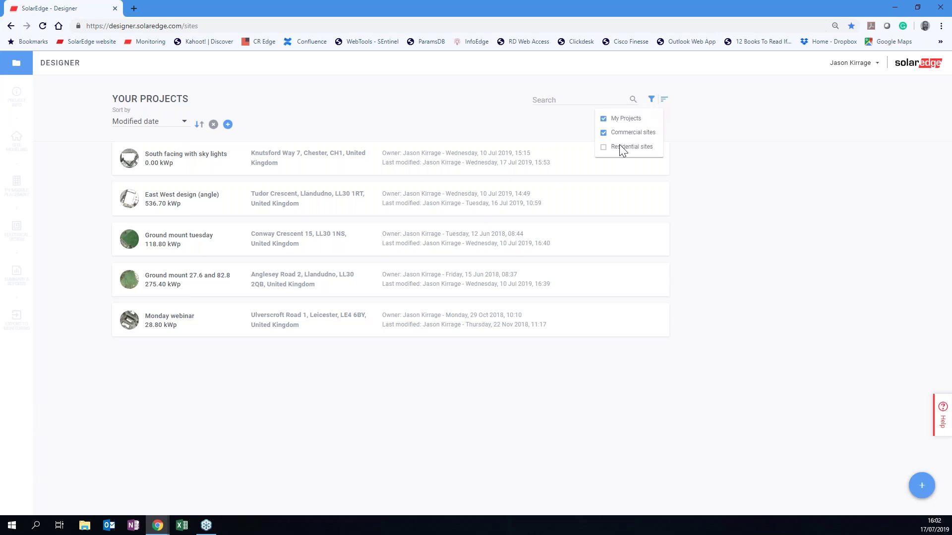
click(603, 148)
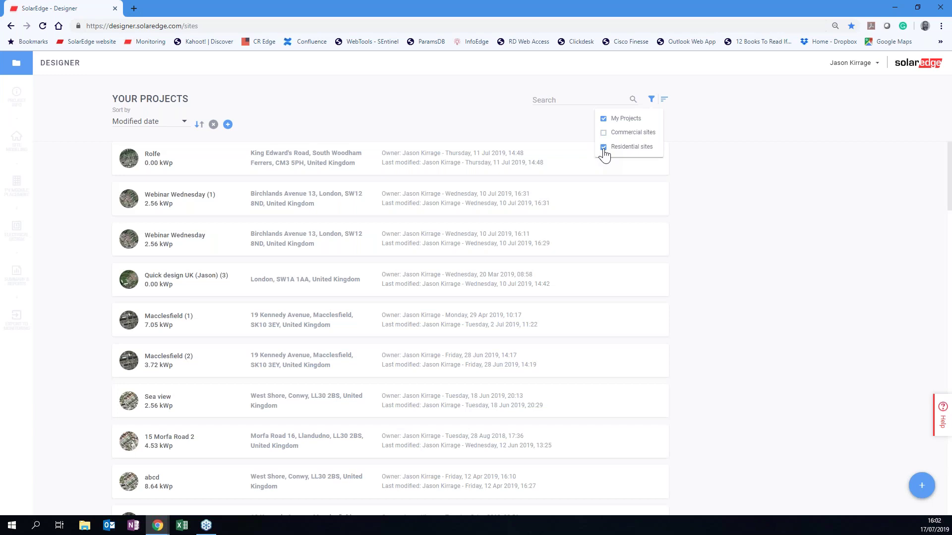
click(604, 120)
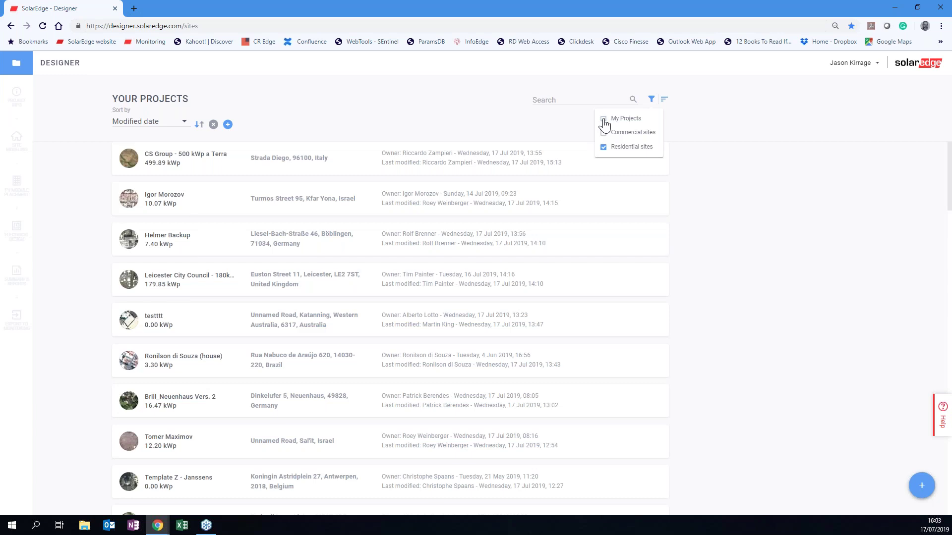
click(603, 120)
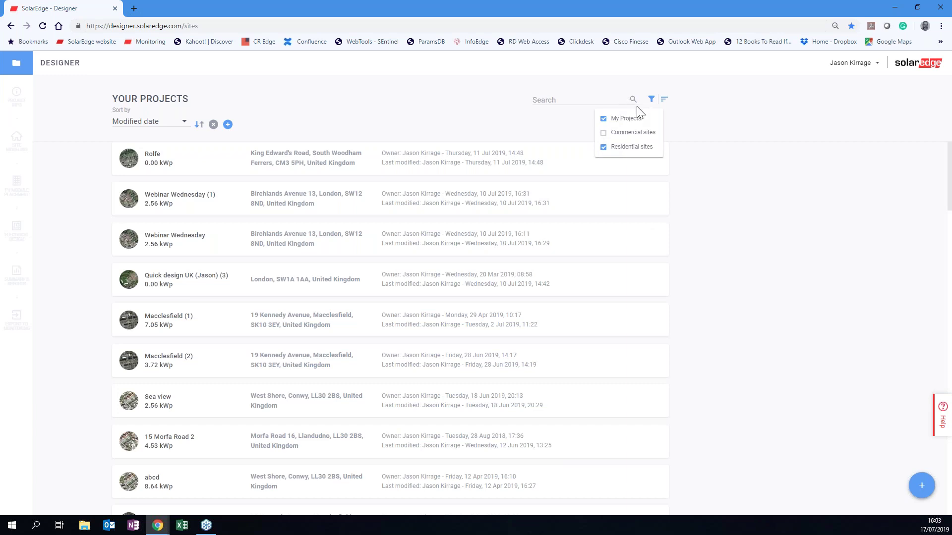
click(664, 104)
click(664, 103)
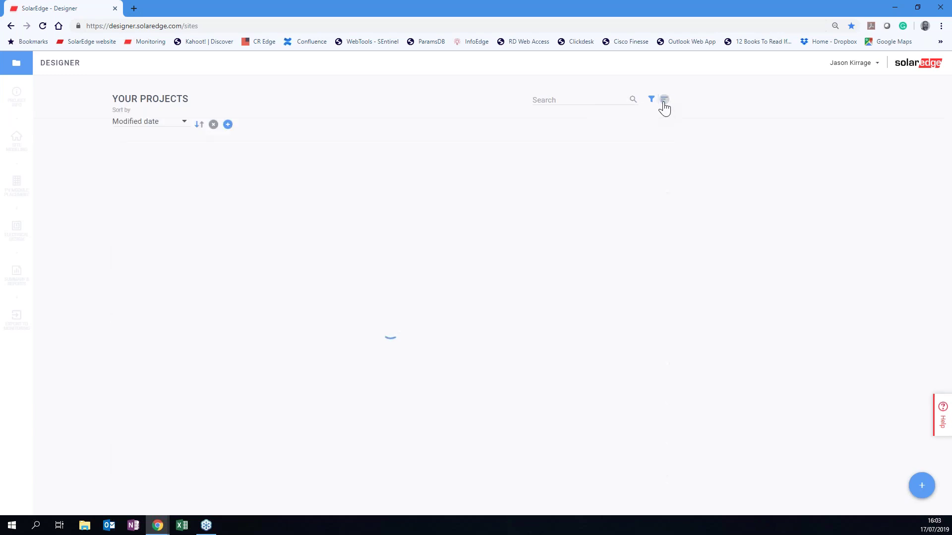
click(185, 125)
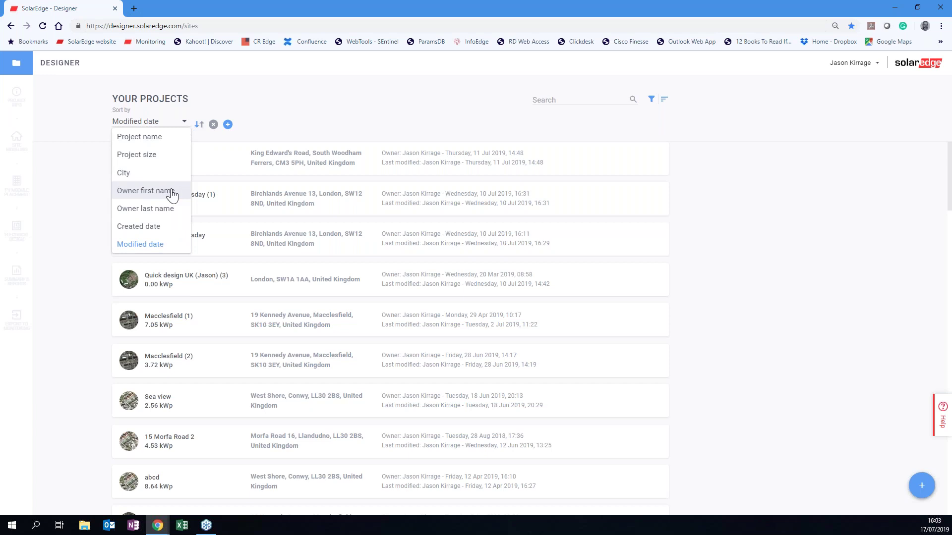
click(704, 112)
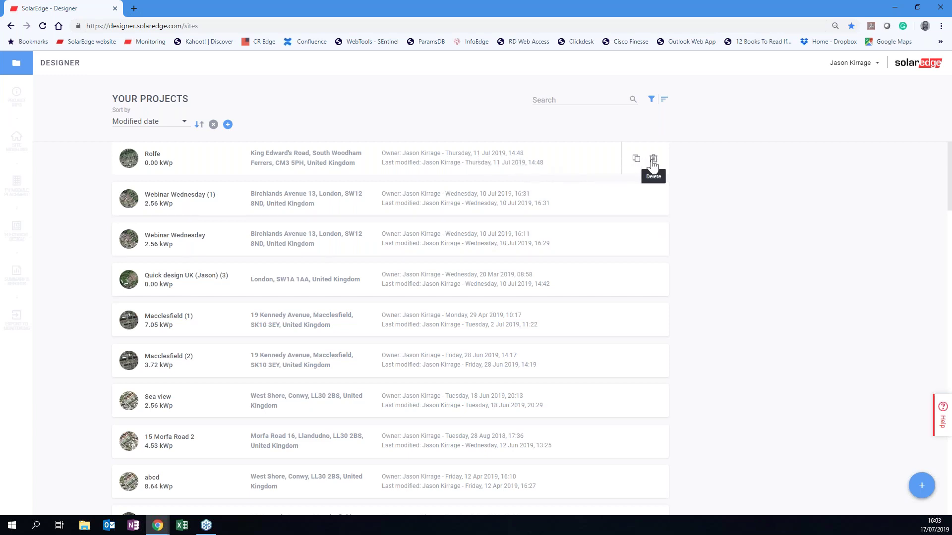
click(636, 159)
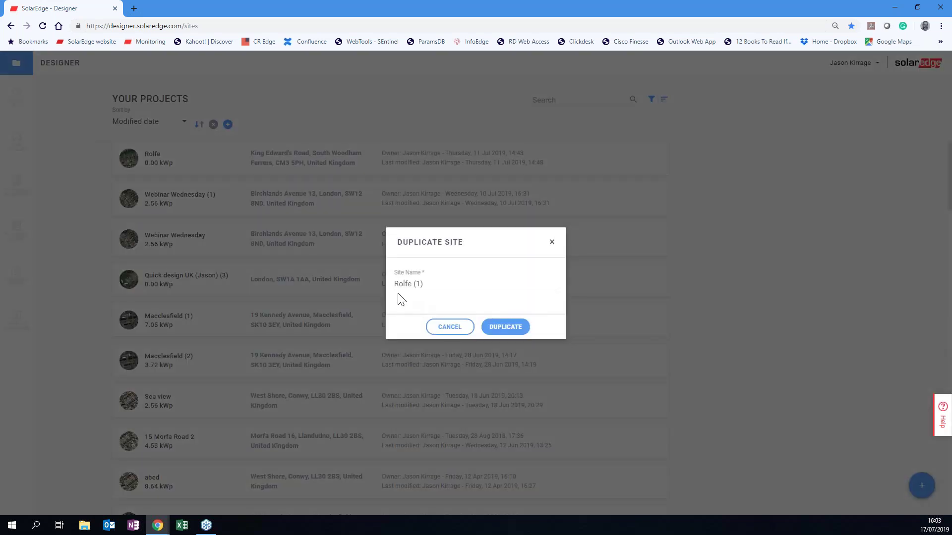
click(498, 328)
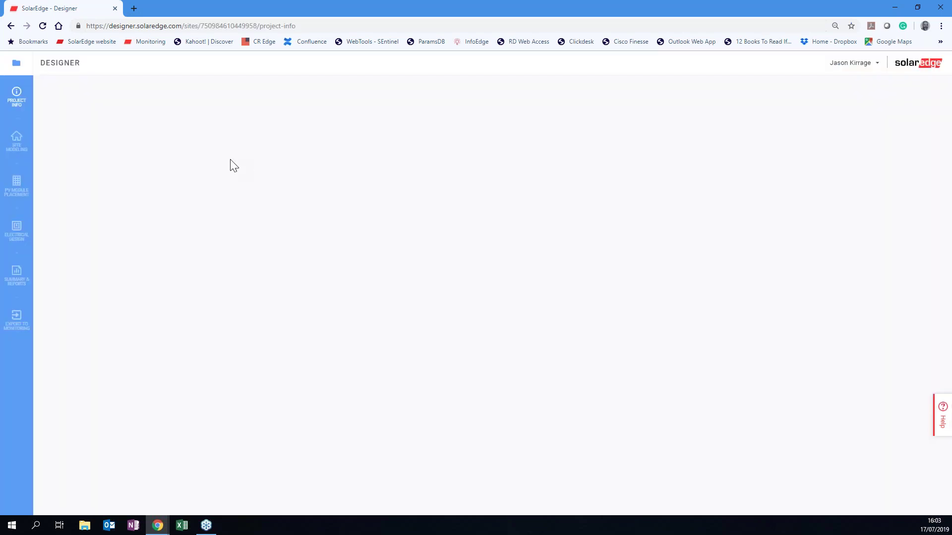
click(16, 67)
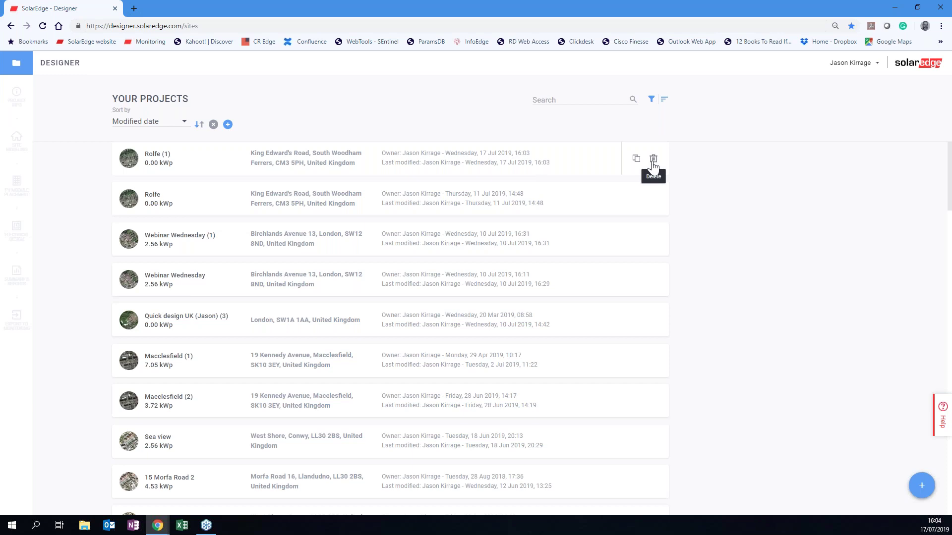
click(653, 160)
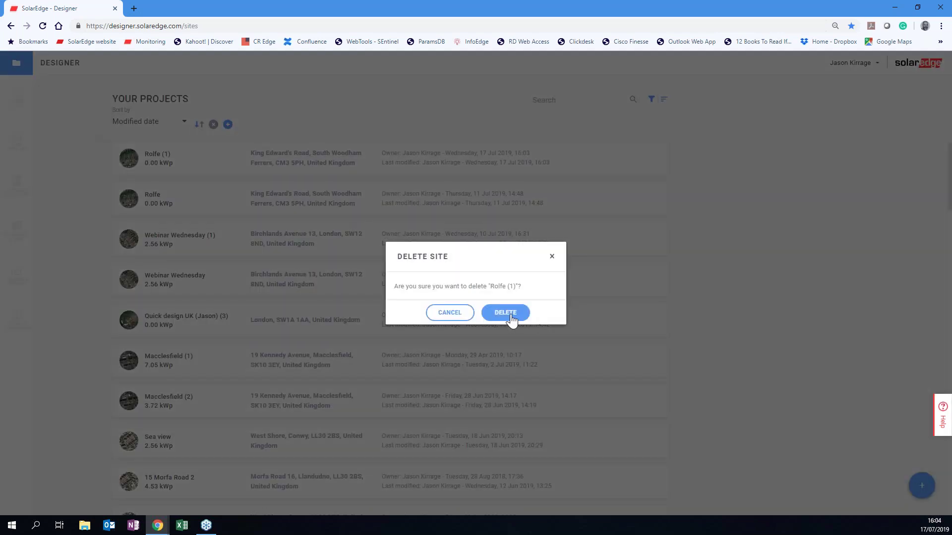
click(512, 320)
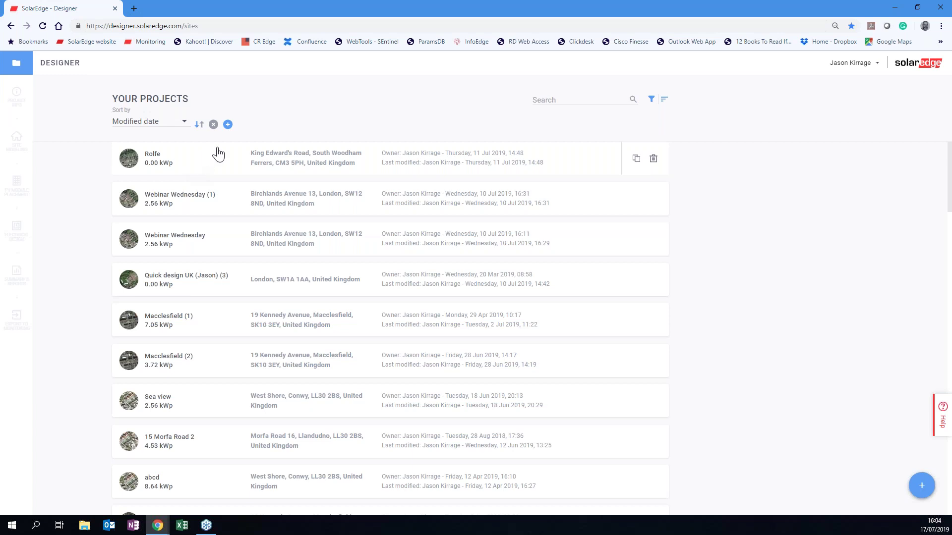
Switch to designerbeta.solaredge.com/sites and start a new project.
click(135, 25)
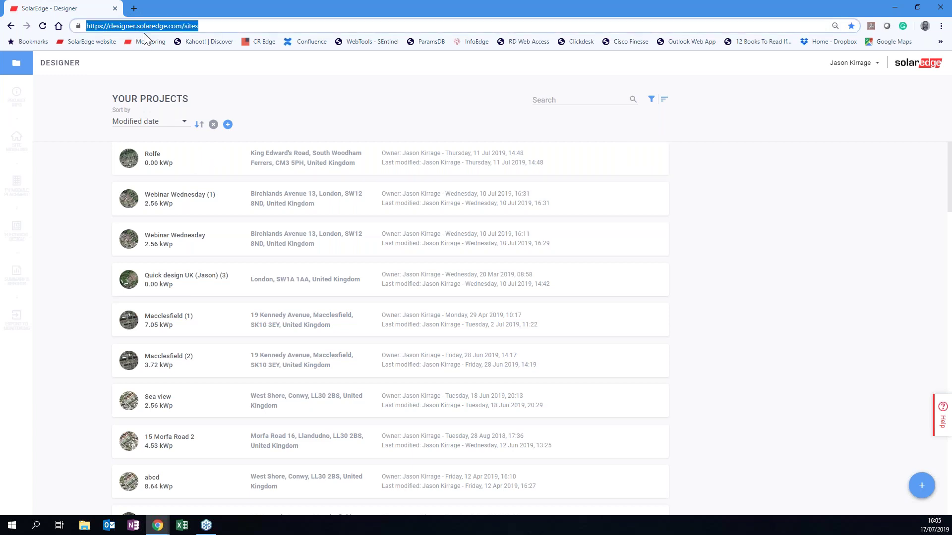
click(138, 26)
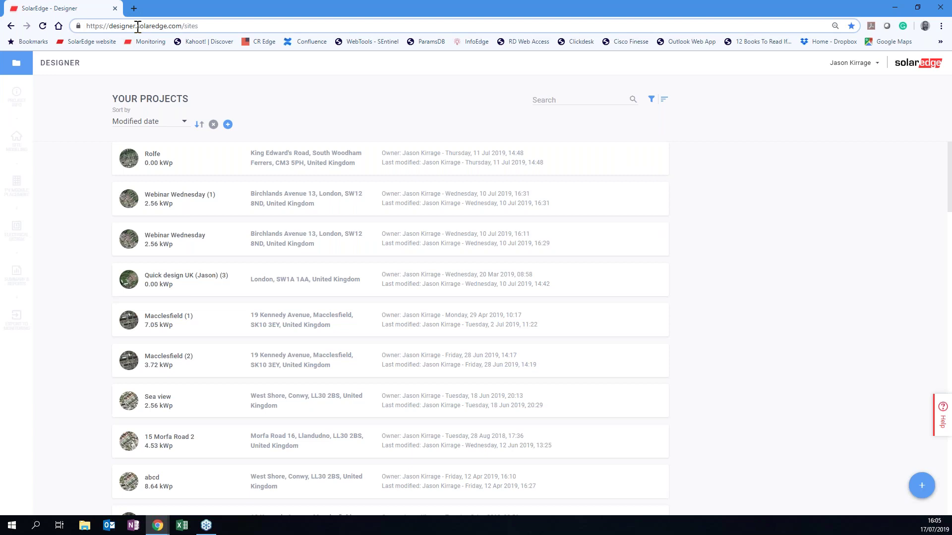
text(bet)
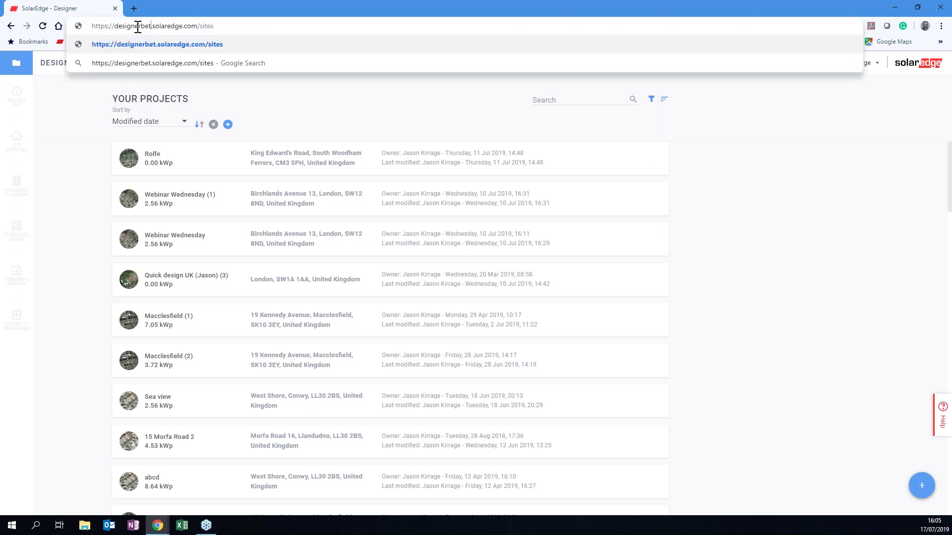
text(a)
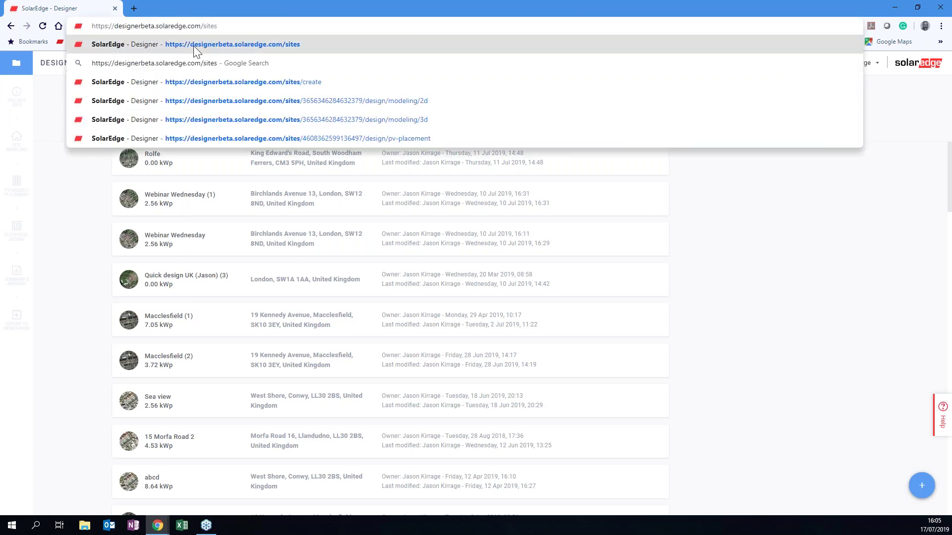
click(193, 46)
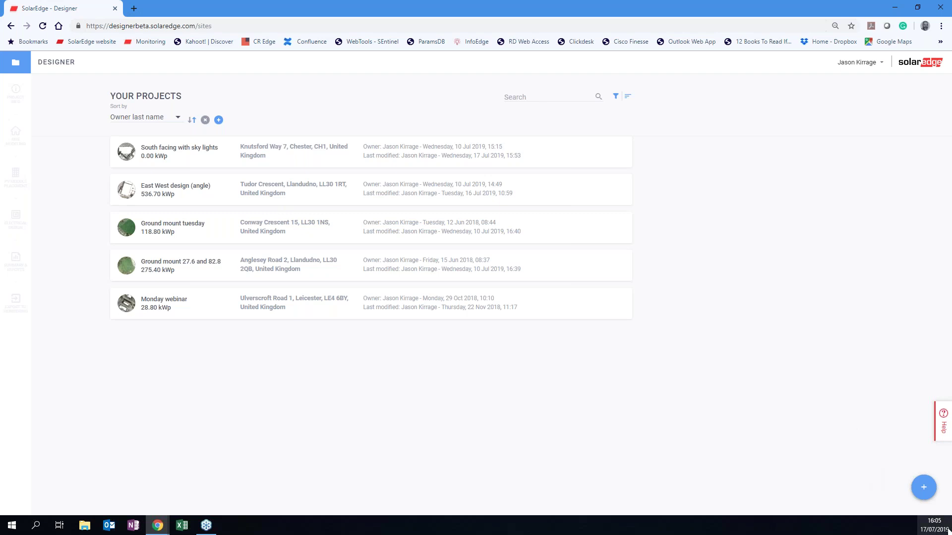
click(924, 488)
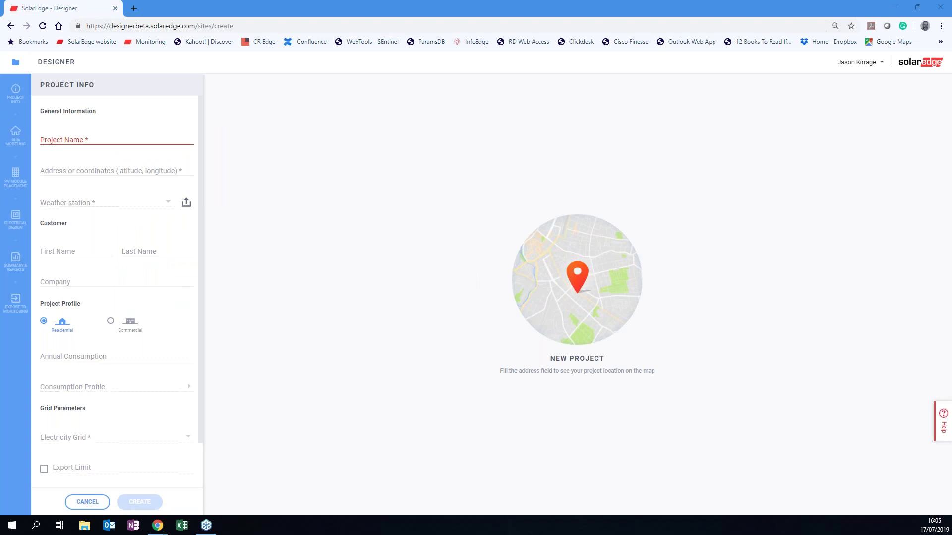
Name the project 'Webinar 17th July 2019' and fill the site address from the postcode suggestion.
click(72, 138)
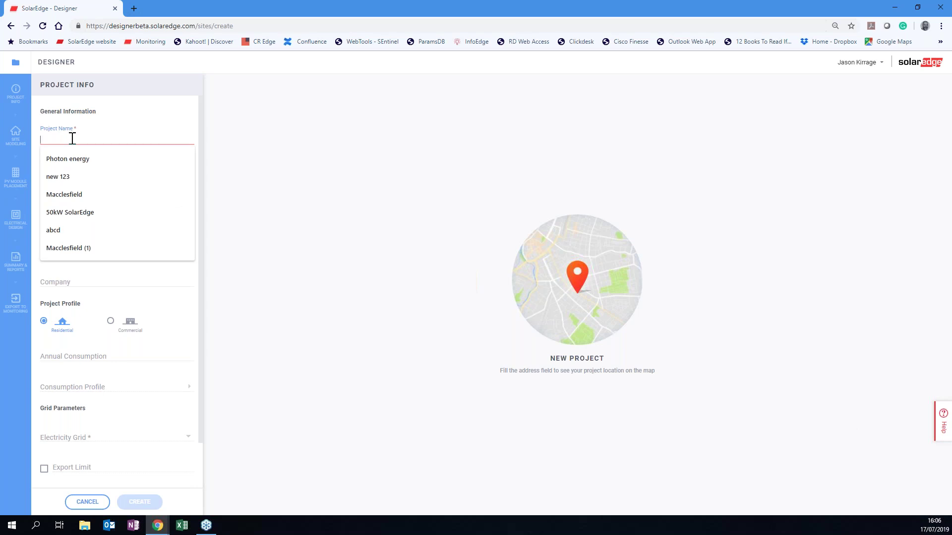
text(Webi)
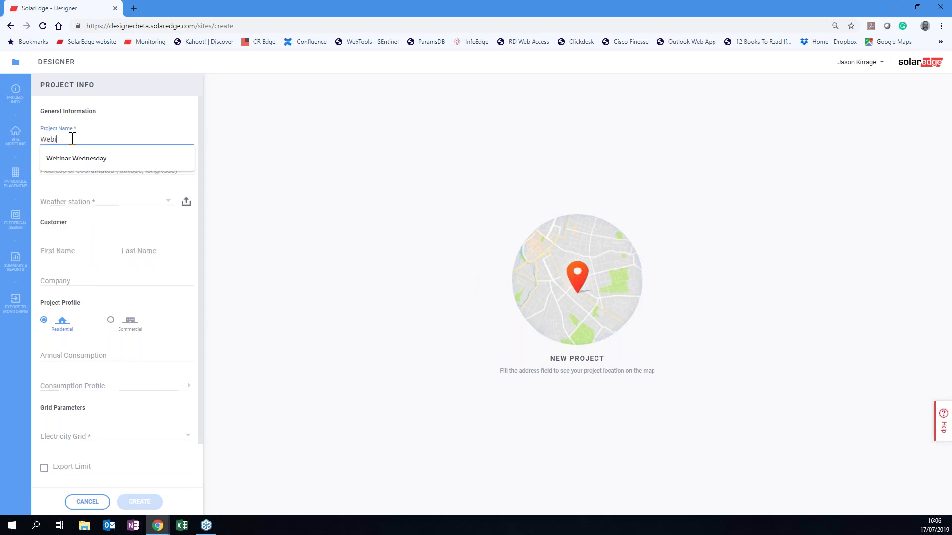
text(nar 1)
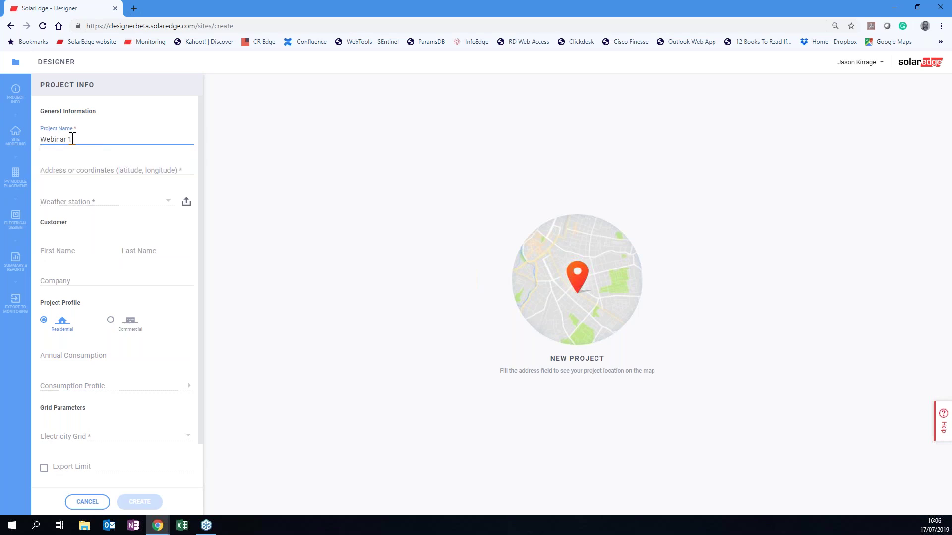
text(7th July 2019)
click(86, 167)
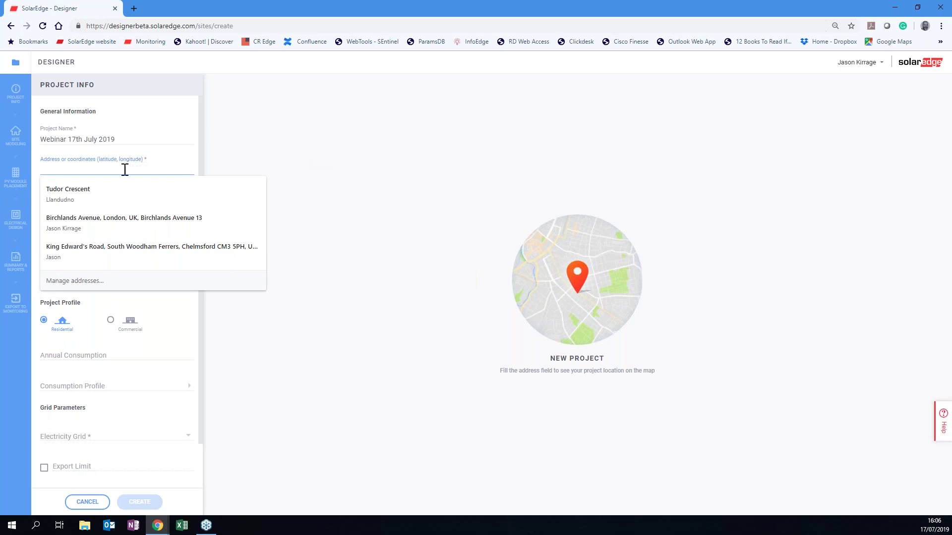
text(sw12)
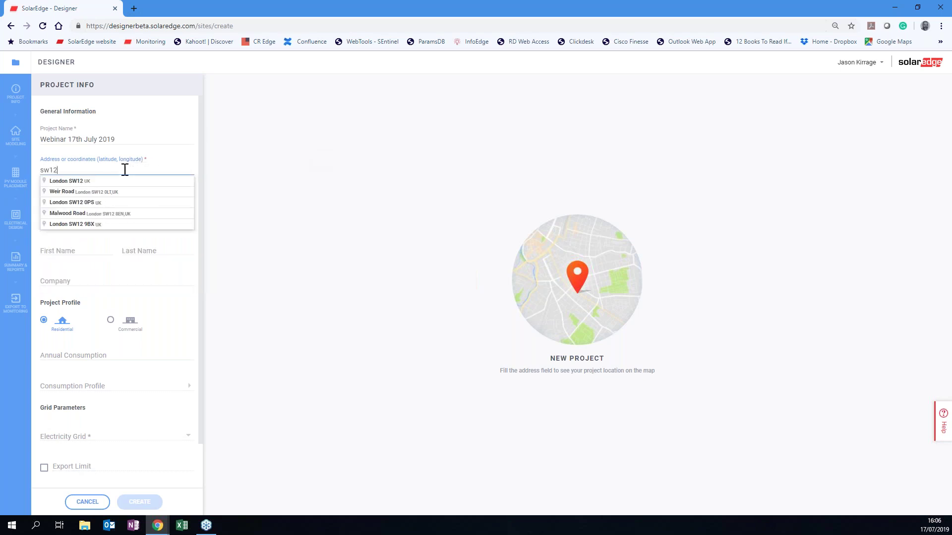
text(8r)
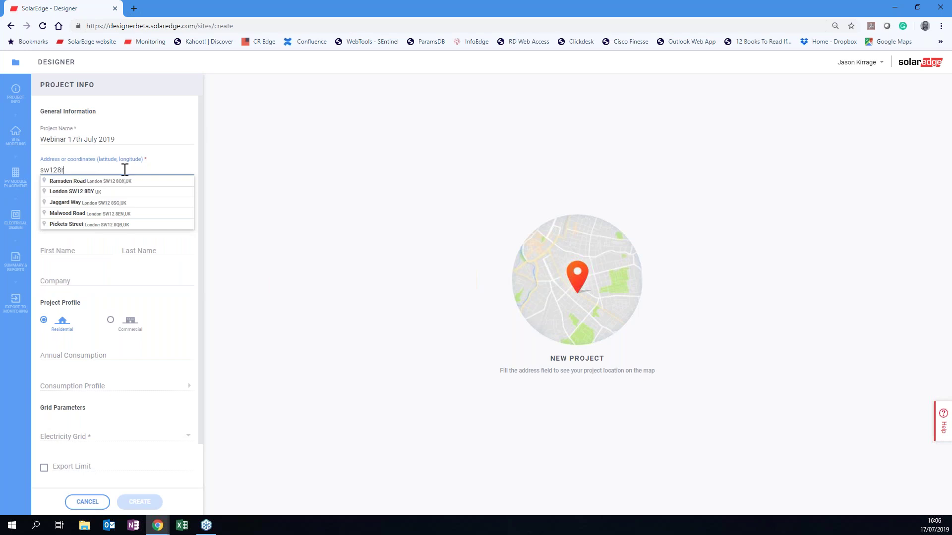
text(x)
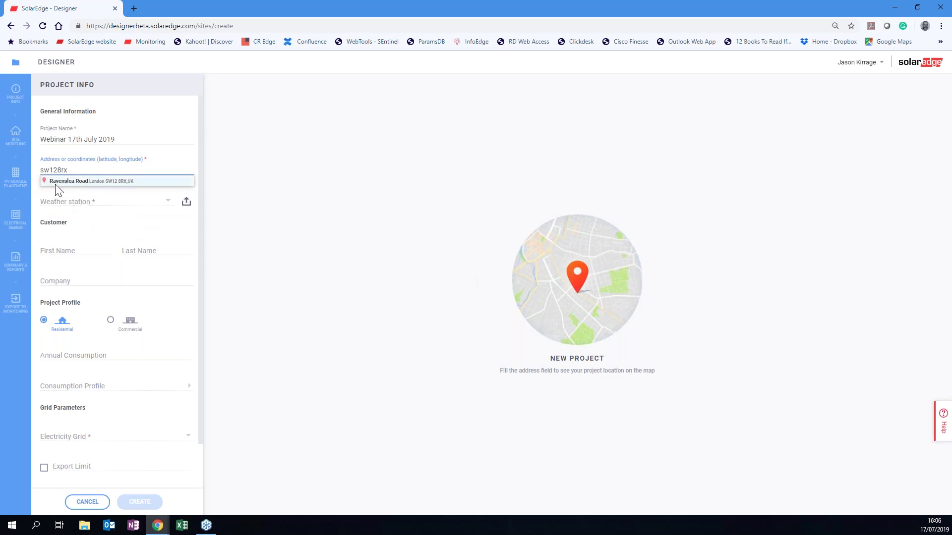
click(103, 181)
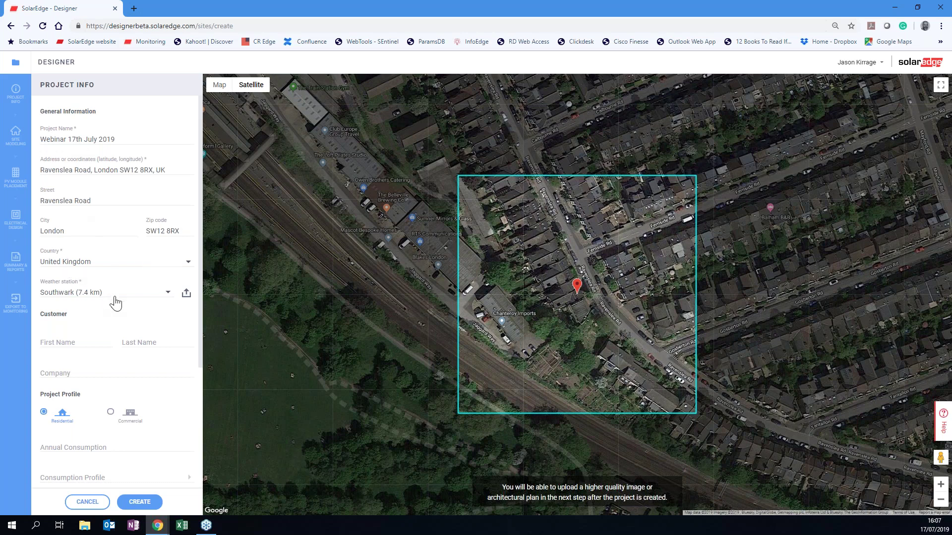
Keep Southwark as weather station and enter the customer's first name, last name and company Solaredge.
click(169, 295)
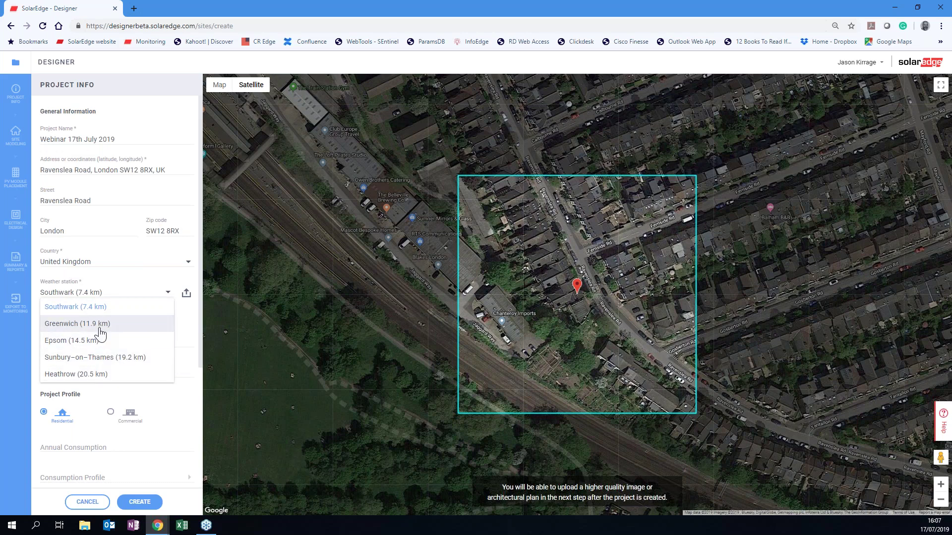
click(91, 312)
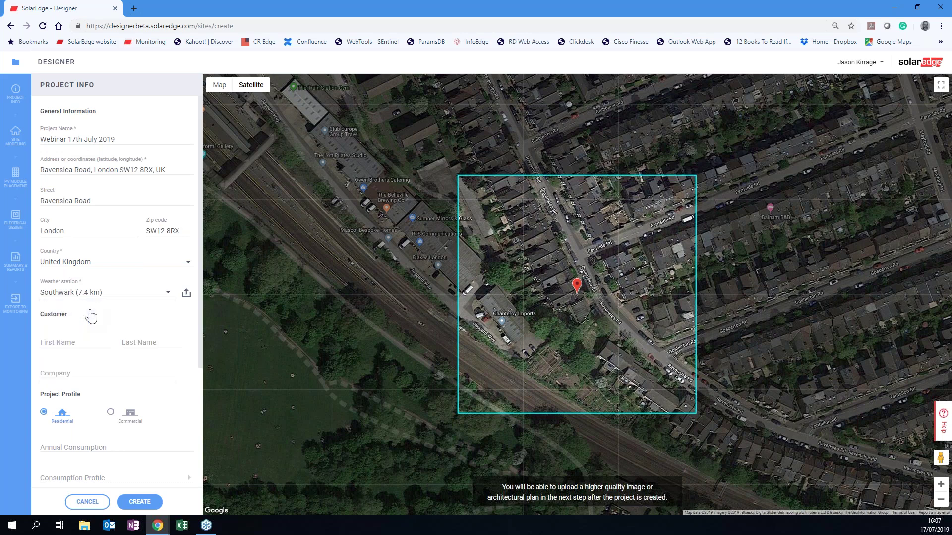
click(59, 345)
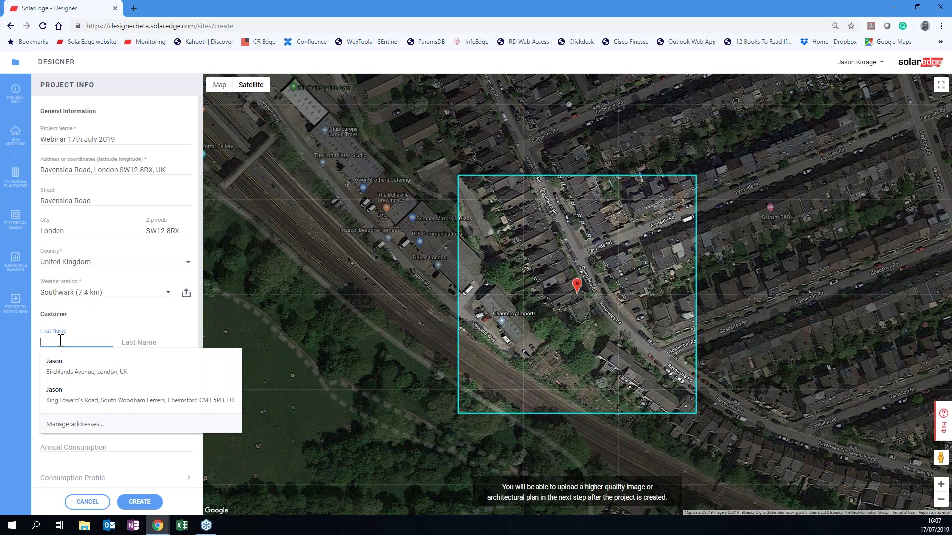
click(131, 342)
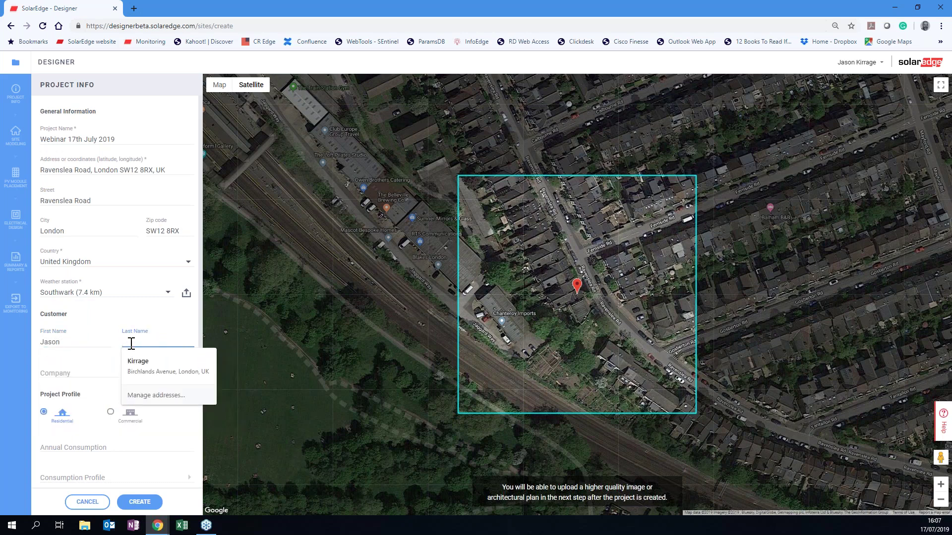
click(81, 371)
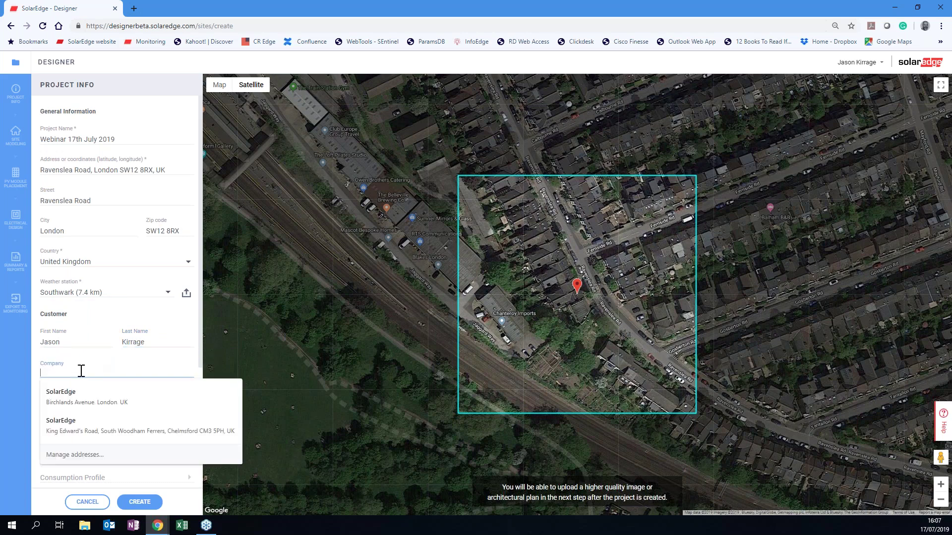
text(Solaredge)
click(192, 337)
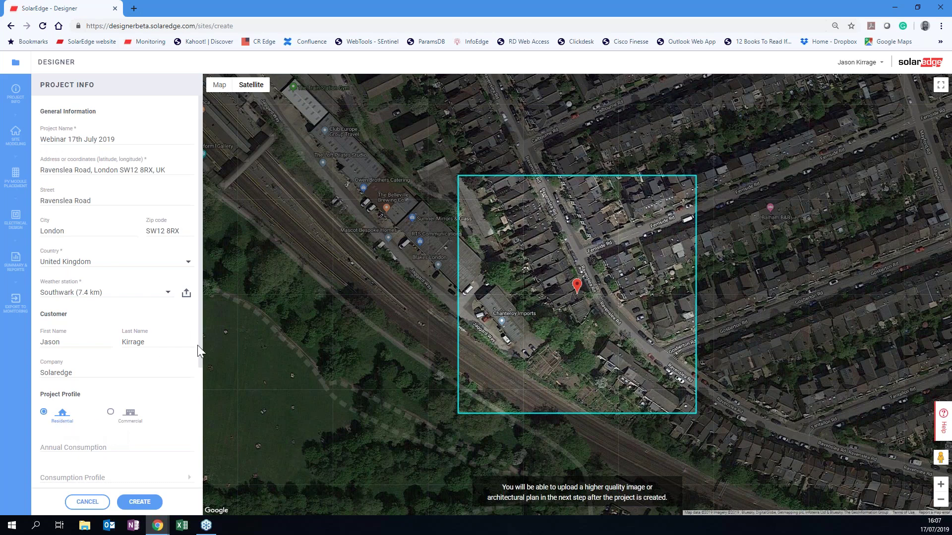
Enter an annual consumption of 10000 kWh.
drag(199, 350, 196, 461)
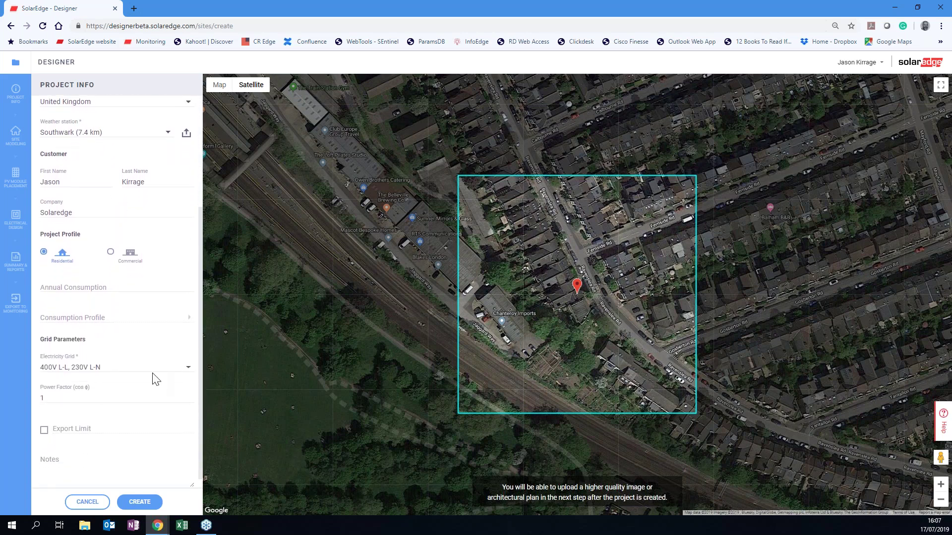
click(54, 288)
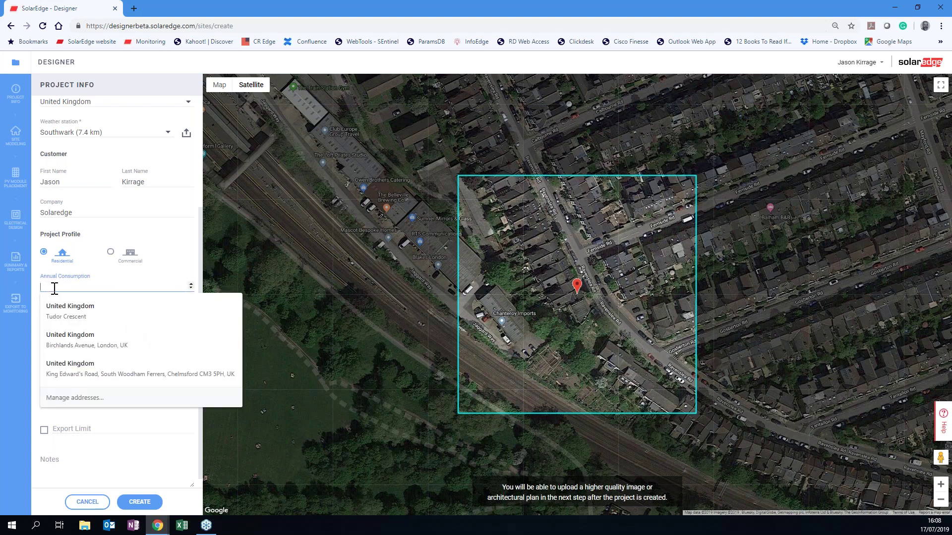
text(10000kWh)
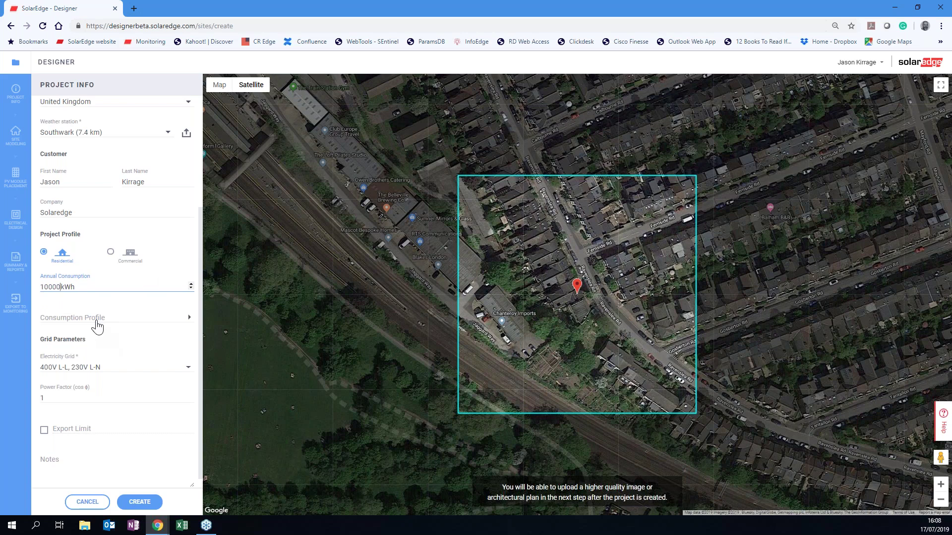
Compare the consumption profiles and choose Family with school-age children.
click(189, 326)
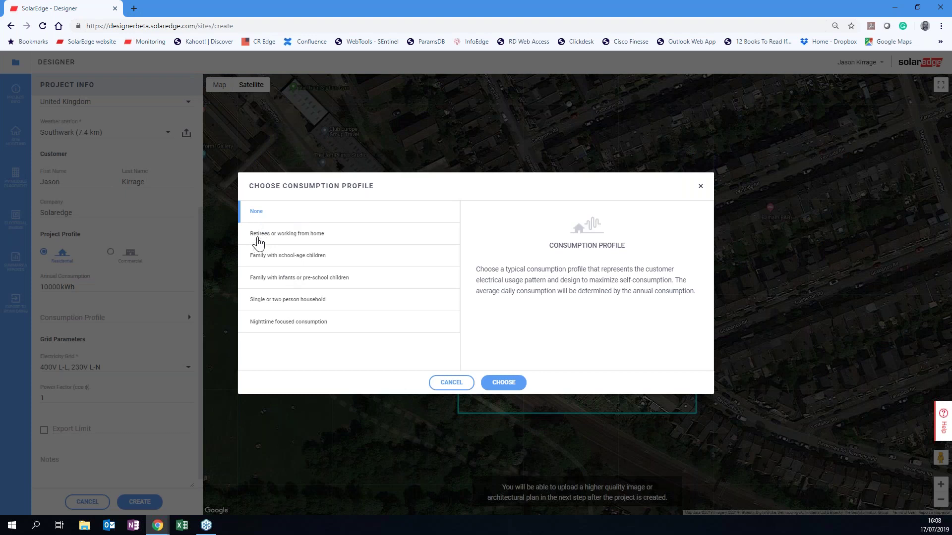
click(260, 240)
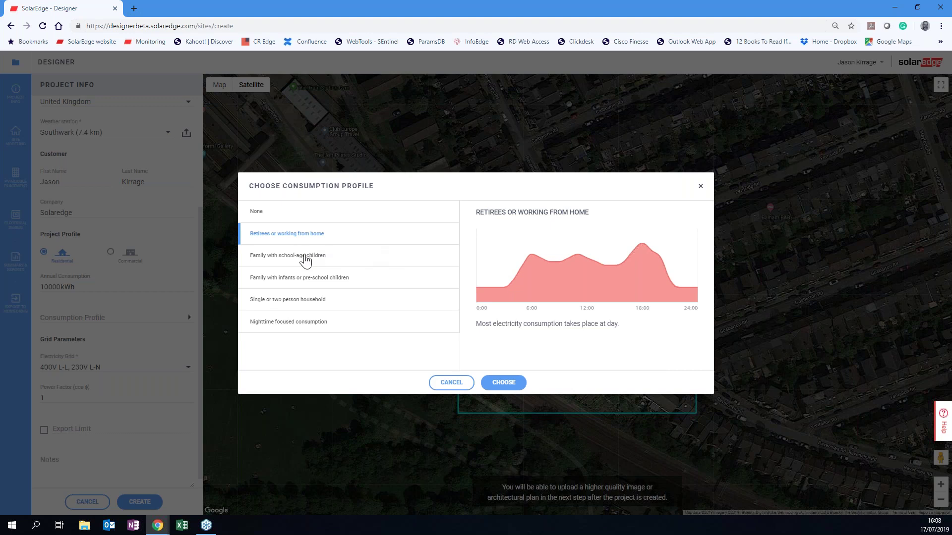
click(306, 260)
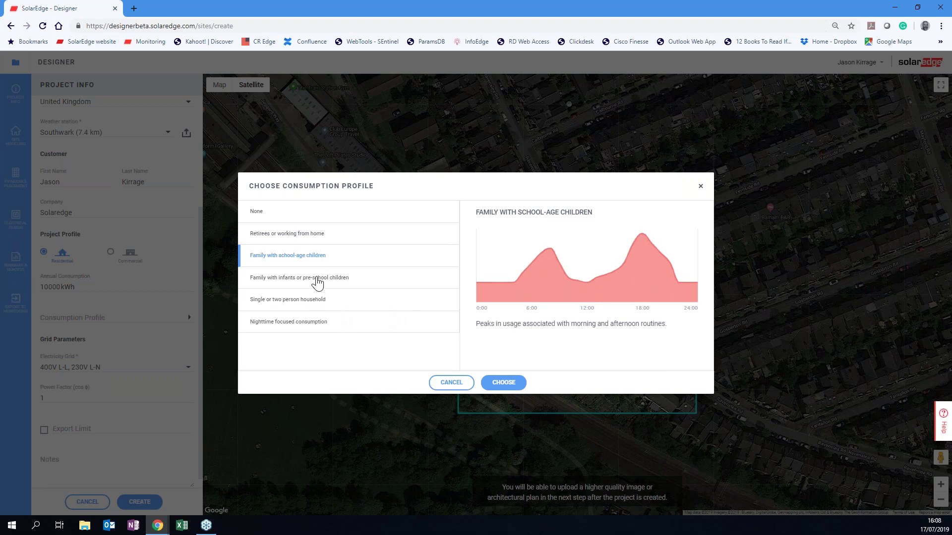
click(318, 284)
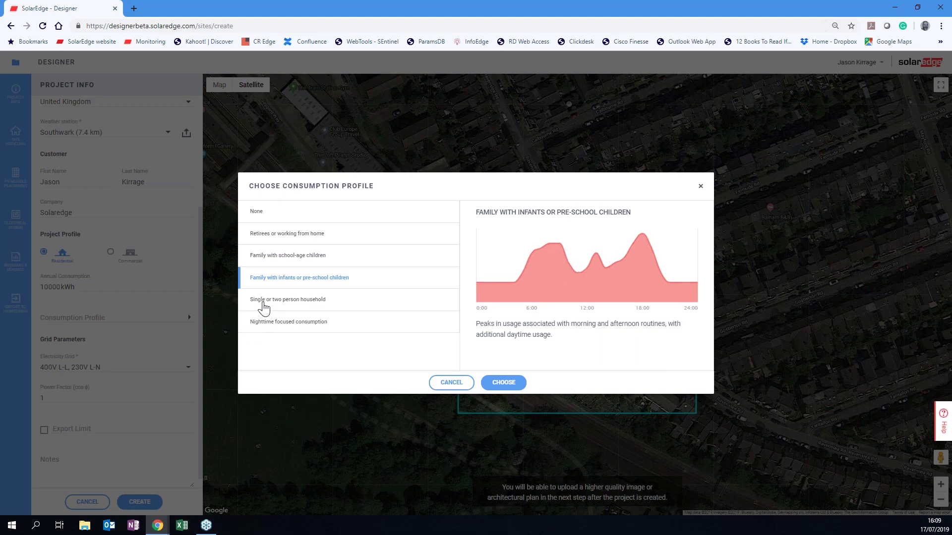
click(263, 303)
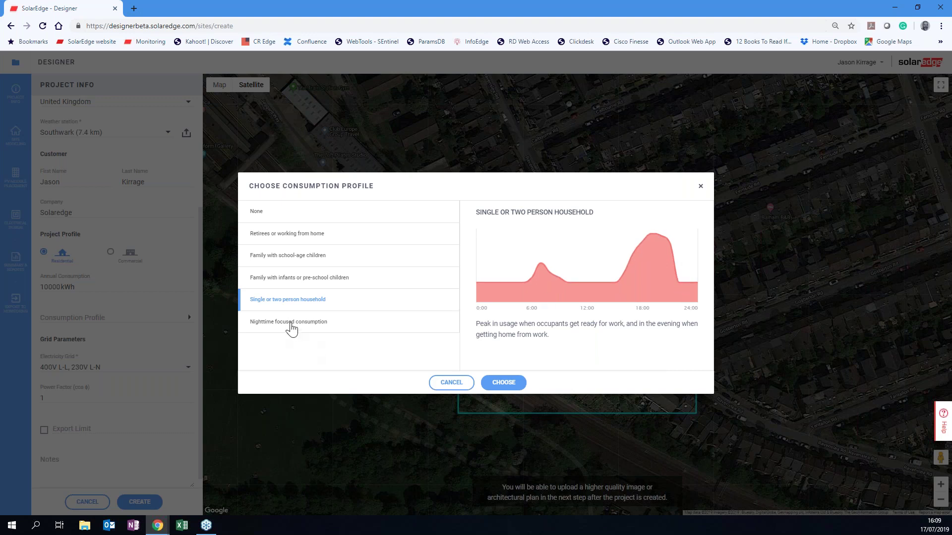
click(292, 327)
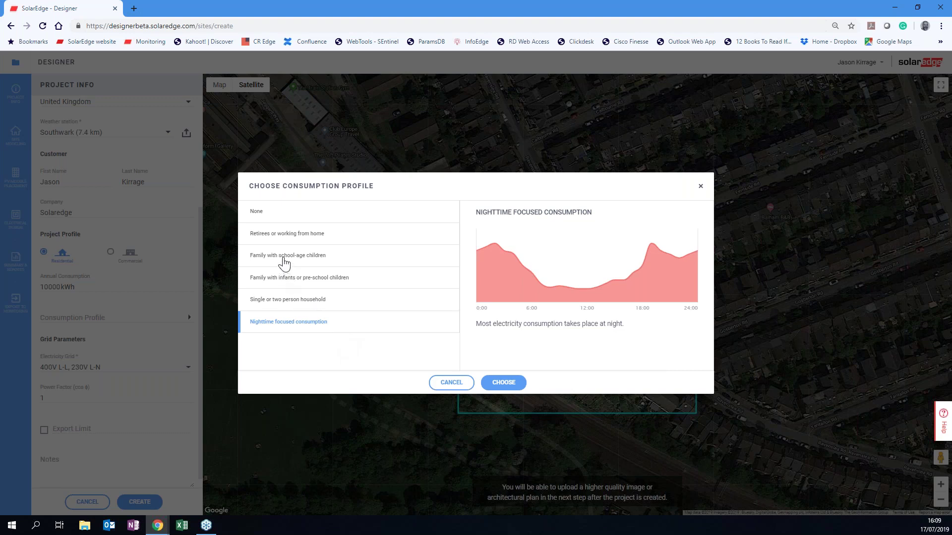
click(284, 262)
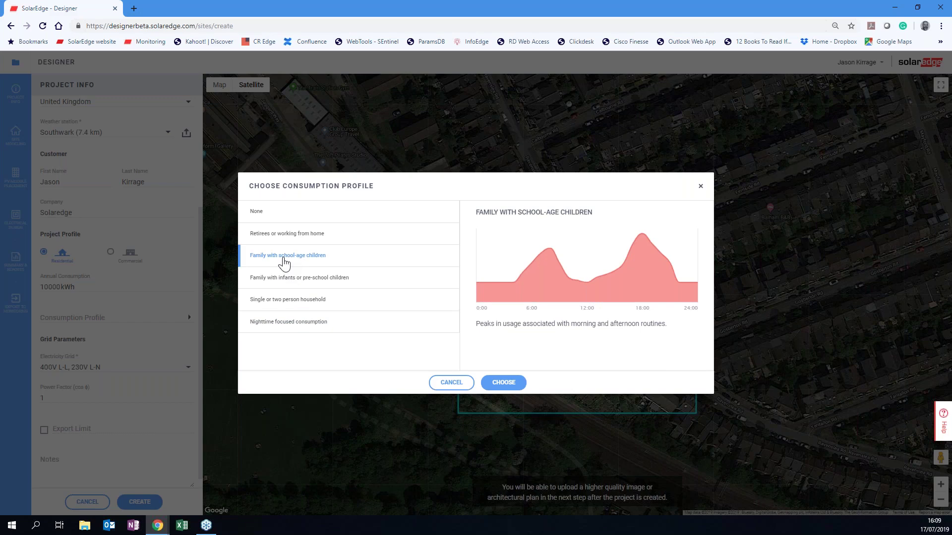
click(492, 384)
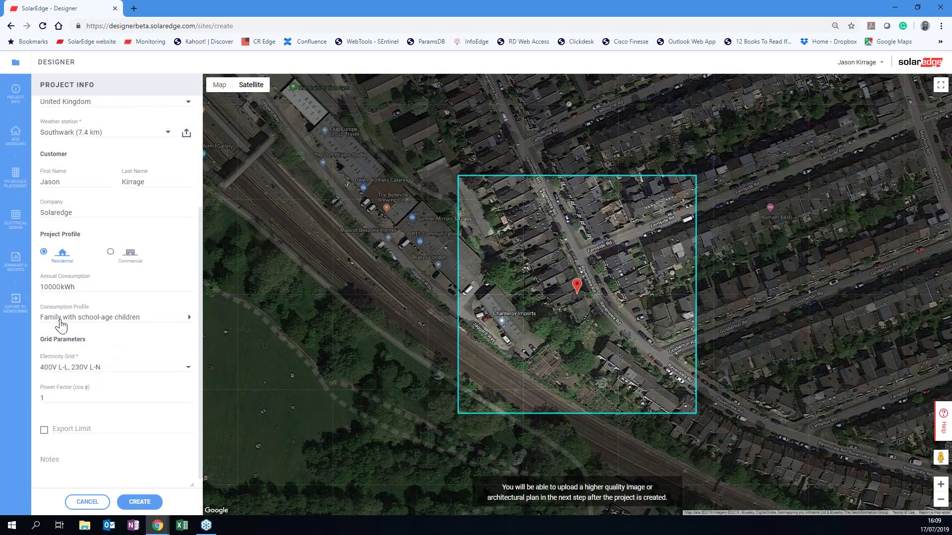
Keep the 400V L-L, 230V L-N grid, set a 3.68 kW export limit, and create the project.
click(188, 370)
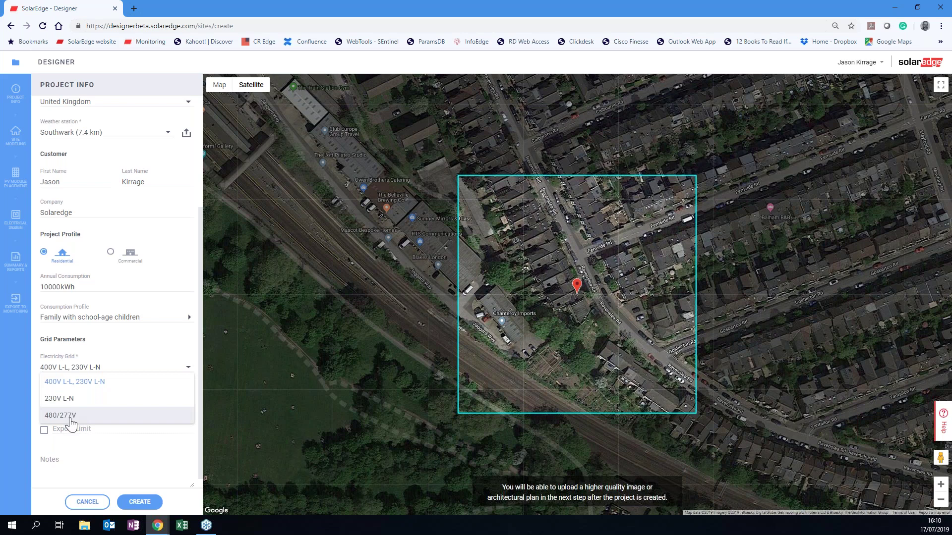
click(72, 389)
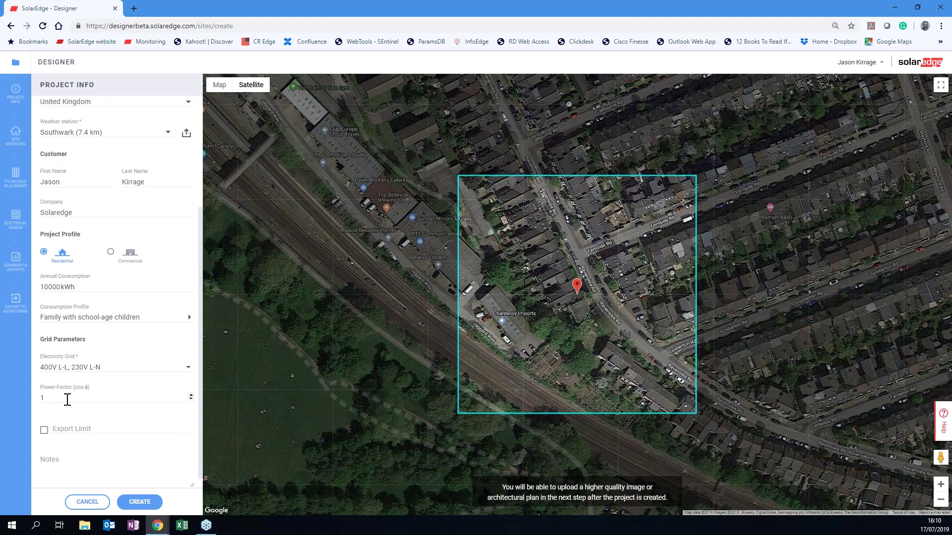
click(44, 431)
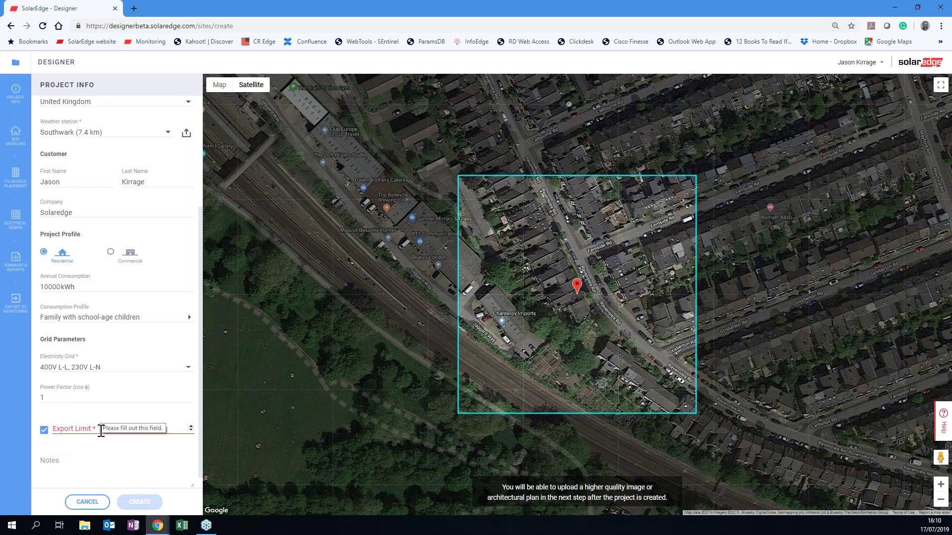
click(179, 429)
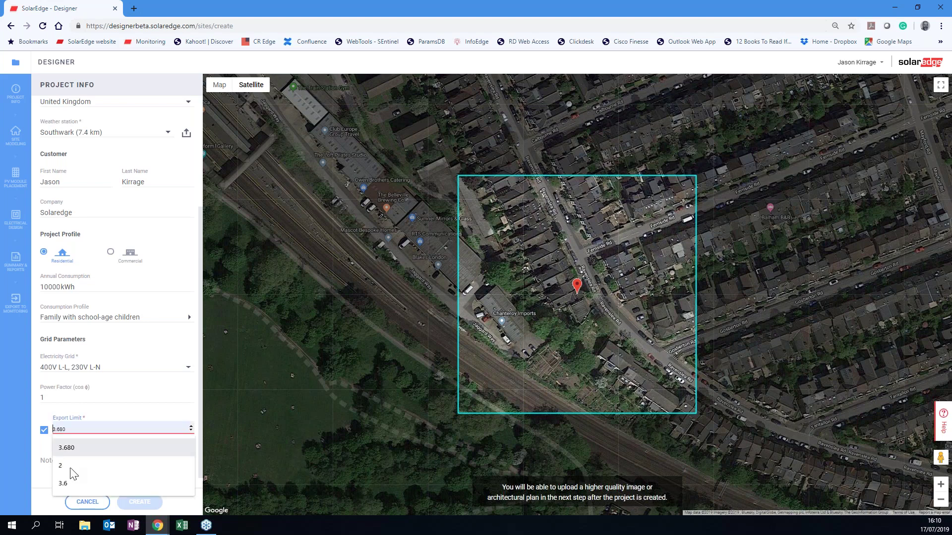
click(69, 451)
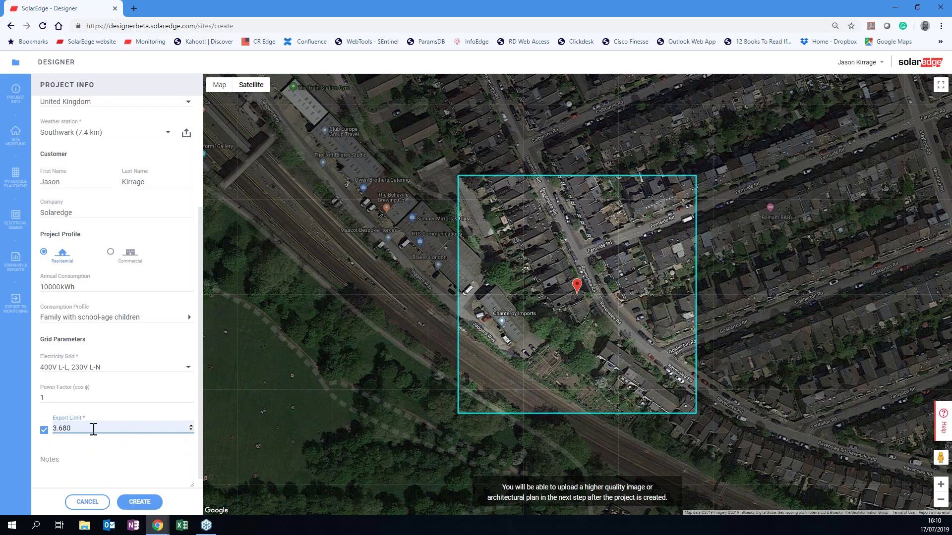
click(94, 429)
key(BackSpace)
key(BackSpace)
key(BackSpace)
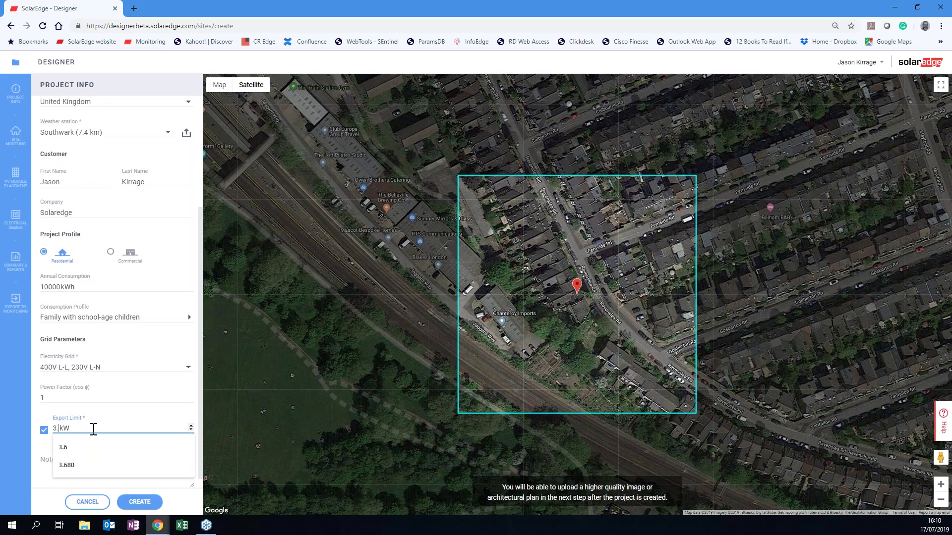
click(73, 464)
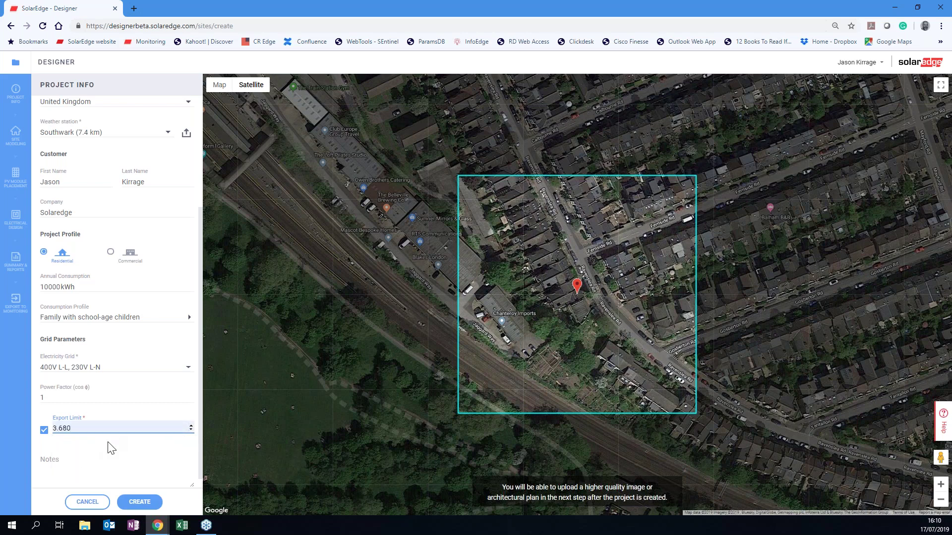
click(112, 449)
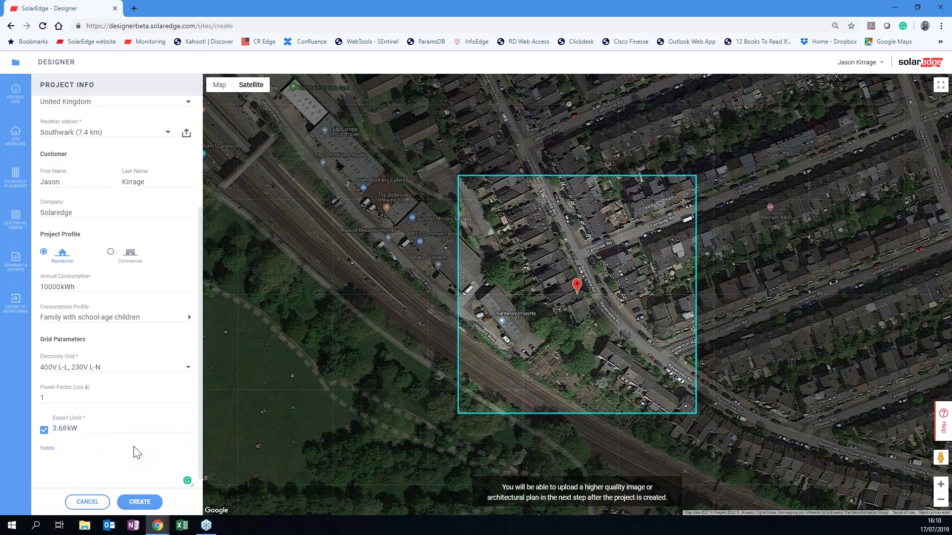
scroll(138, 452, down, 1)
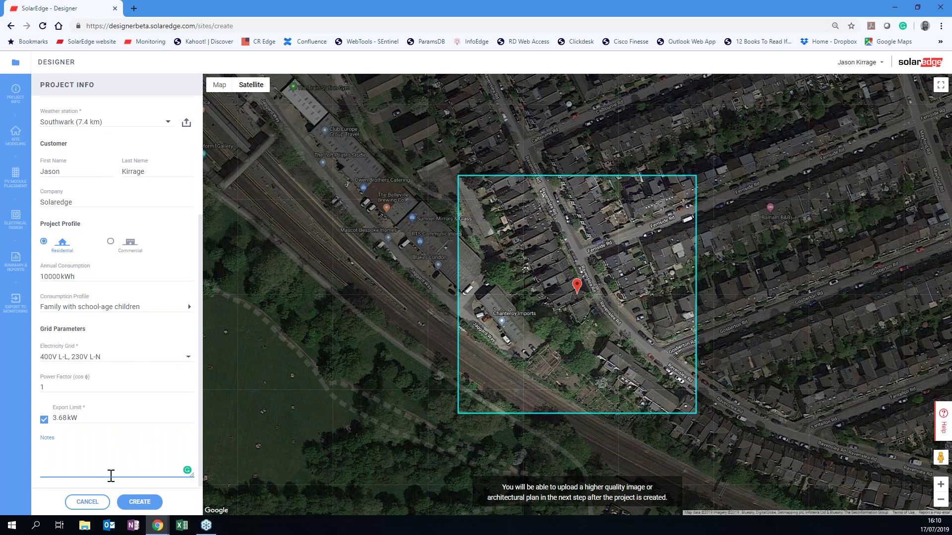
click(143, 508)
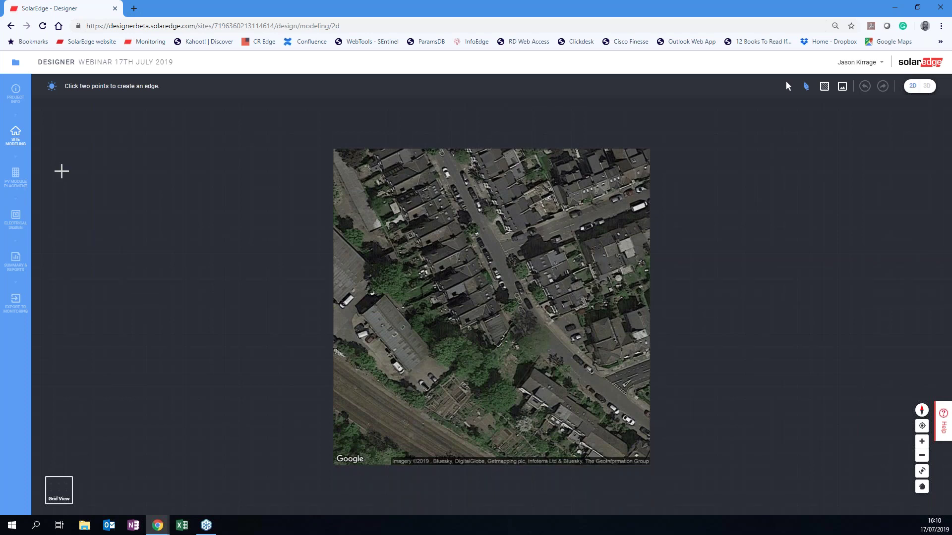
Review the Project Info details, then go back to the Site Modeling map.
click(15, 94)
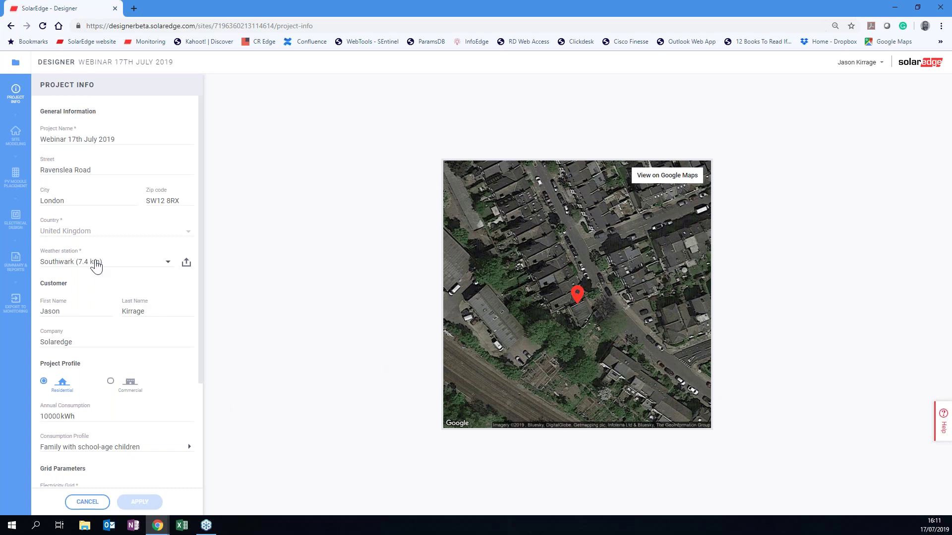
click(16, 135)
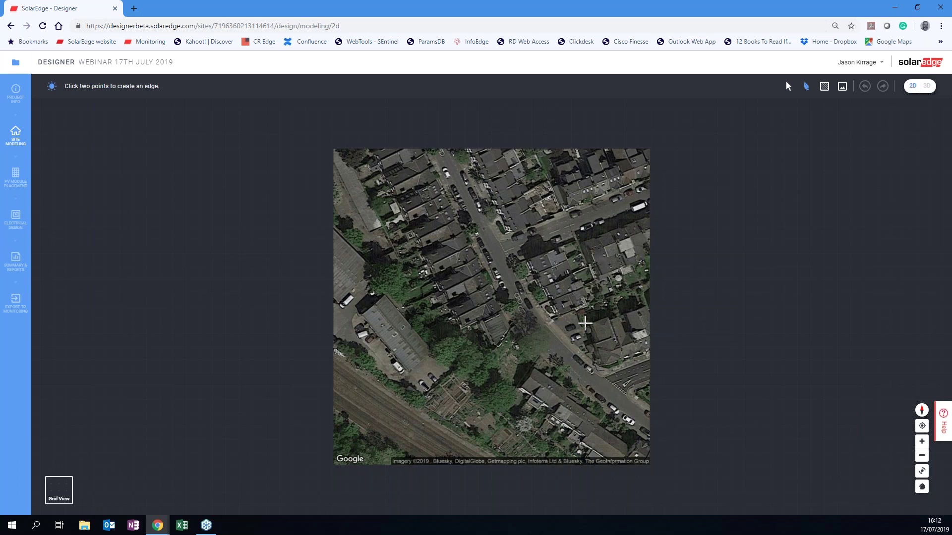
Cancel the stray roof edge and reset the rotated map to north-up.
click(579, 324)
right_drag(587, 324, 557, 333)
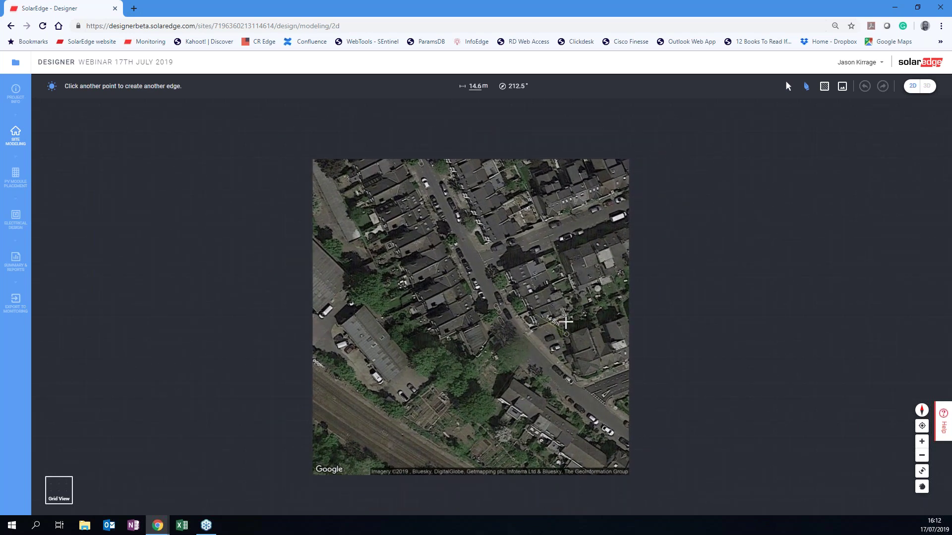
key(Escape)
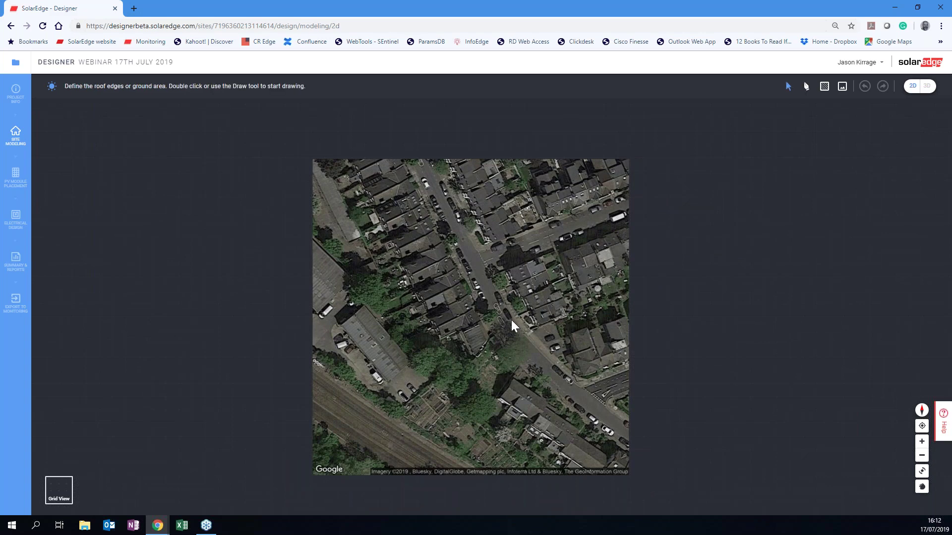
right_drag(517, 320, 472, 323)
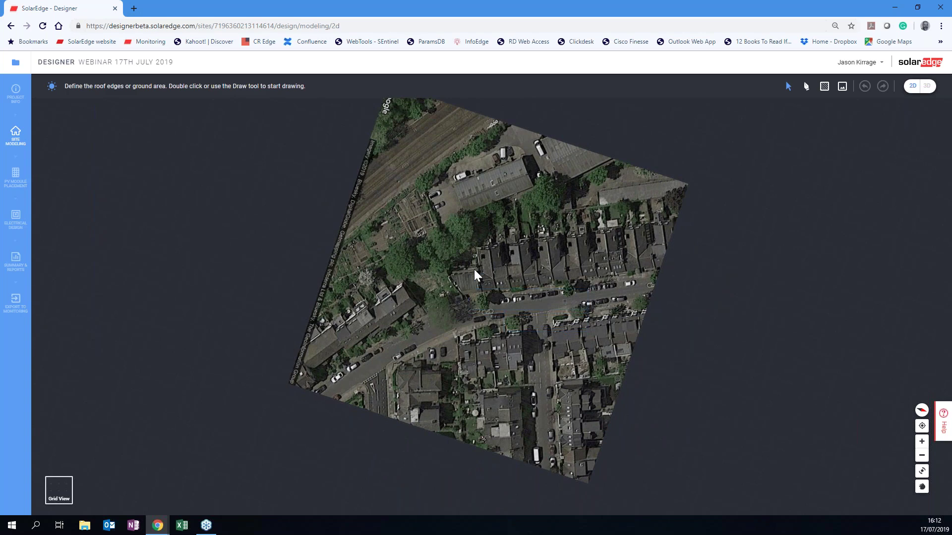
right_drag(471, 284, 415, 313)
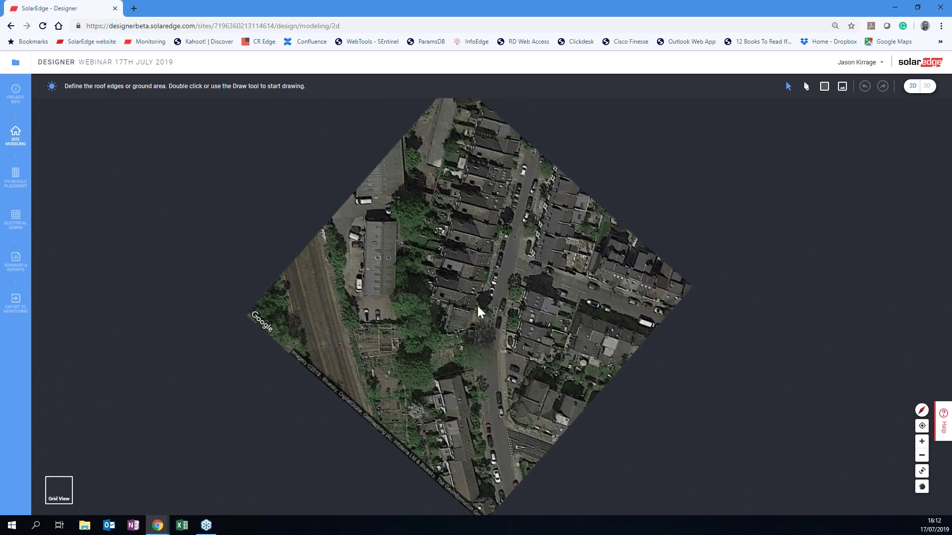
scroll(478, 306, up, 2)
scroll(478, 307, down, 2)
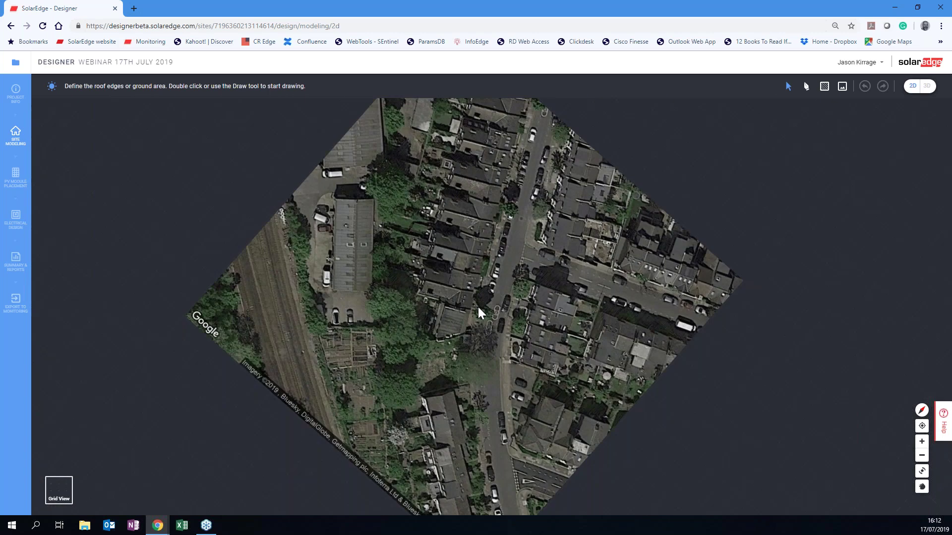
scroll(478, 309, up, 1)
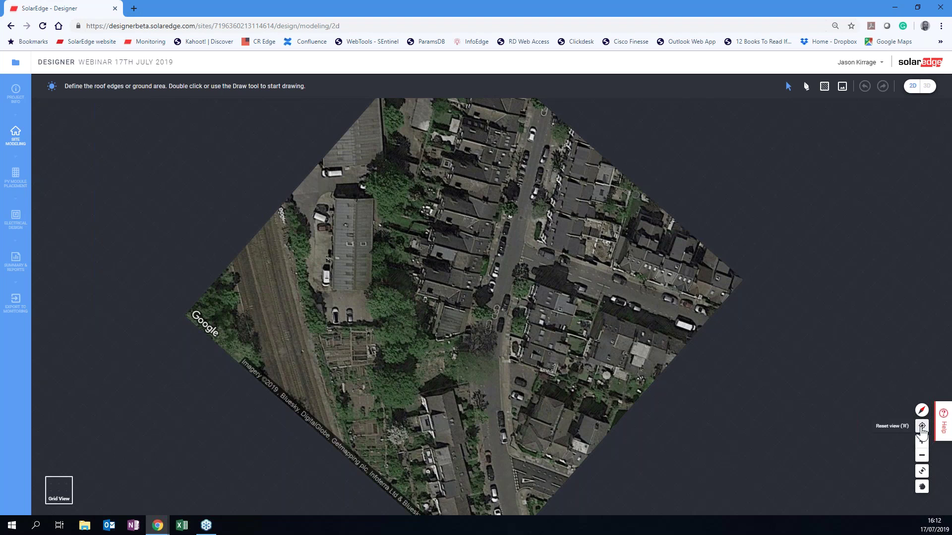
click(921, 428)
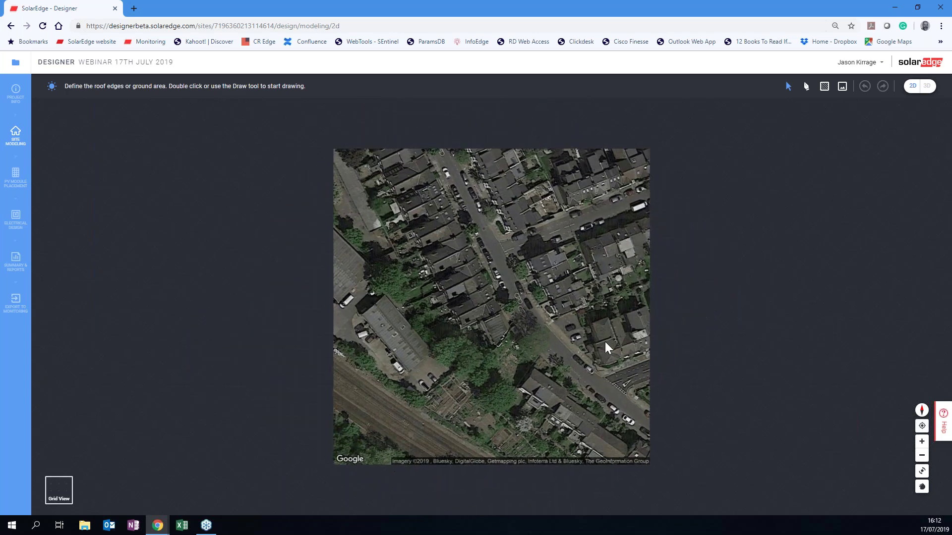
Zoom and pan the satellite map onto the target house beside the street.
scroll(575, 335, up, 4)
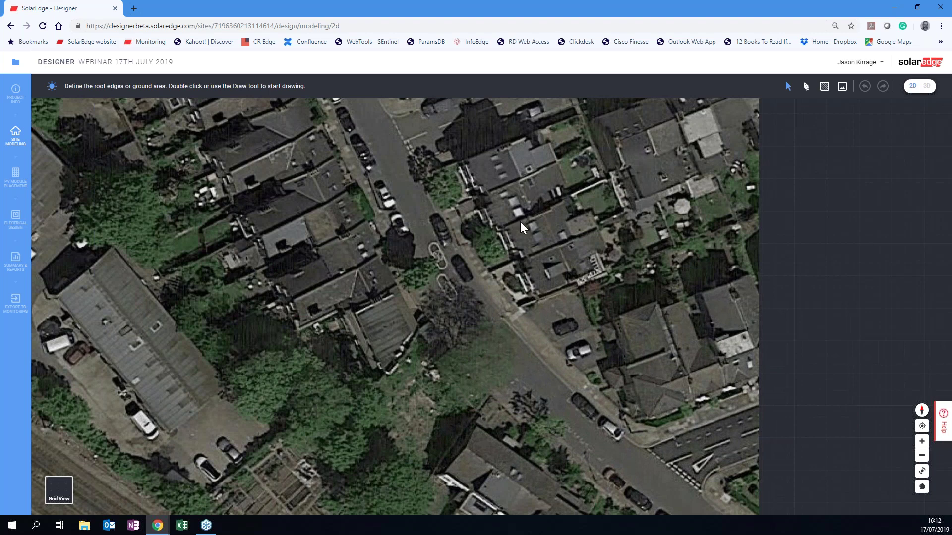
drag(523, 243, 544, 406)
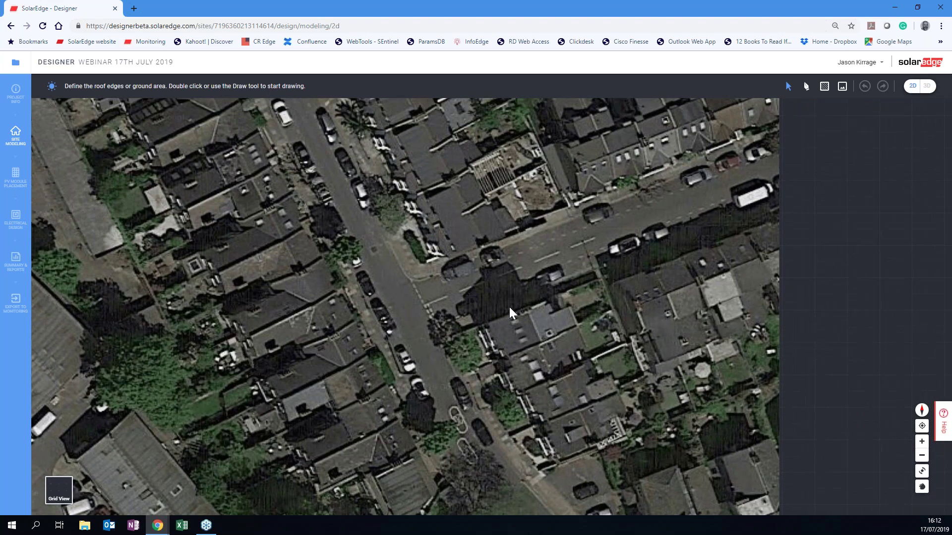
drag(508, 306, 457, 302)
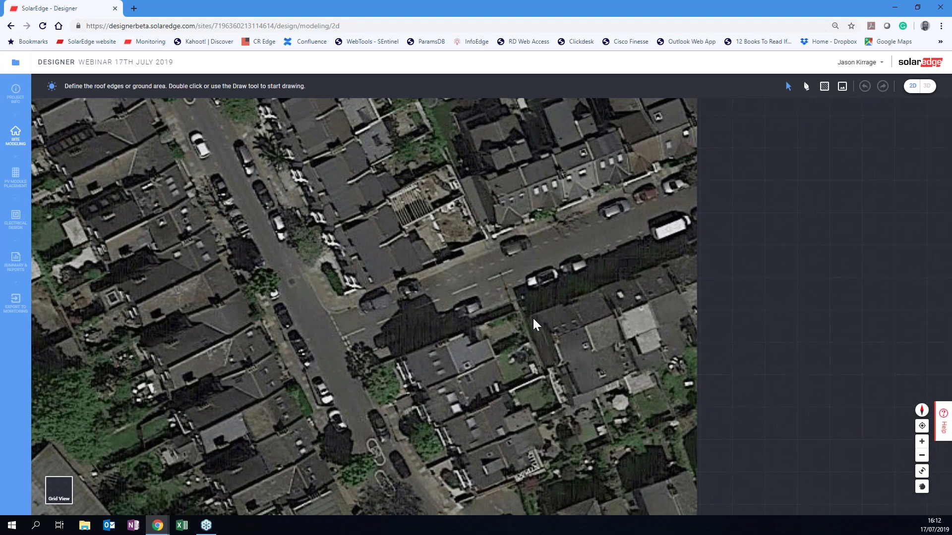
drag(500, 356, 483, 233)
drag(463, 282, 415, 199)
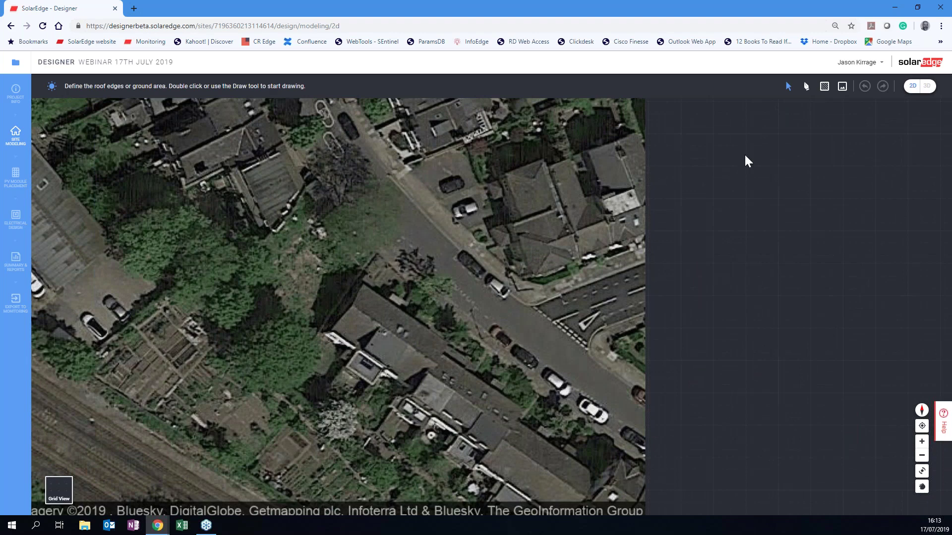
Trace the roof as a closed outline with edges 8.65, 5.82, 8.35 and 5.81 m.
click(806, 88)
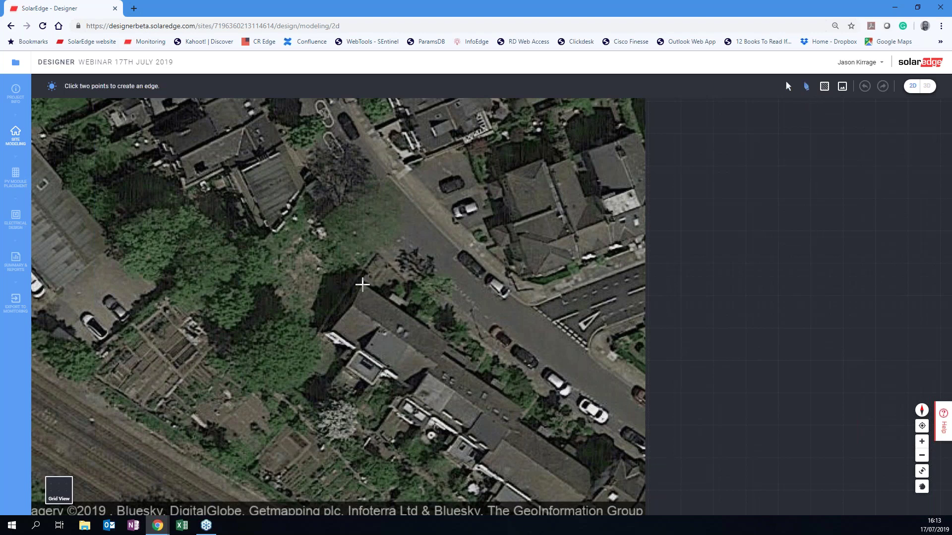
scroll(362, 285, up, 2)
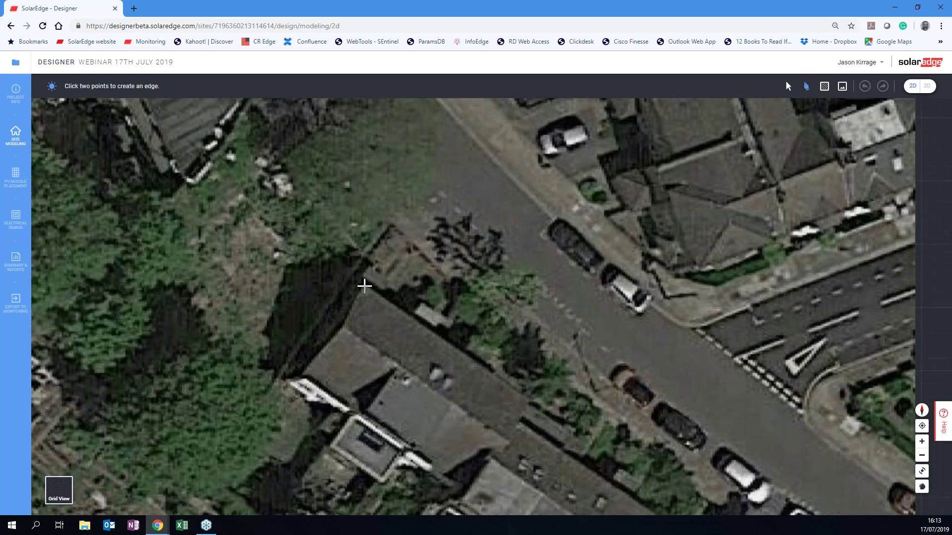
click(363, 285)
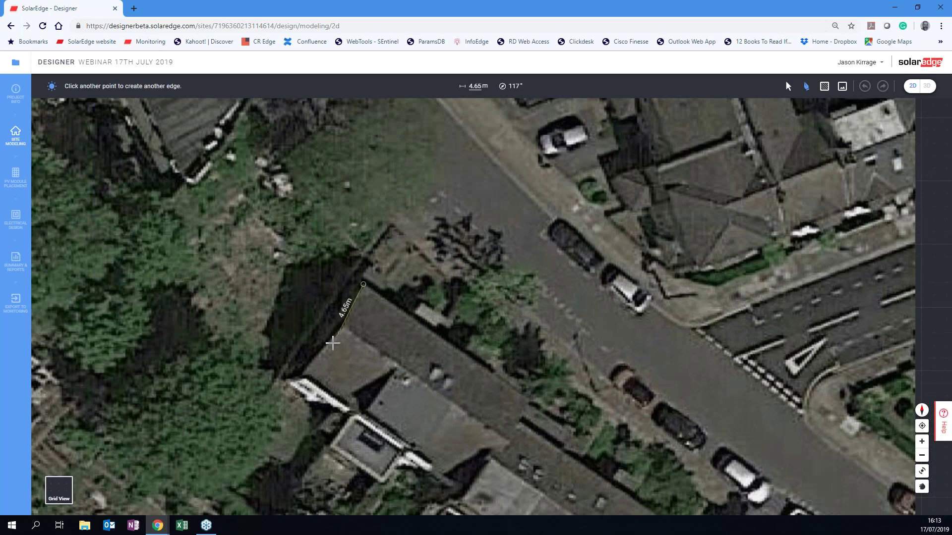
click(301, 374)
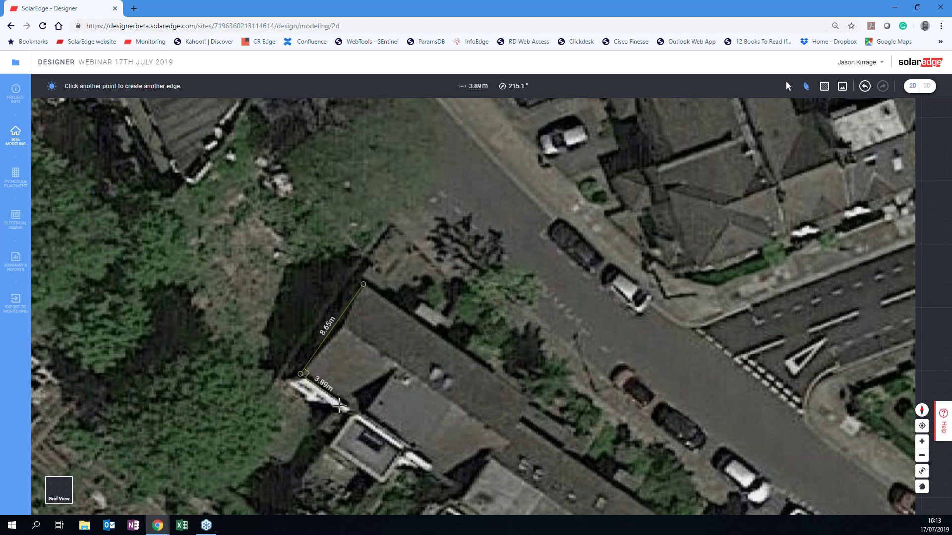
click(363, 412)
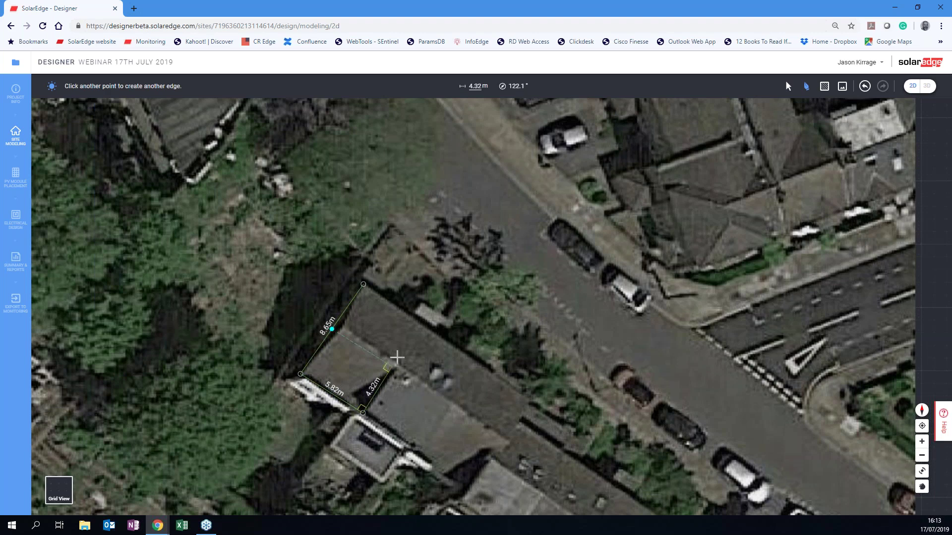
click(424, 326)
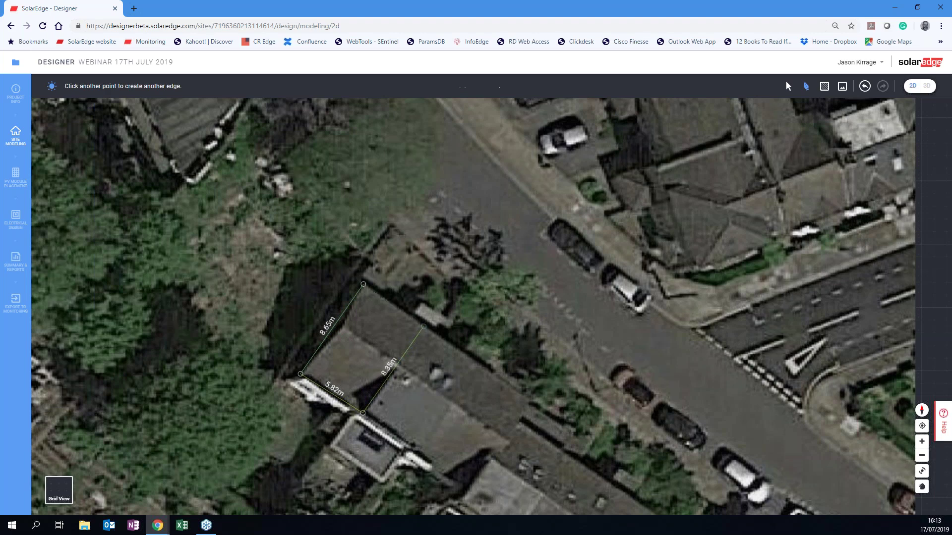
click(364, 285)
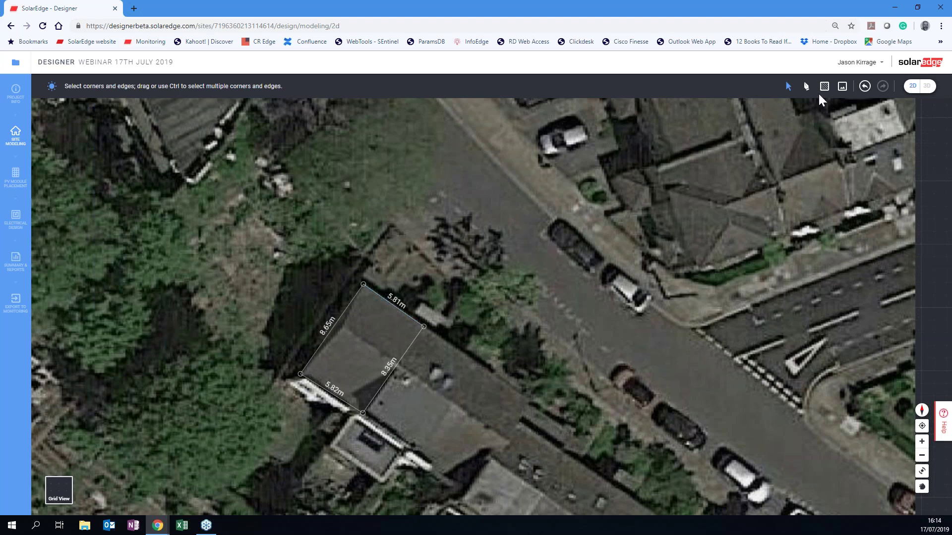
Draw a 5.81 m dividing line across the roof, then adjust the lower edges to 5.93 m and 4.32 m.
click(806, 87)
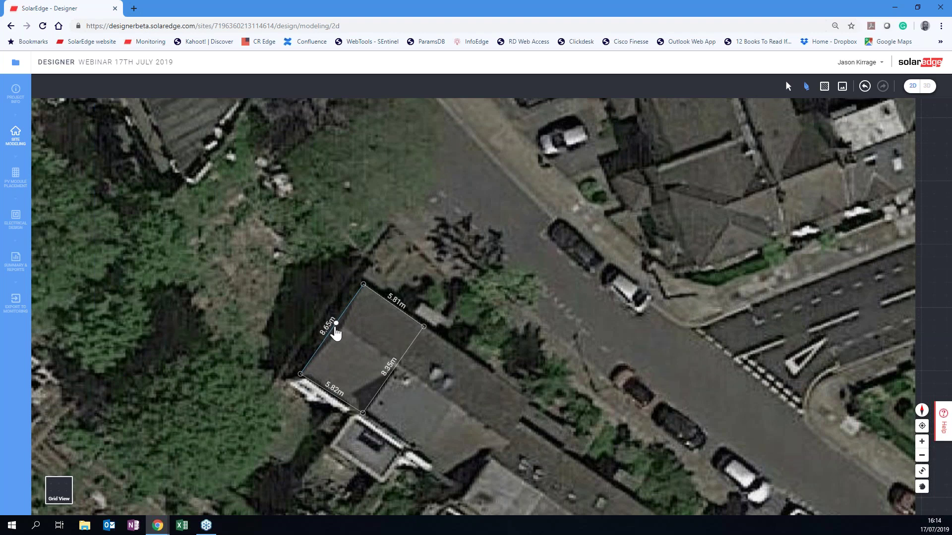
click(332, 329)
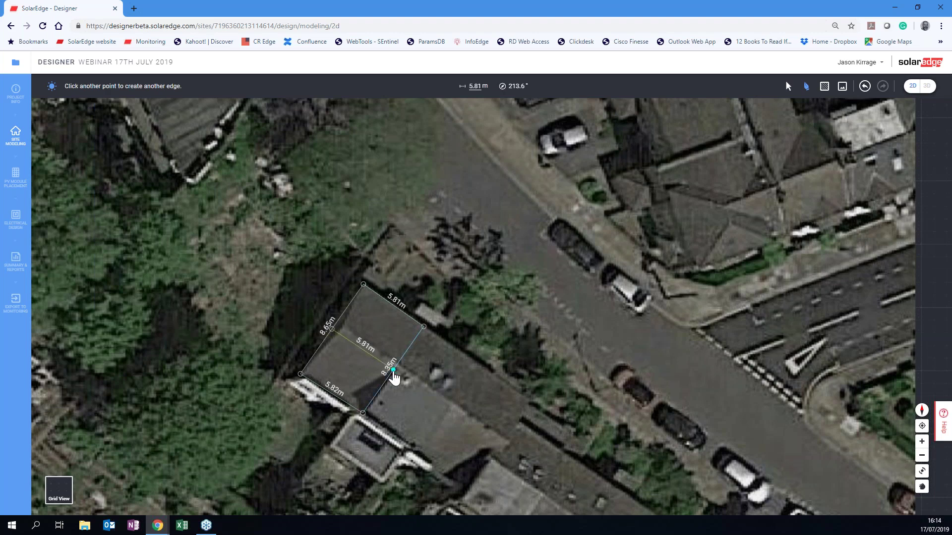
click(393, 370)
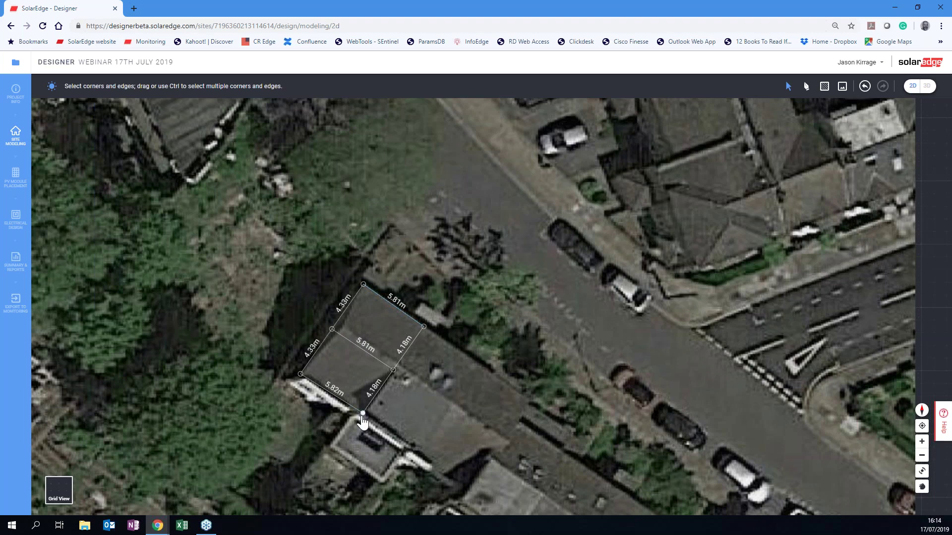
drag(363, 413, 363, 415)
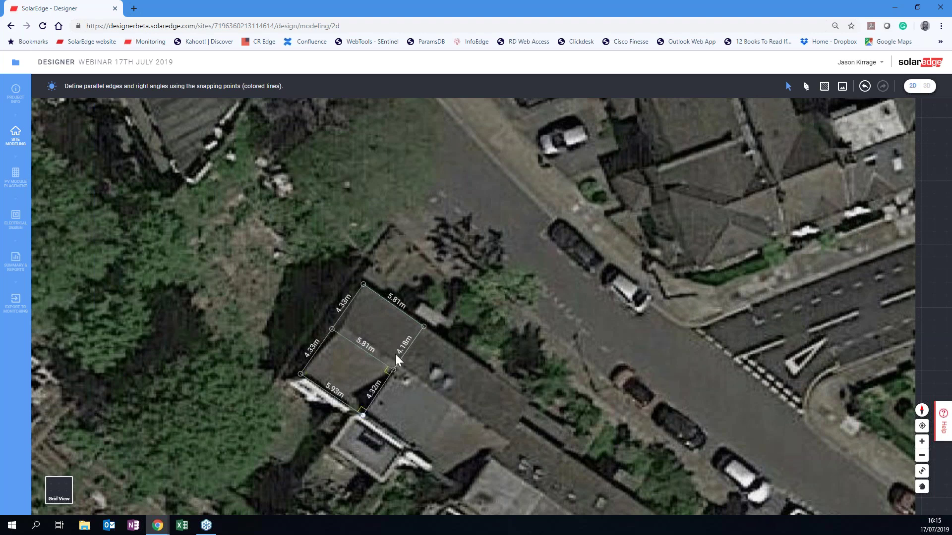
drag(424, 327, 424, 329)
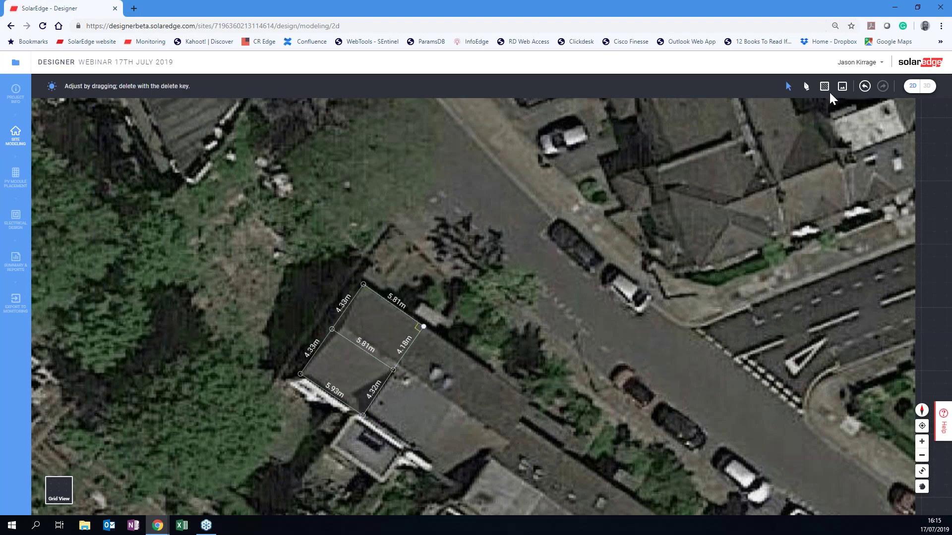
Undo the corner adjustment, dividing line, roof face and recent edges, including the 5.82 m edge.
click(863, 88)
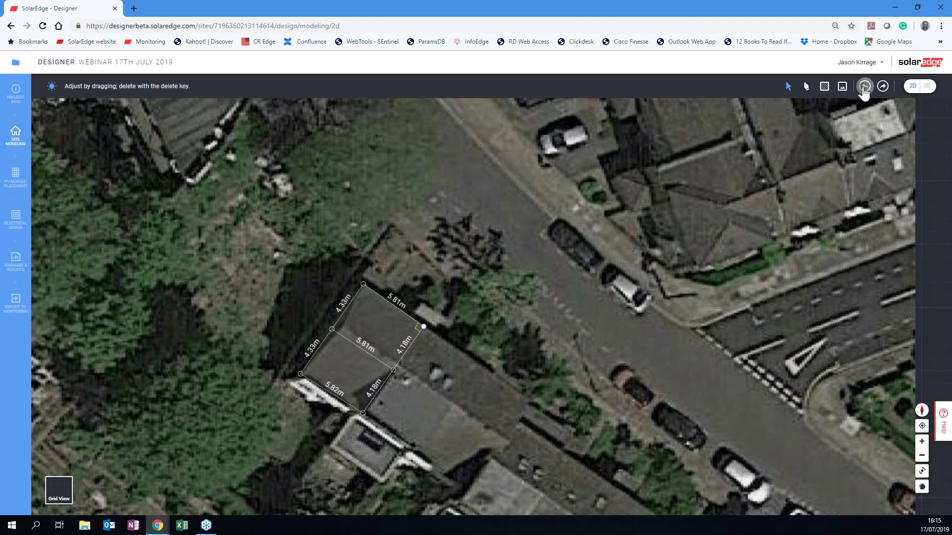
click(863, 88)
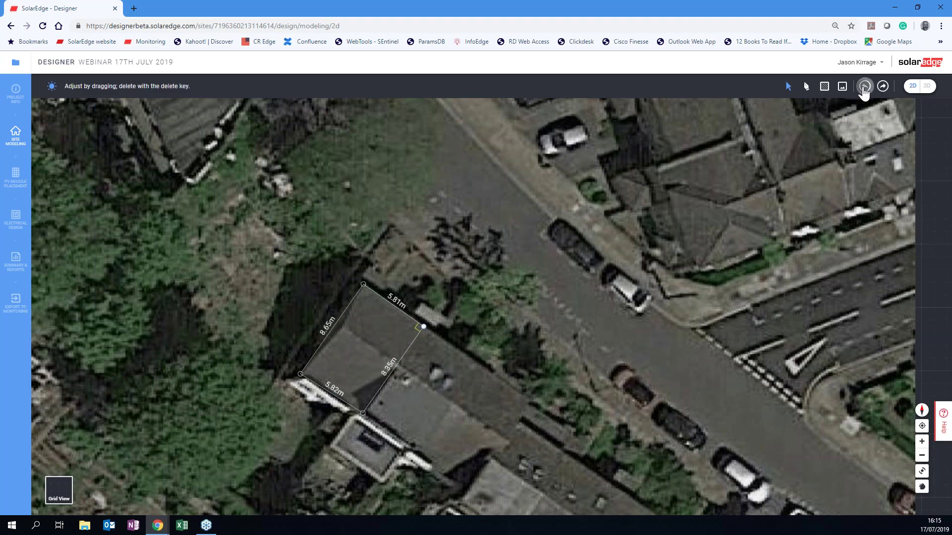
click(863, 88)
click(864, 87)
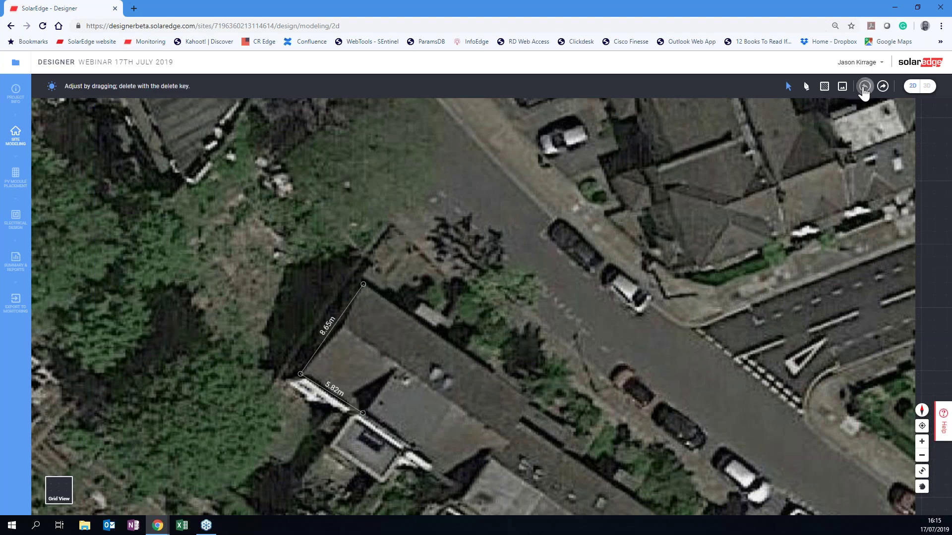
click(863, 88)
Retrace the roof as a closed 5.68 m by 8.65 m rectangle and check the right edge.
click(806, 86)
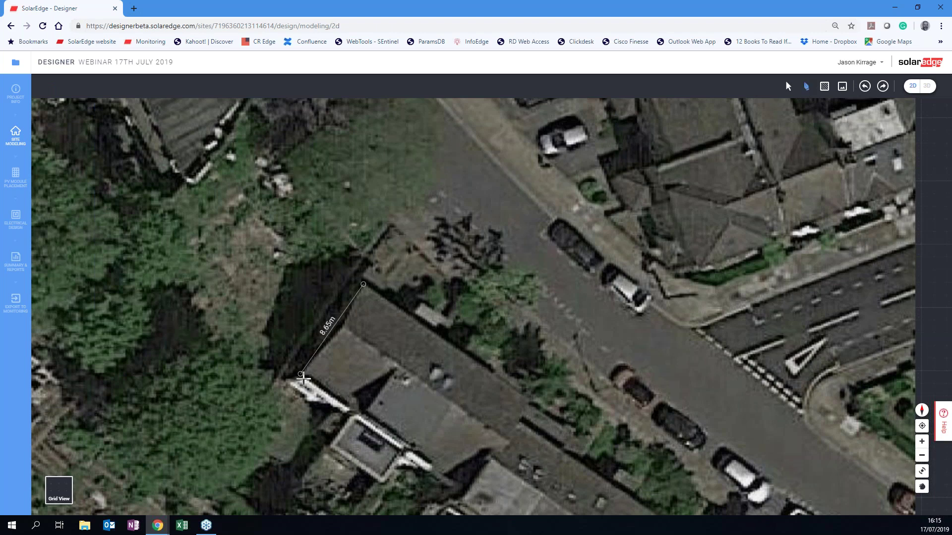
click(301, 375)
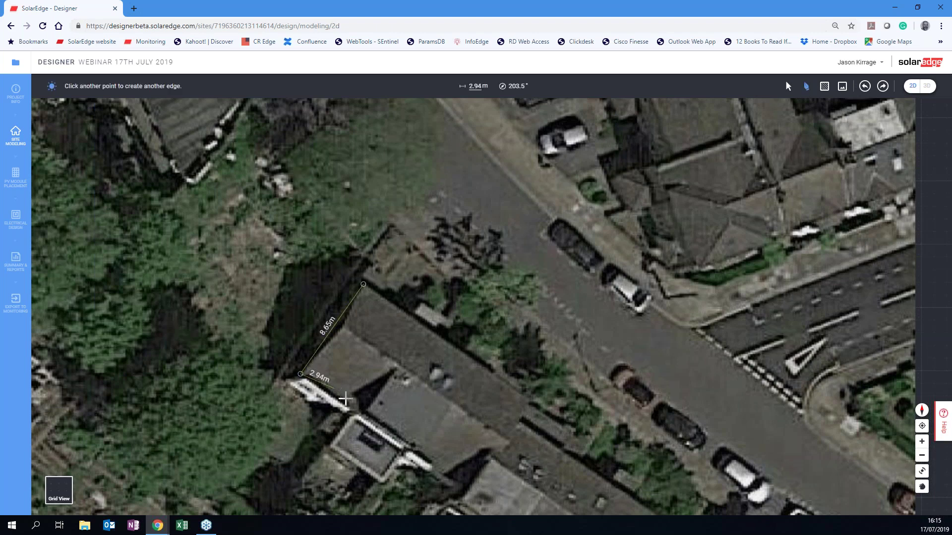
click(359, 415)
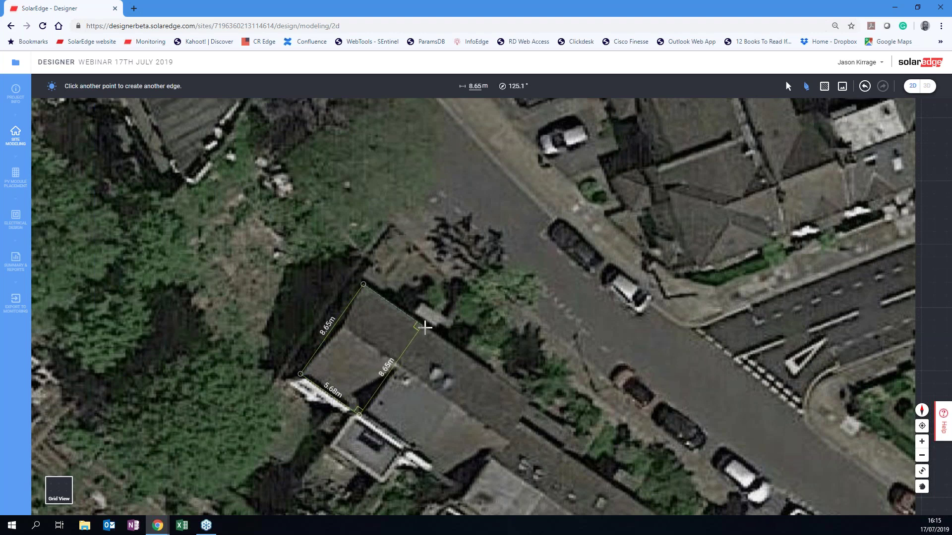
click(424, 327)
click(363, 286)
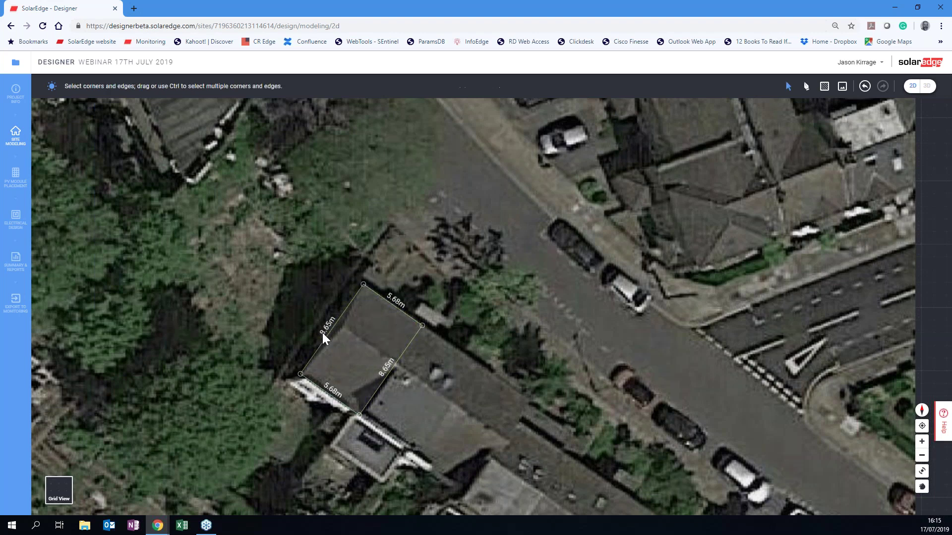
click(385, 374)
click(399, 359)
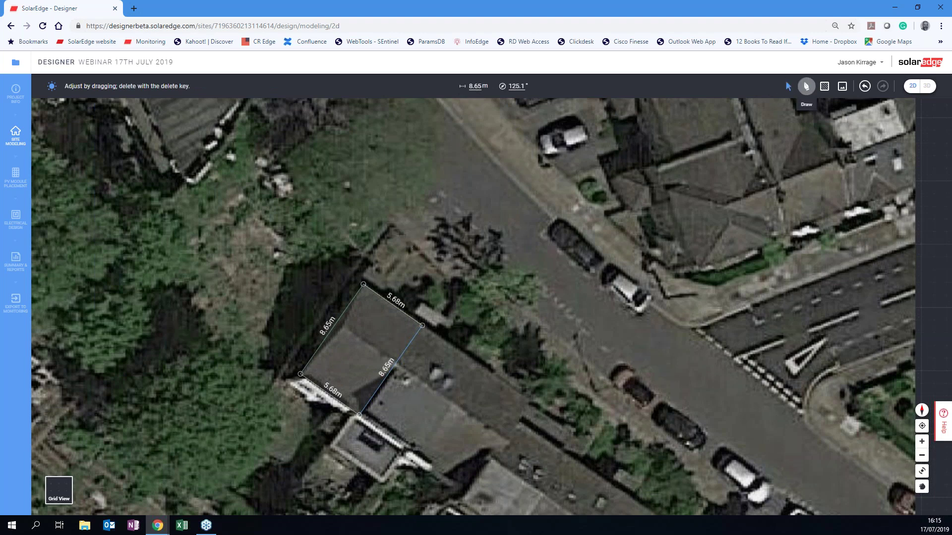
Add a 5.68 m line between the left and right roof edges, leaving two 4.33 m deep faces.
click(806, 86)
click(331, 329)
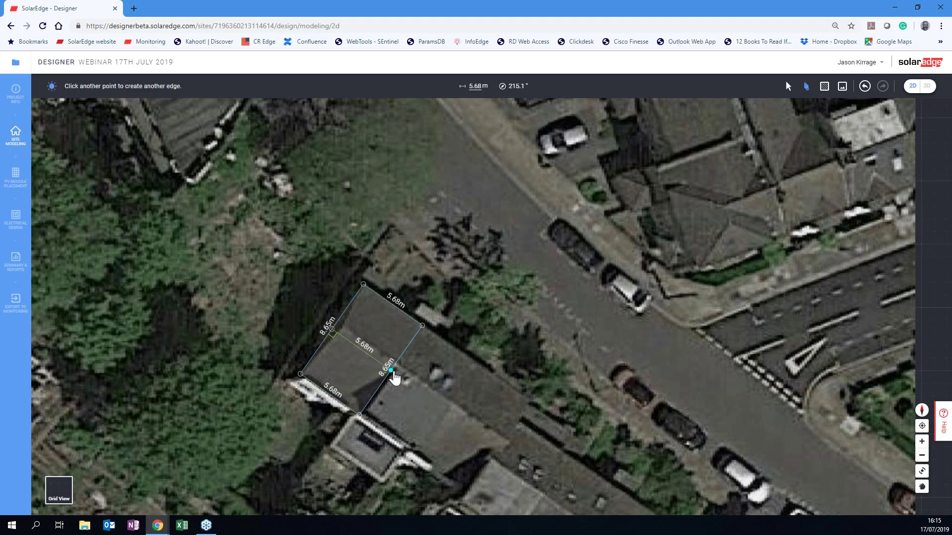
click(391, 371)
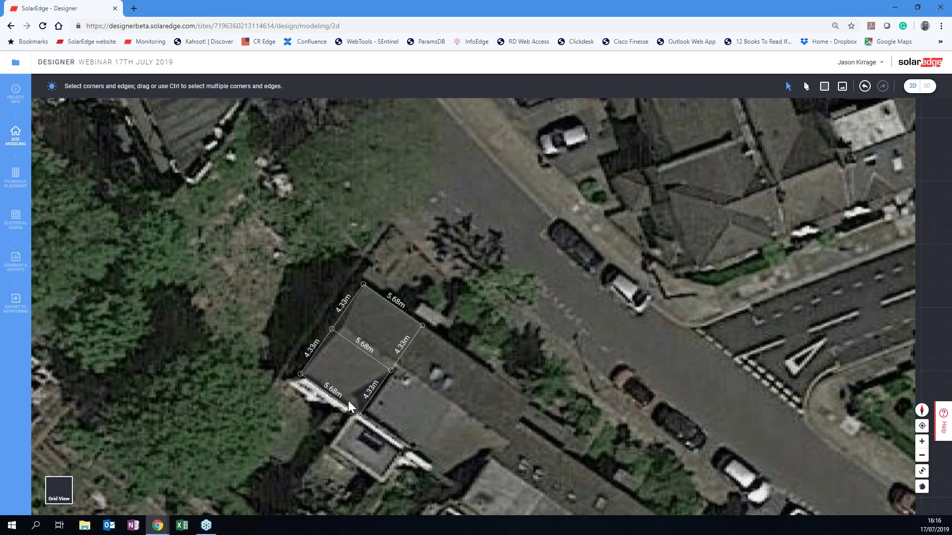
click(337, 342)
Add a 0.96 m obstacle on the rear roof section and rotate it to the roof edge.
scroll(351, 343, up, 3)
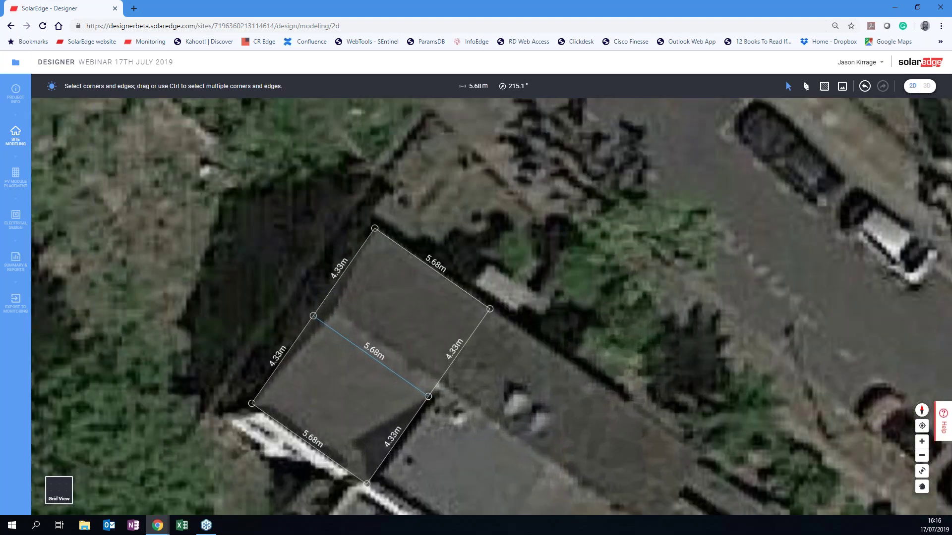
click(824, 86)
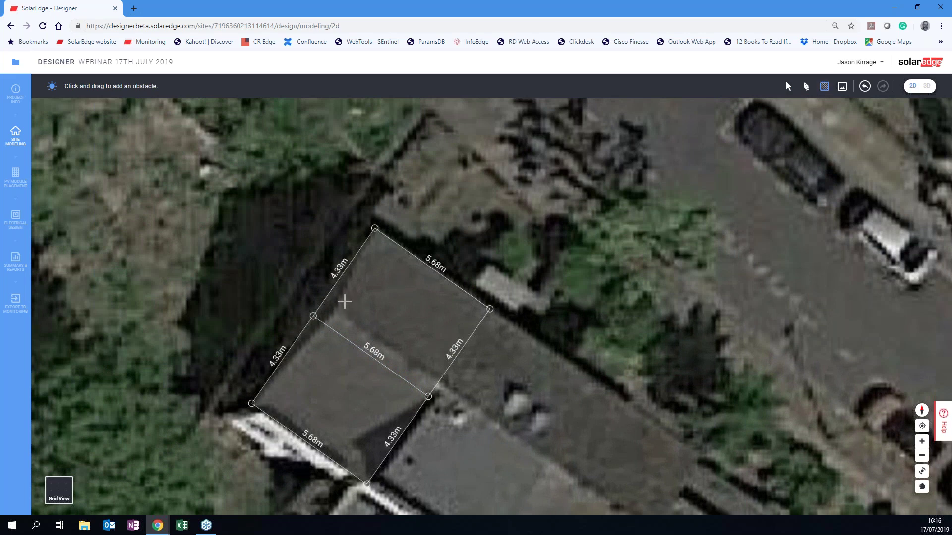
drag(351, 299, 339, 324)
click(787, 86)
click(352, 303)
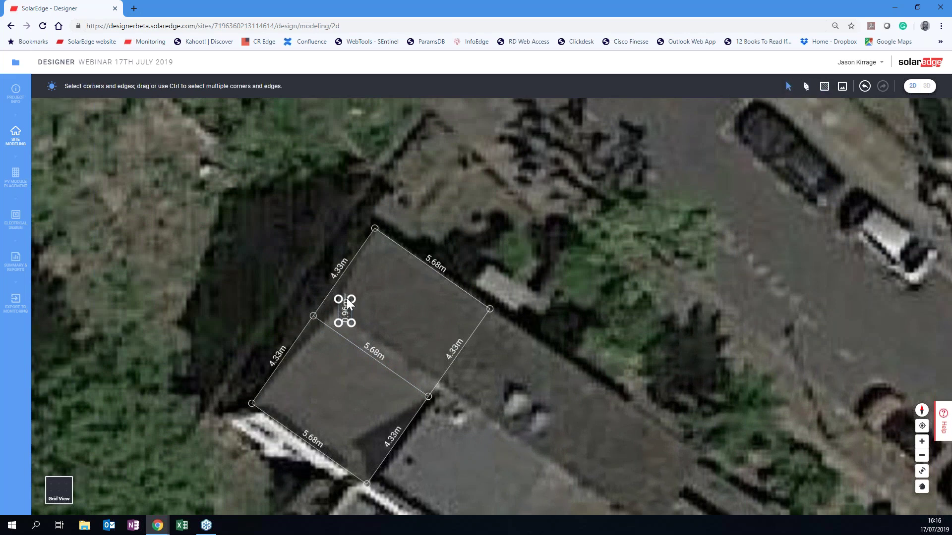
drag(354, 285, 360, 290)
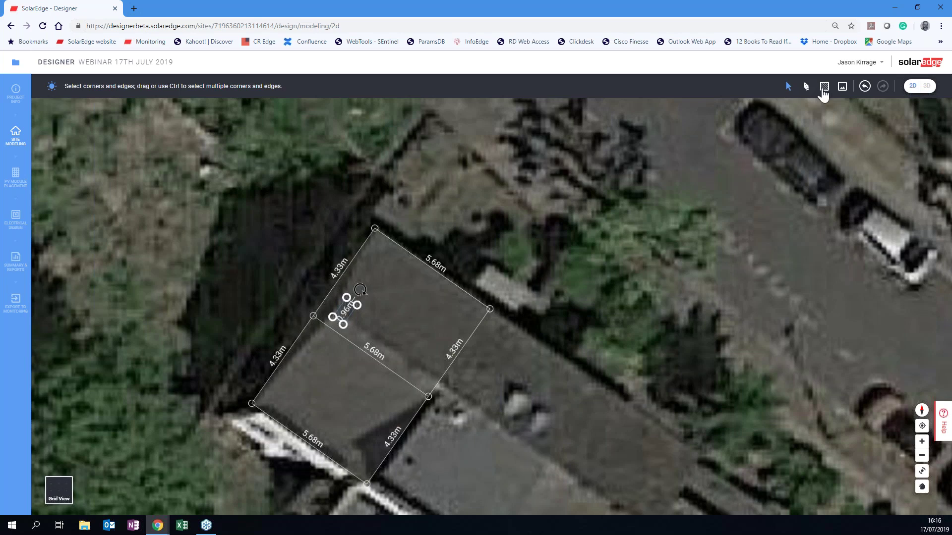
Add a second 1.08 m obstacle, rotate it to match the roof, and move it right.
click(823, 88)
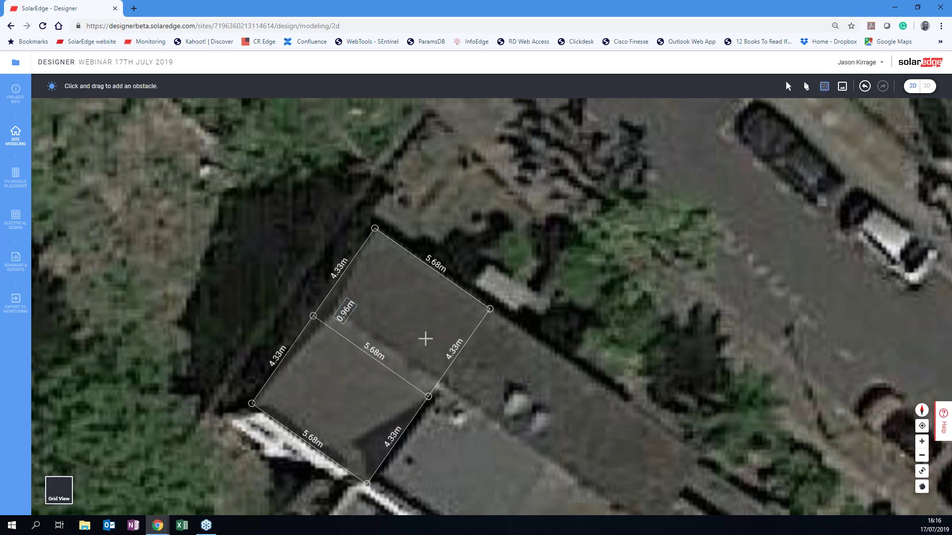
drag(415, 345, 431, 375)
click(788, 86)
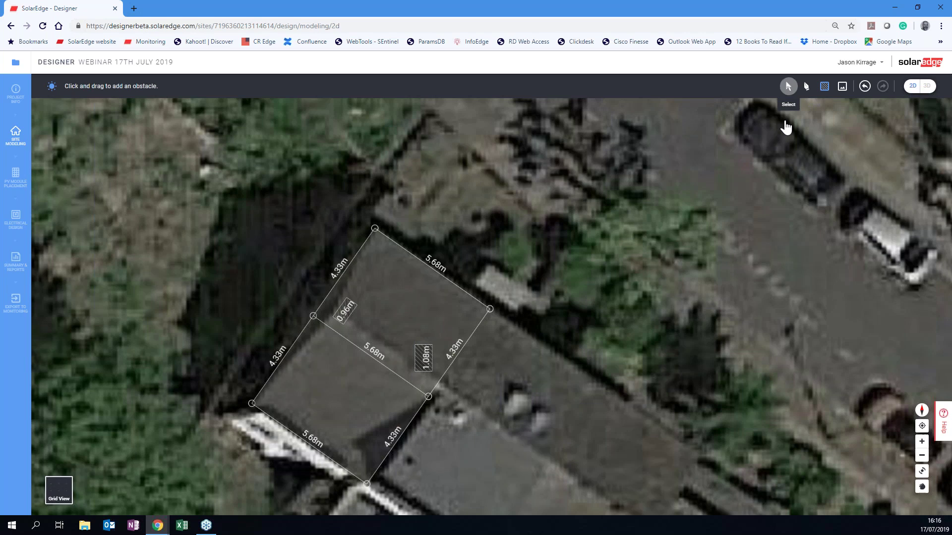
click(424, 357)
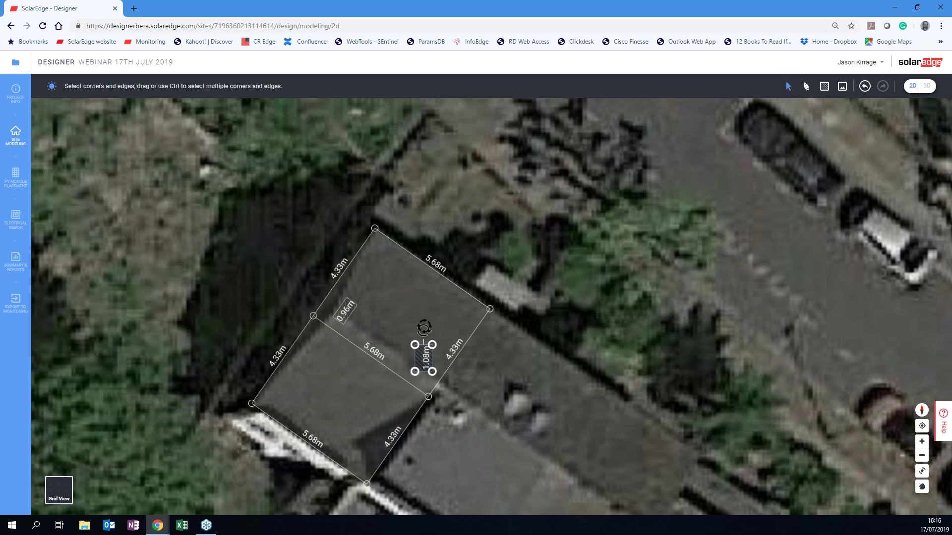
drag(452, 313, 451, 320)
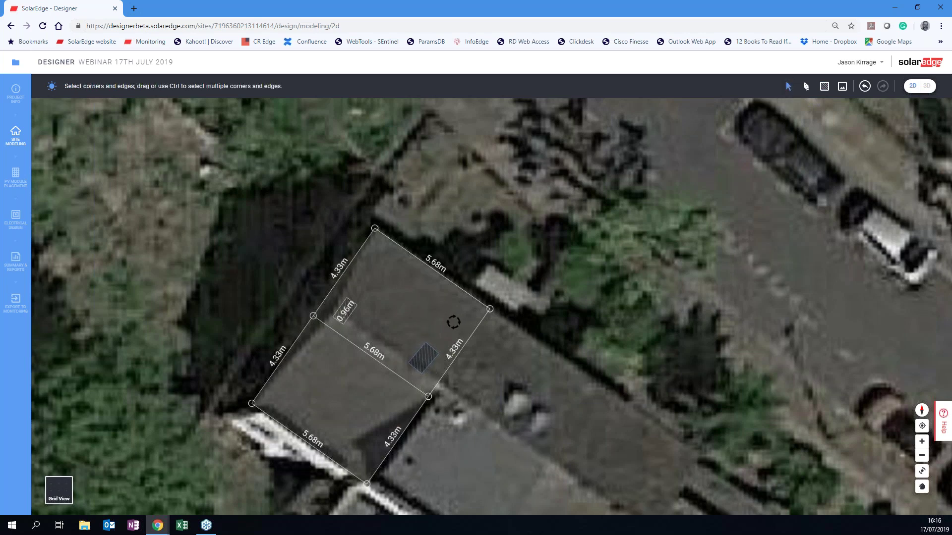
mouse_move(425, 365)
mouse_down()
mouse_move(445, 328)
mouse_move(427, 314)
mouse_move(403, 318)
mouse_move(399, 336)
mouse_move(408, 330)
mouse_move(435, 347)
mouse_up()
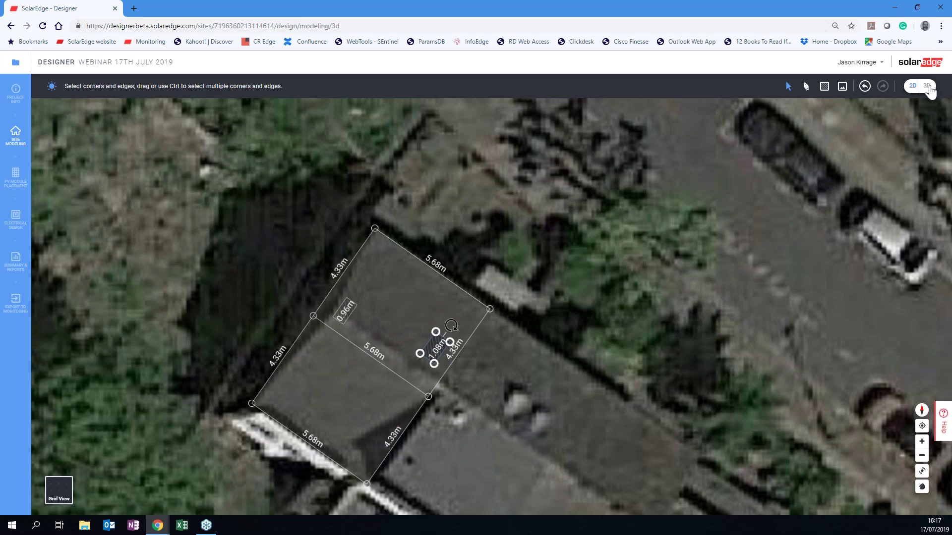
Show the site model in 3D, preview it on the plain grid, then restore satellite imagery.
click(926, 86)
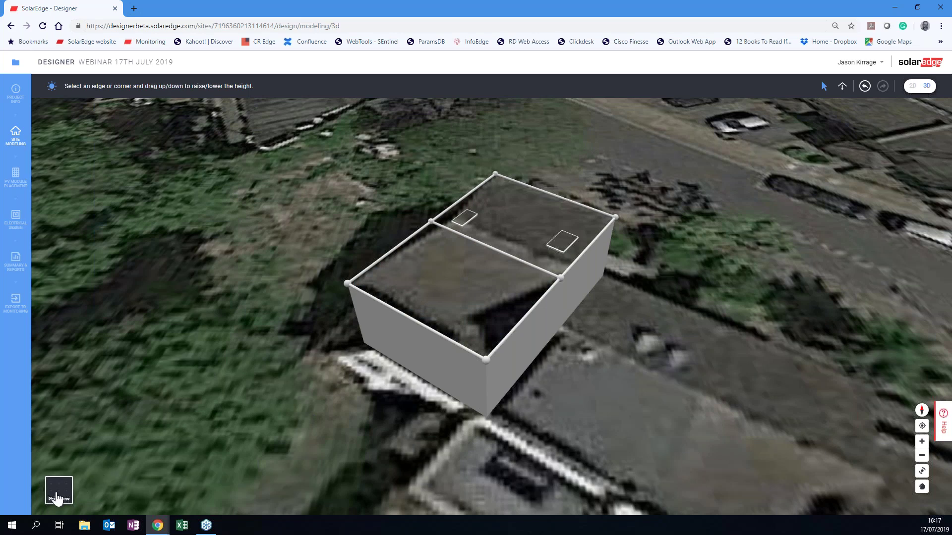
click(56, 493)
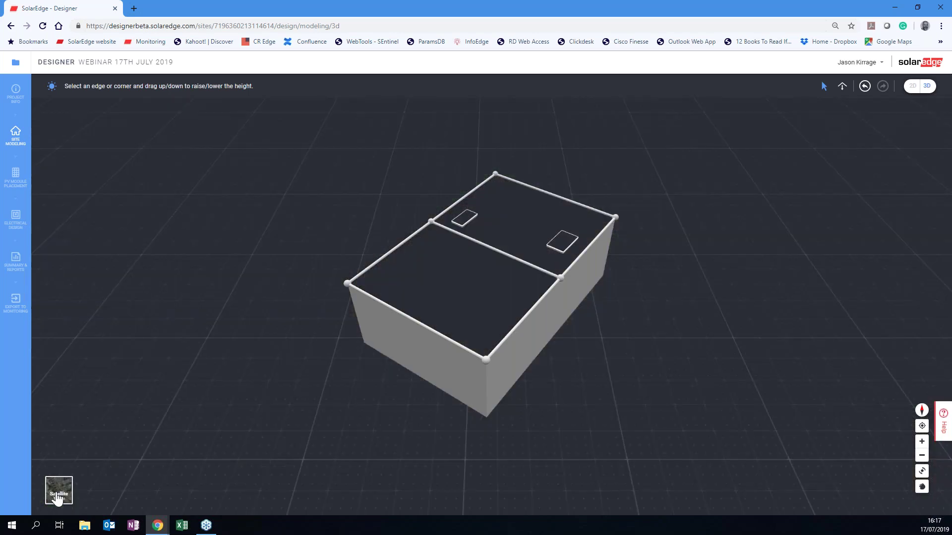
click(58, 495)
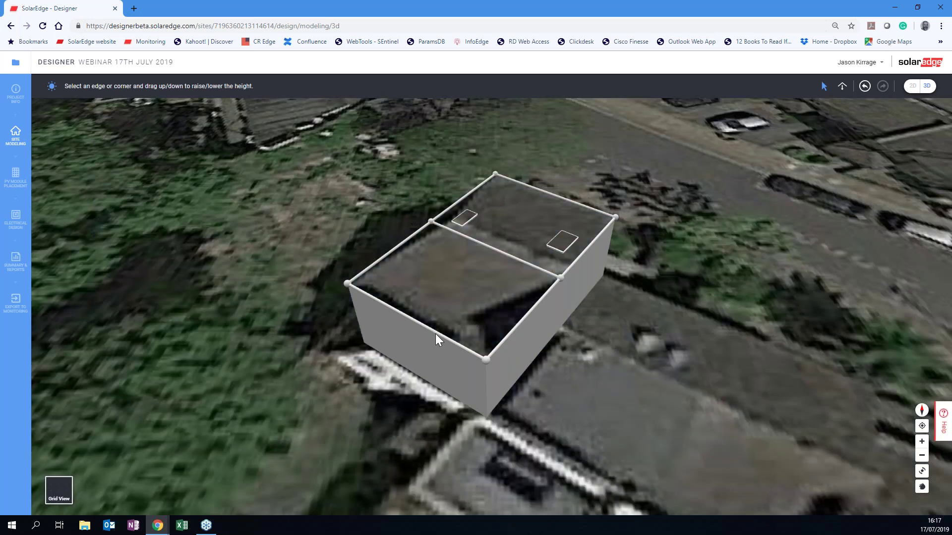
Raise the building from 3 m so its flat roof sits at about 5.41 m.
double_click(416, 322)
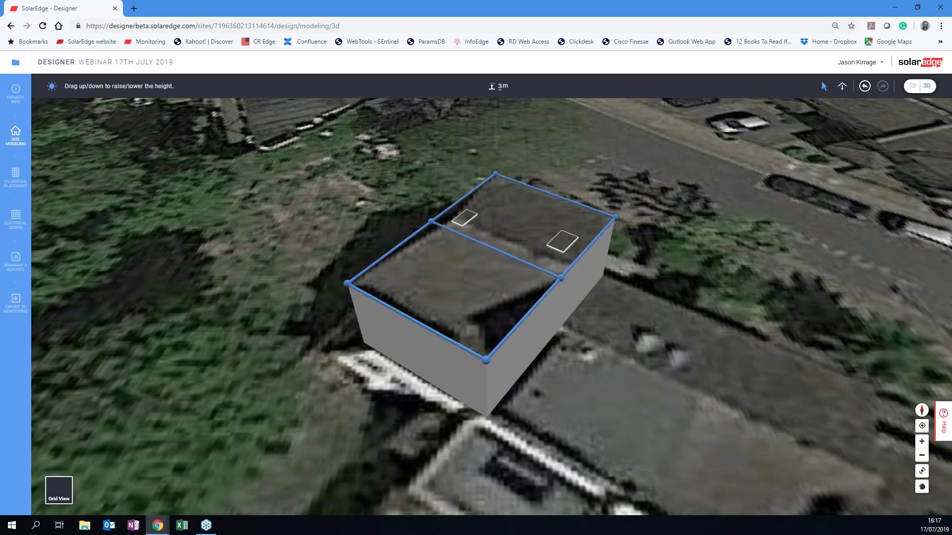
drag(440, 325, 471, 286)
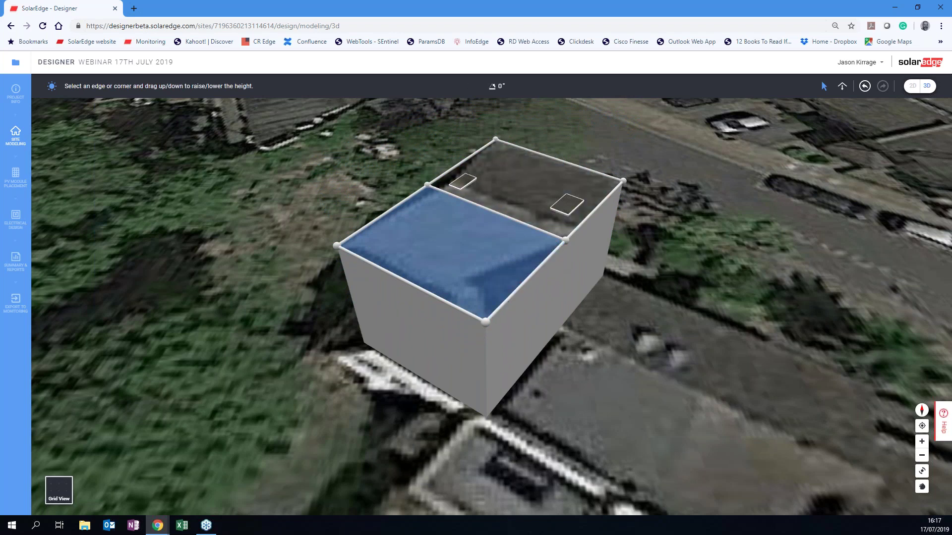
drag(539, 148, 538, 148)
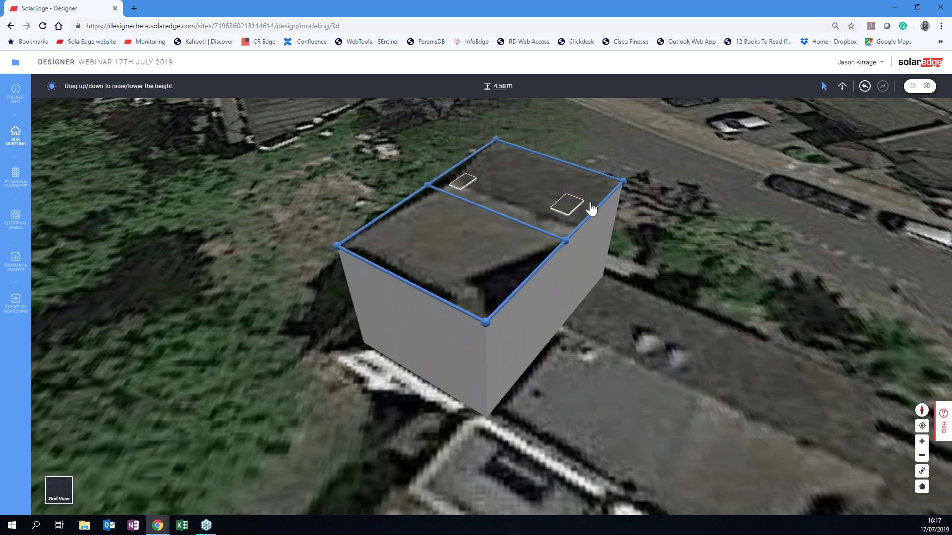
click(431, 300)
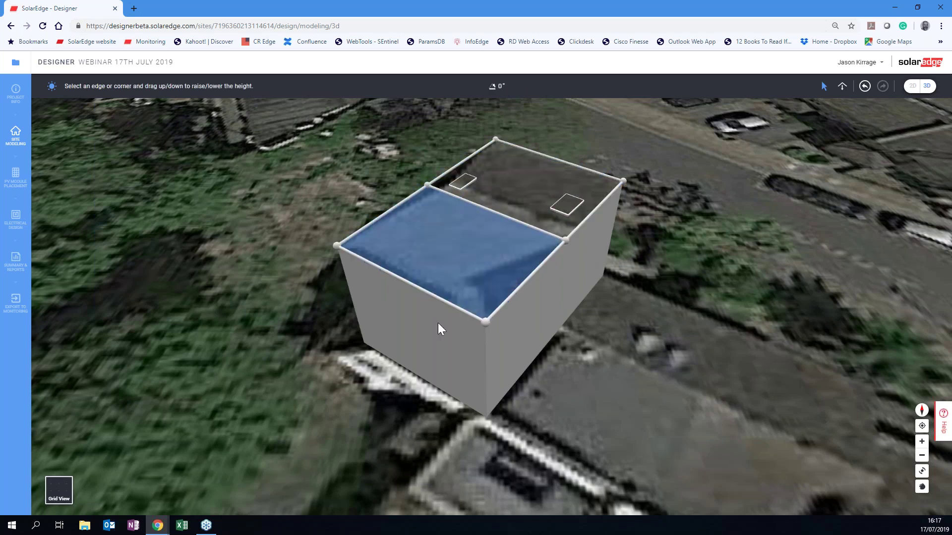
drag(444, 308, 446, 275)
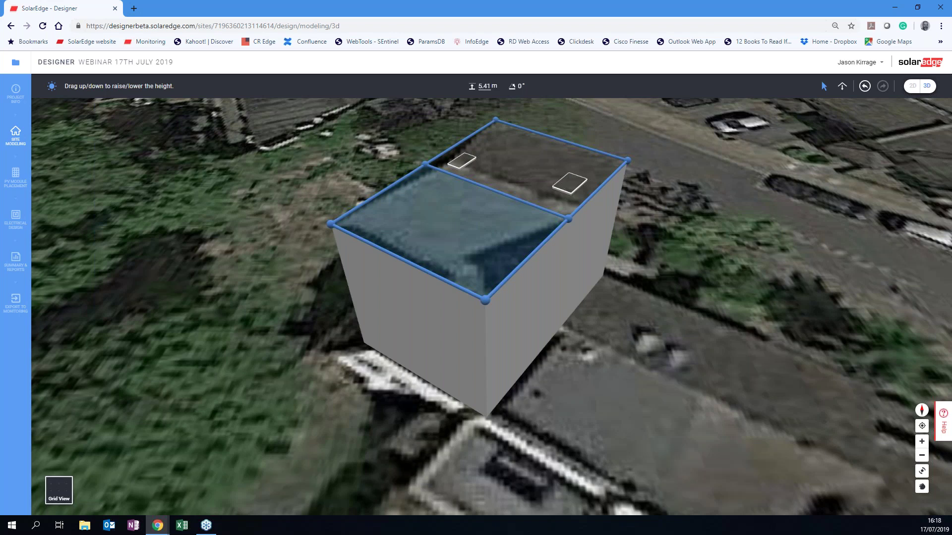
click(460, 253)
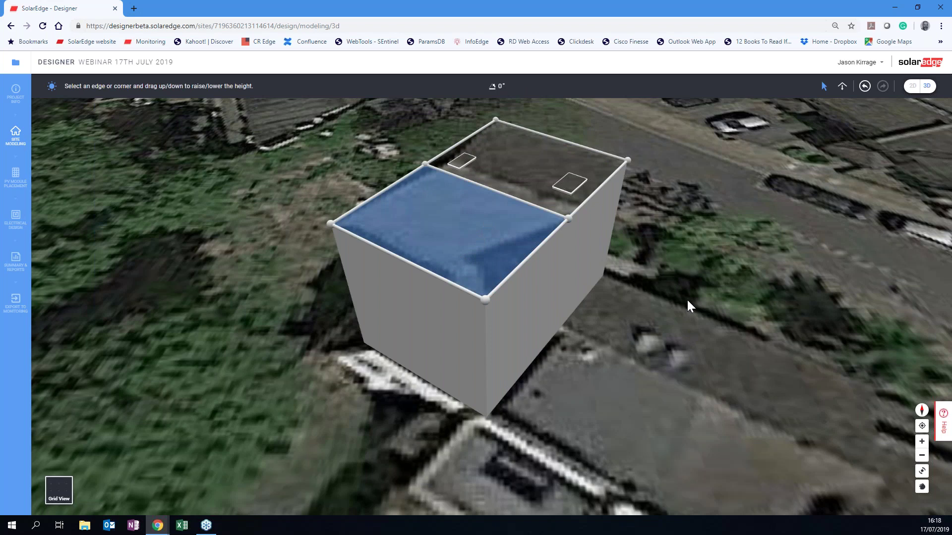
right_drag(672, 309, 397, 307)
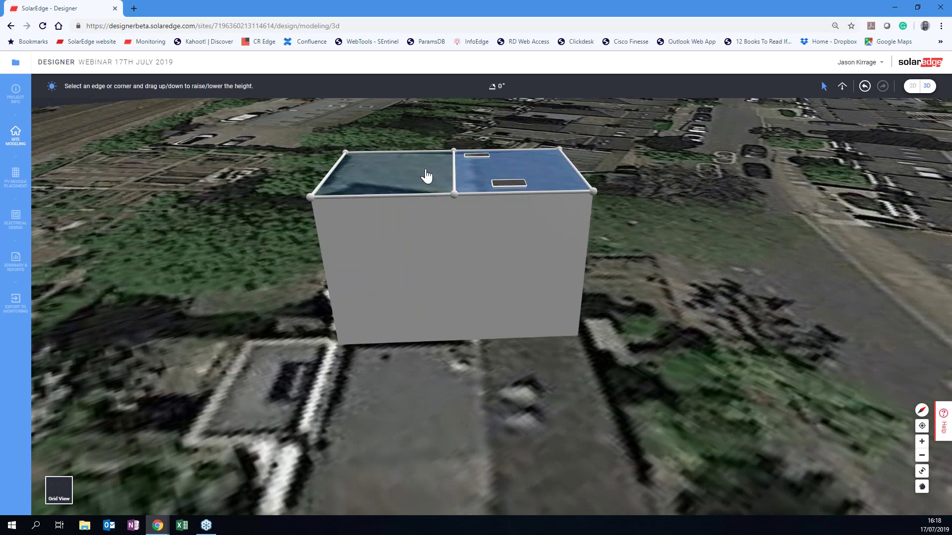
Lift the middle ridge edge to 8.09 m, forming a 32° gable roof.
click(455, 175)
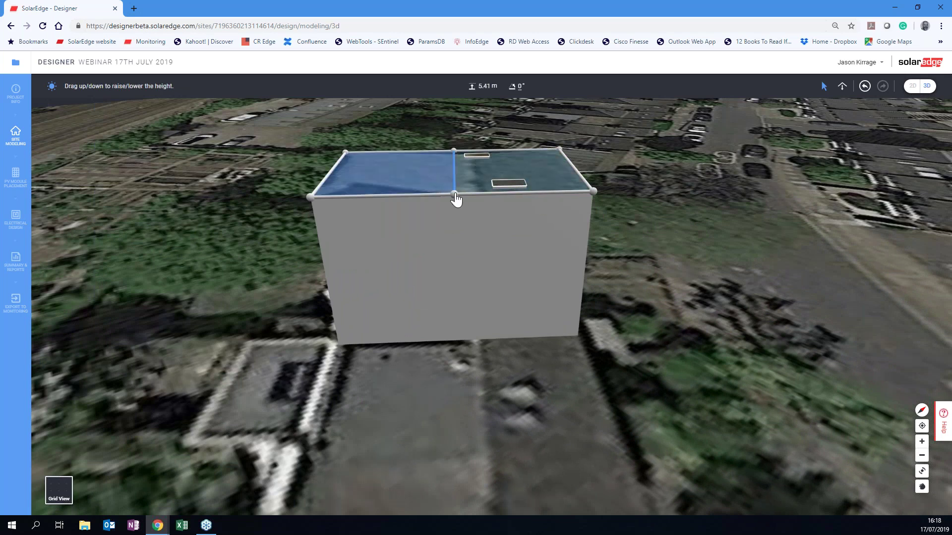
drag(456, 194, 462, 140)
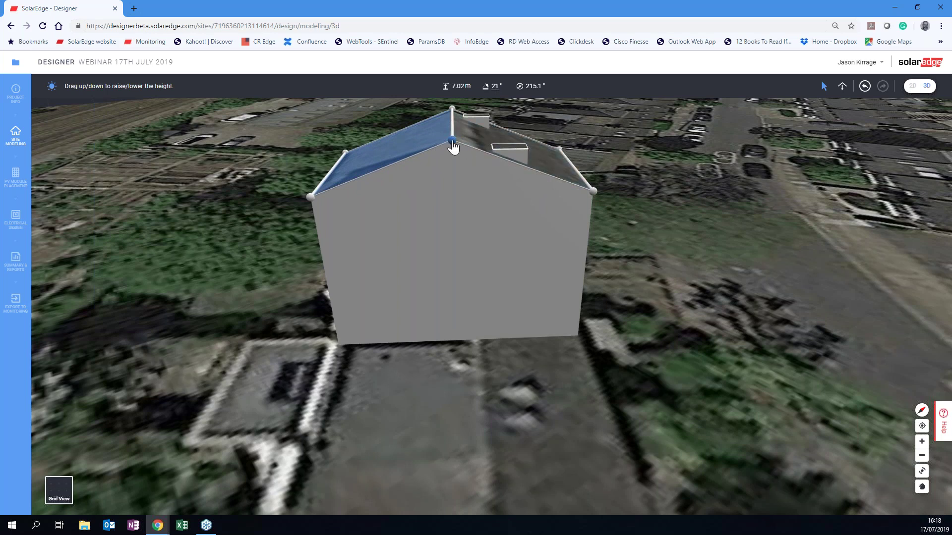
drag(501, 239, 503, 280)
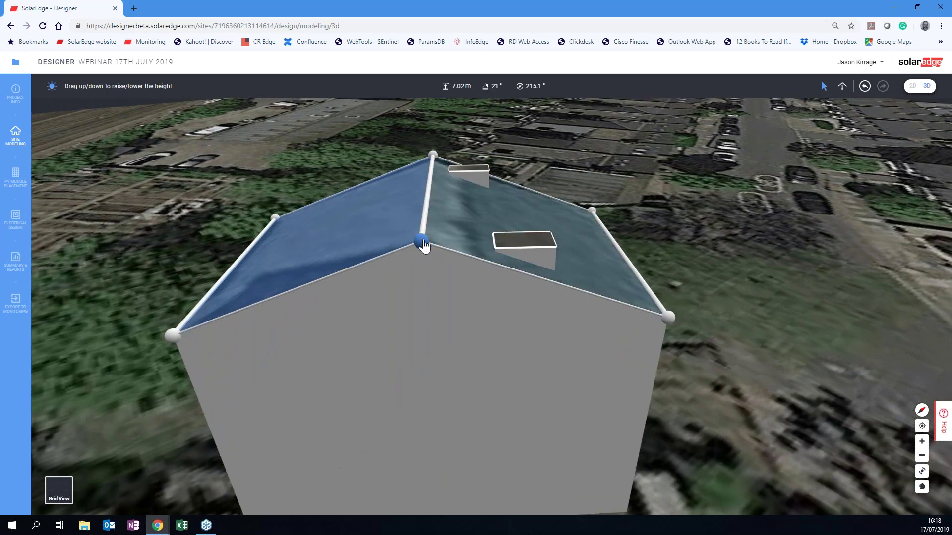
drag(422, 238, 451, 176)
drag(450, 173, 450, 170)
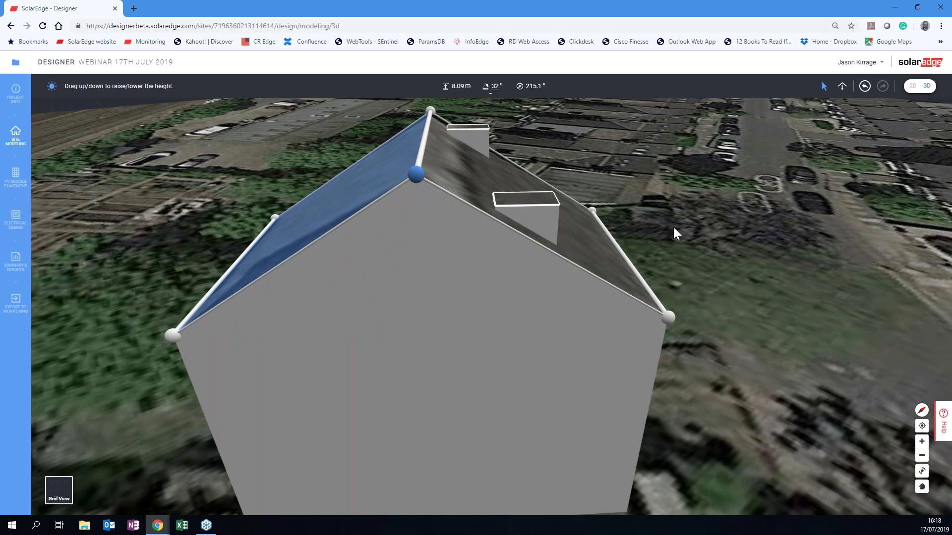
right_drag(655, 228, 531, 227)
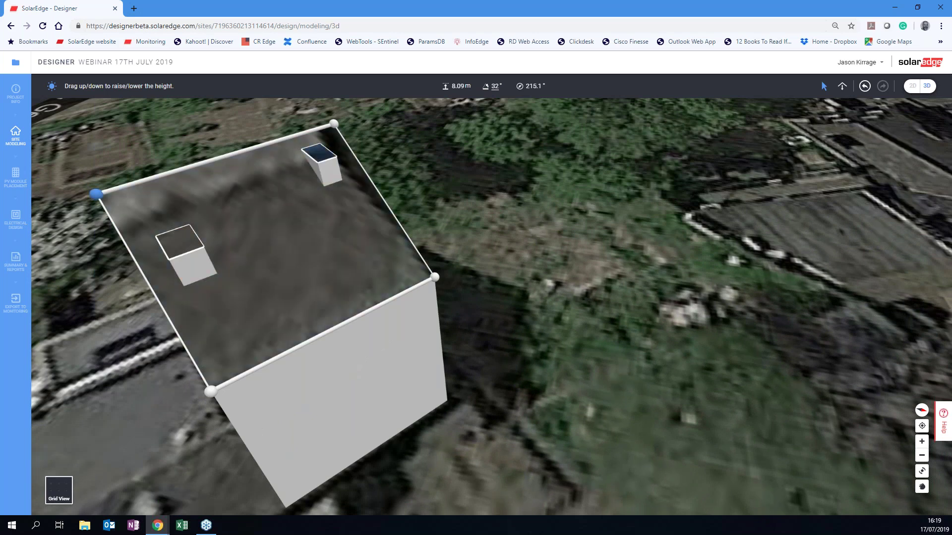
Raise the right-hand chimney about 1.6 m above the roof.
drag(414, 204, 450, 194)
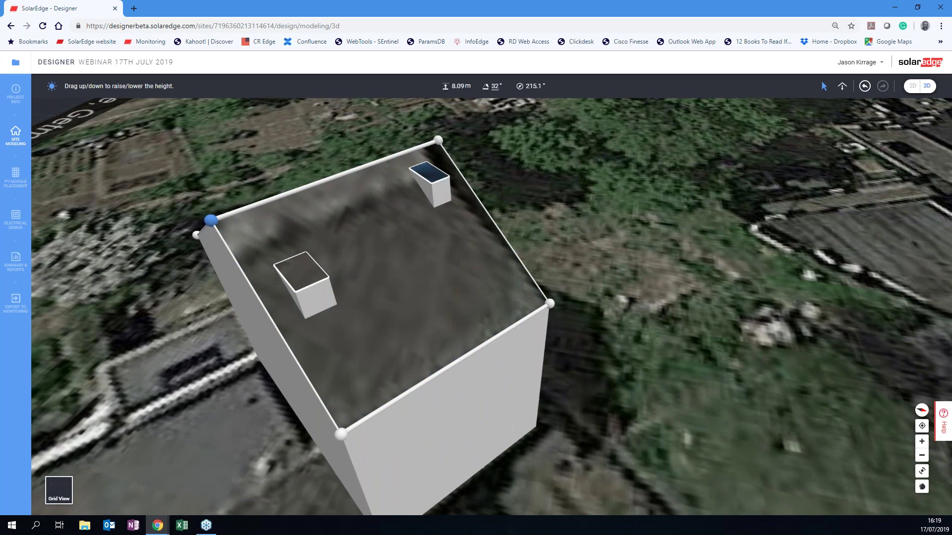
click(431, 187)
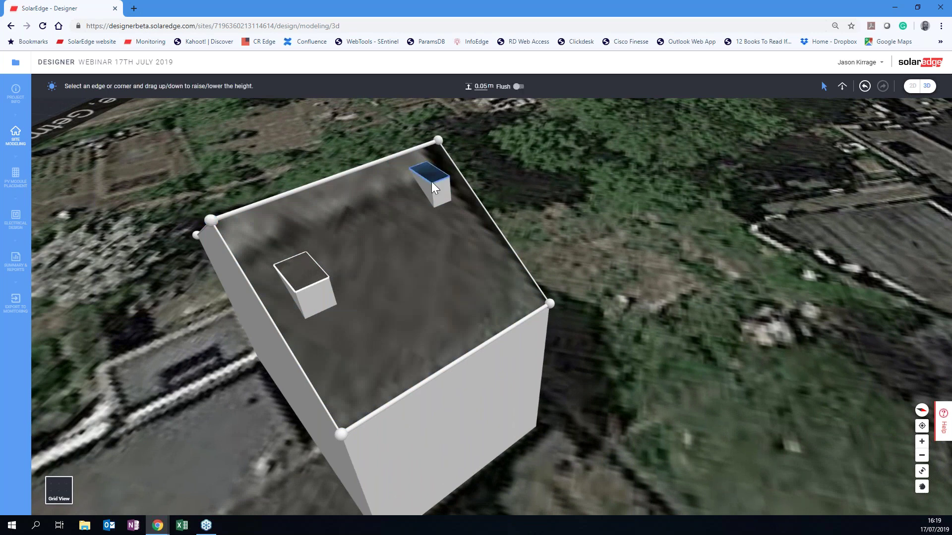
drag(434, 187, 431, 119)
click(429, 140)
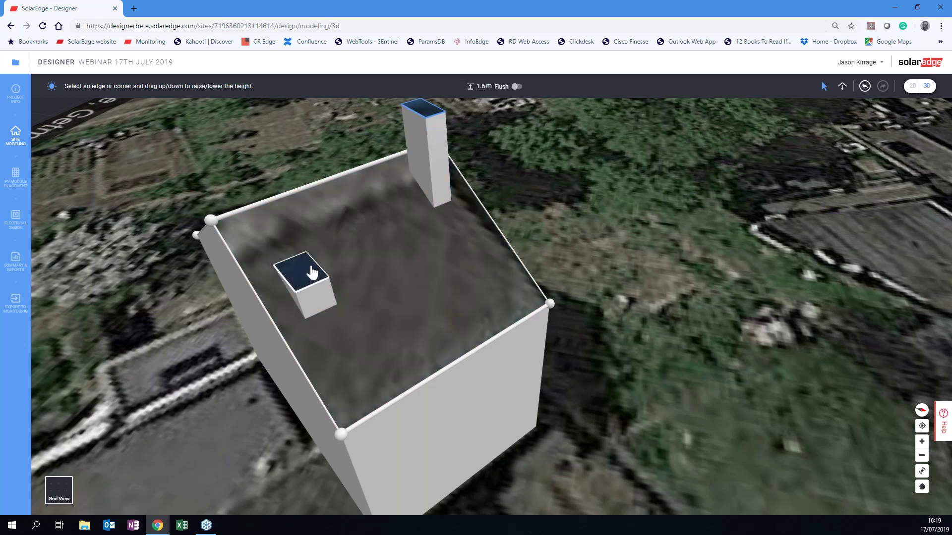
Set the small roof obstruction to Flush so it lies as a skylight at 0 m.
click(312, 272)
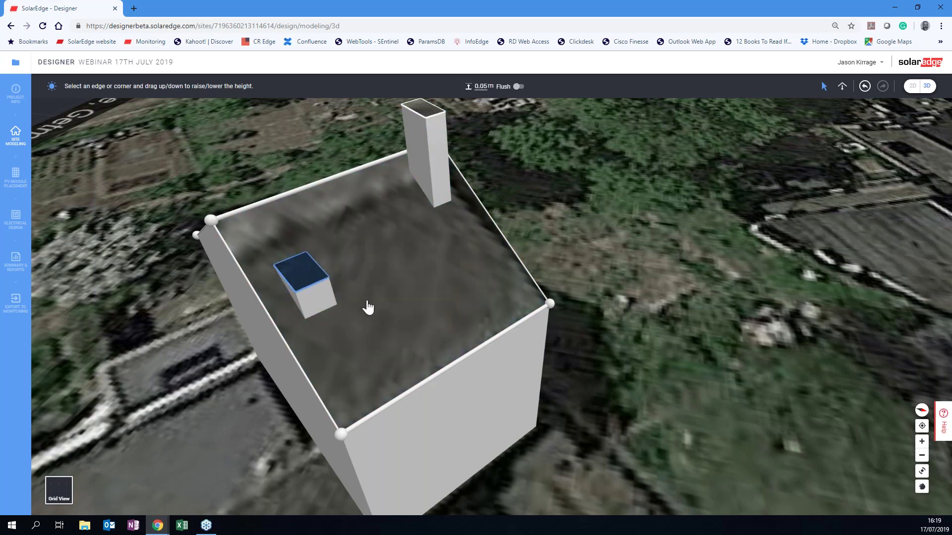
click(369, 303)
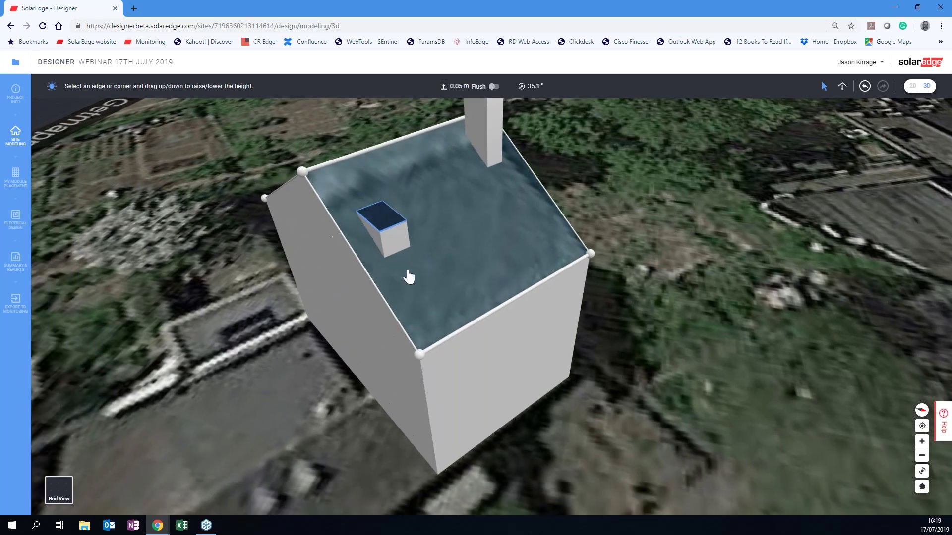
right_drag(424, 262, 492, 185)
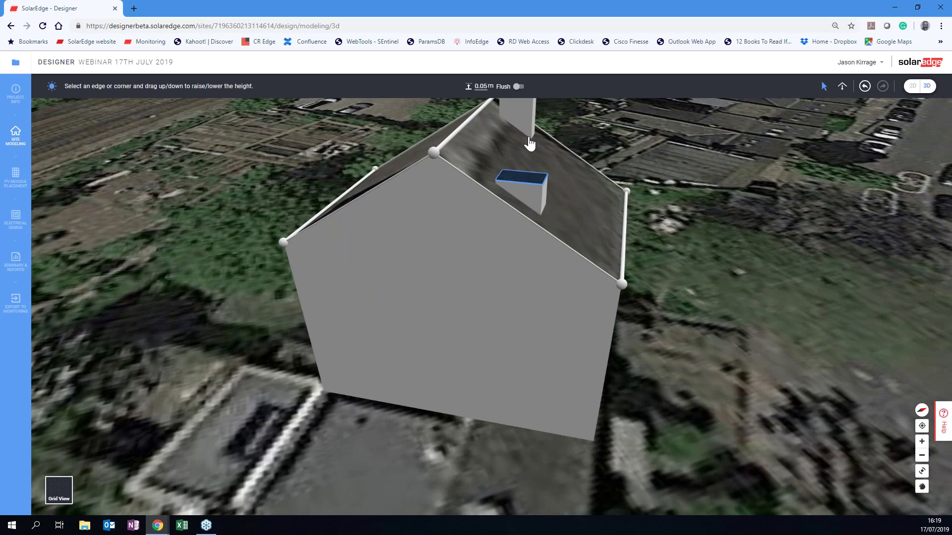
click(519, 87)
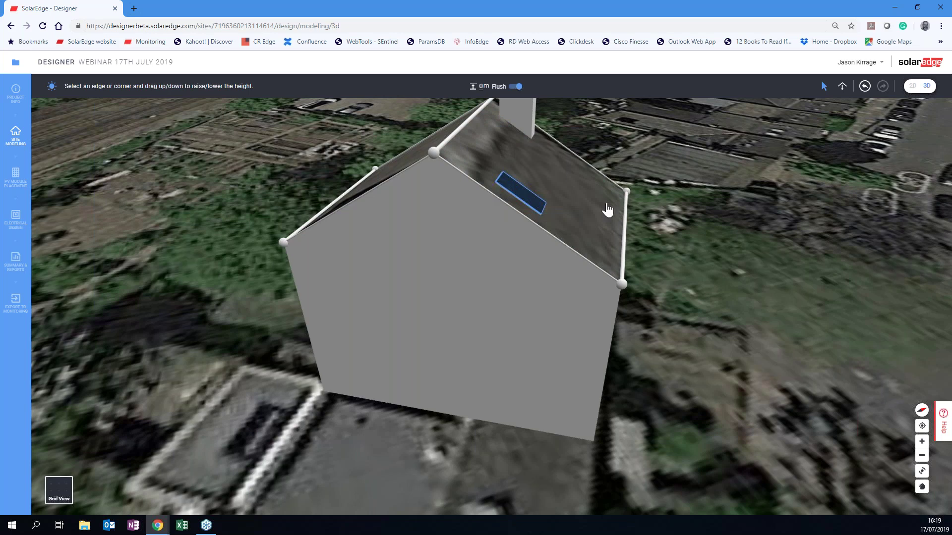
drag(705, 255, 693, 269)
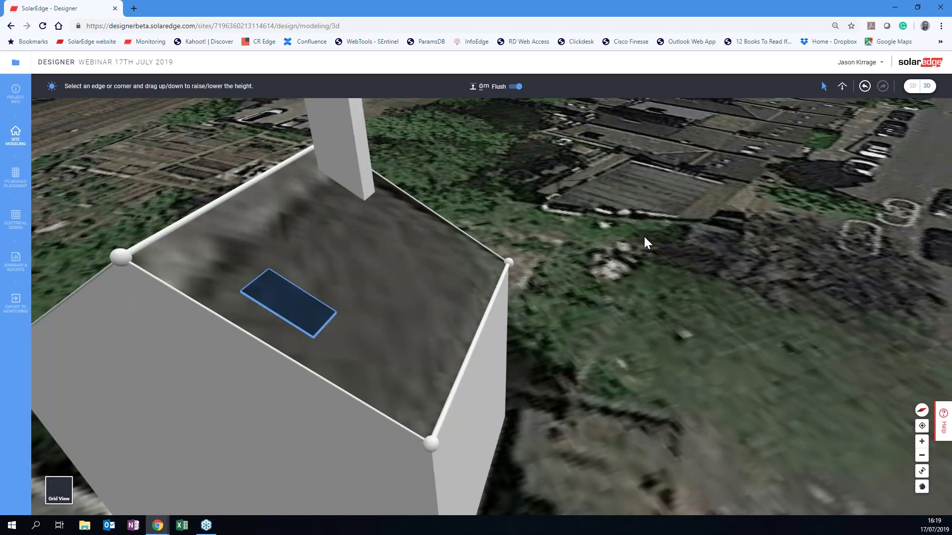
right_drag(644, 236, 560, 281)
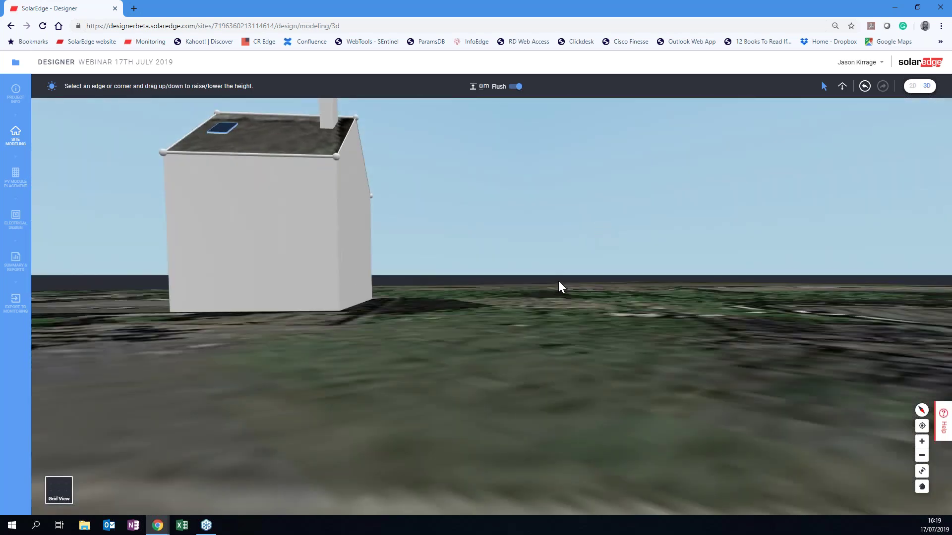
scroll(559, 281, up, 3)
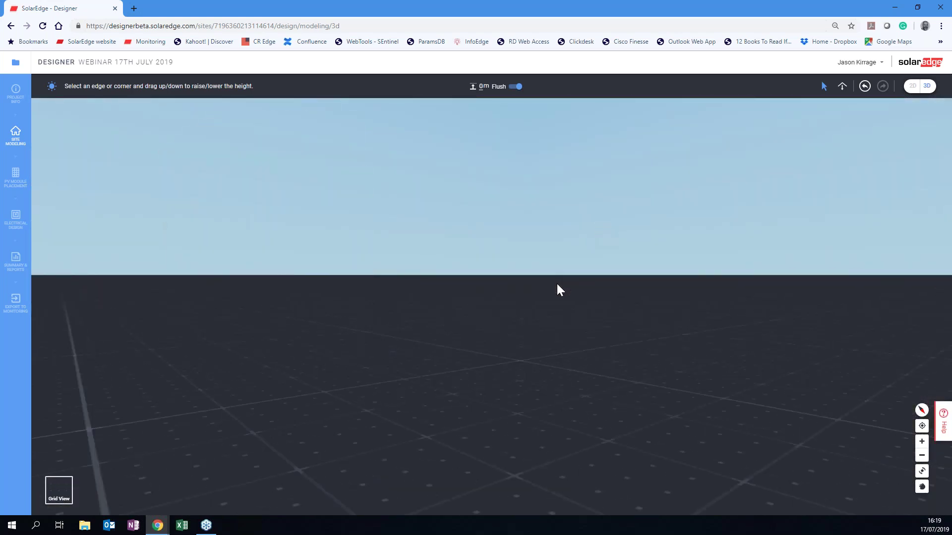
scroll(556, 281, down, 3)
scroll(557, 284, up, 2)
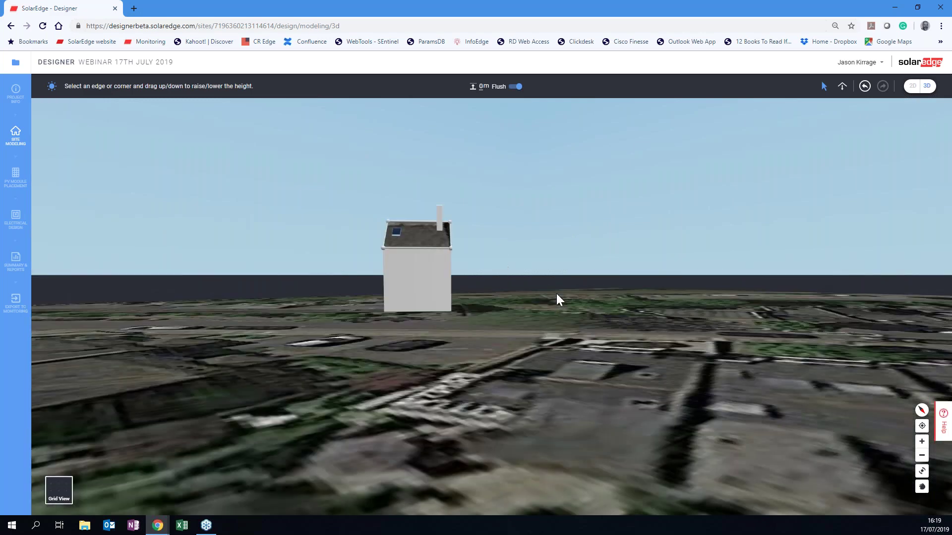
scroll(557, 305, up, 4)
scroll(552, 297, down, 3)
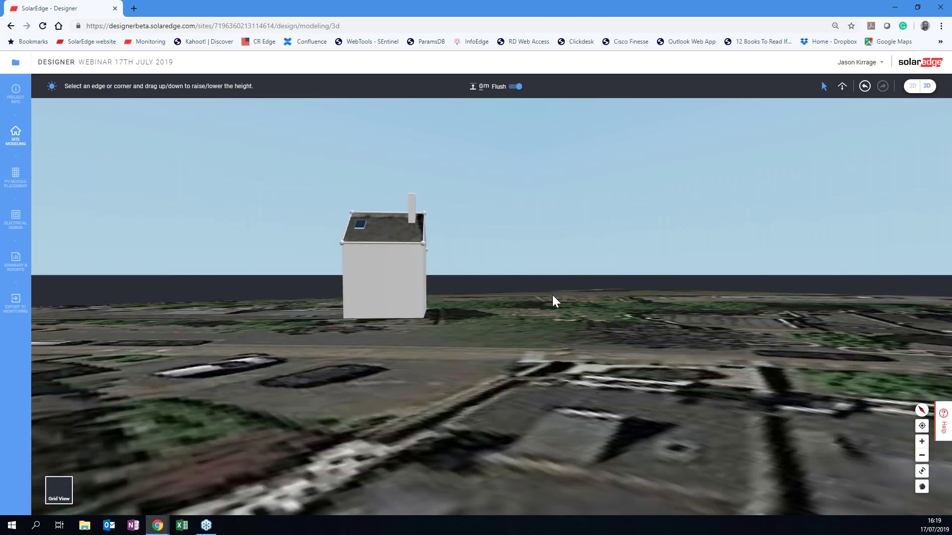
middle_drag(552, 297, 629, 308)
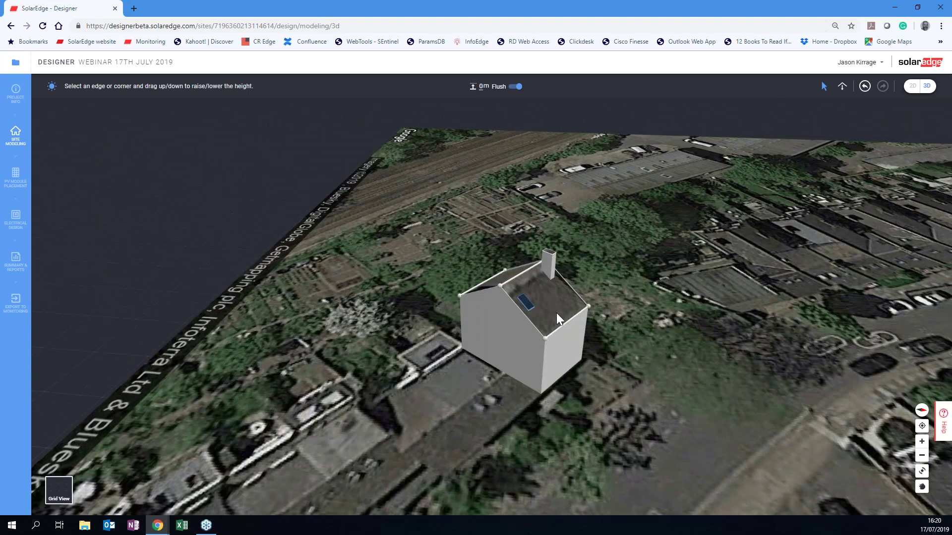
click(533, 281)
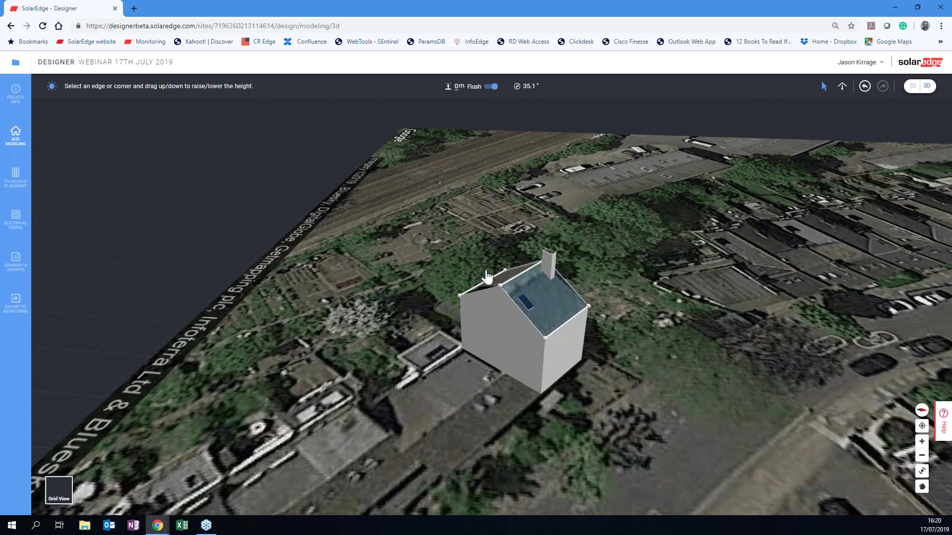
click(167, 181)
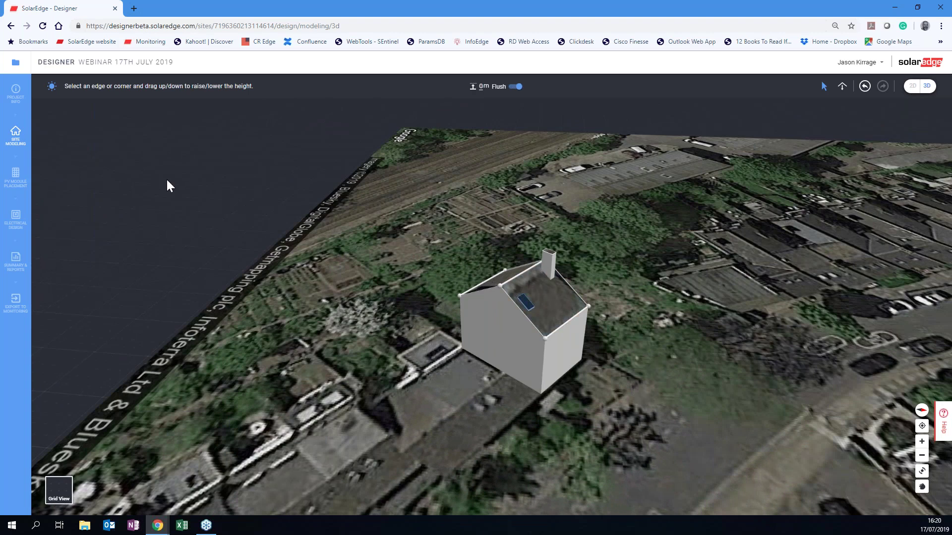
Go to PV Module Placement, hide the satellite imagery and show the irradiance map.
click(16, 176)
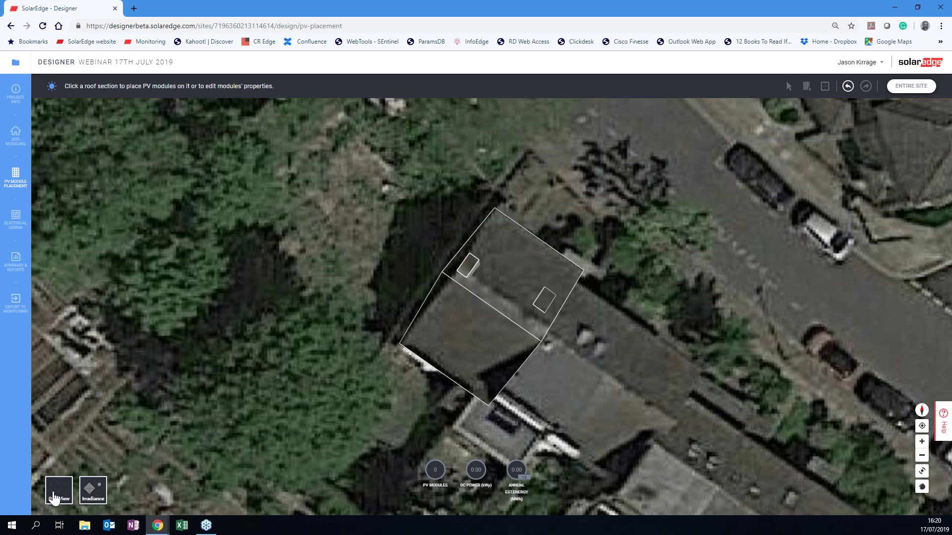
click(59, 492)
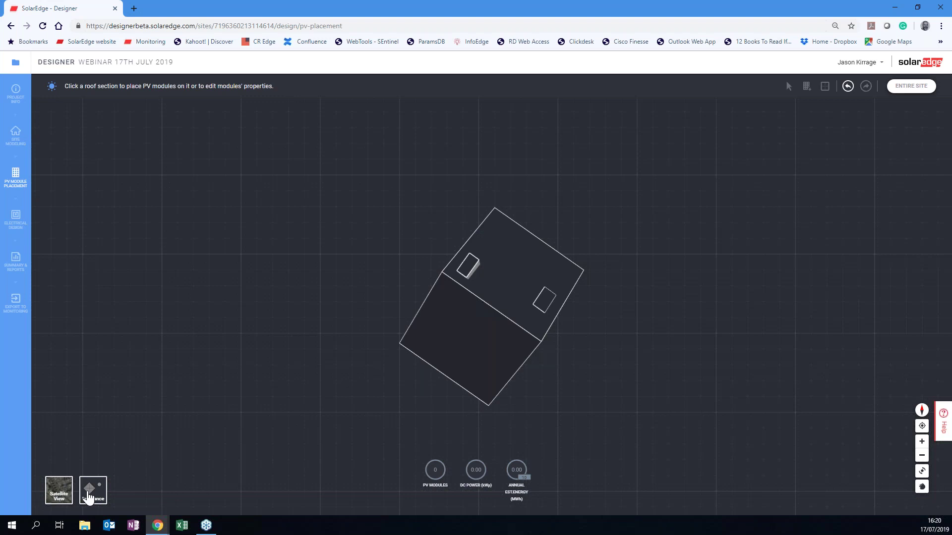
click(88, 493)
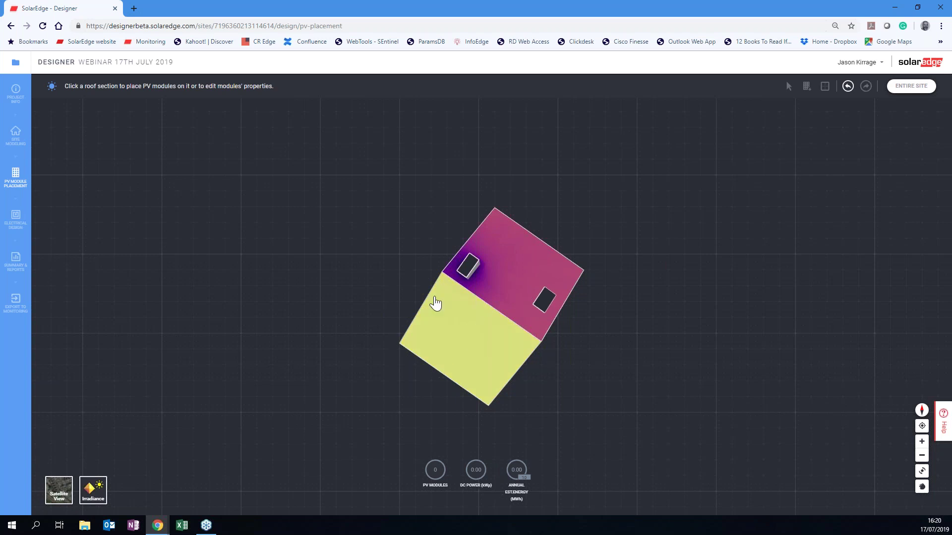
mouse_move(472, 319)
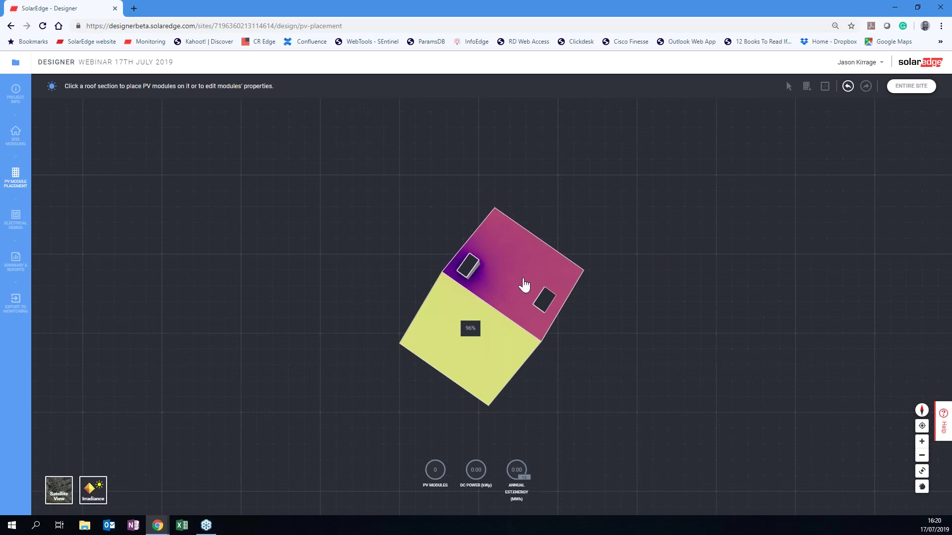
mouse_move(523, 285)
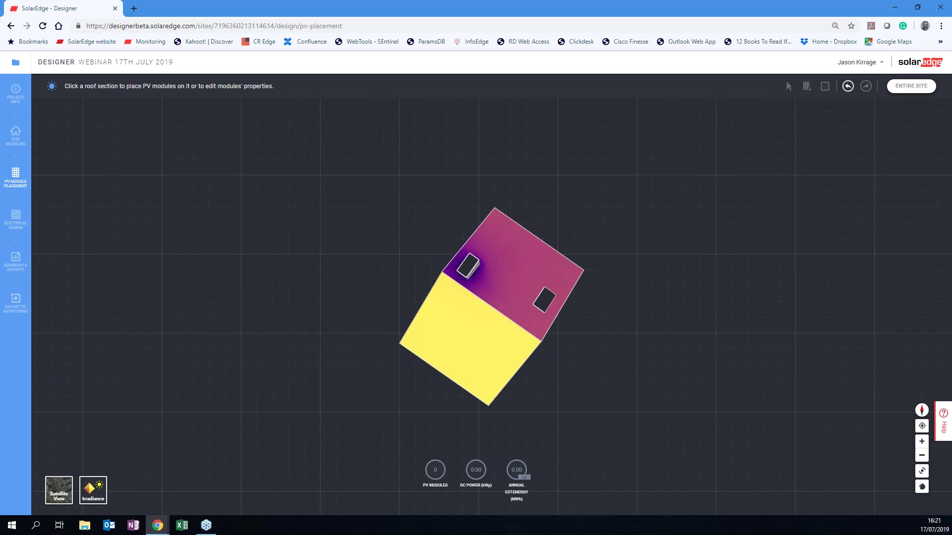
mouse_move(451, 271)
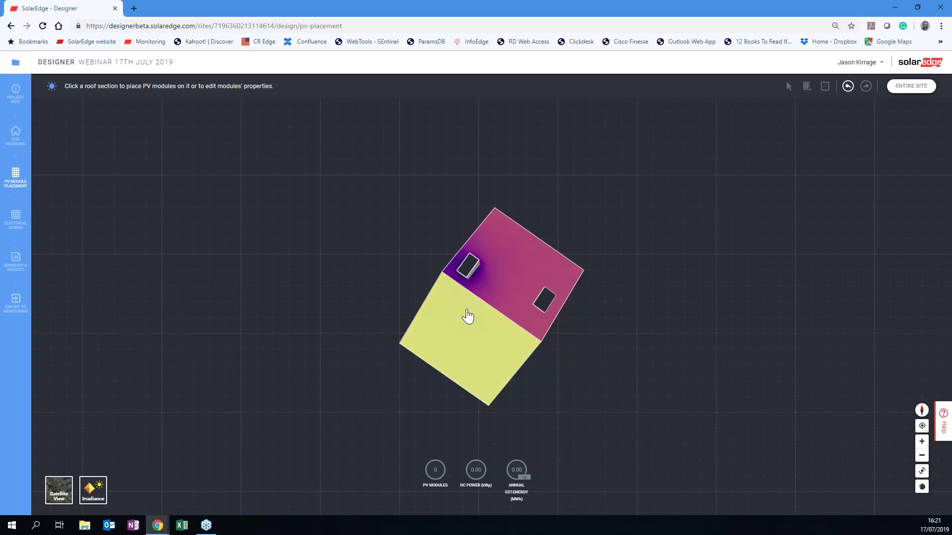
On the yellow roof face, add guidelines inset about 0.4 m from the left, right and top edges.
click(466, 316)
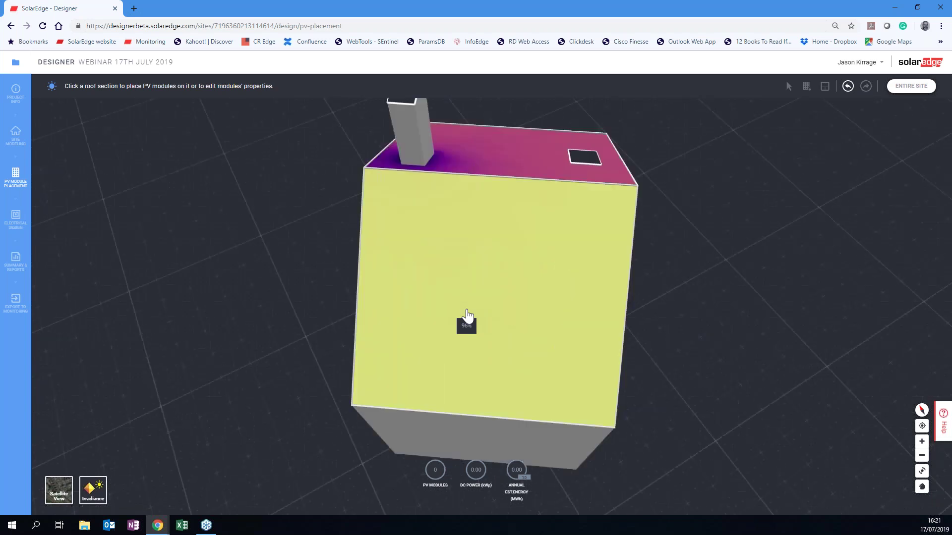
click(481, 128)
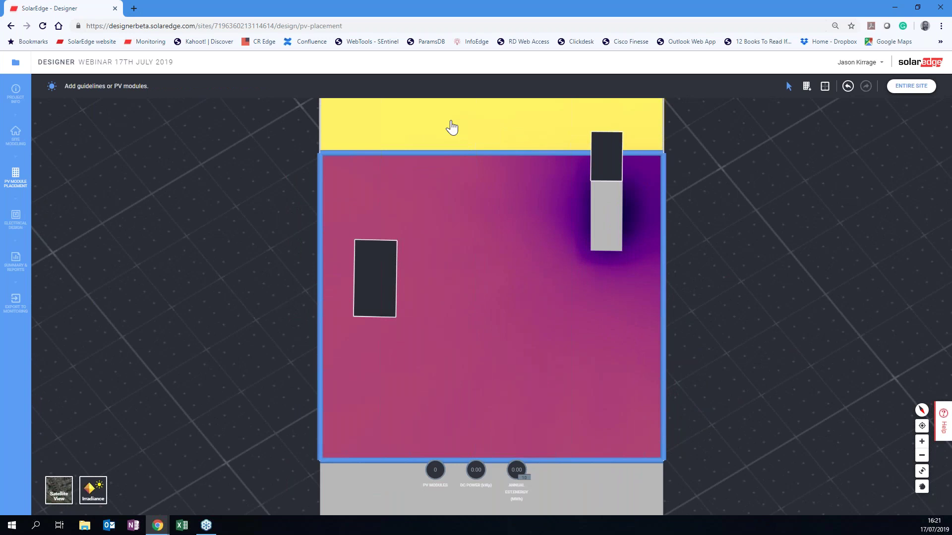
click(451, 127)
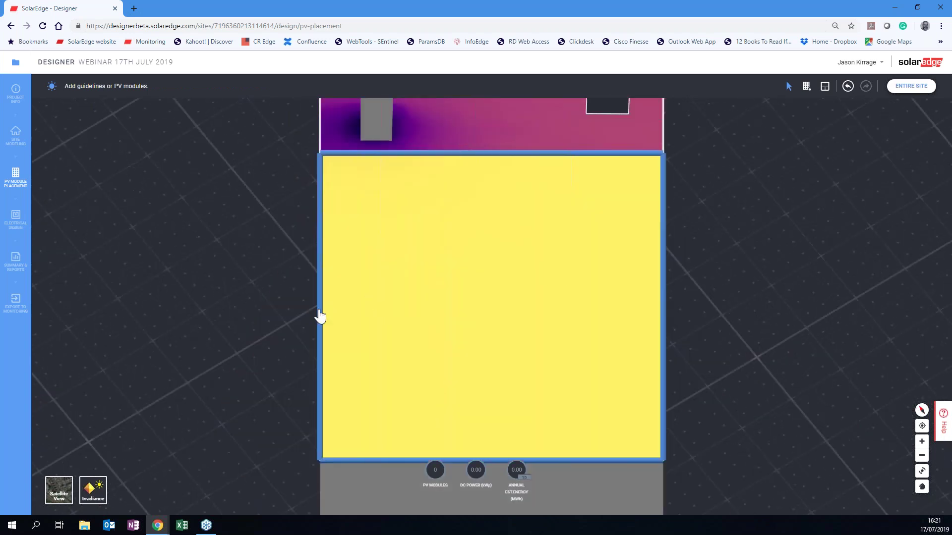
drag(321, 317, 347, 316)
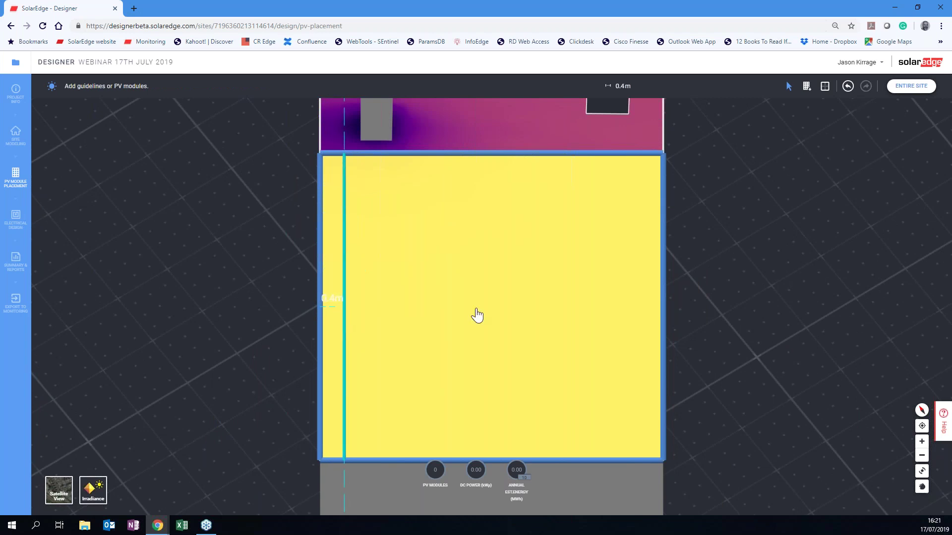
drag(654, 325, 639, 328)
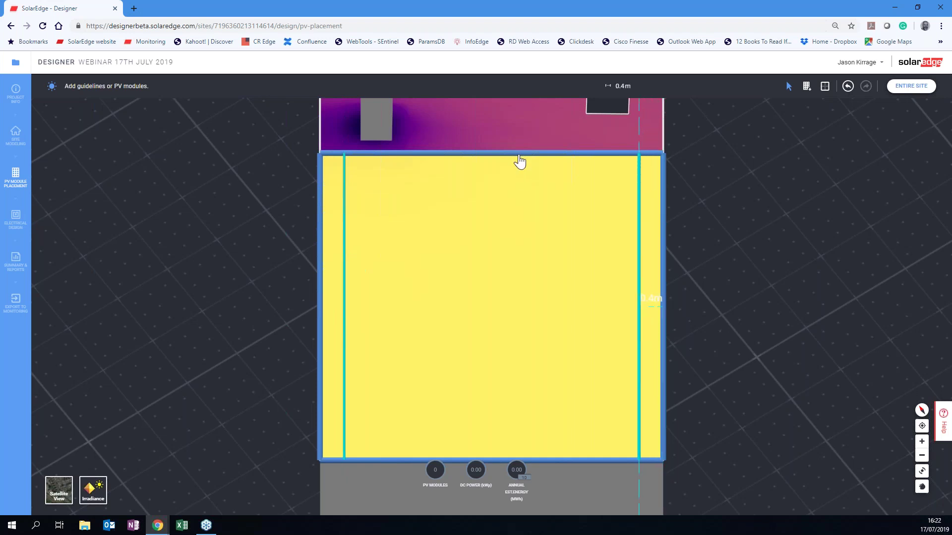
drag(520, 162, 525, 194)
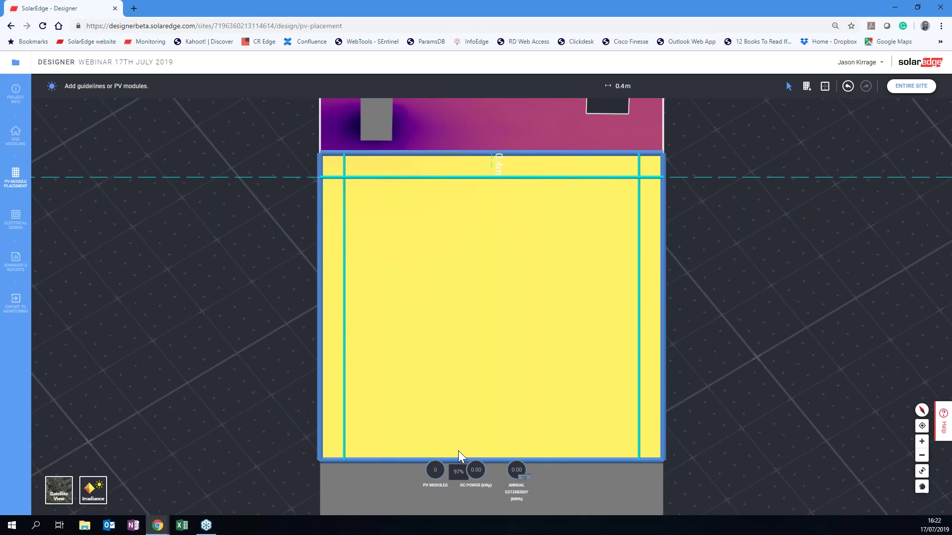
Add a setback guideline about 0.3 m above the roof face's bottom edge.
mouse_move(459, 448)
mouse_down()
mouse_move(459, 440)
mouse_move(459, 453)
mouse_up()
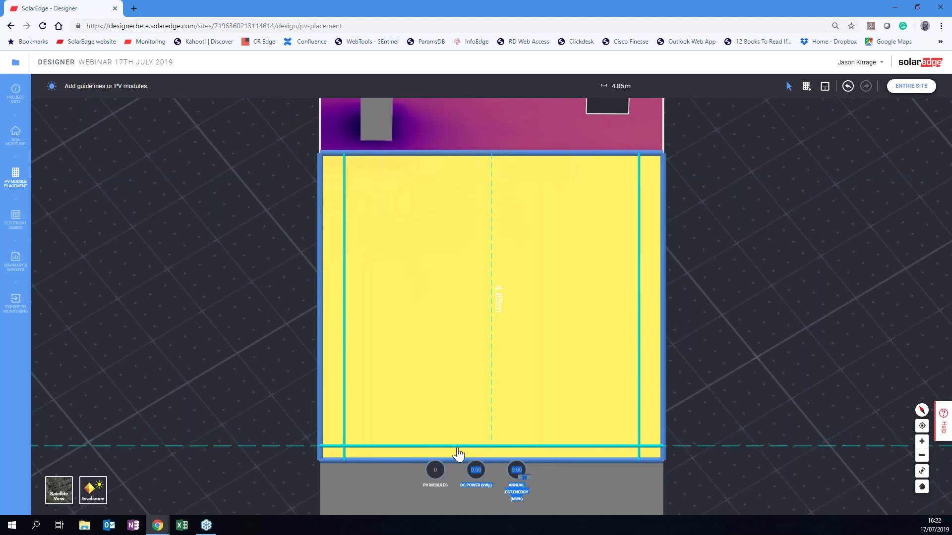
click(458, 449)
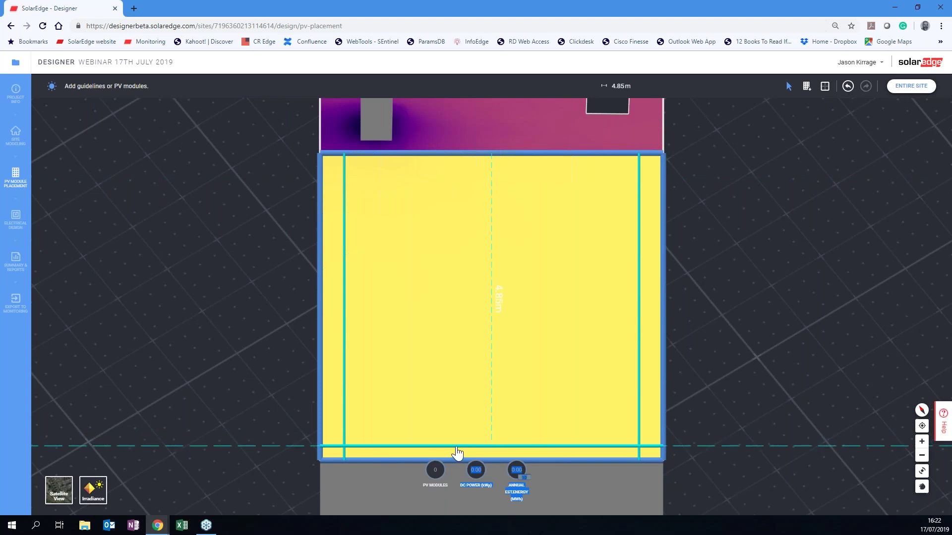
click(445, 393)
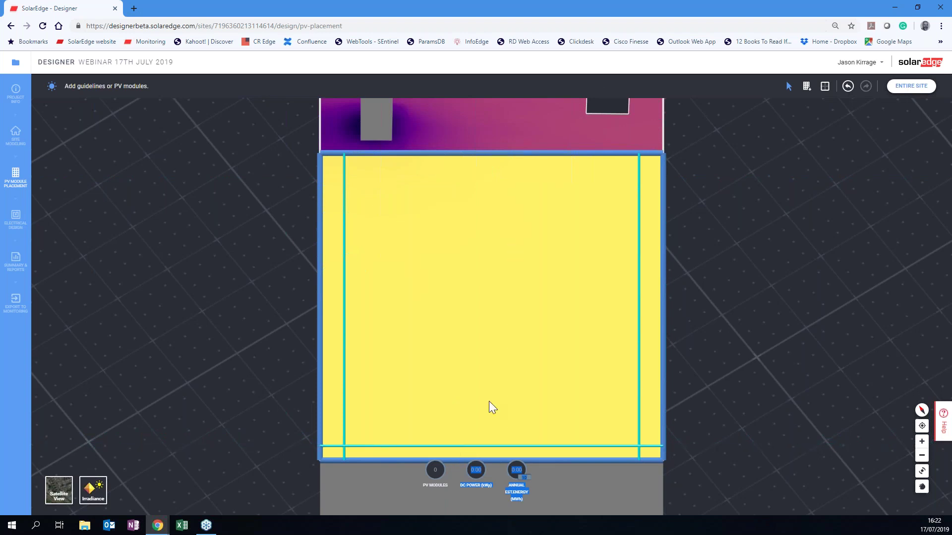
drag(471, 446, 474, 173)
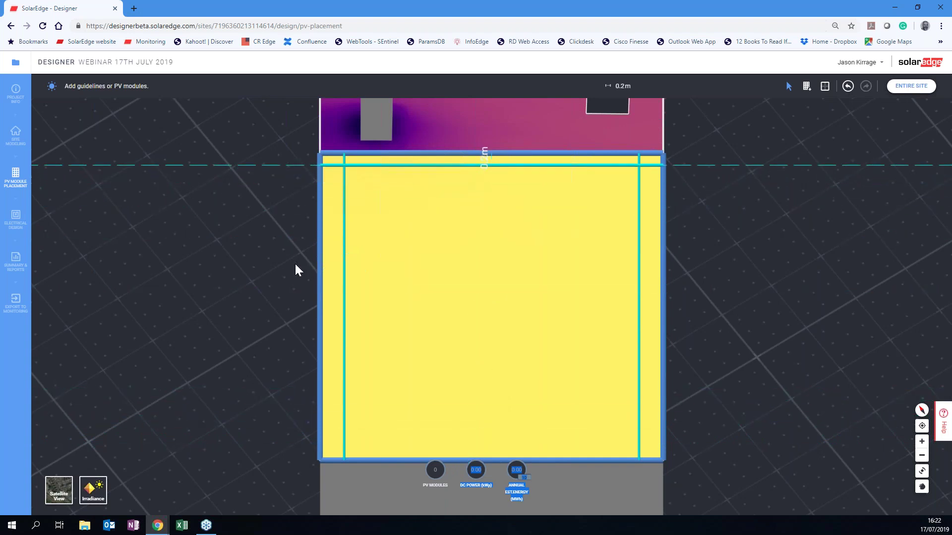
click(454, 462)
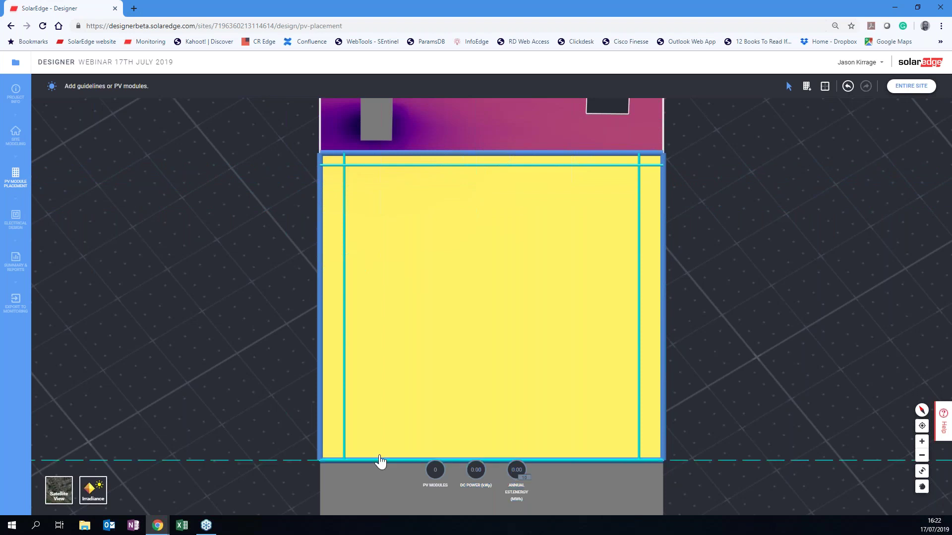
drag(374, 448, 375, 452)
click(707, 299)
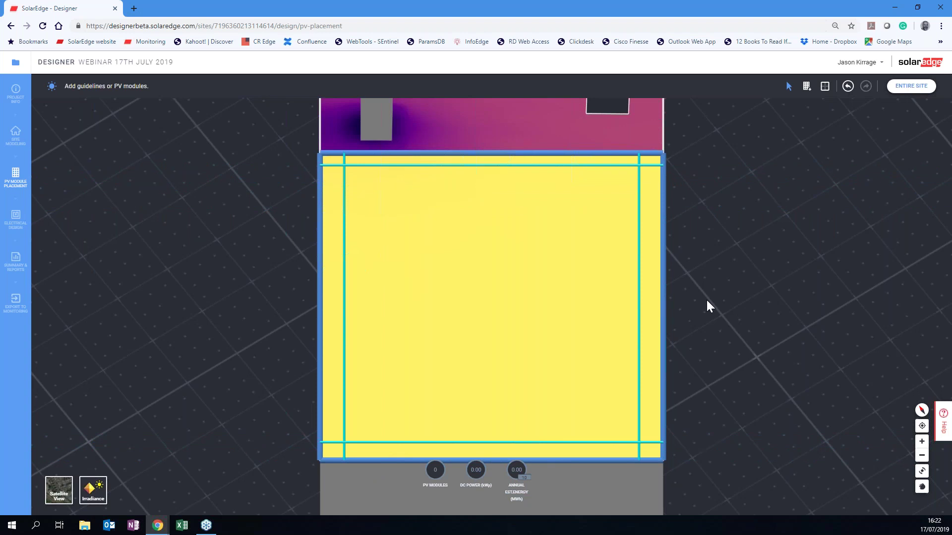
Start placing PV modules and select LG Electronics Inc. as the module manufacturer.
click(806, 89)
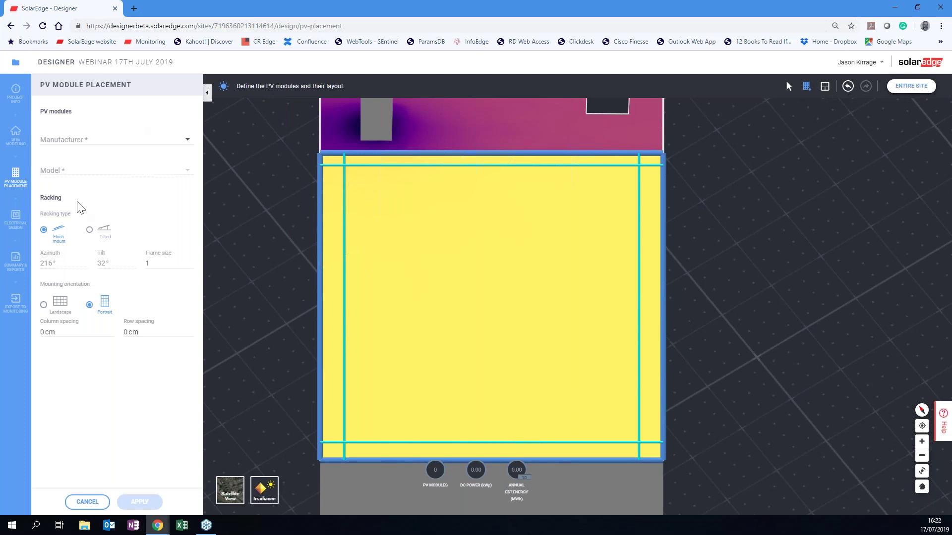
click(187, 143)
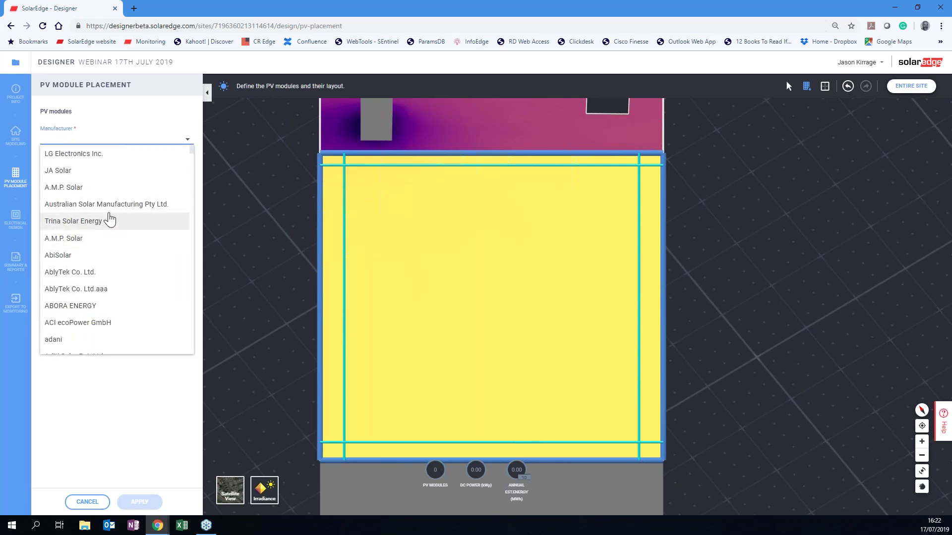
scroll(110, 220, down, 5)
scroll(110, 220, down, 4)
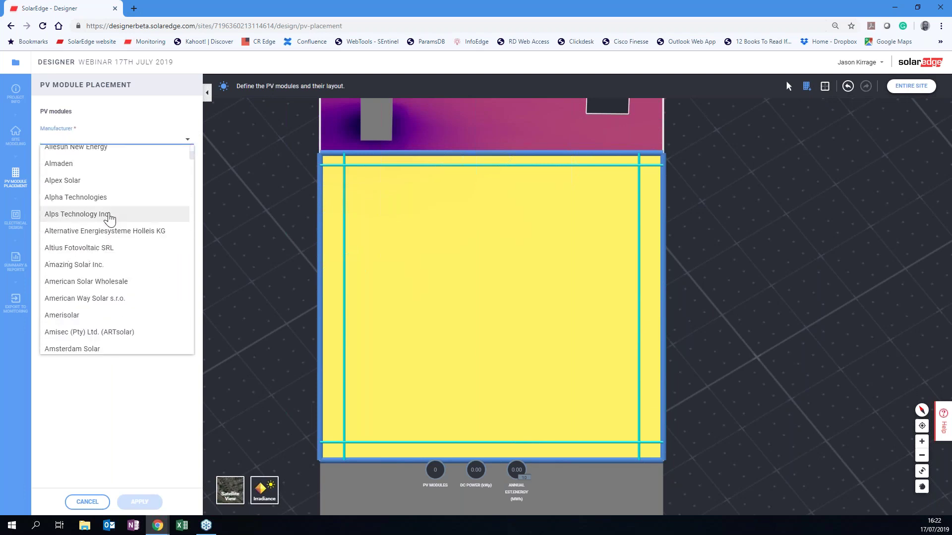
scroll(110, 220, down, 10)
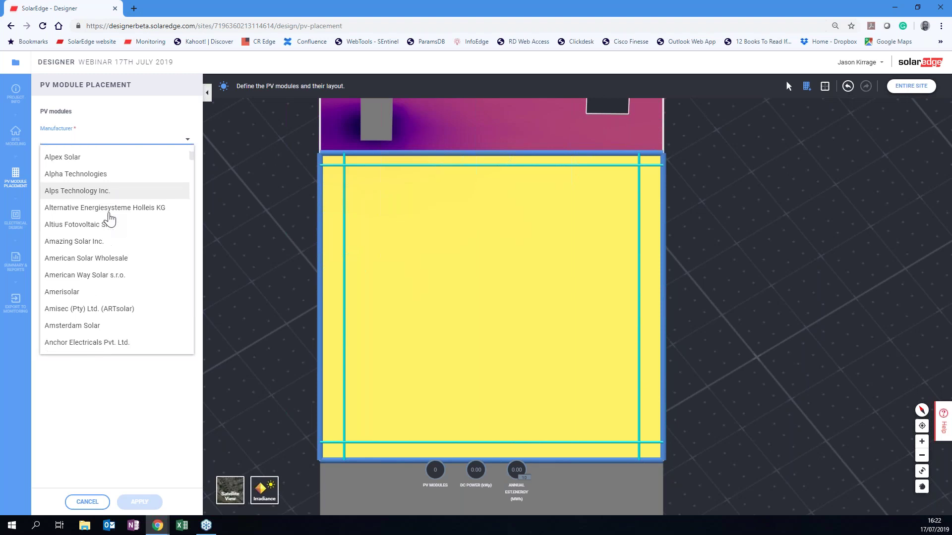
scroll(110, 220, down, 8)
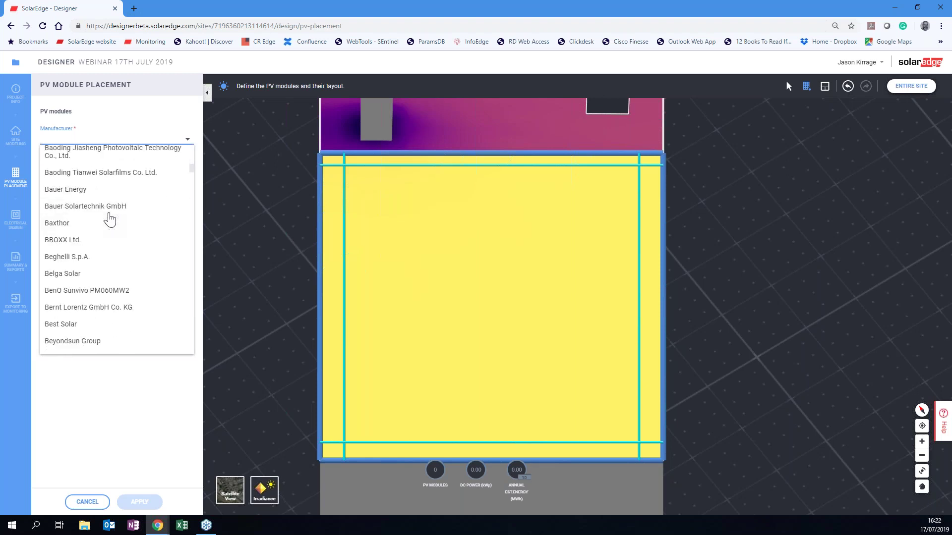
scroll(110, 220, down, 5)
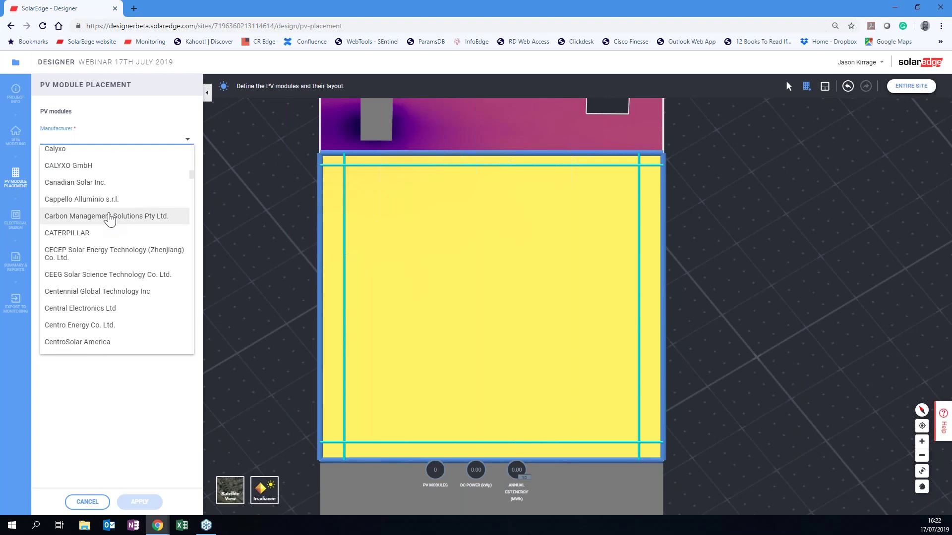
scroll(110, 220, down, 10)
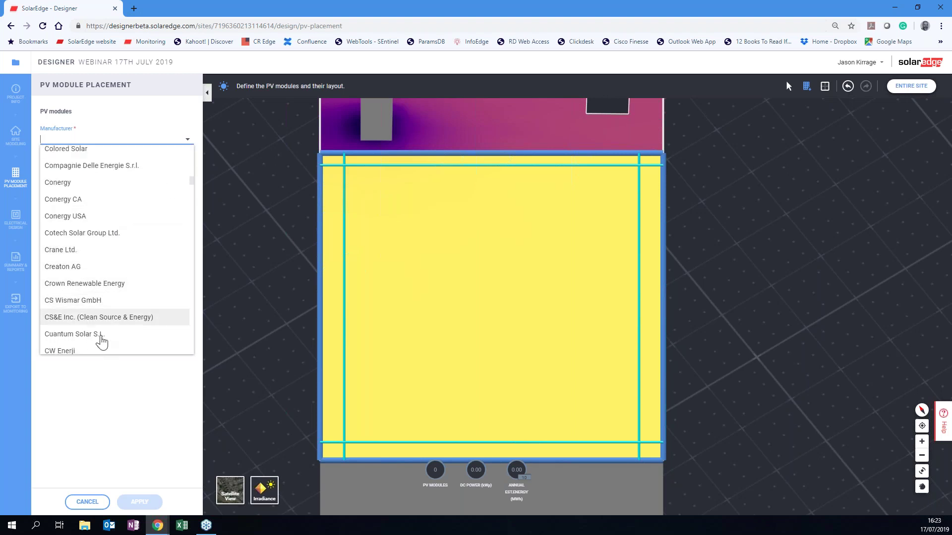
scroll(102, 336, down, 8)
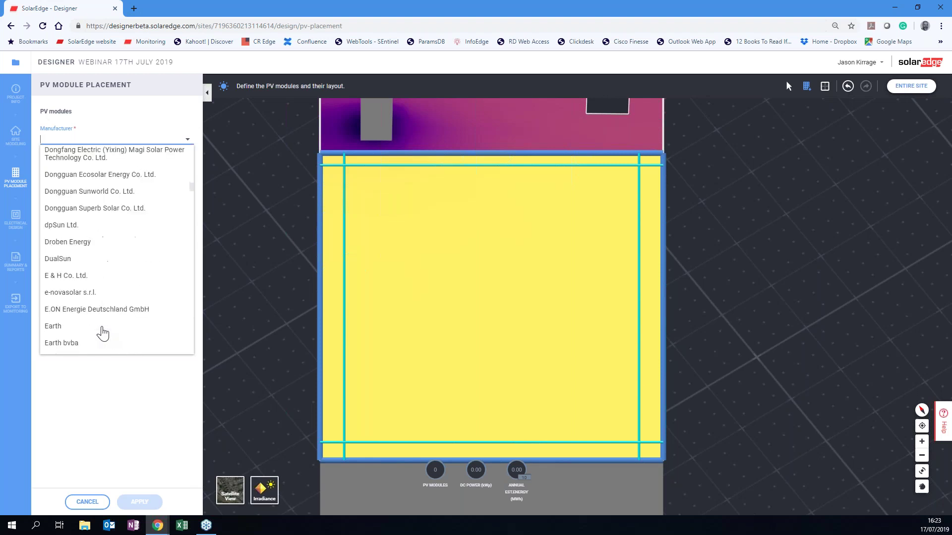
scroll(103, 334, down, 5)
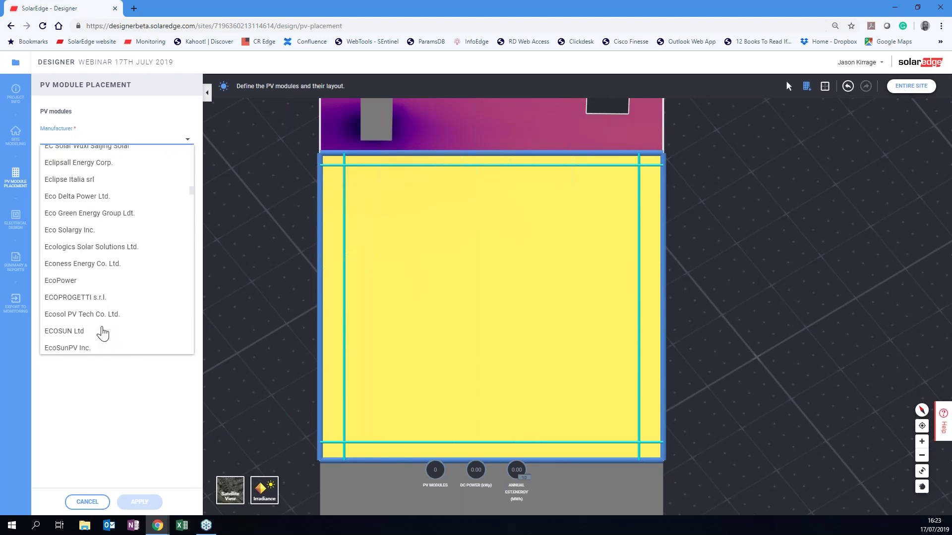
scroll(103, 334, down, 10)
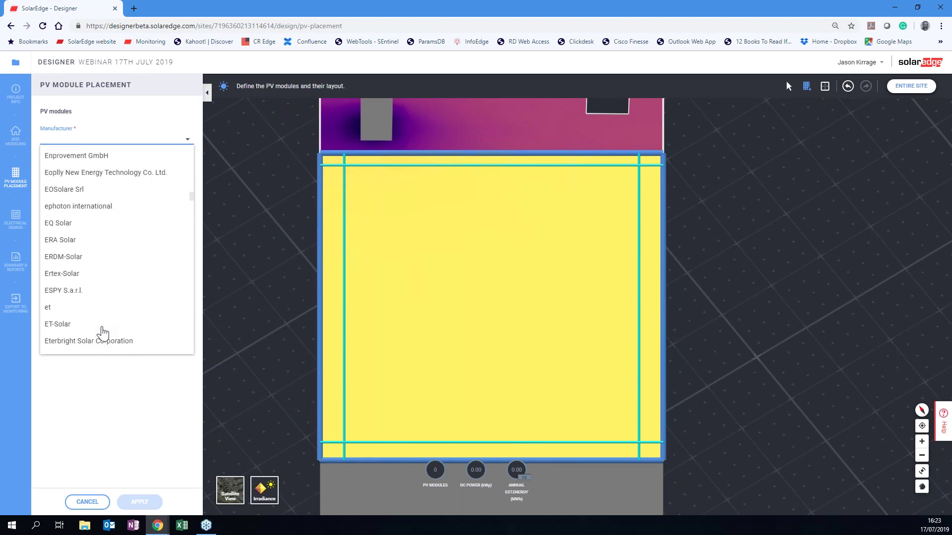
scroll(103, 334, down, 15)
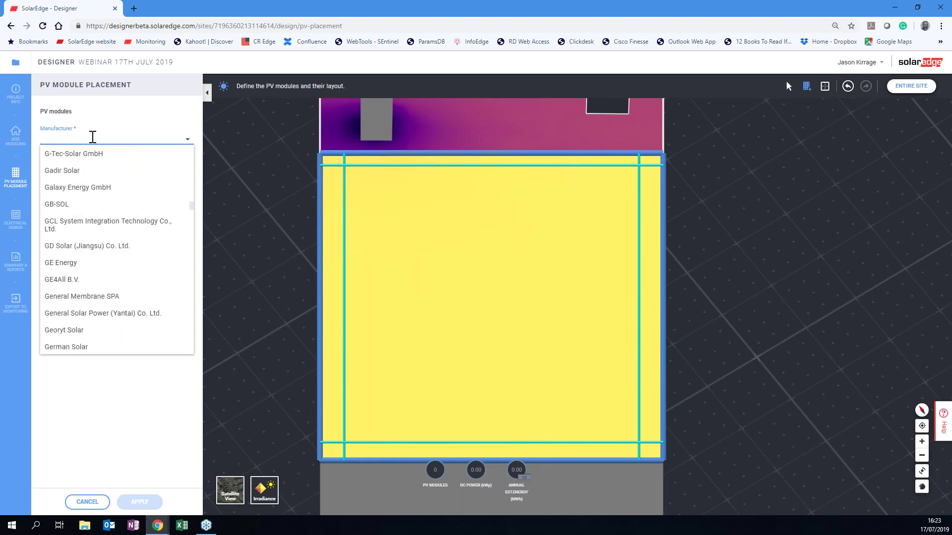
text(lg)
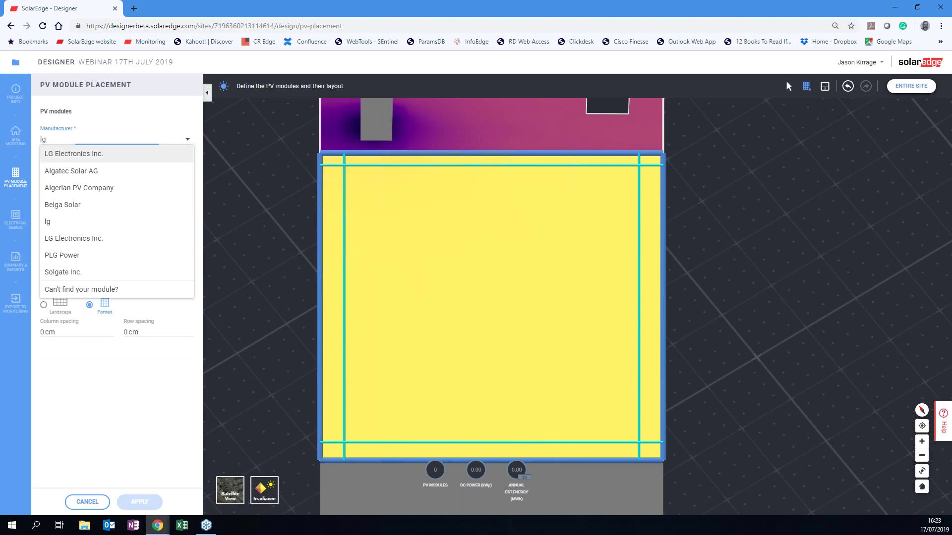
click(109, 154)
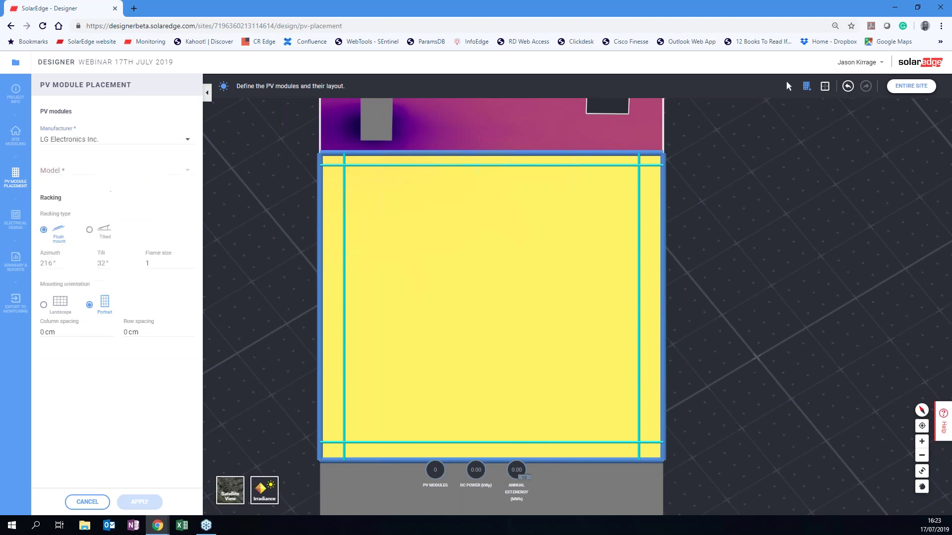
Choose the LG300N1K-G4 (Neon 2Black) module model.
click(184, 170)
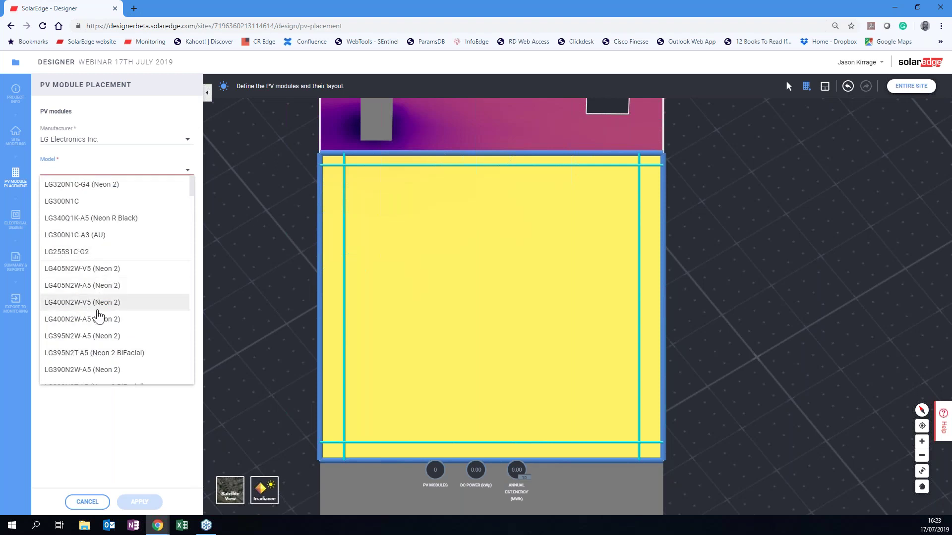
scroll(99, 316, down, 10)
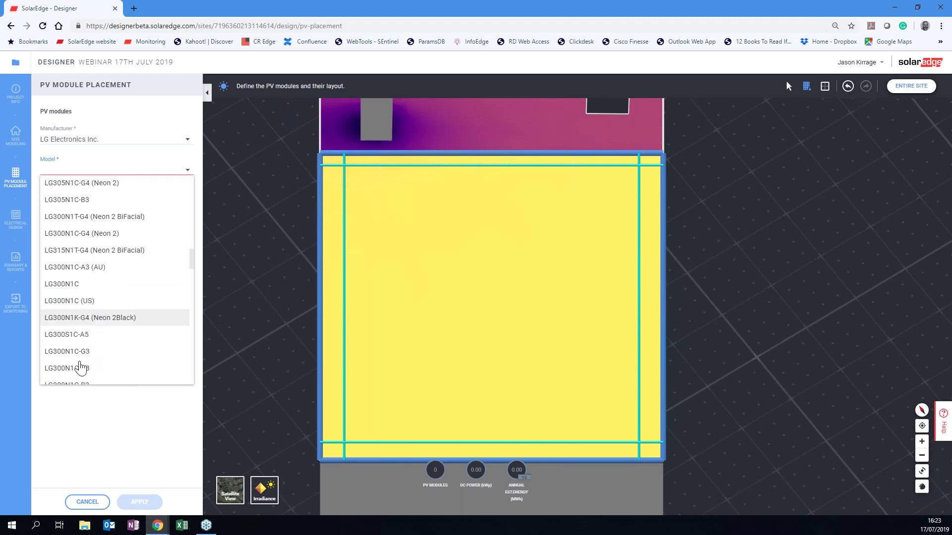
click(99, 320)
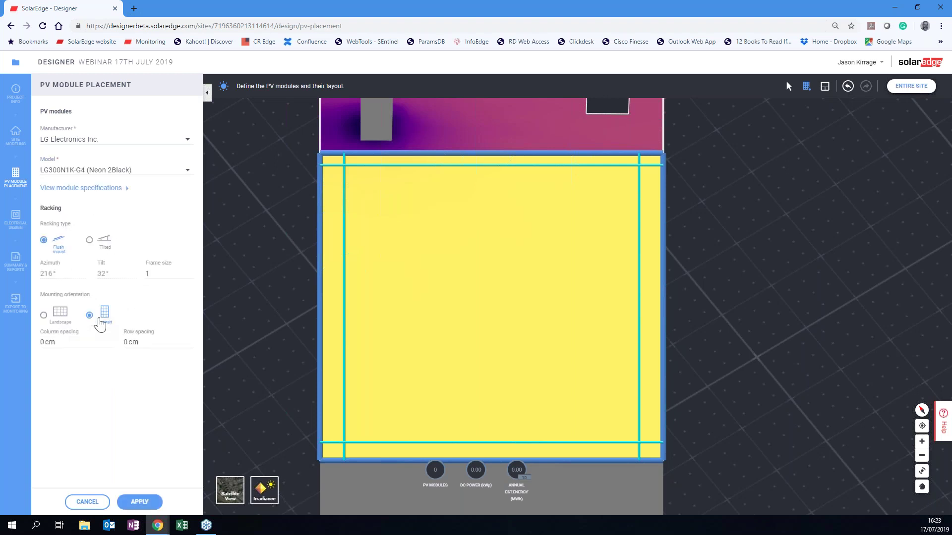
Review the LG300N1K-G4 module datasheet, close it, and set racking to Tilted.
click(127, 190)
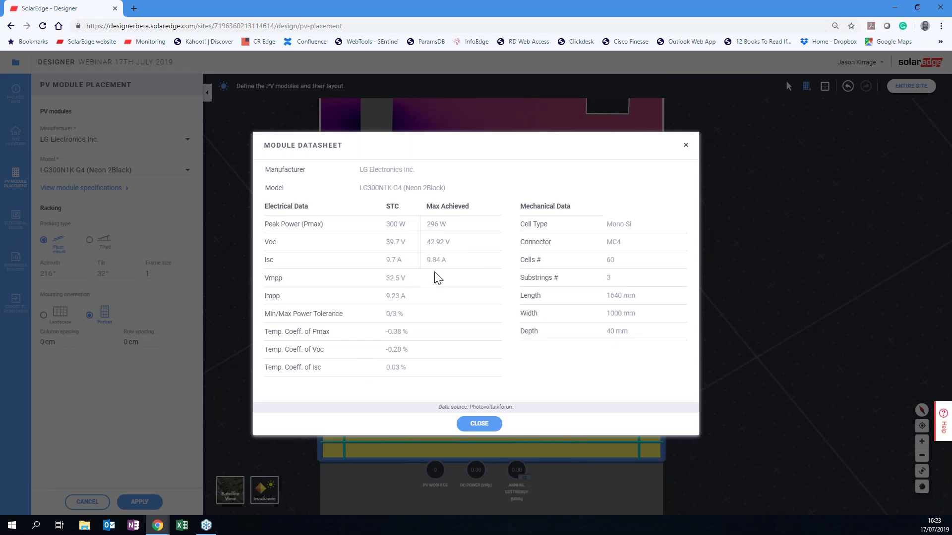
click(481, 427)
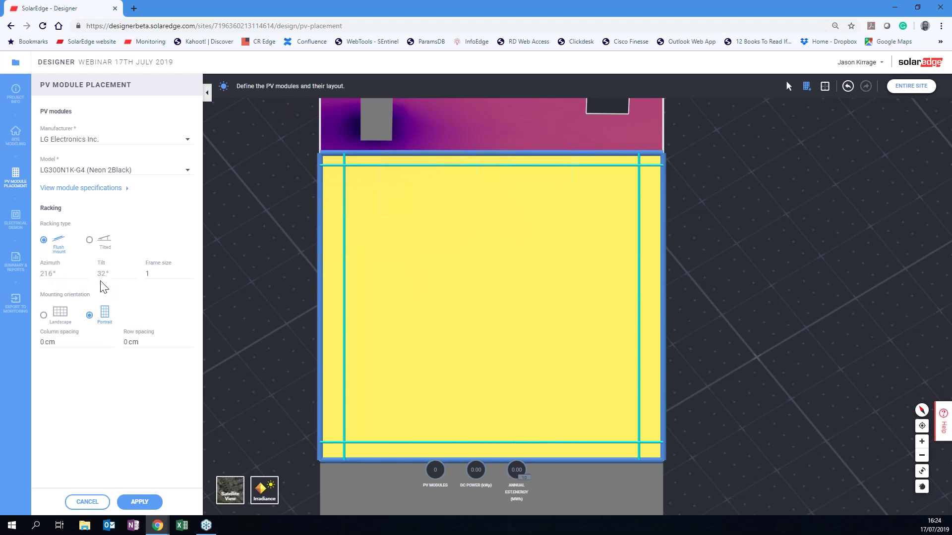
click(89, 240)
Apply flush-mount racking and lay out portrait modules from the roof's top-left corner.
click(44, 240)
click(129, 505)
drag(346, 168, 465, 477)
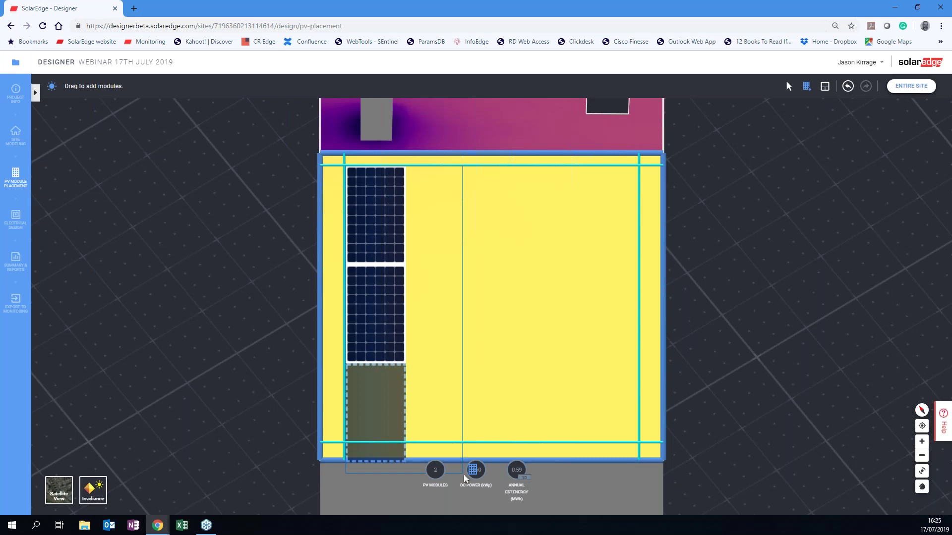
Extend the array to two rows of five and shift it fully onto the roof.
drag(465, 477, 656, 489)
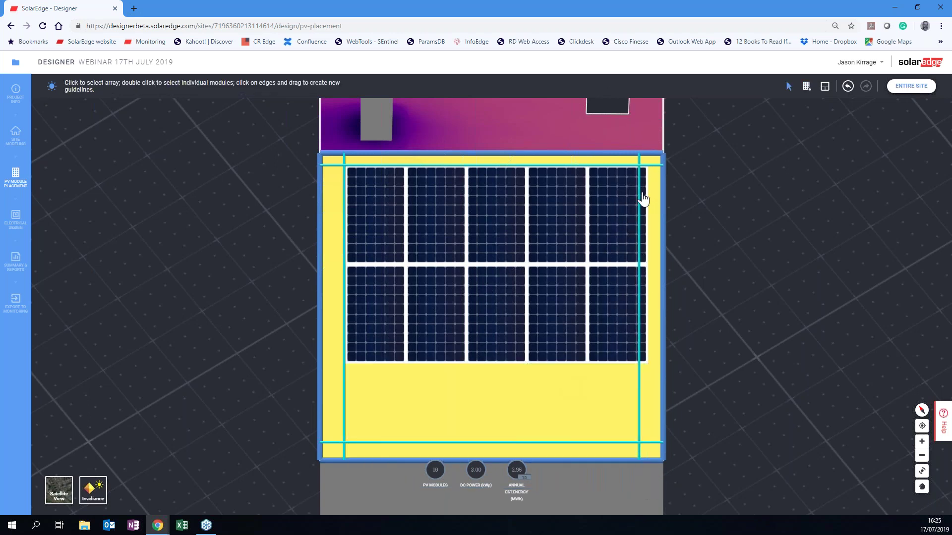
drag(533, 247, 492, 242)
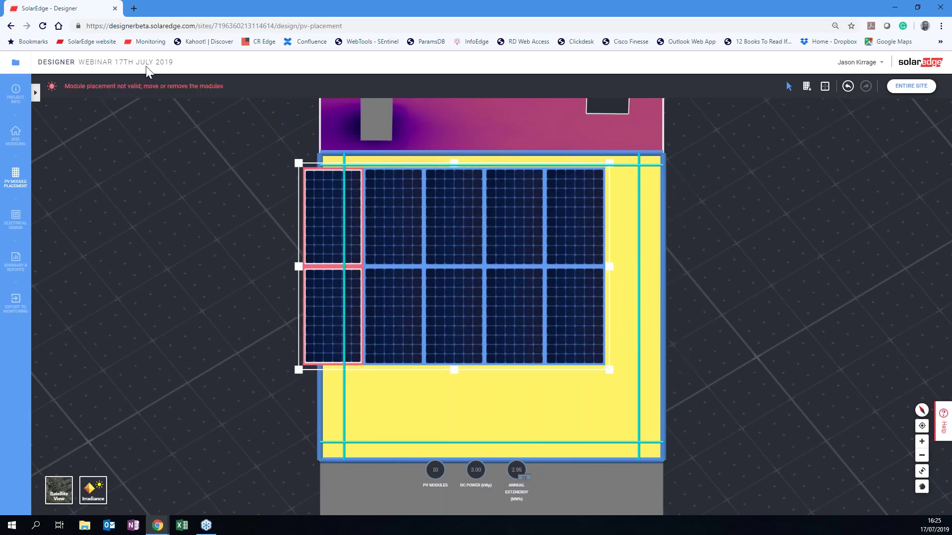
drag(465, 243, 500, 234)
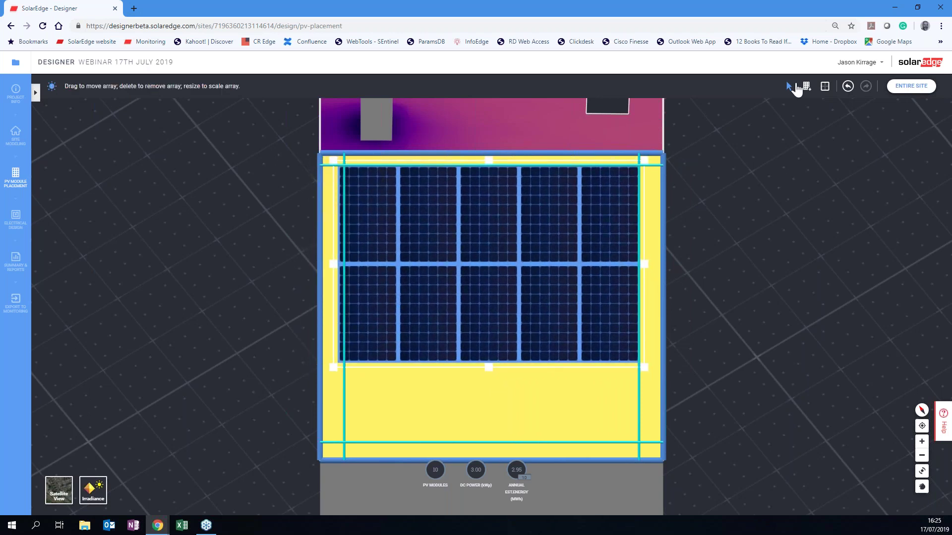
Add a row of three landscape modules below the existing rows.
click(806, 86)
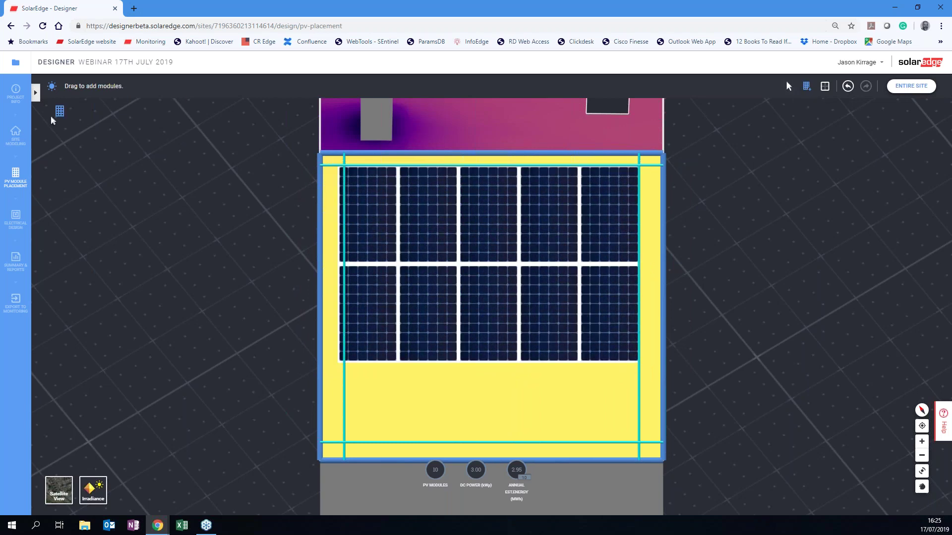
click(36, 93)
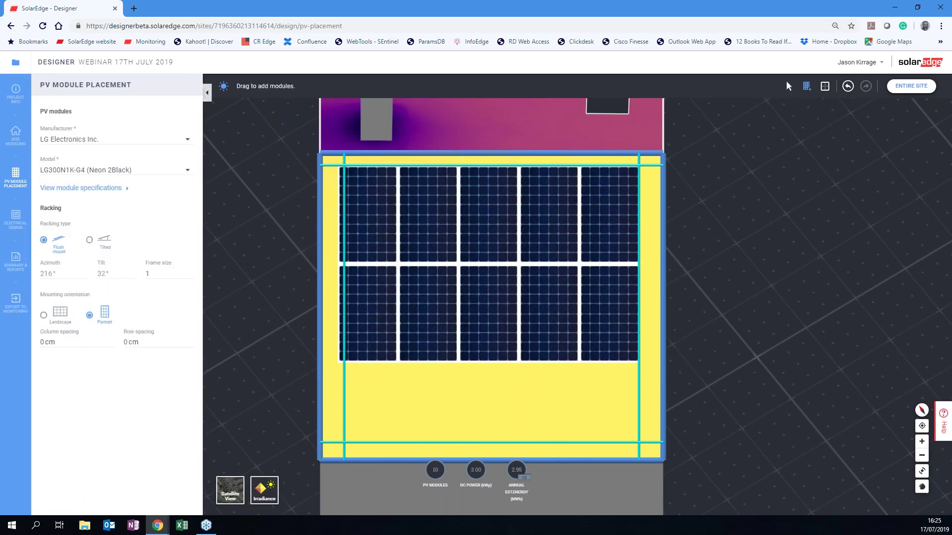
click(44, 314)
drag(347, 367, 687, 488)
drag(352, 373, 680, 486)
key(Escape)
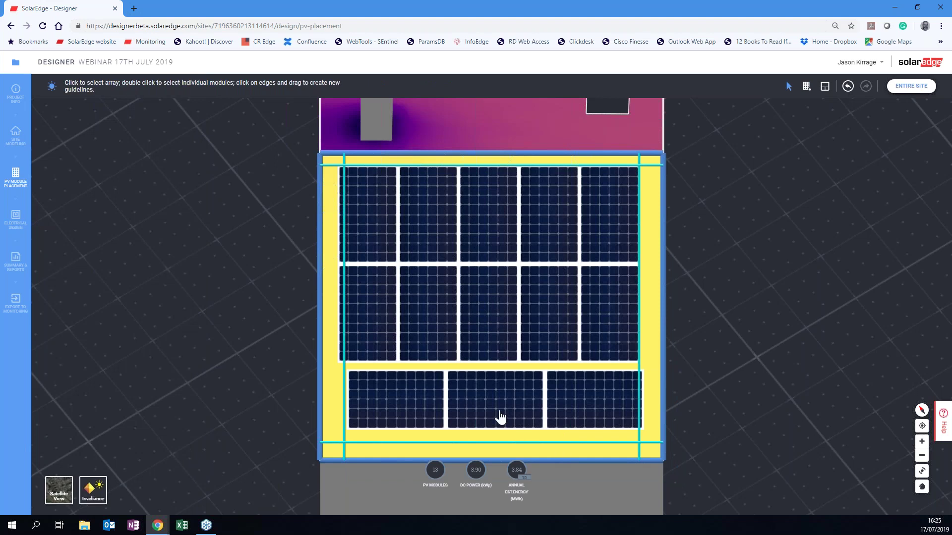
drag(500, 418, 498, 429)
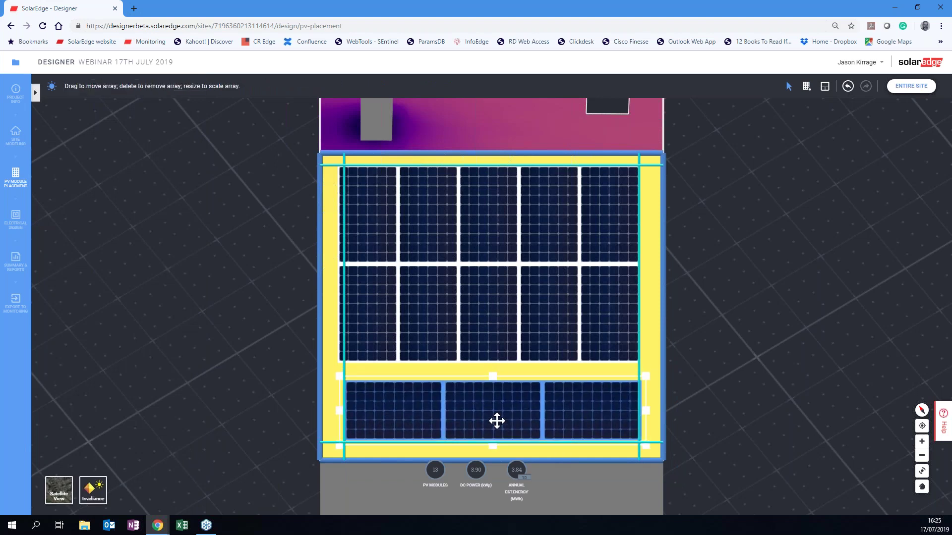
Delete five individual modules from the right side of the top array.
click(497, 344)
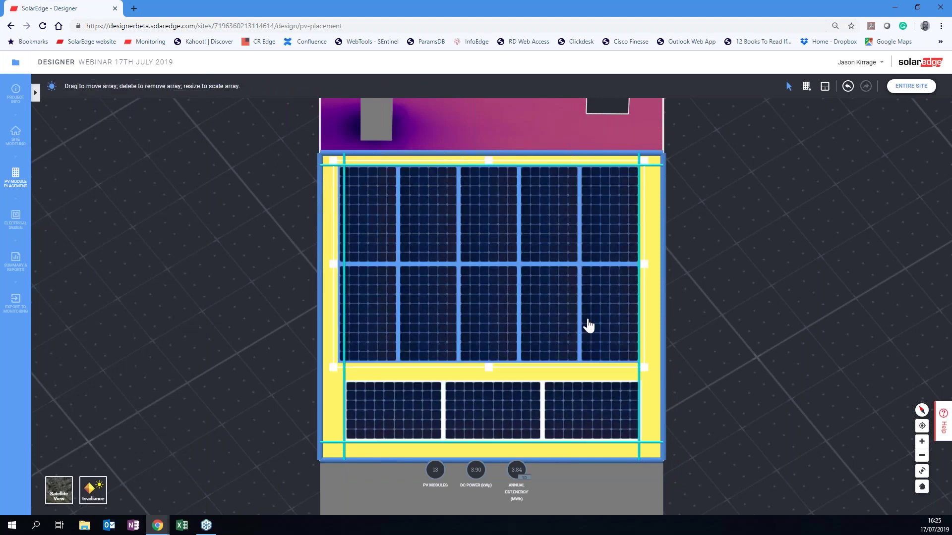
click(589, 325)
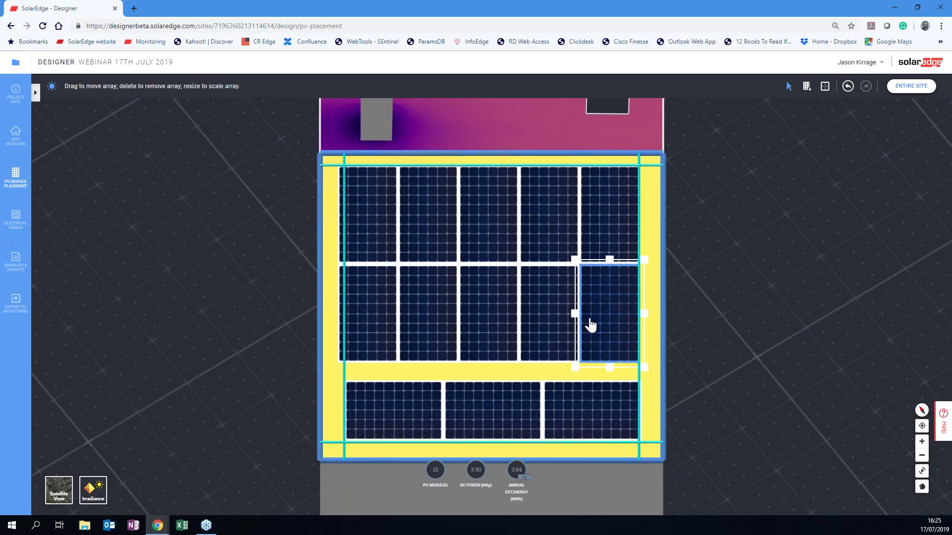
key(Delete)
click(589, 246)
click(600, 231)
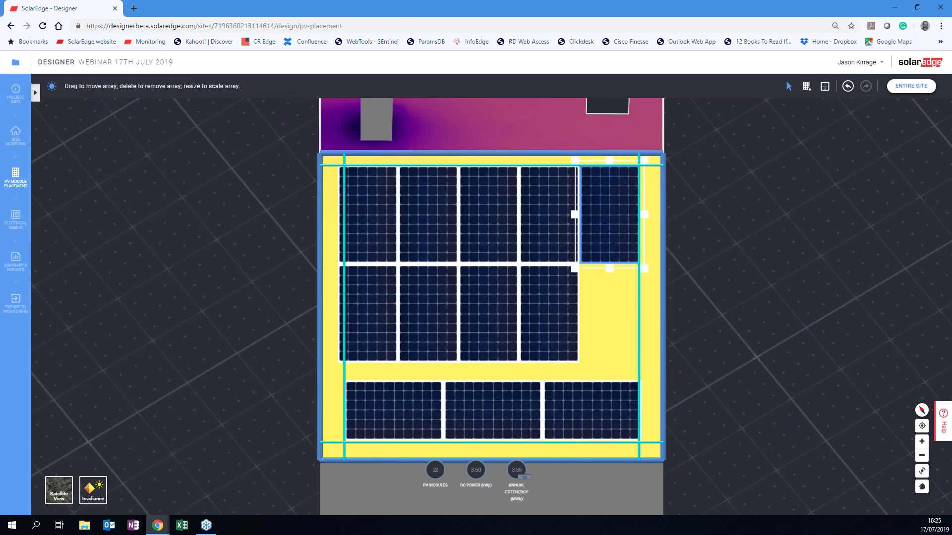
key(Delete)
click(549, 215)
click(549, 215)
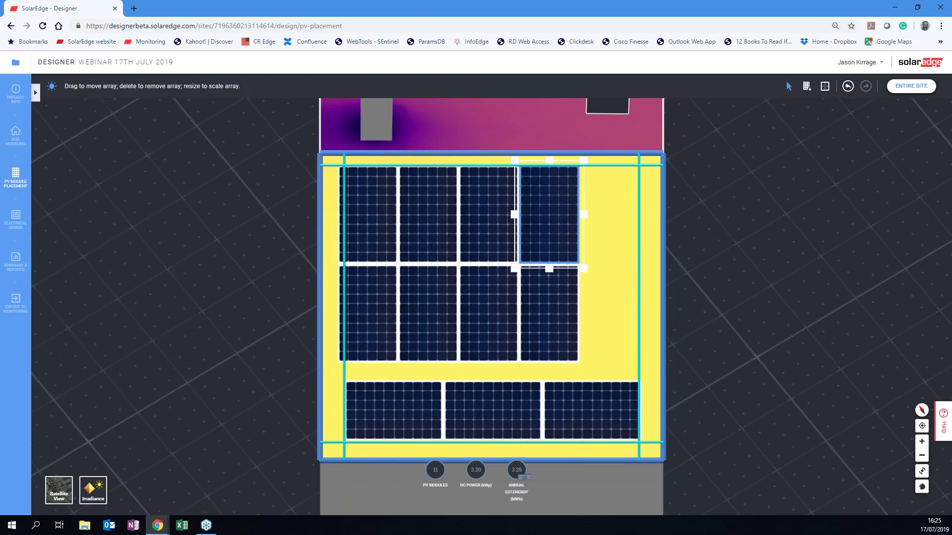
key(Delete)
click(560, 310)
click(559, 310)
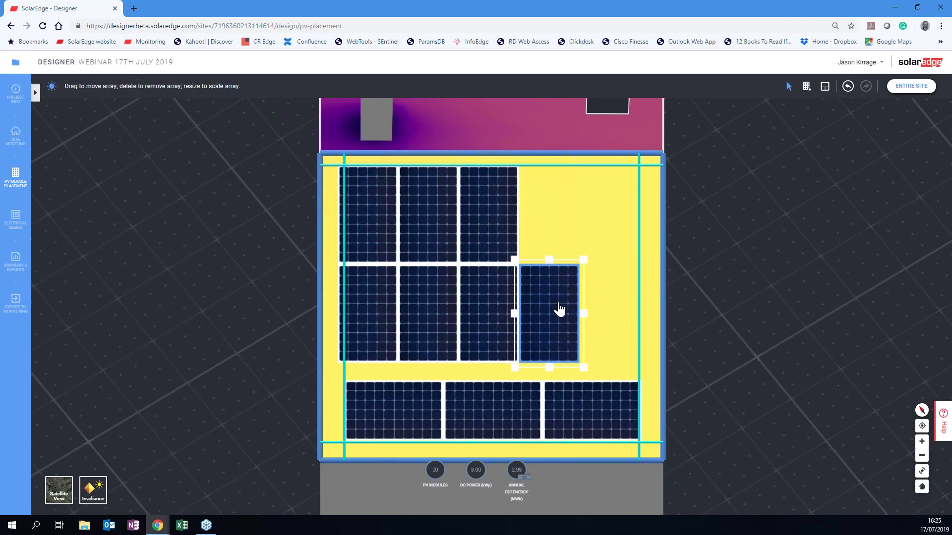
key(Delete)
click(491, 319)
click(492, 320)
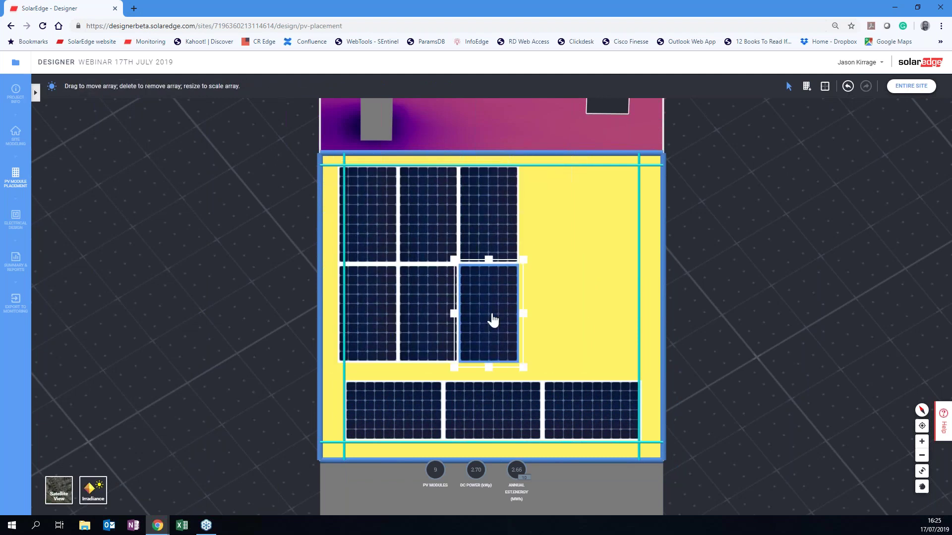
key(Delete)
Stretch the top array and extend the middle column to refill the gap.
click(500, 266)
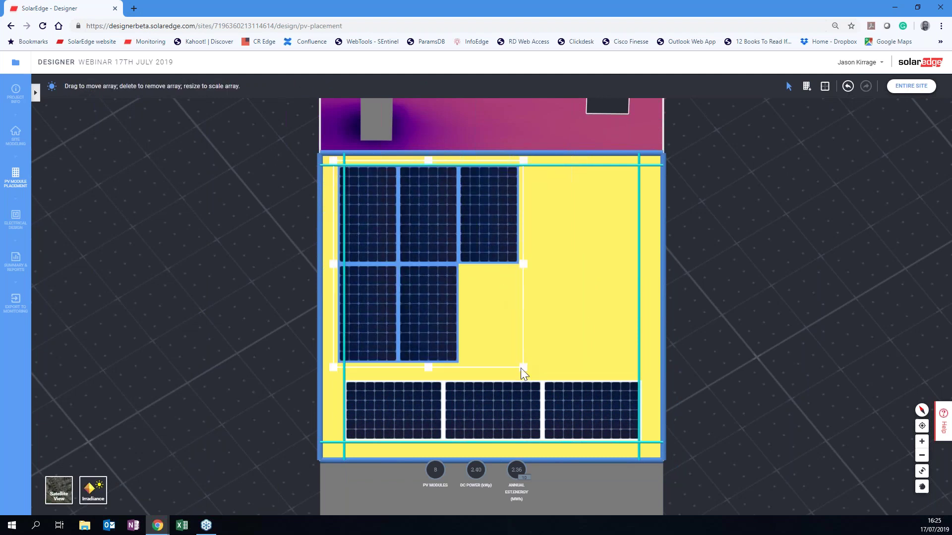
drag(537, 368, 643, 382)
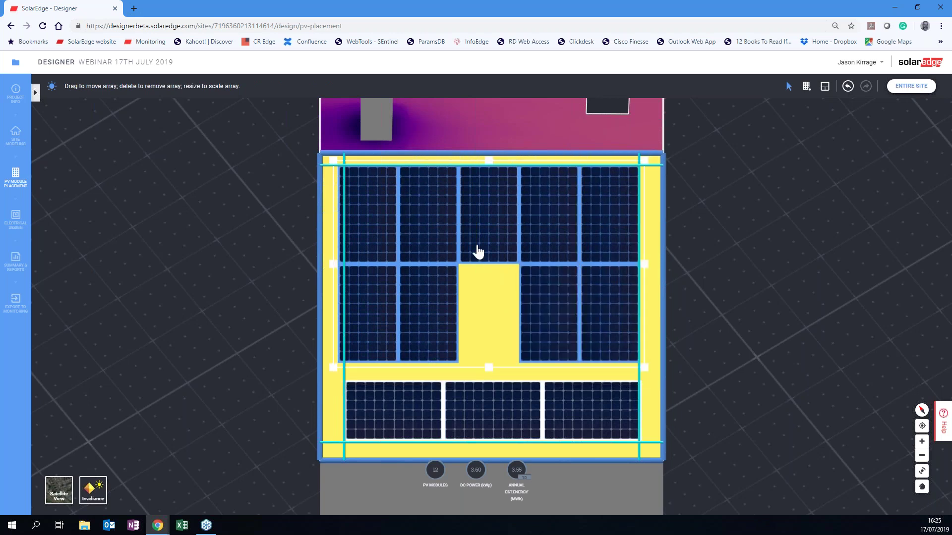
double_click(481, 261)
drag(489, 270, 497, 369)
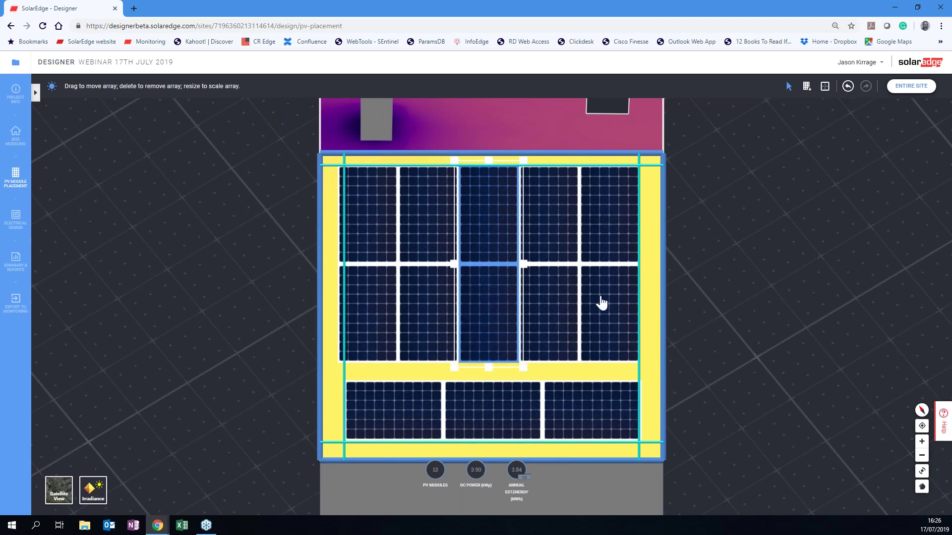
click(742, 288)
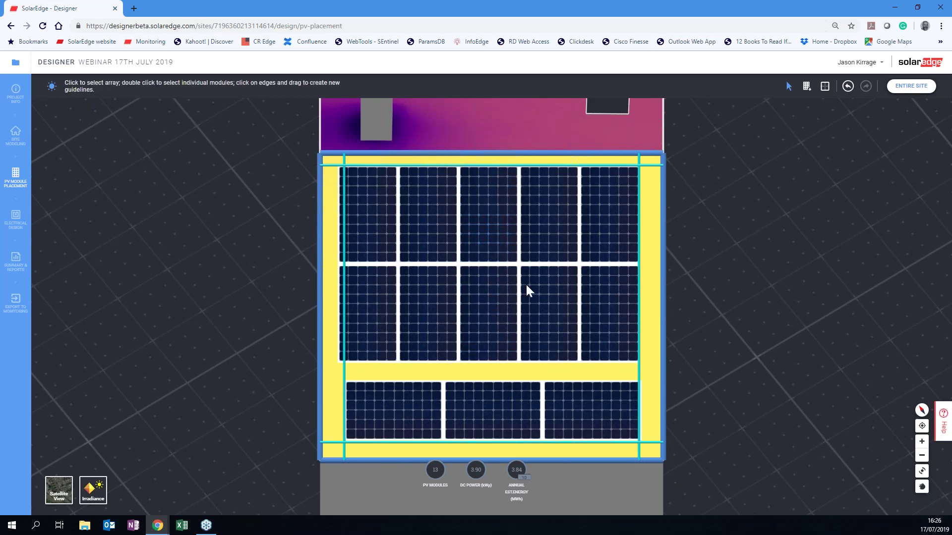
In Electrical Design, raise oversizing and add a 10 kWh LG Chem RESU10H battery.
click(16, 218)
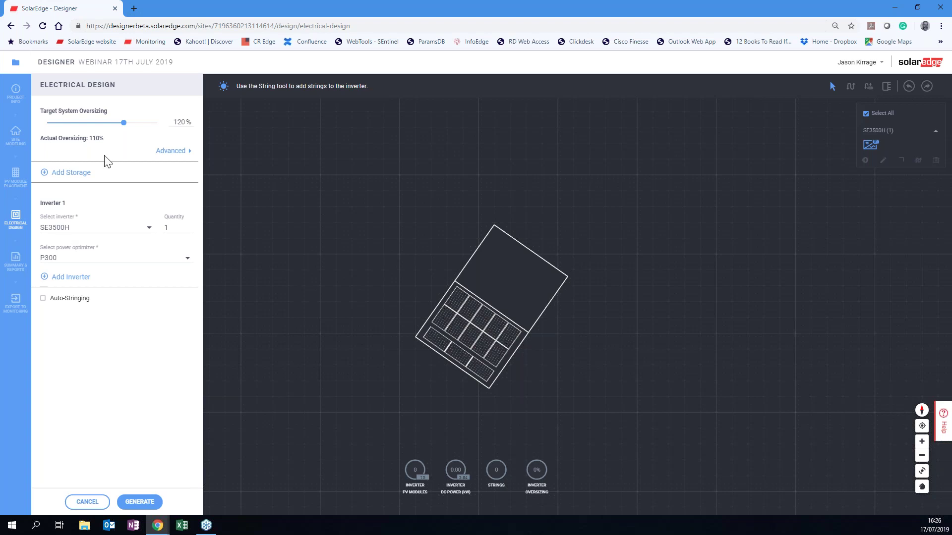
drag(129, 124, 168, 125)
click(47, 177)
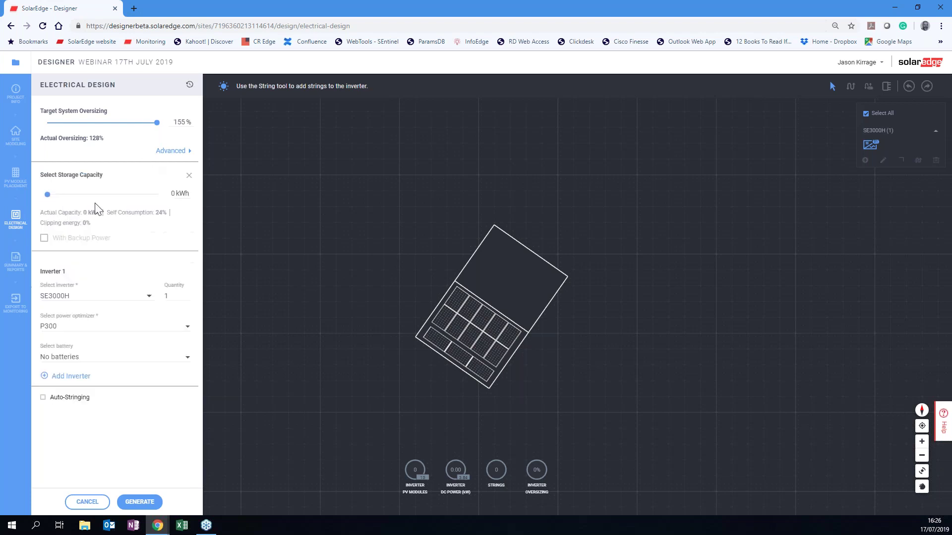
click(72, 194)
click(64, 194)
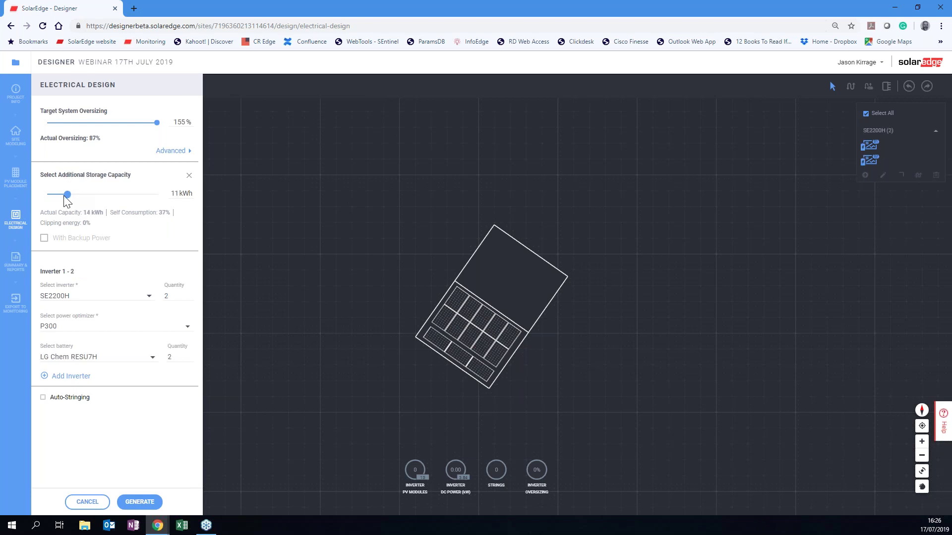
drag(63, 195, 66, 194)
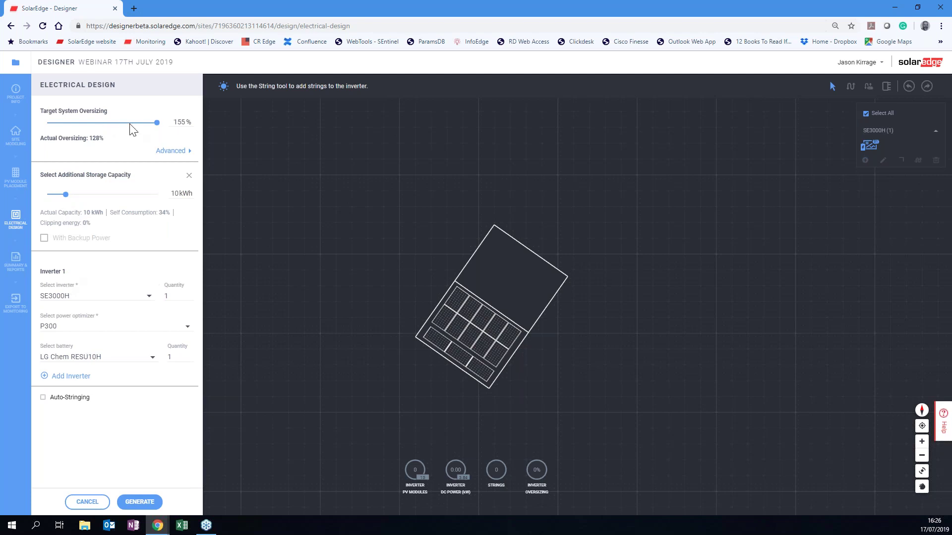
Lower the target system oversizing back to about 110%.
drag(157, 124, 132, 123)
drag(123, 127, 119, 127)
drag(119, 130, 130, 126)
mouse_move(131, 129)
mouse_down()
mouse_move(103, 126)
mouse_move(148, 125)
mouse_move(126, 129)
mouse_up()
Generate the electrical design and switch the optimizer to P404.
click(138, 502)
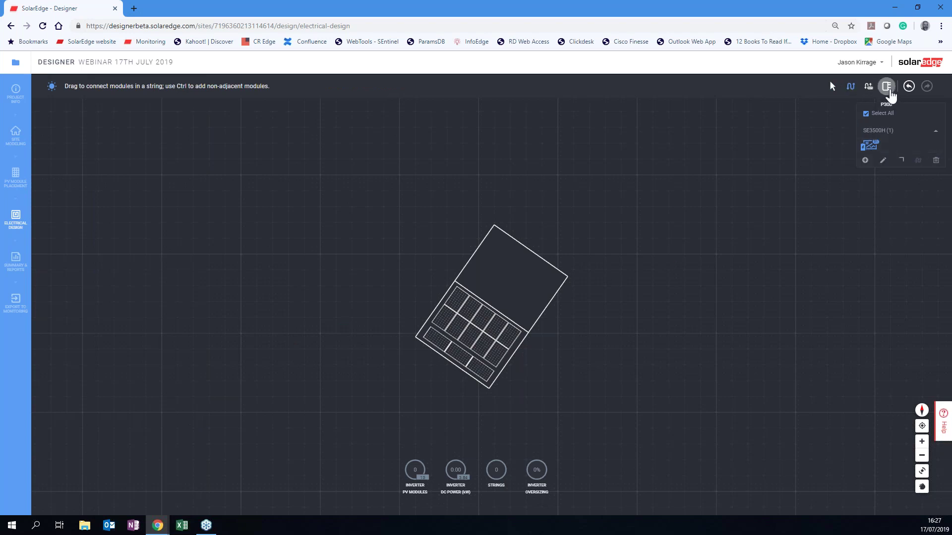
click(889, 91)
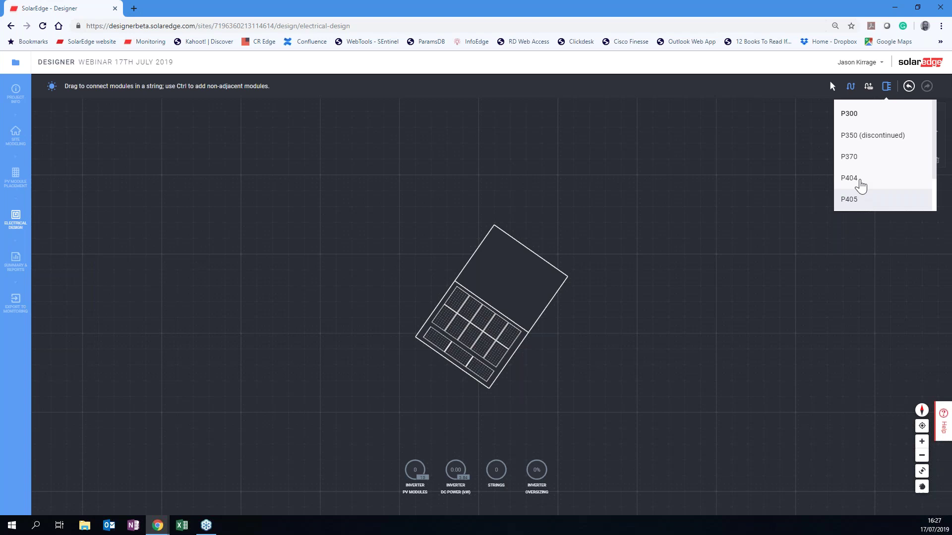
click(859, 183)
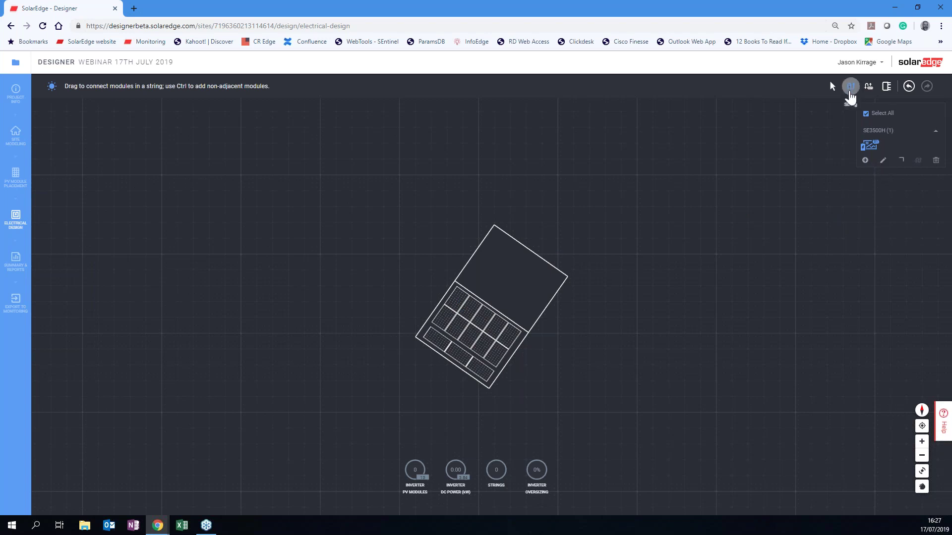
Wire all 13 modules into one string on the SE3500H inverter.
click(455, 300)
click(469, 309)
click(481, 316)
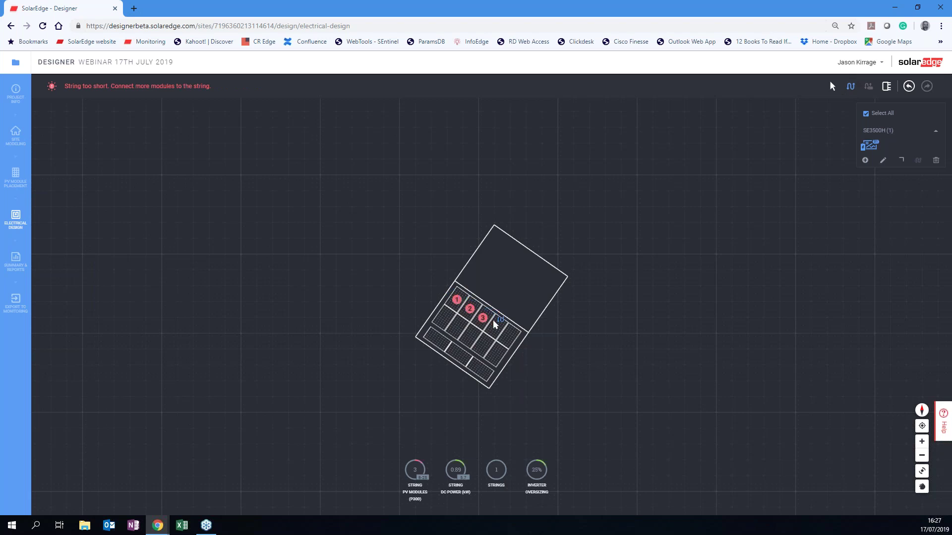
click(496, 327)
click(510, 337)
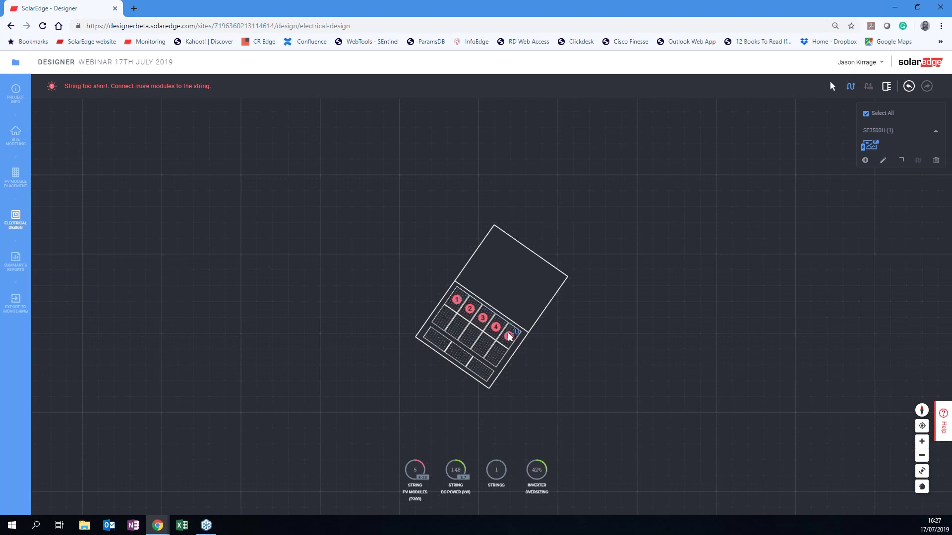
click(493, 351)
click(482, 345)
click(471, 337)
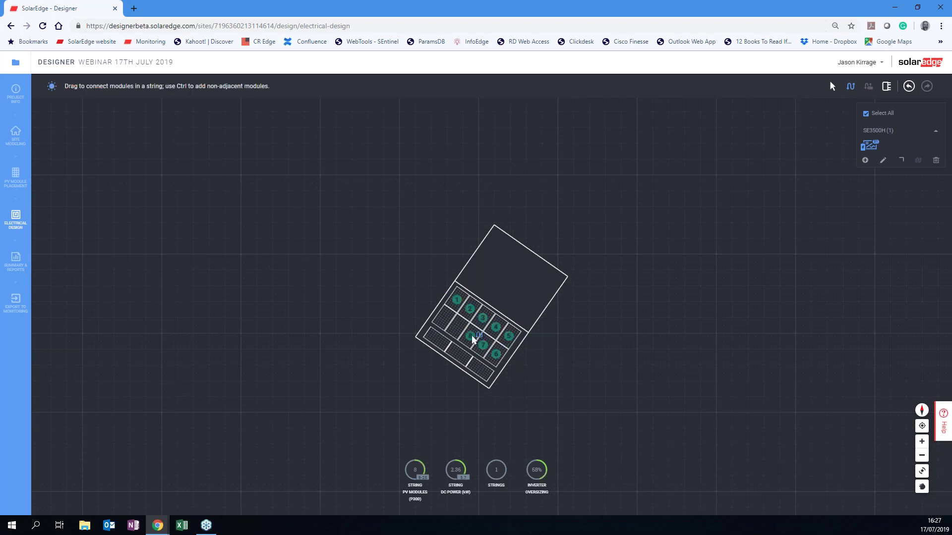
mouse_move(472, 336)
mouse_down()
mouse_move(444, 316)
mouse_move(431, 333)
mouse_move(483, 368)
mouse_move(505, 366)
mouse_up()
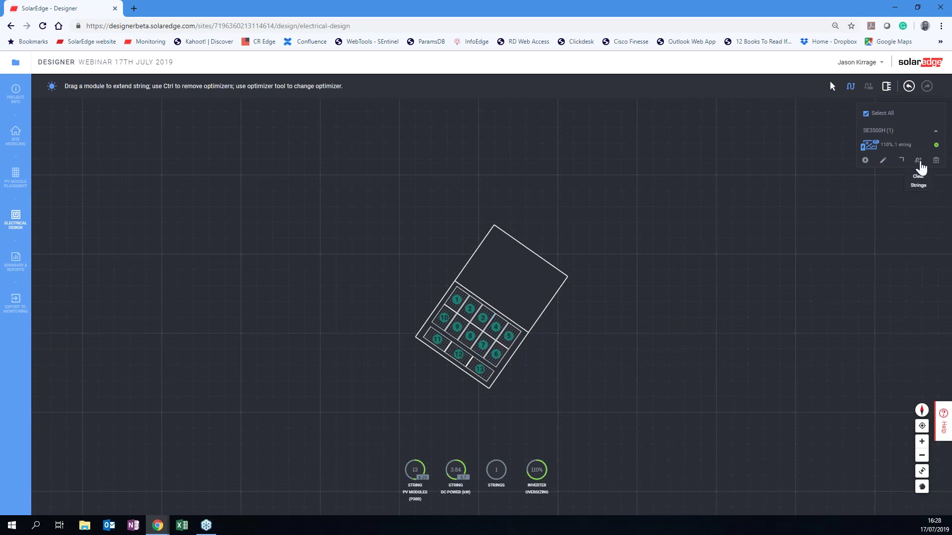
click(918, 162)
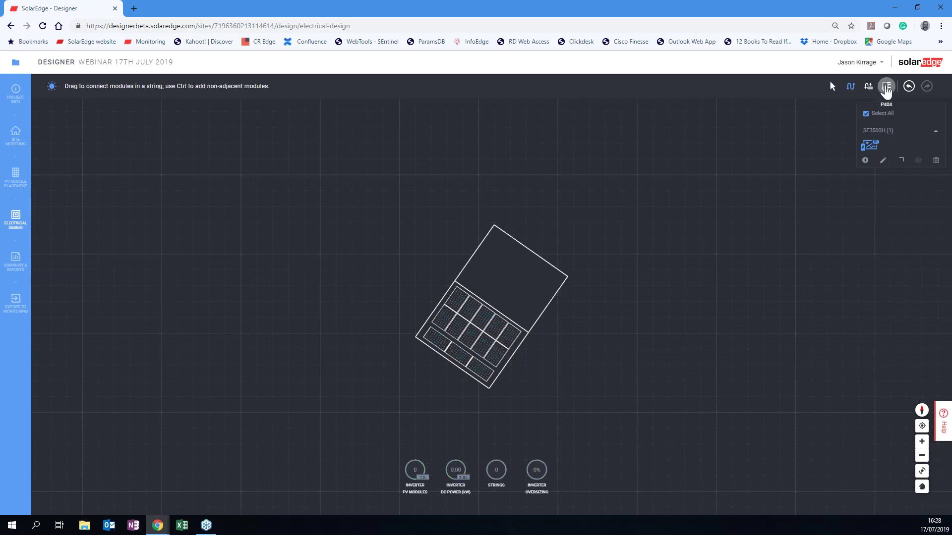
click(886, 88)
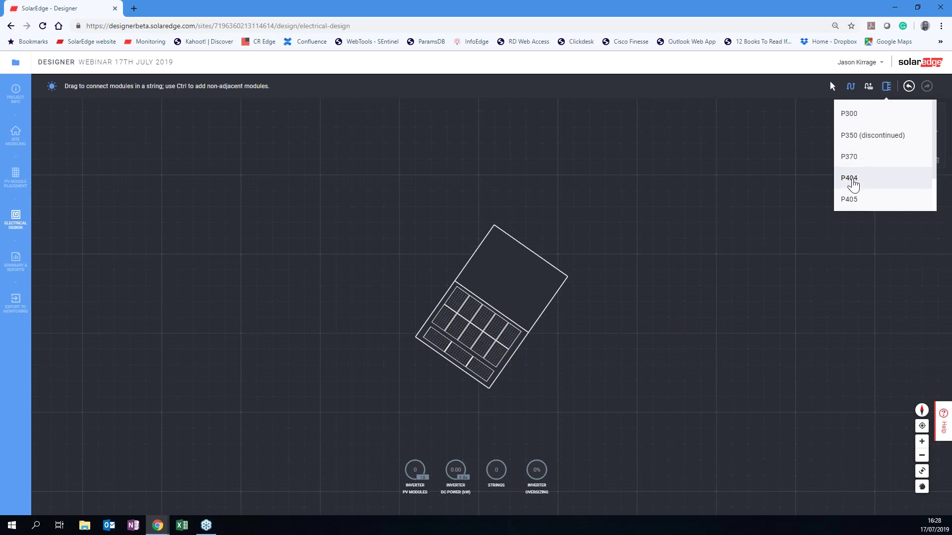
click(849, 179)
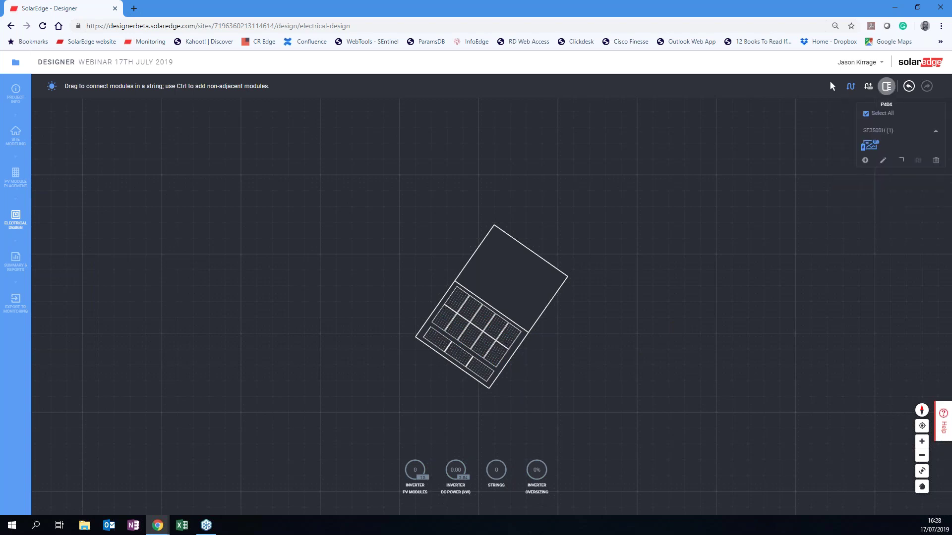
click(886, 86)
click(854, 204)
mouse_move(512, 335)
mouse_down()
mouse_move(465, 300)
mouse_move(445, 318)
mouse_move(500, 357)
mouse_move(468, 363)
mouse_move(438, 338)
mouse_up()
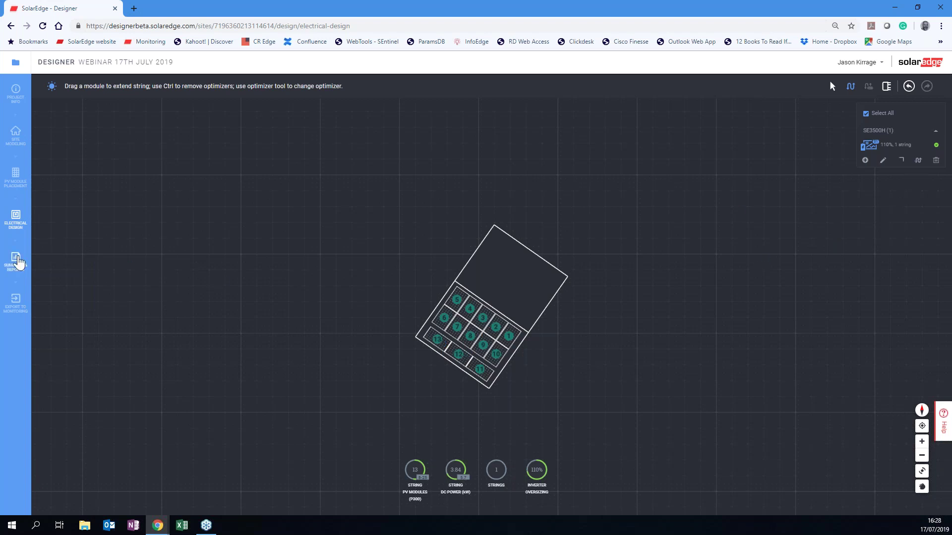
Open the Project Summary, enable Satellite View in Site Modeling, then return to the summary.
click(16, 260)
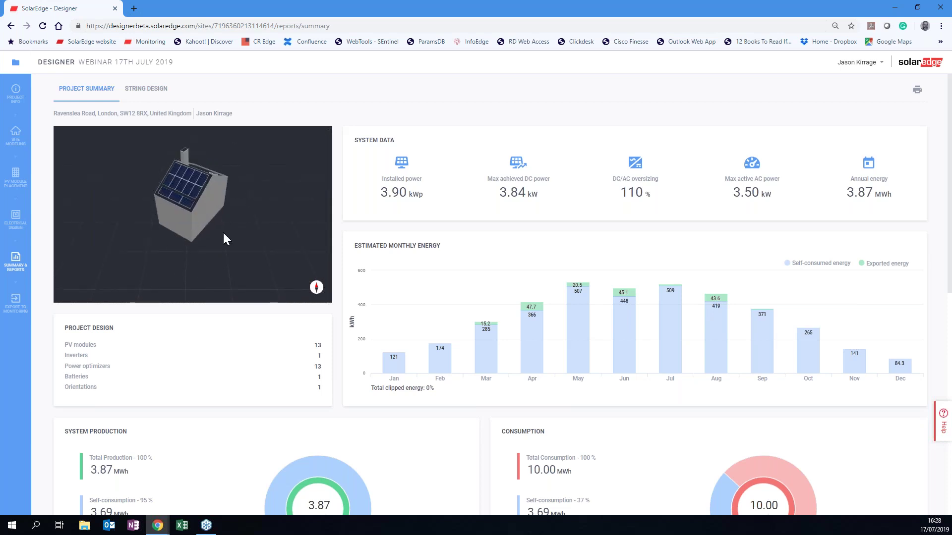
click(15, 135)
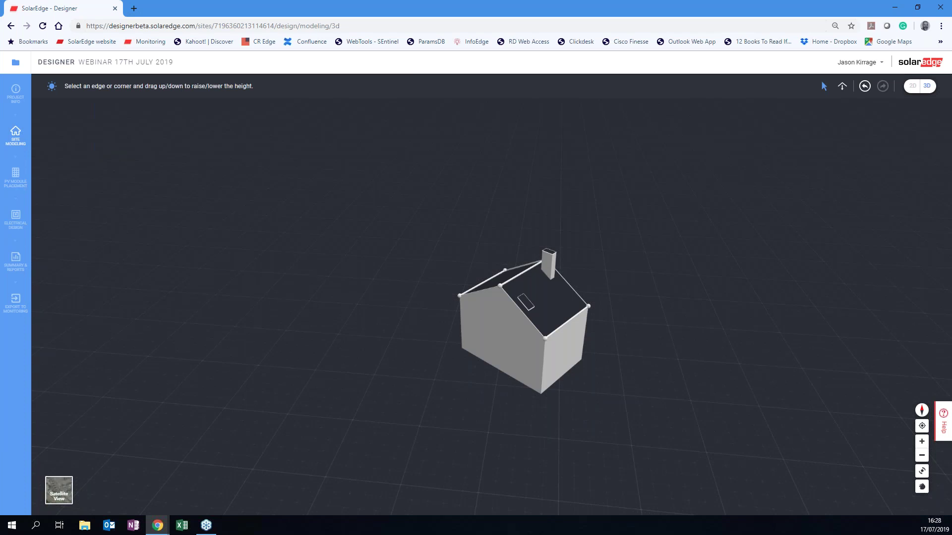
click(59, 490)
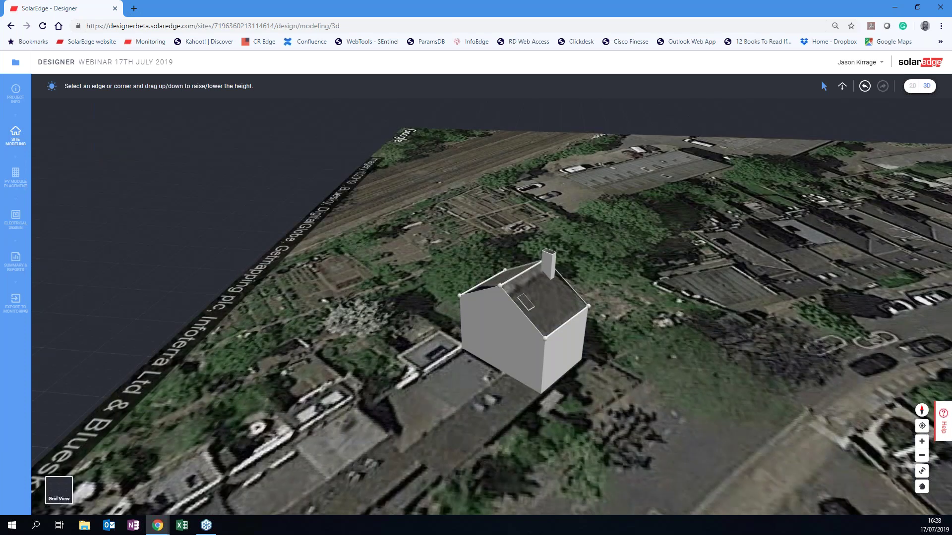
click(16, 260)
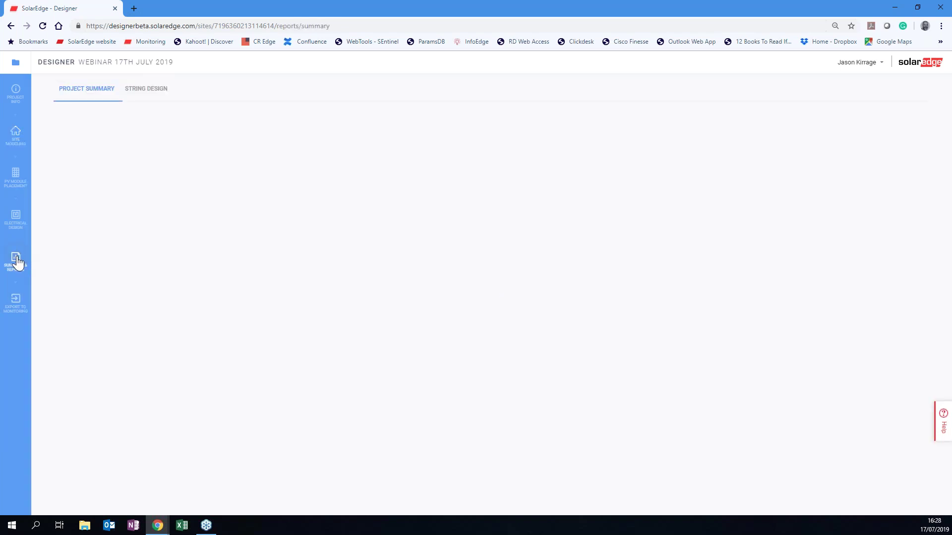
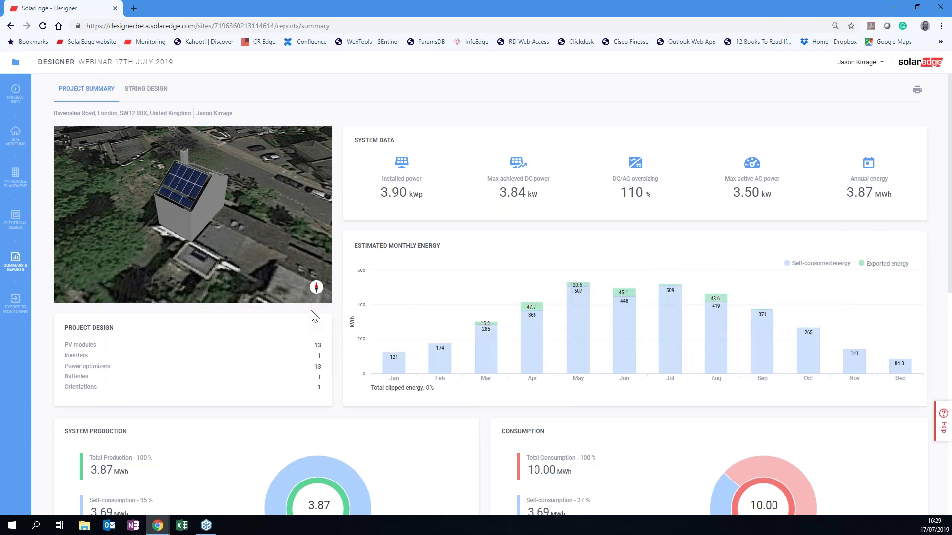
Review the Project Summary report top to bottom and open its 3-page print preview as Save as PDF.
scroll(311, 315, down, 5)
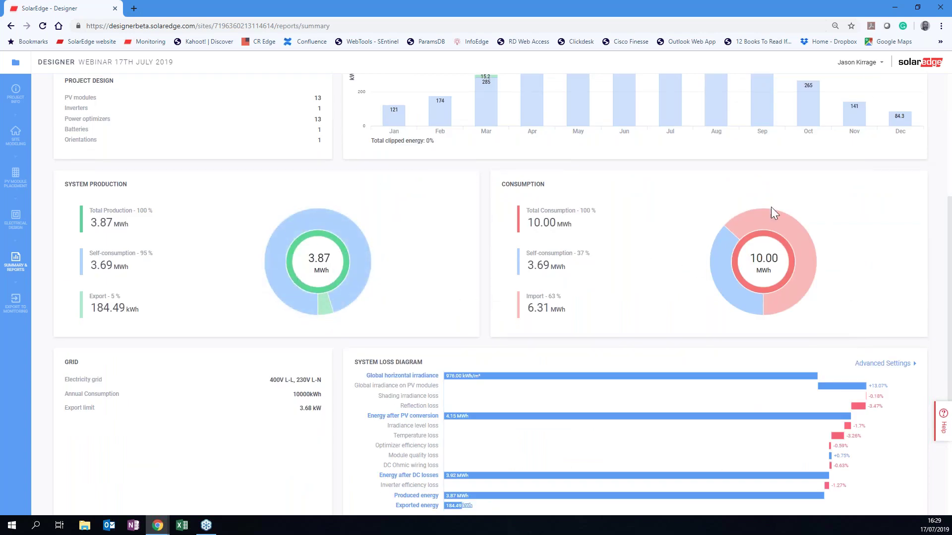
mouse_move(734, 298)
drag(951, 249, 950, 311)
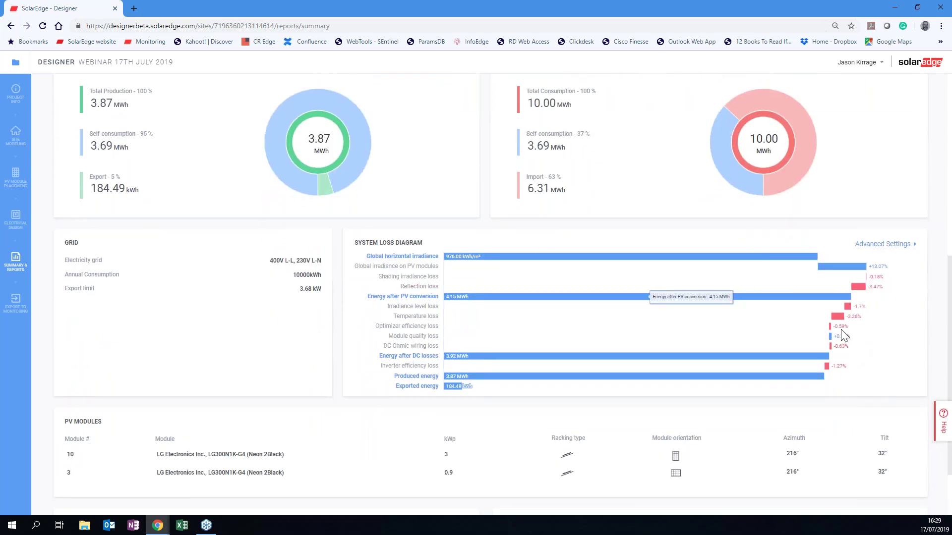
drag(951, 275, 950, 336)
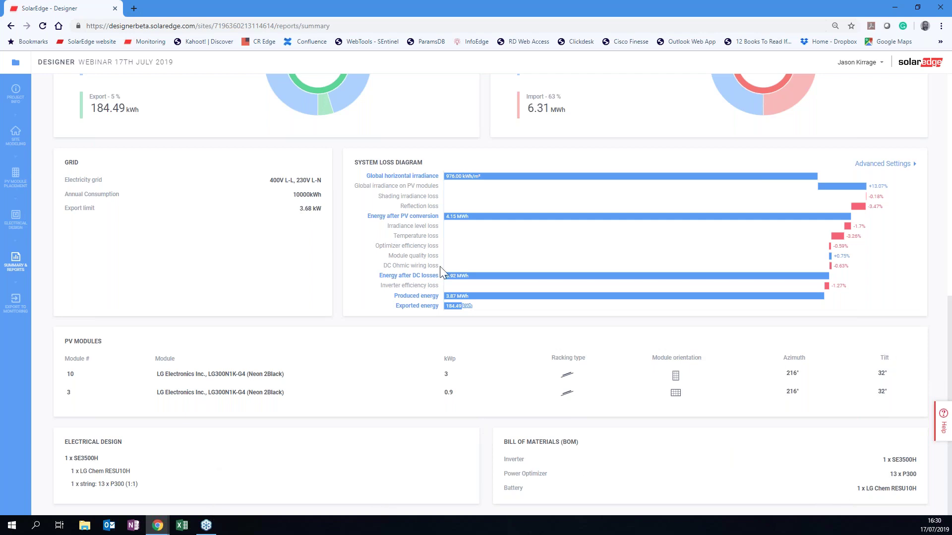
scroll(504, 258, up, 10)
click(916, 93)
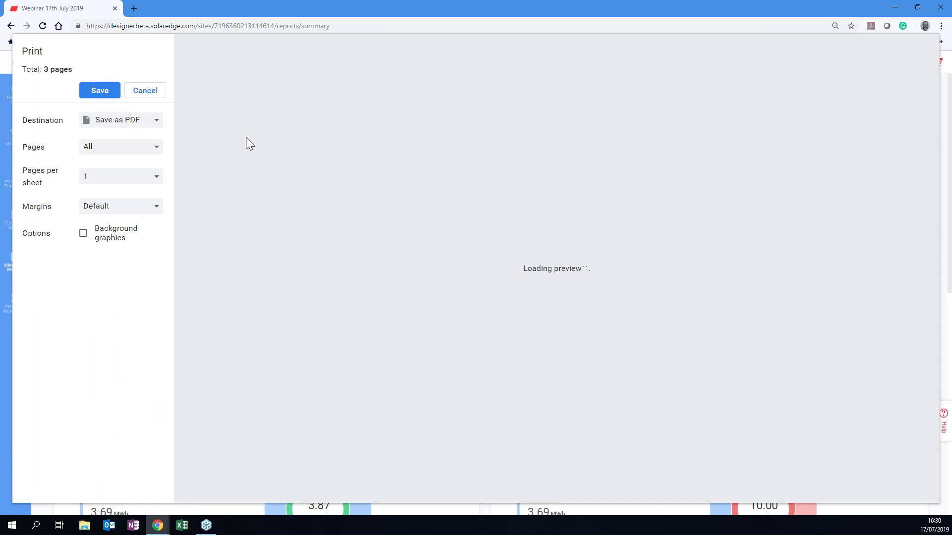
scroll(615, 150, down, 15)
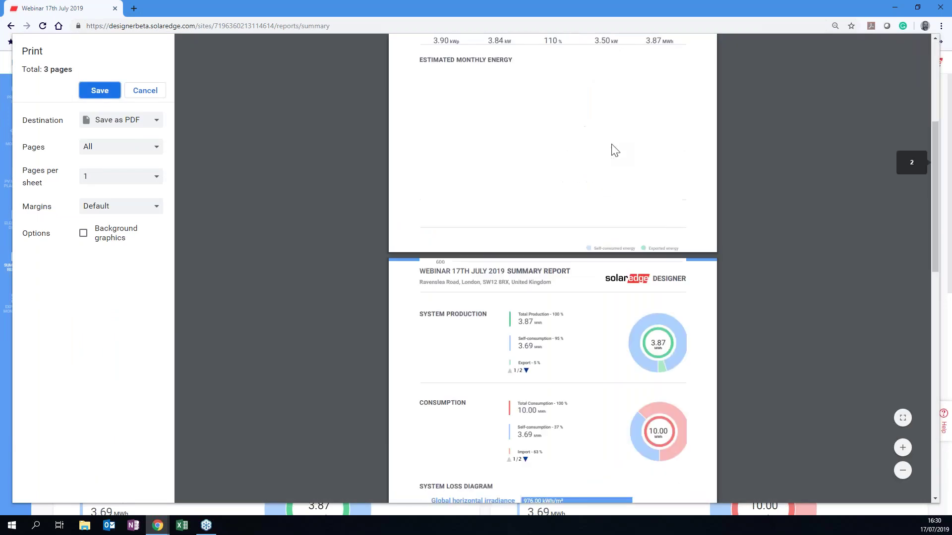
scroll(614, 149, down, 3)
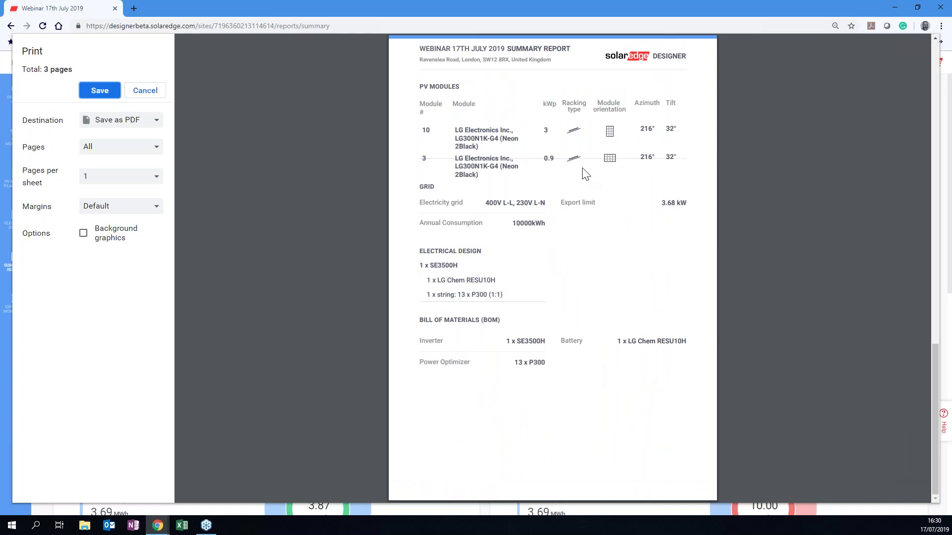
scroll(585, 174, up, 15)
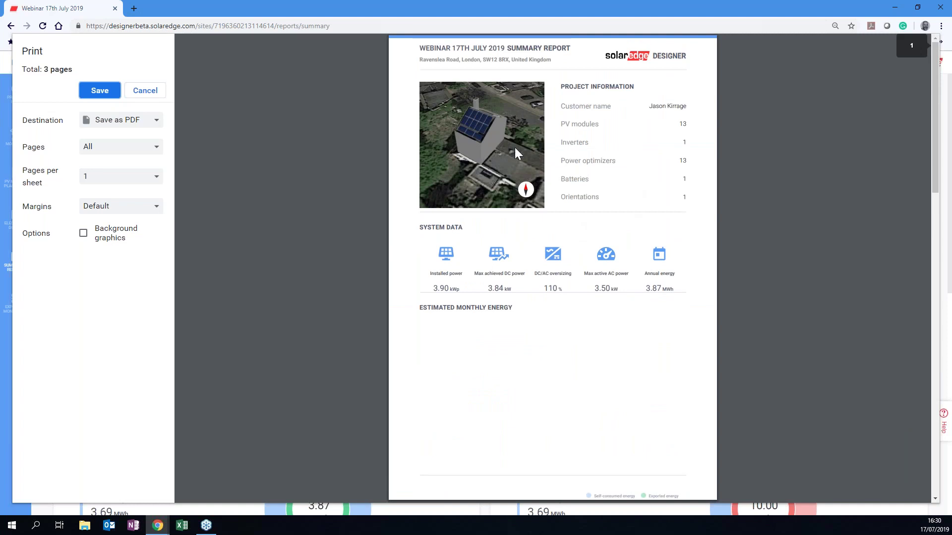
Close Chrome and relaunch Google Chrome from the taskbar in a maximized window.
click(941, 10)
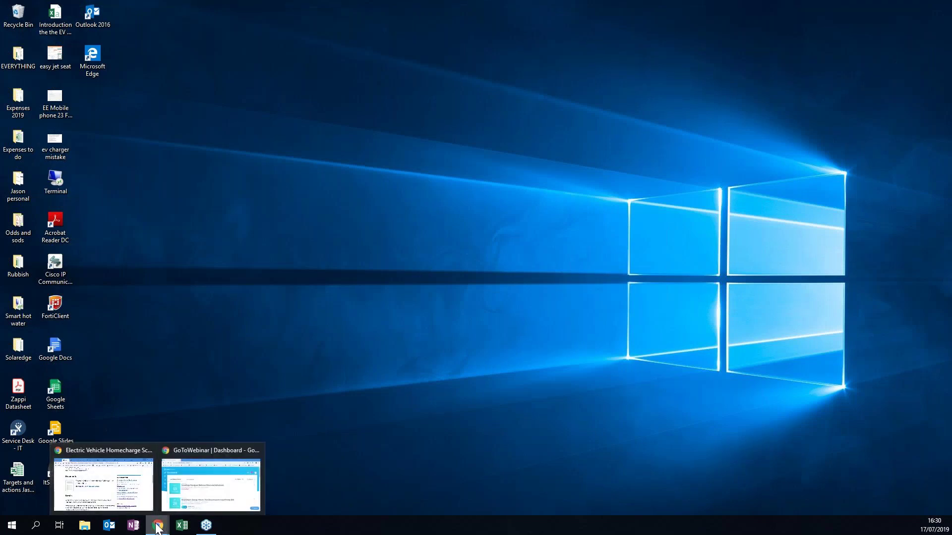
right_click(162, 523)
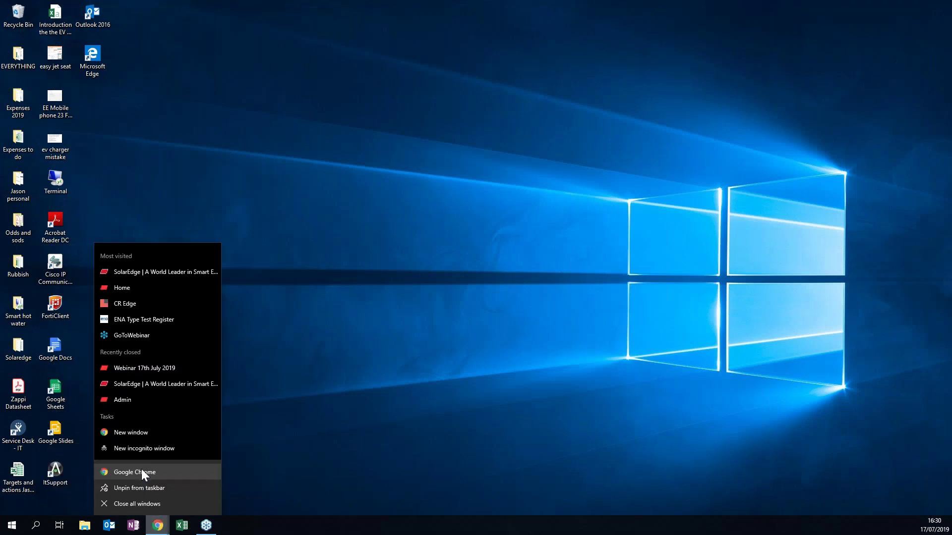
click(143, 471)
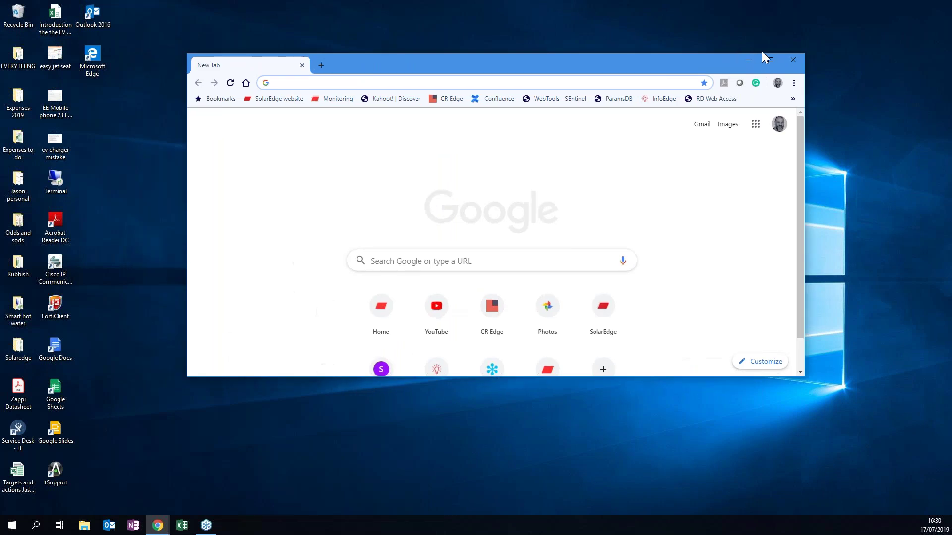
click(770, 60)
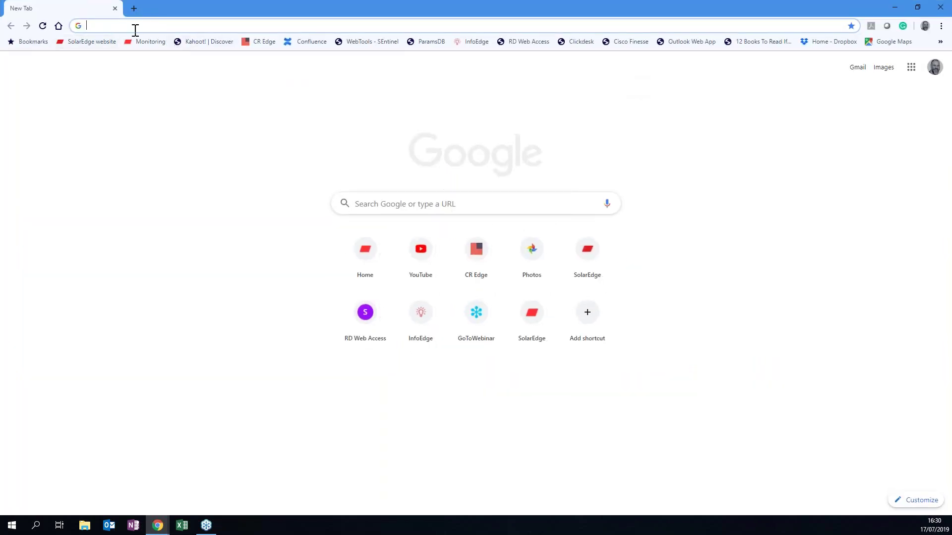
Go to the Designer project list and filter it to Residential sites instead of Commercial.
text(designerbeta.solaredge.com/sites)
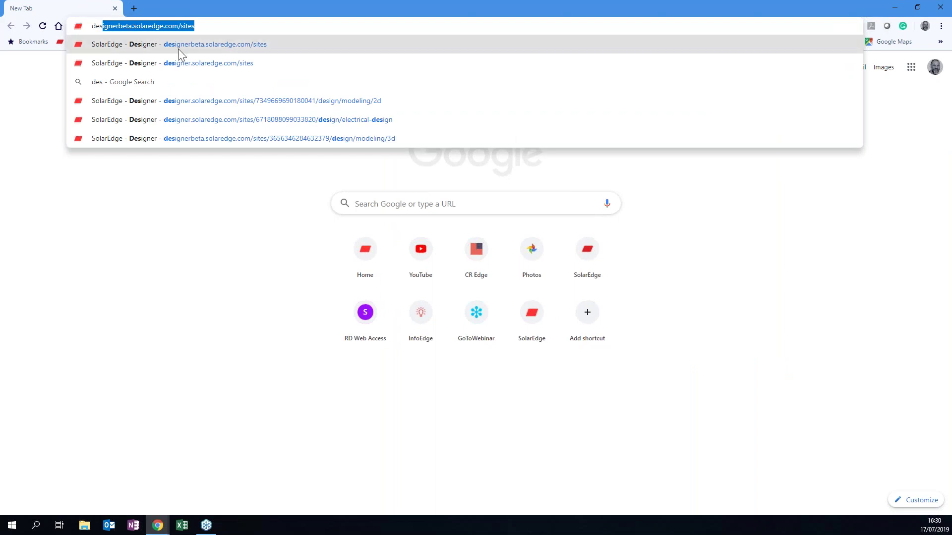
click(179, 46)
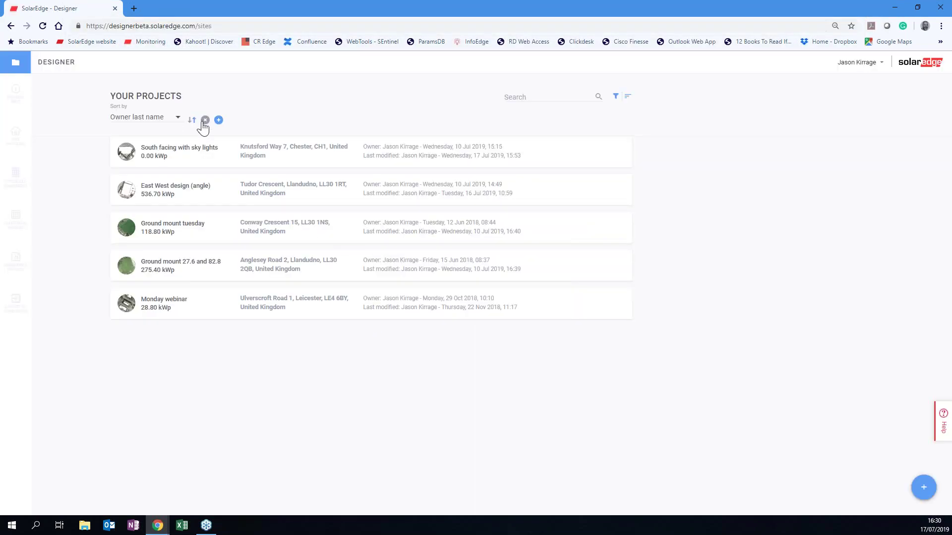
click(615, 97)
click(571, 128)
click(570, 140)
Open the Webinar 17th July 2019 project and view its summary report showing 3.87 MWh annual energy.
click(165, 157)
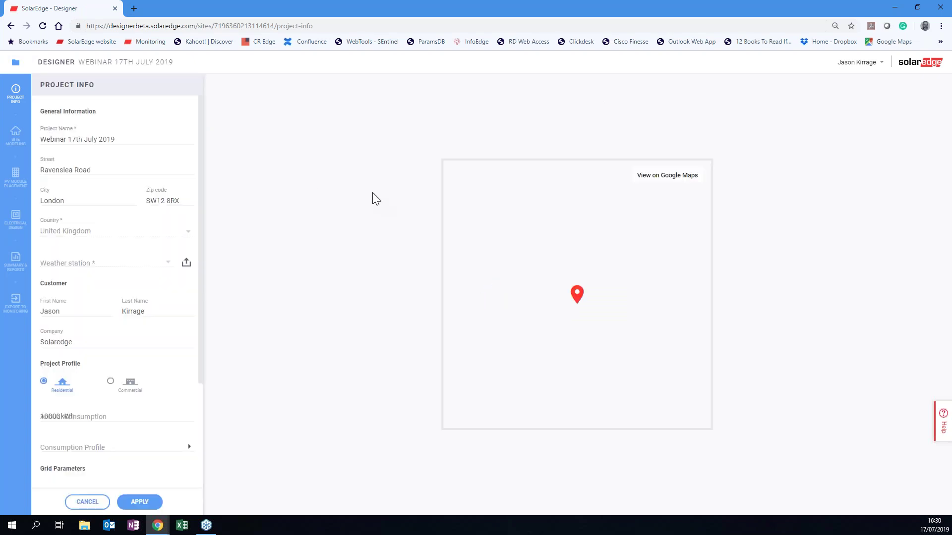
click(14, 264)
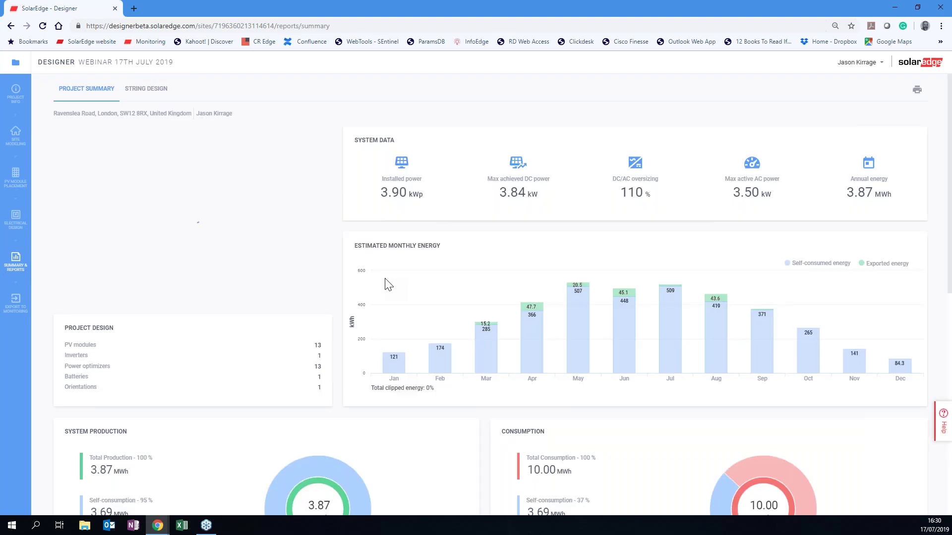
scroll(672, 246, down, 1)
scroll(672, 247, down, 3)
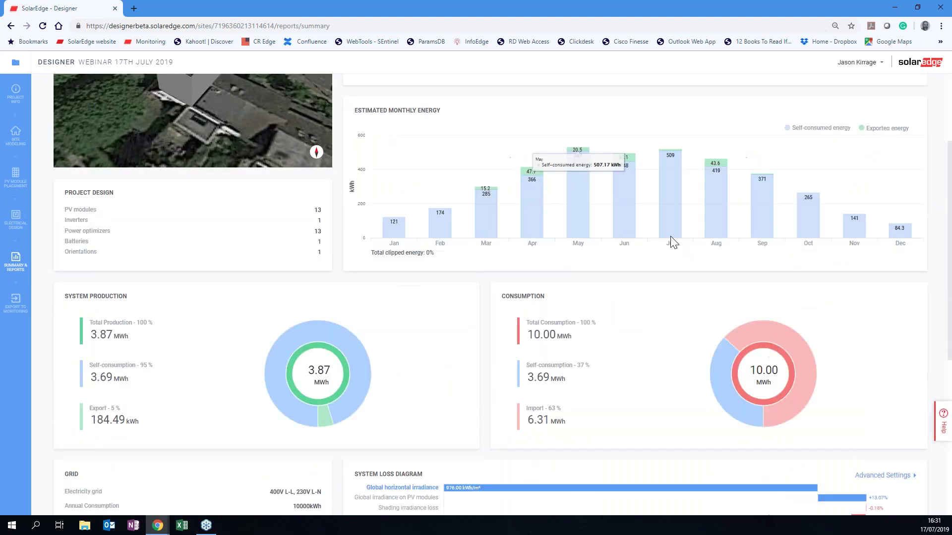
scroll(671, 240, down, 6)
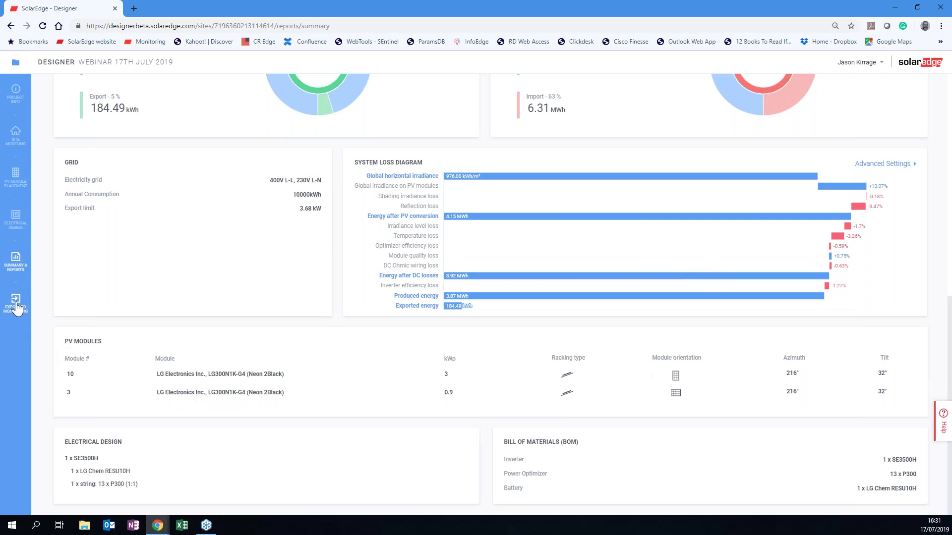
Export the Webinar 17th July 2019 project to monitoring and open the new site's Physical Layout page.
click(15, 303)
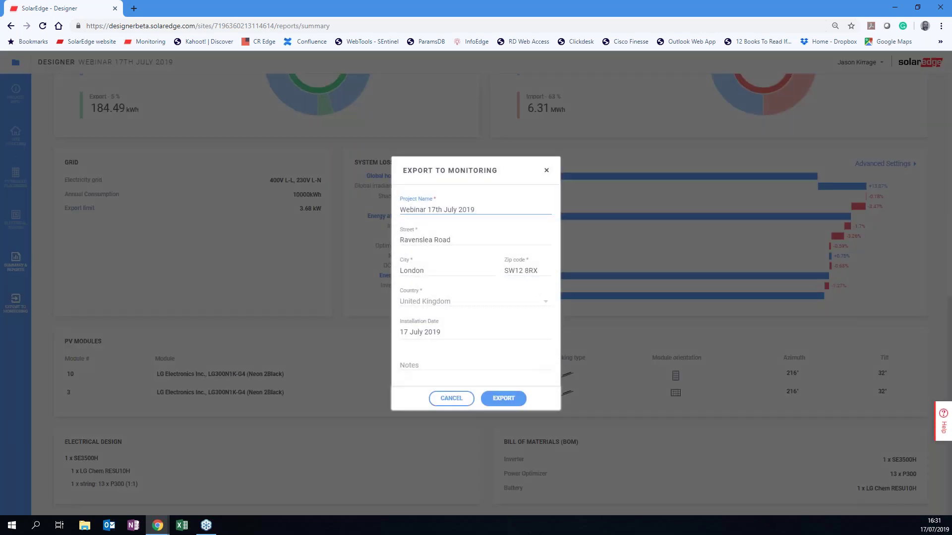
click(503, 399)
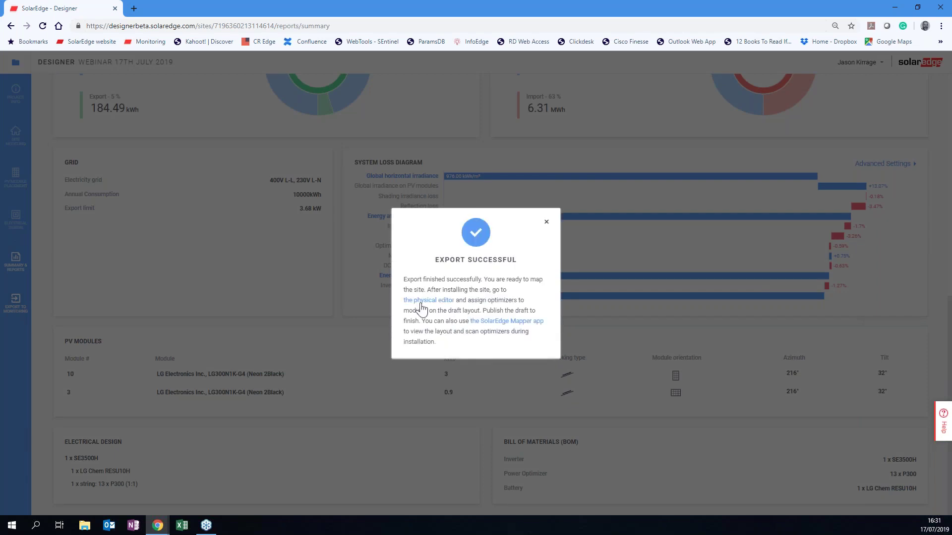
click(421, 301)
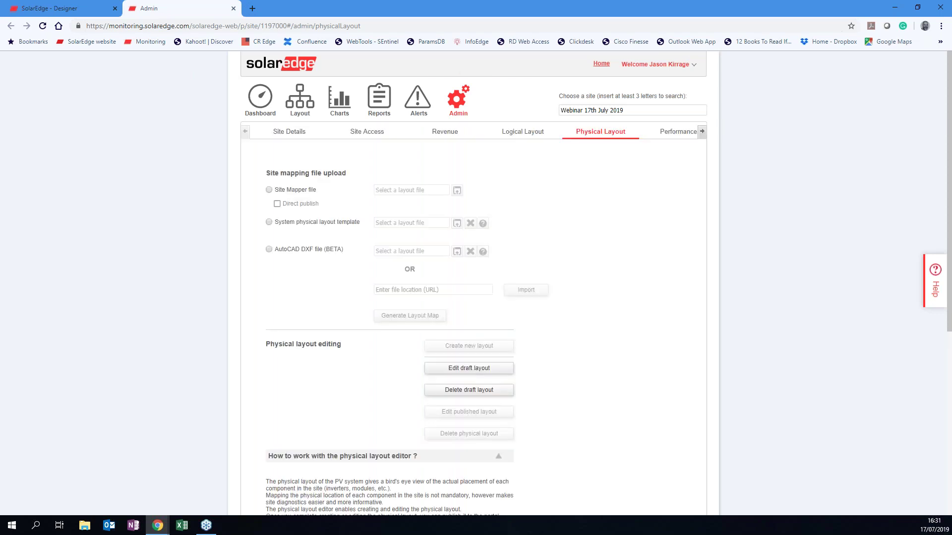
View the site's 13-module draft layout, Site Details and empty 3.9 kWp dashboard, then return to Designer.
click(448, 373)
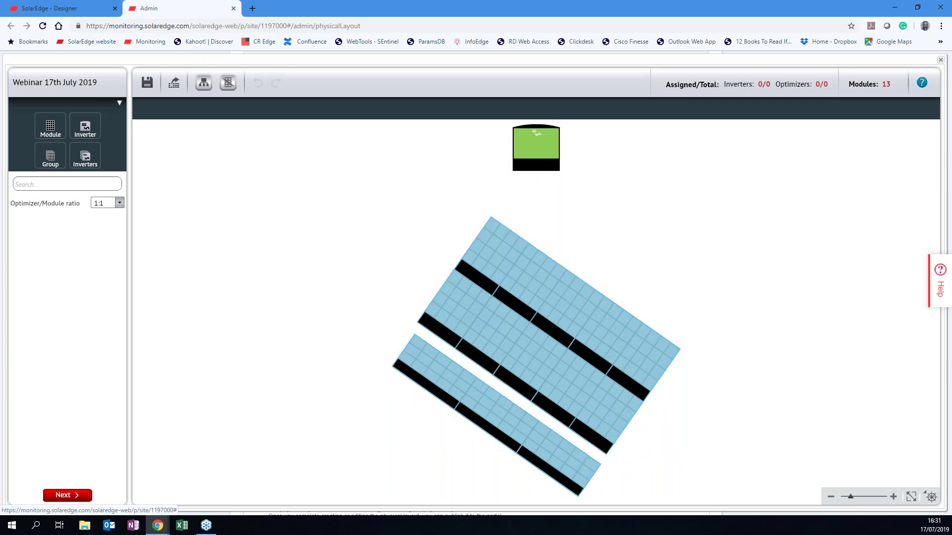
click(940, 60)
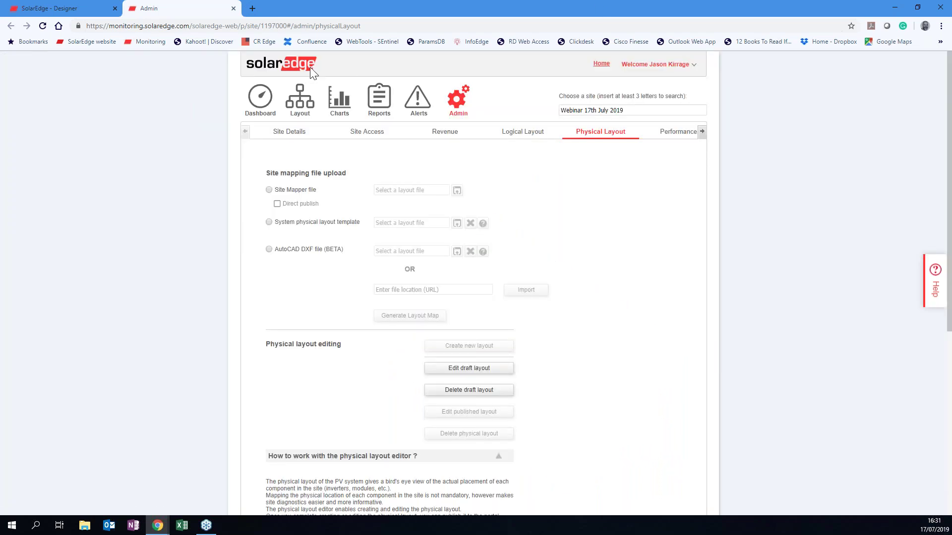
click(291, 131)
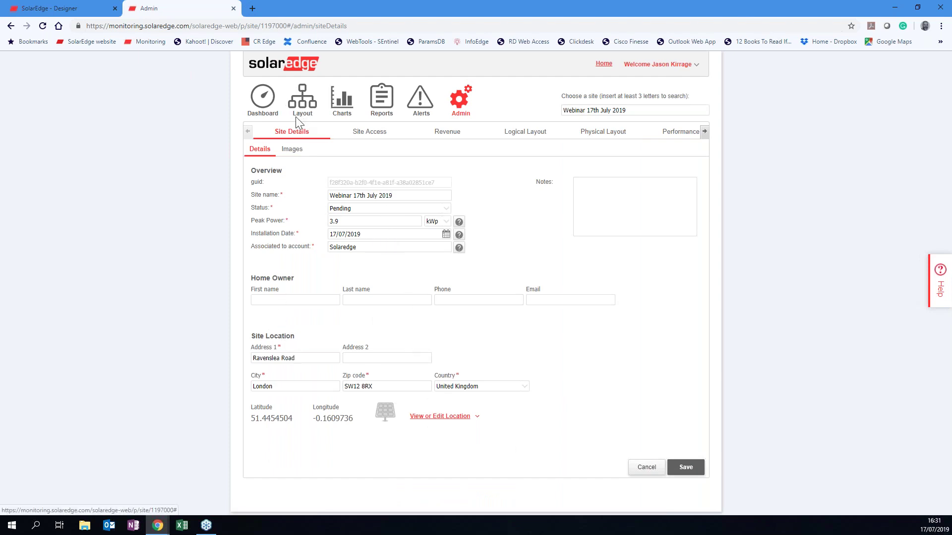
click(268, 103)
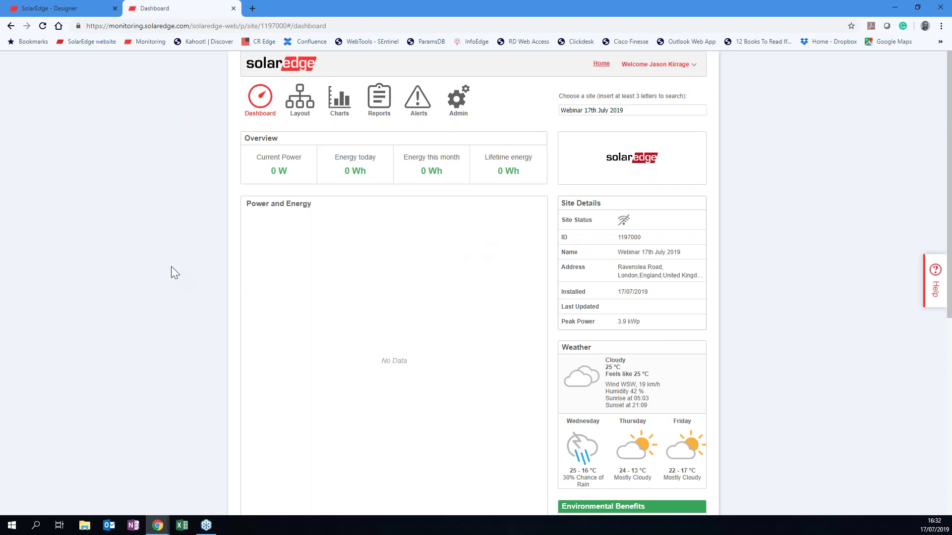
click(47, 9)
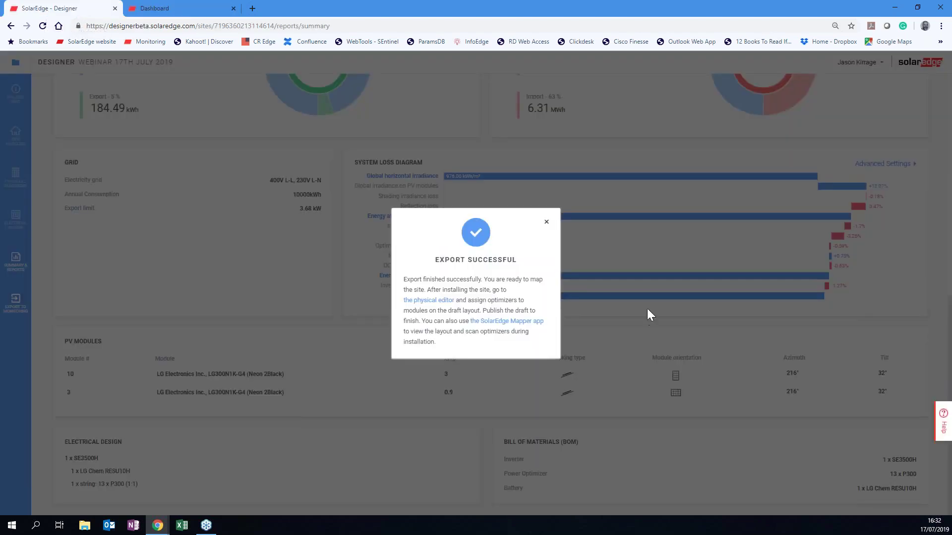
Dismiss the export confirmation, filter projects to commercial sites, and open Ground mount 27.6 and 82.8.
click(546, 223)
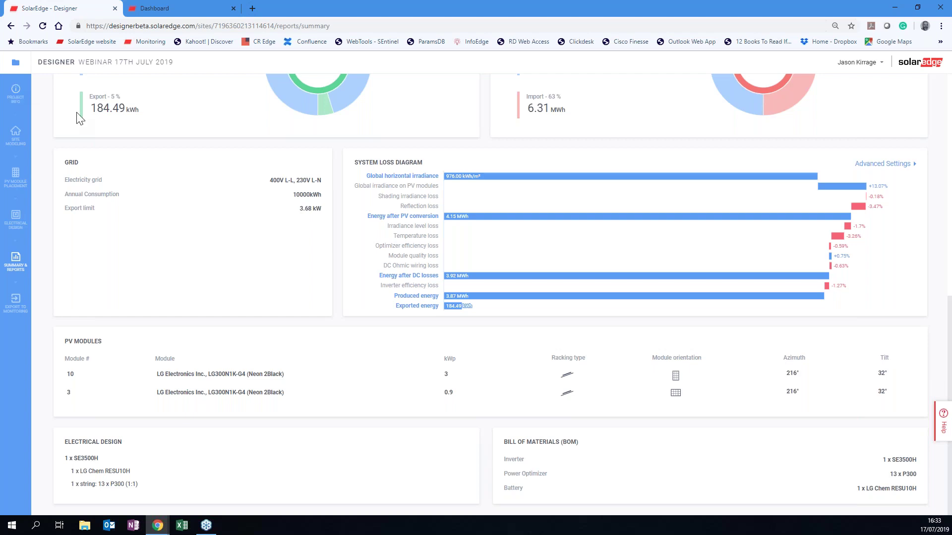
click(15, 65)
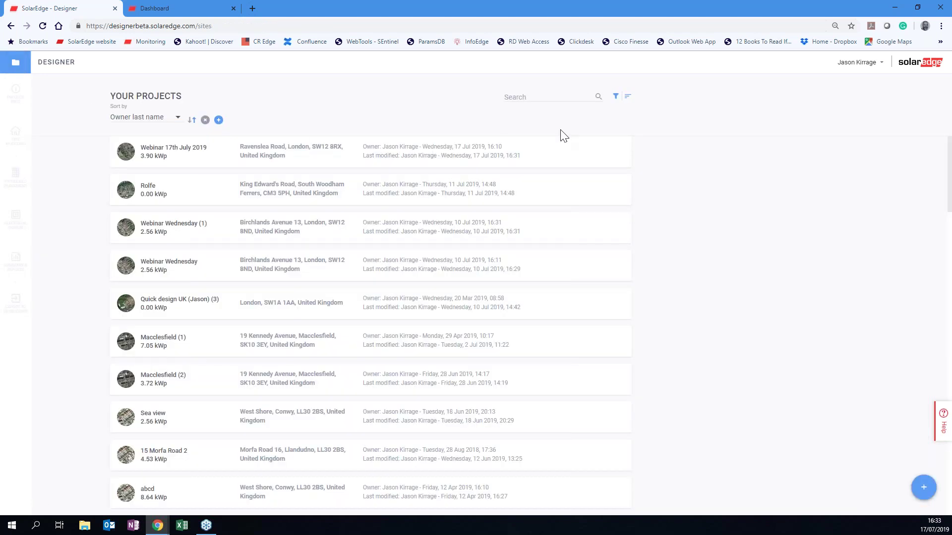
click(615, 98)
click(578, 129)
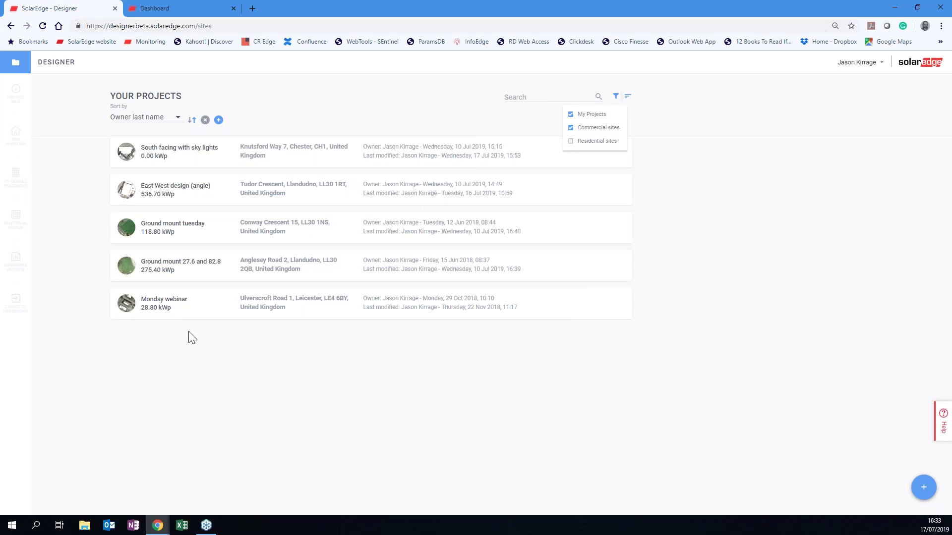
click(169, 233)
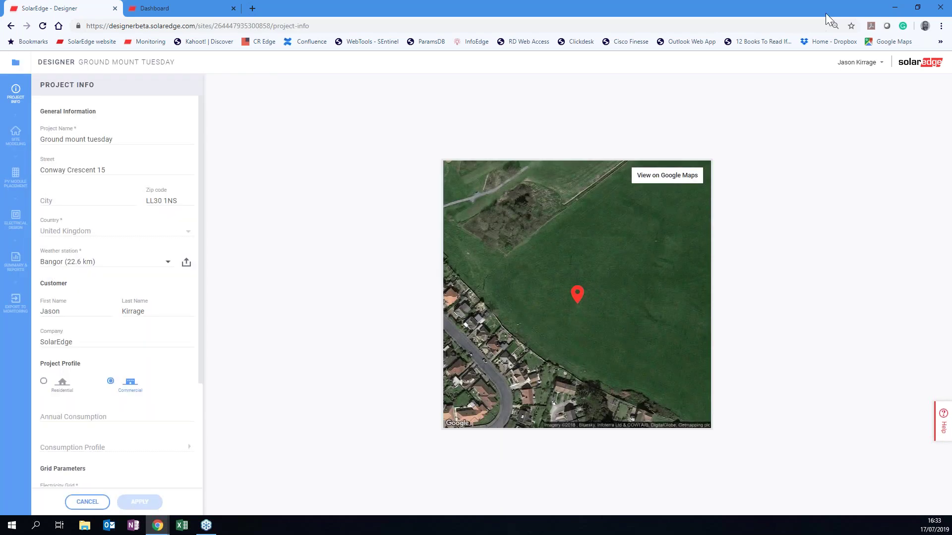
click(15, 63)
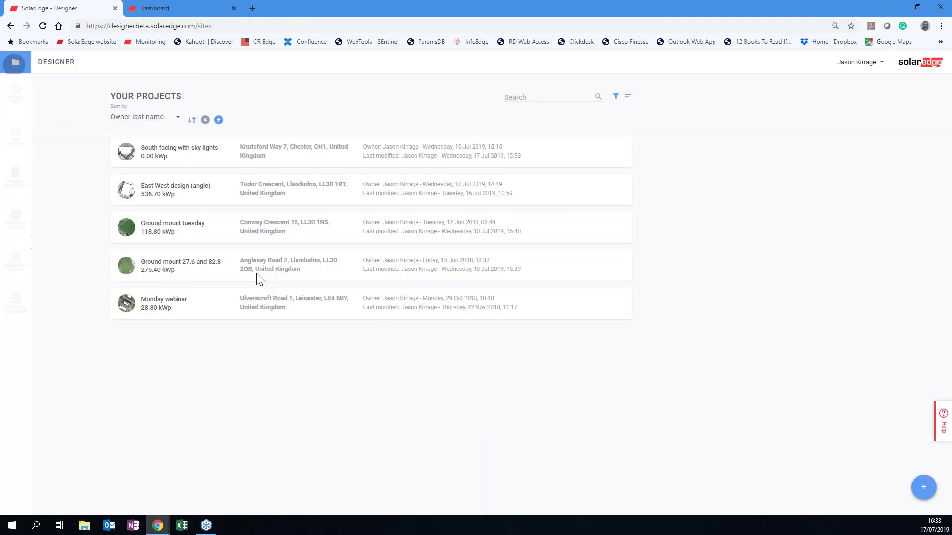
click(163, 271)
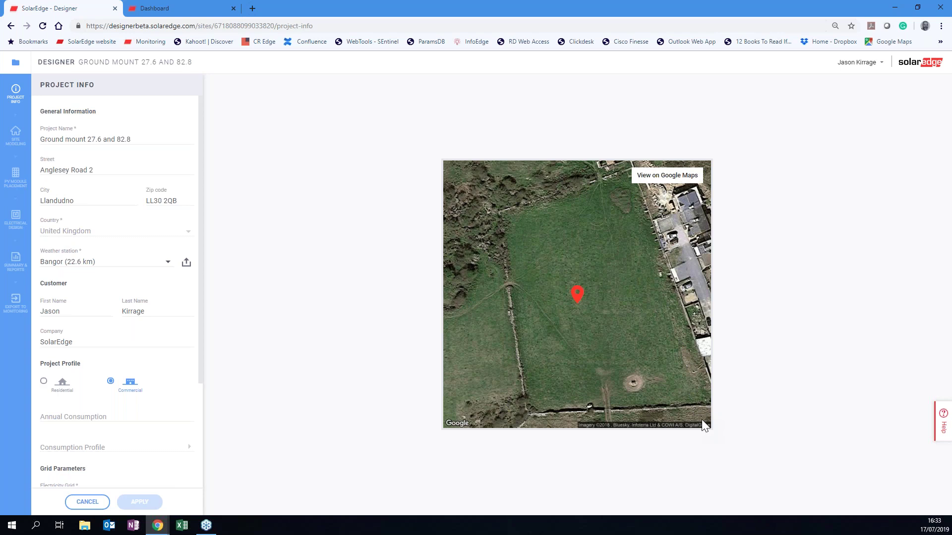
Check the site model and module placement, then view the electrical design's two SE82.8k and three SE27.6k inverters.
click(14, 141)
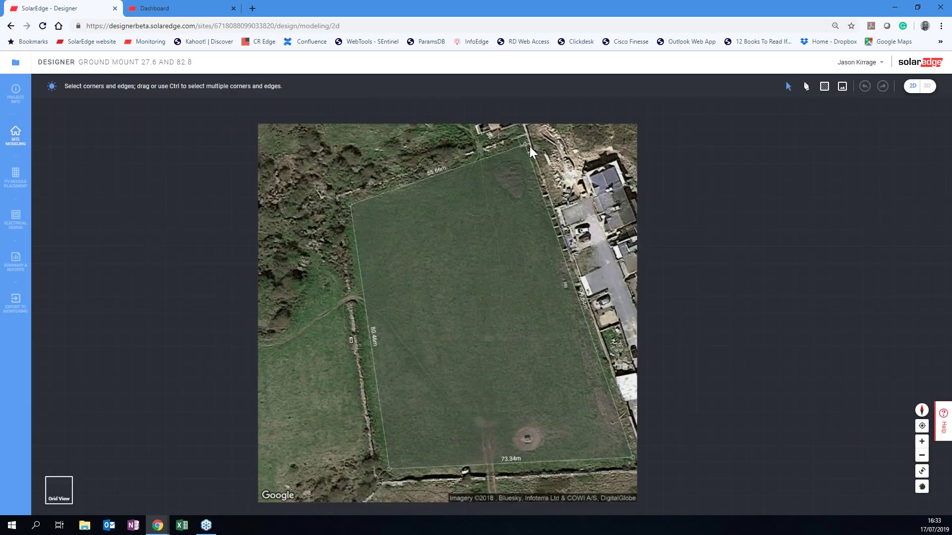
click(571, 280)
click(15, 176)
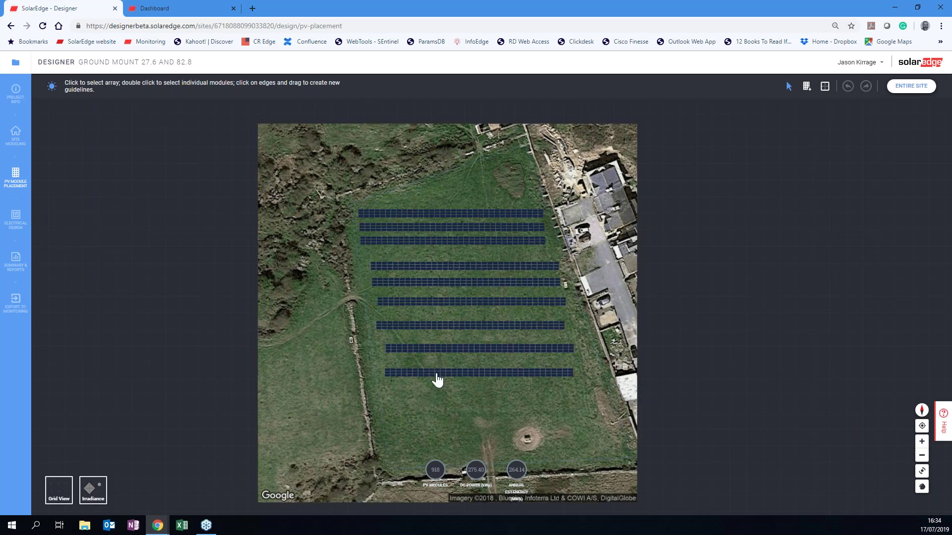
click(17, 223)
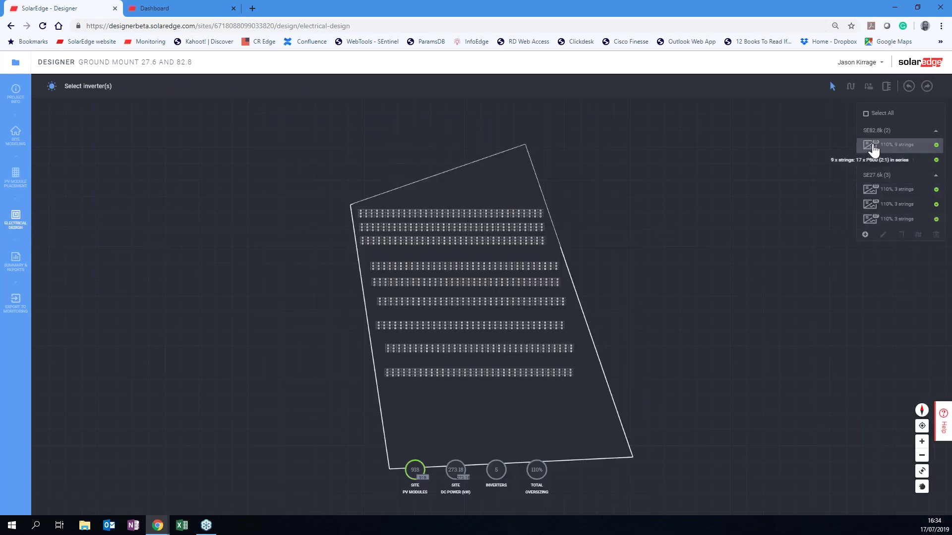
Delete one of the two SE82.8k inverters.
click(873, 150)
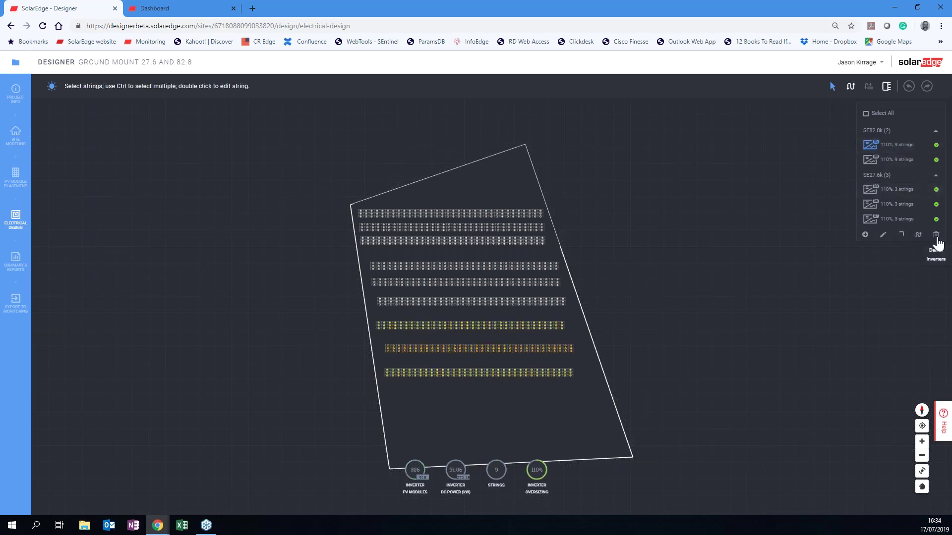
click(936, 237)
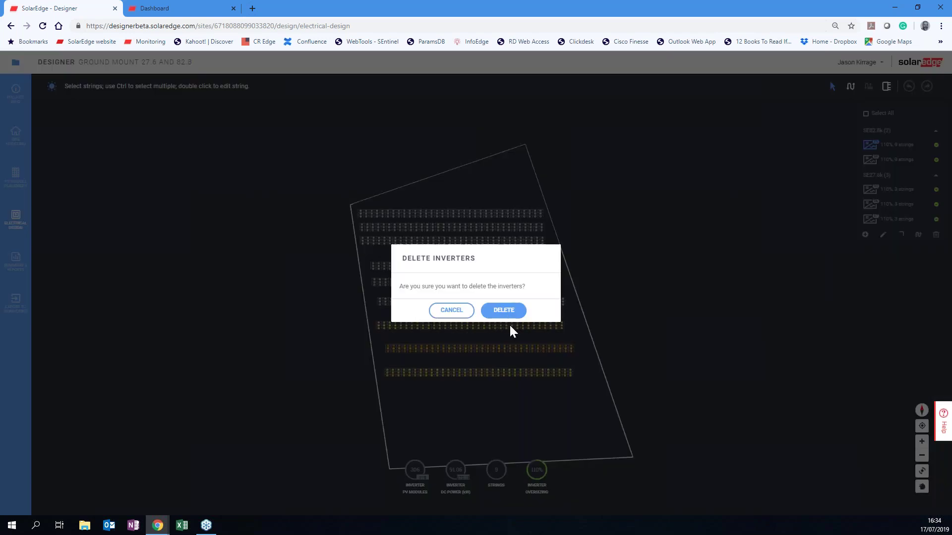
click(508, 318)
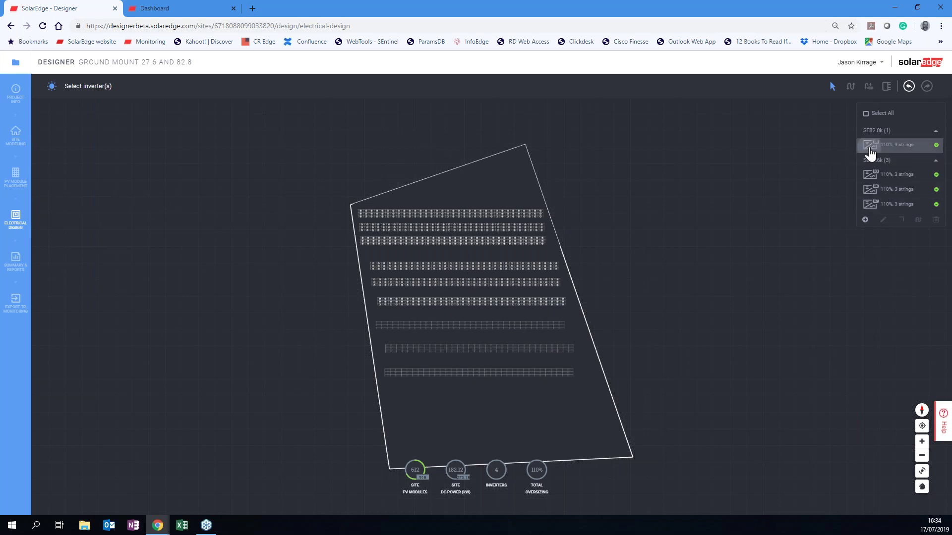
Delete two of the three SE27.6k inverters, leaving one SE82.8k and one SE27.6k.
click(871, 153)
click(871, 176)
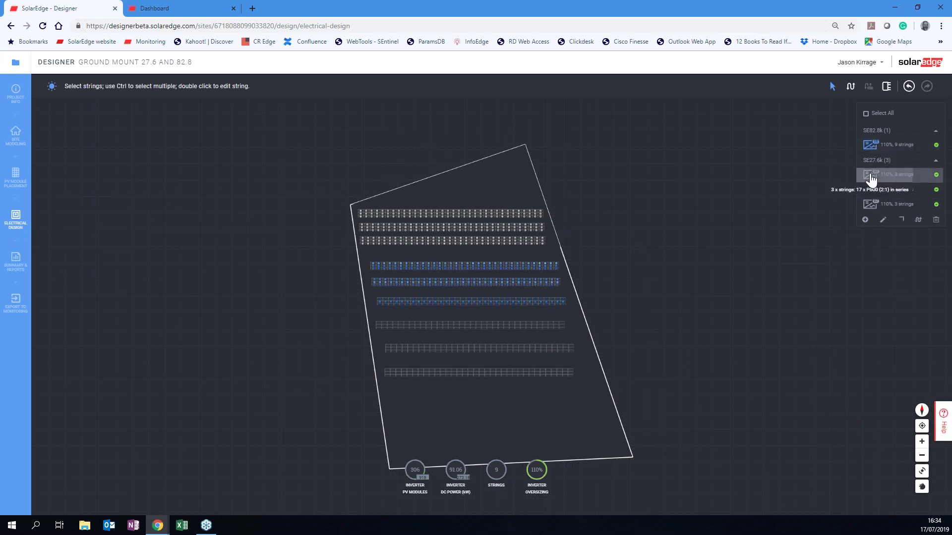
click(870, 189)
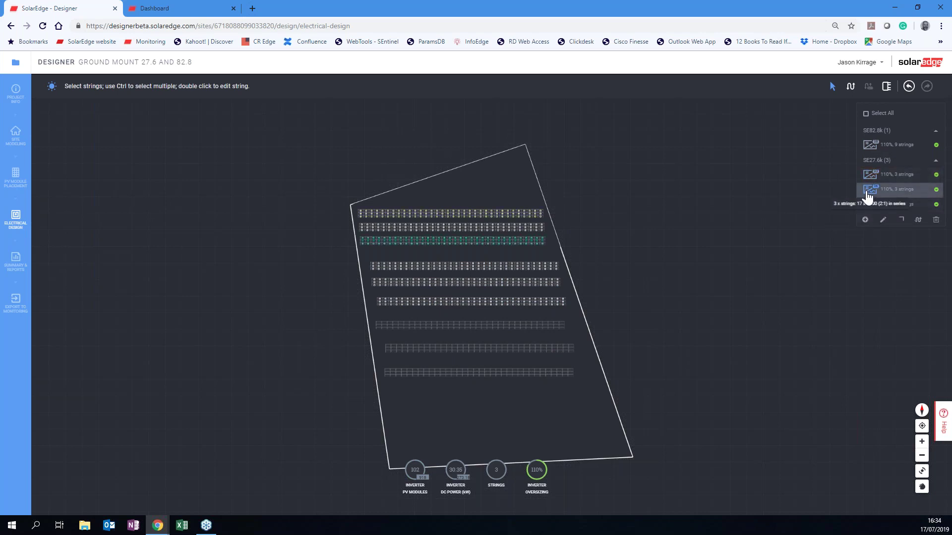
click(869, 178)
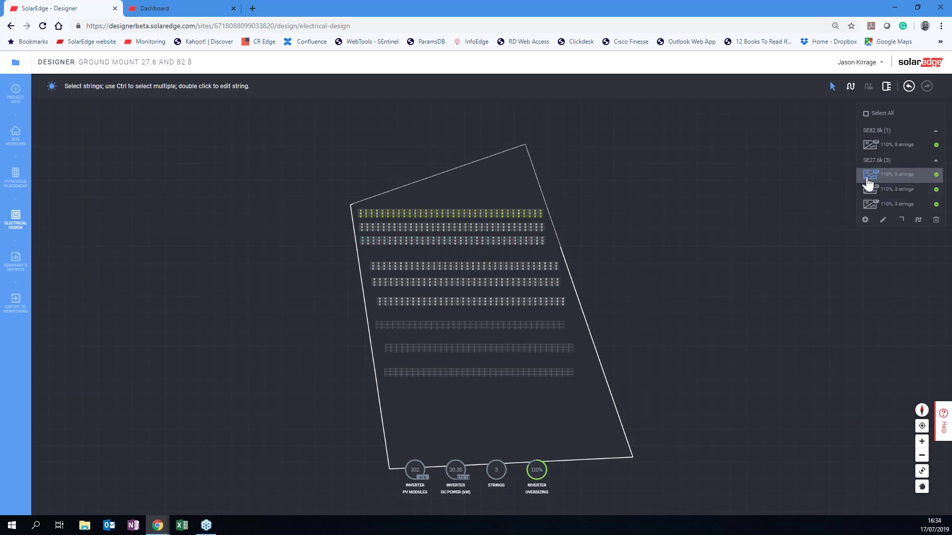
ctrl+click(436, 228)
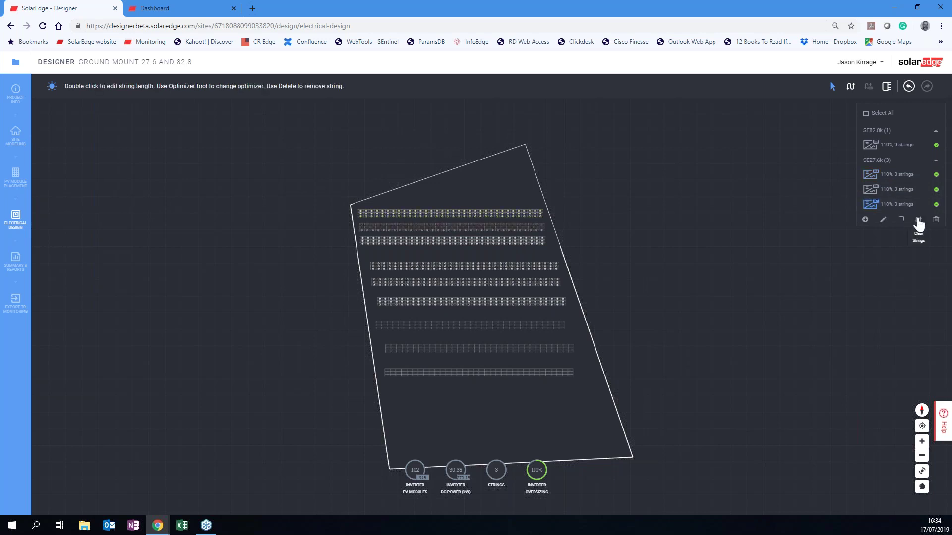
click(936, 221)
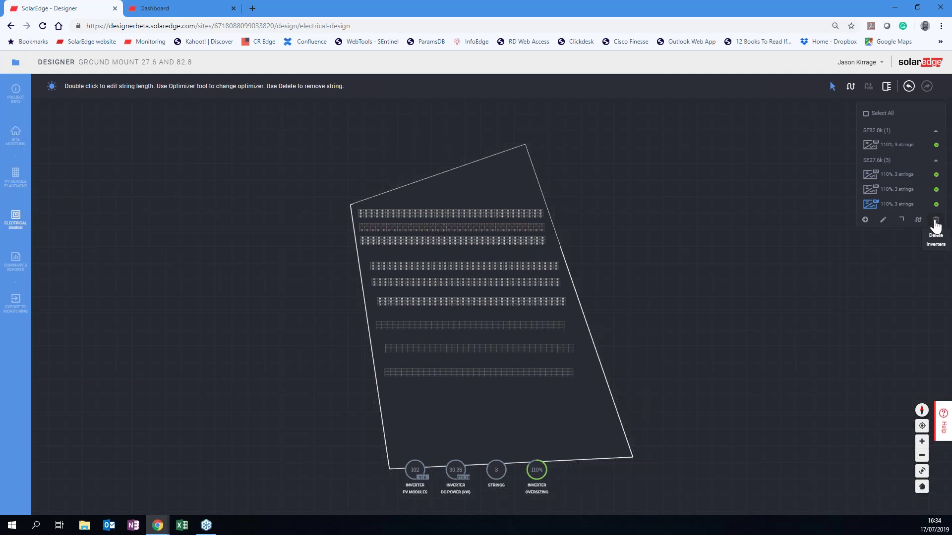
click(503, 312)
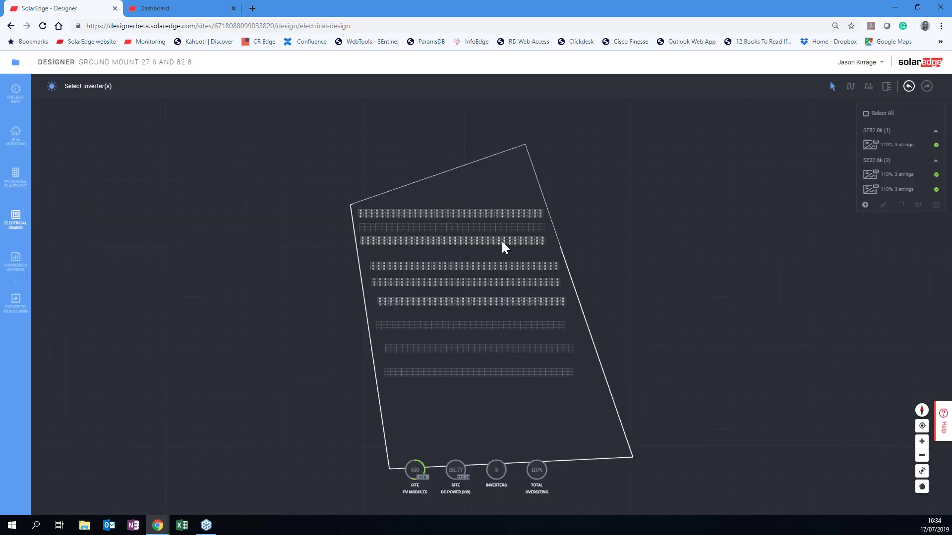
click(502, 242)
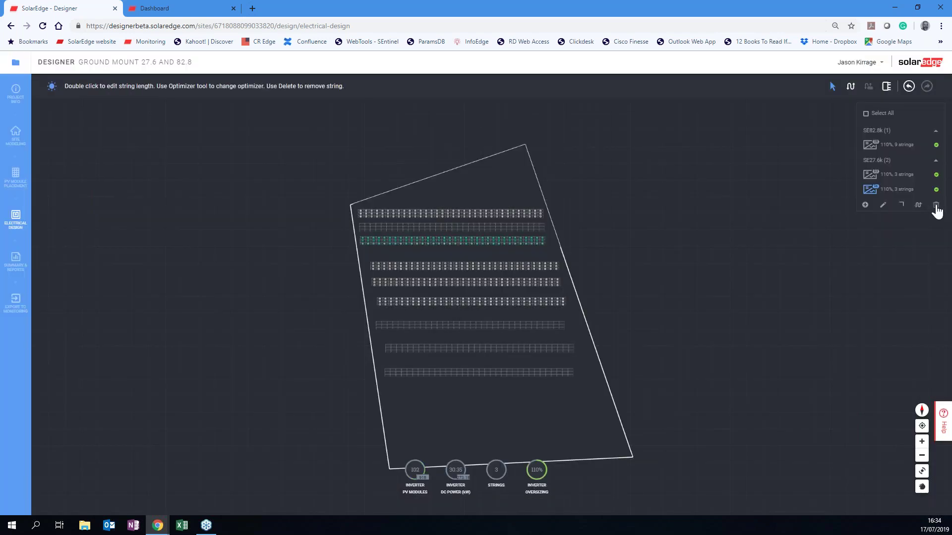
key(Delete)
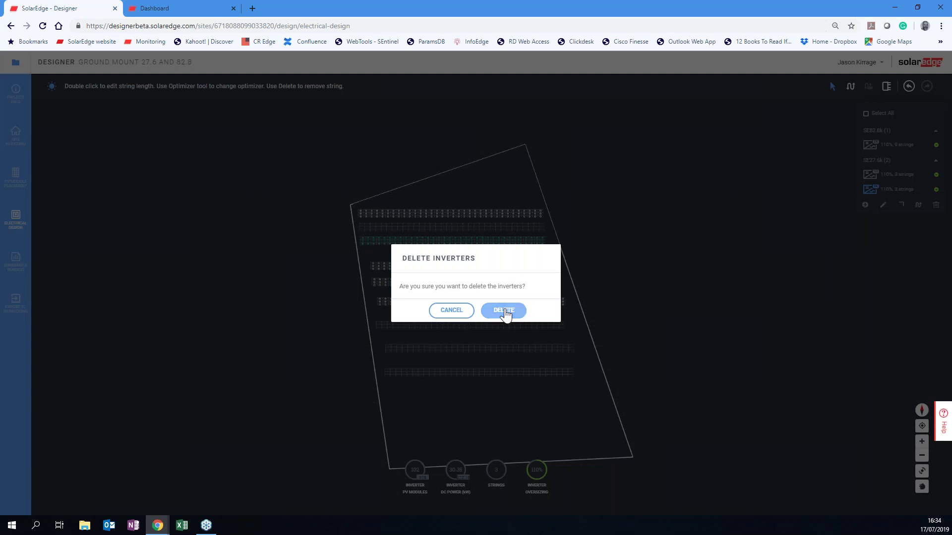
click(503, 310)
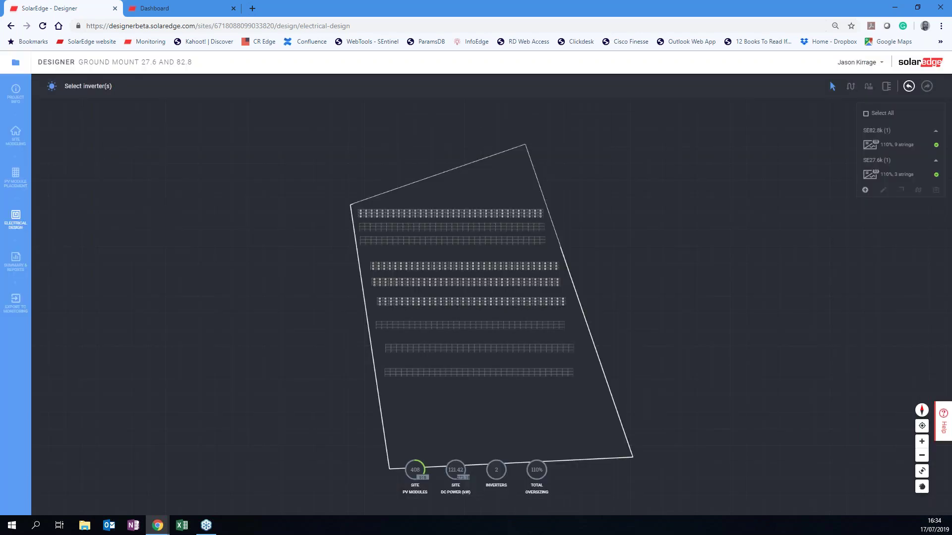
click(16, 177)
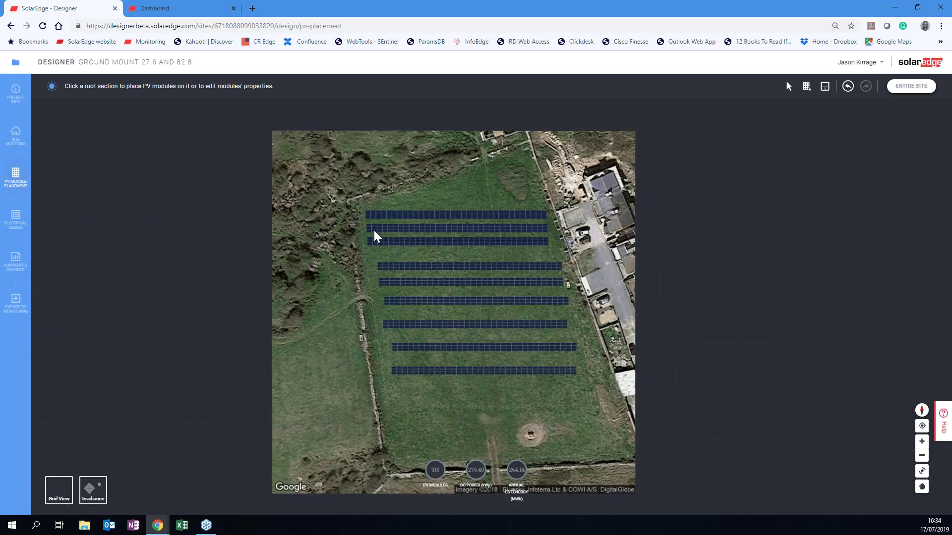
Delete five array rows, leaving four rows of 408 modules at 122.40 kW on 2 inverters.
click(374, 231)
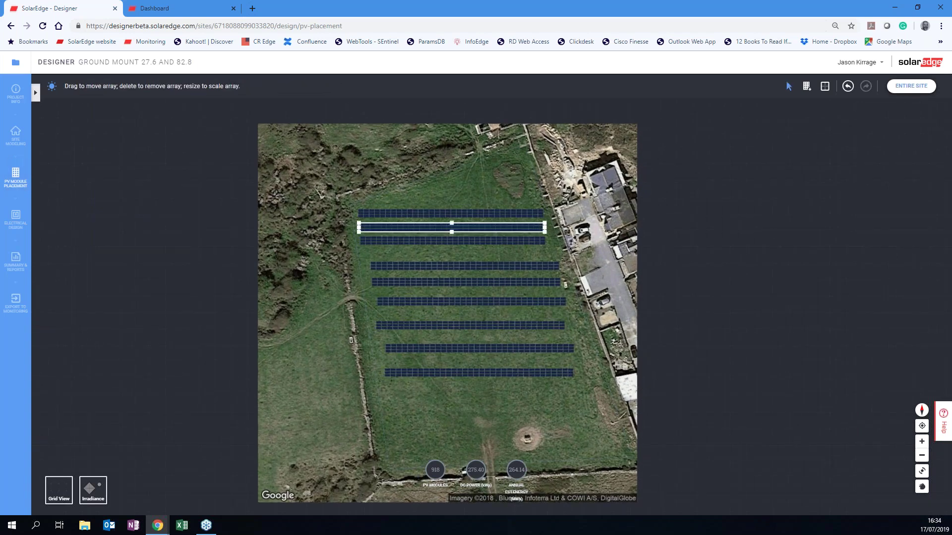
key(Delete)
click(380, 242)
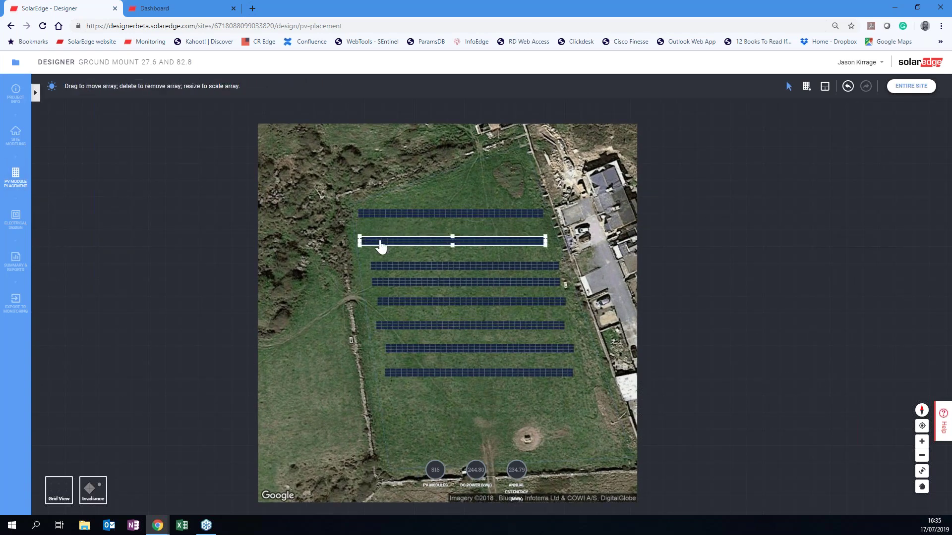
key(Delete)
click(419, 327)
key(Delete)
click(417, 349)
key(Delete)
click(413, 374)
key(Delete)
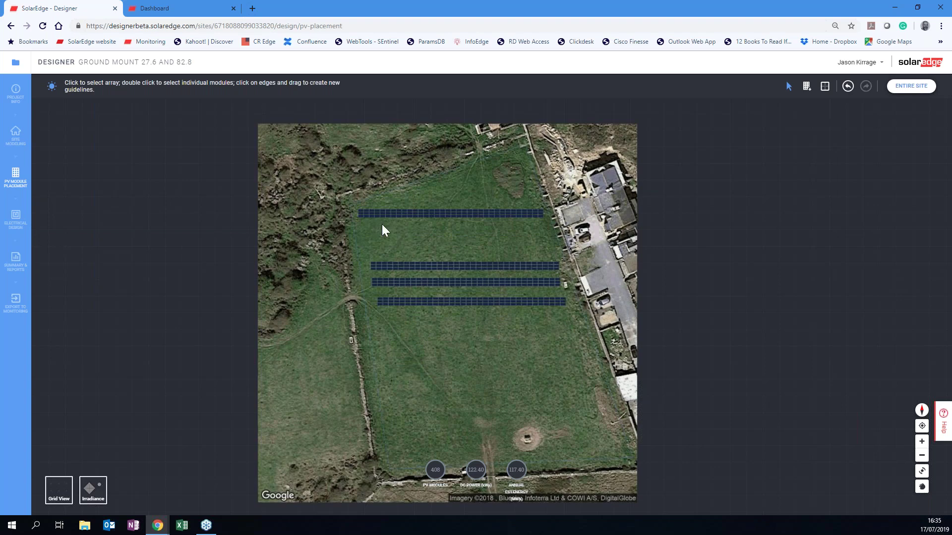
scroll(382, 223, up, 3)
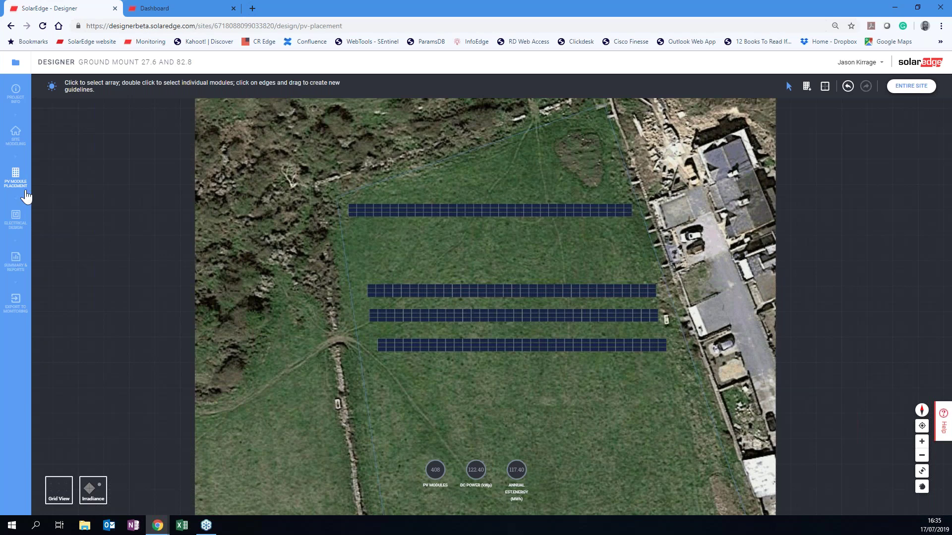
click(16, 219)
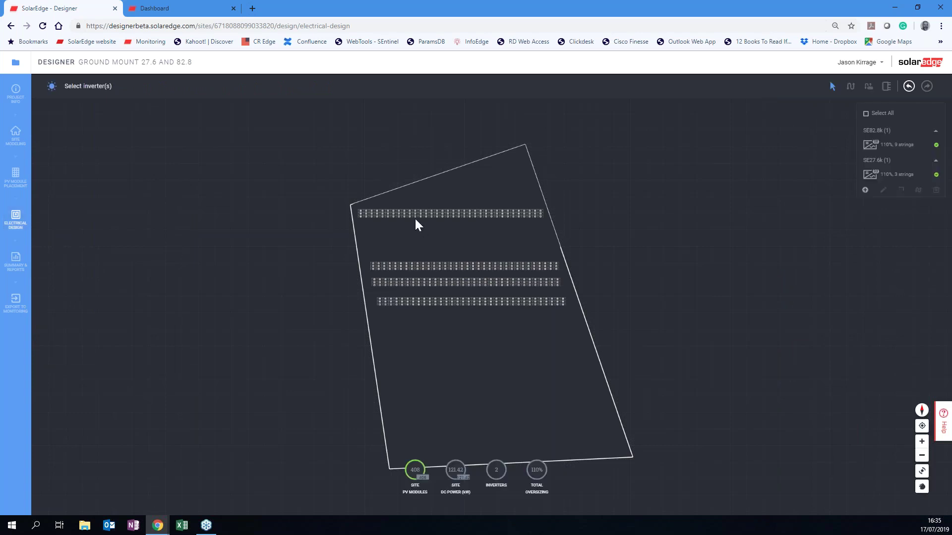
Duplicate the SE27.6k inverter and place its new array row just below the top row, reaching 510 modules.
click(414, 216)
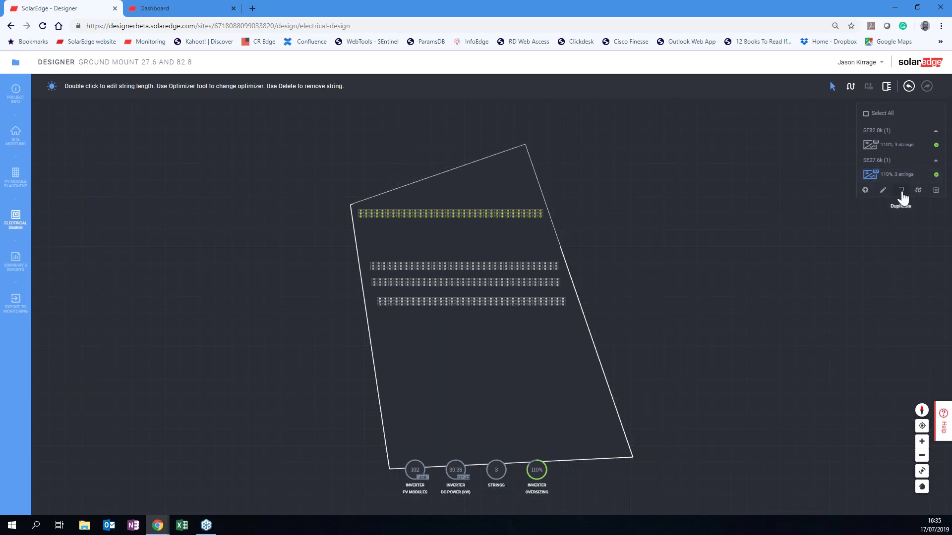
click(901, 193)
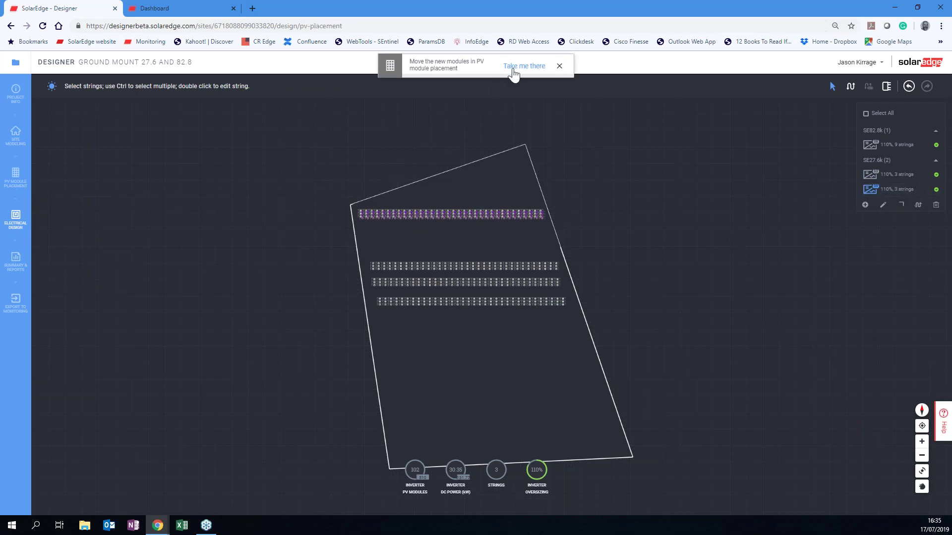
click(513, 69)
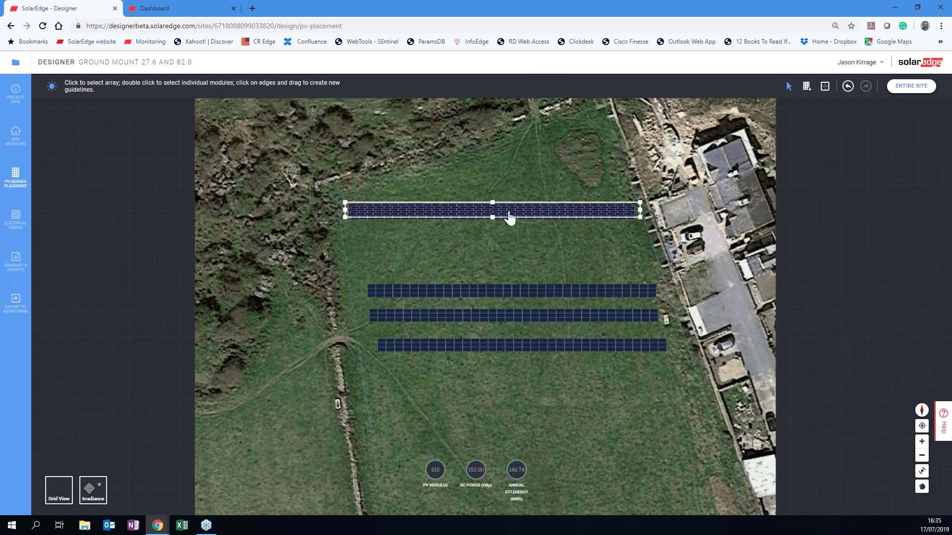
drag(496, 222, 501, 229)
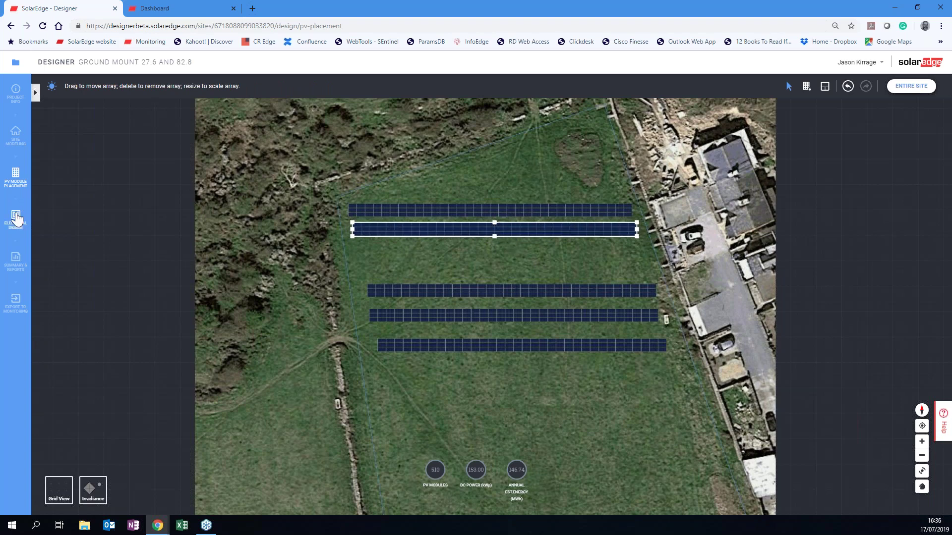
click(16, 217)
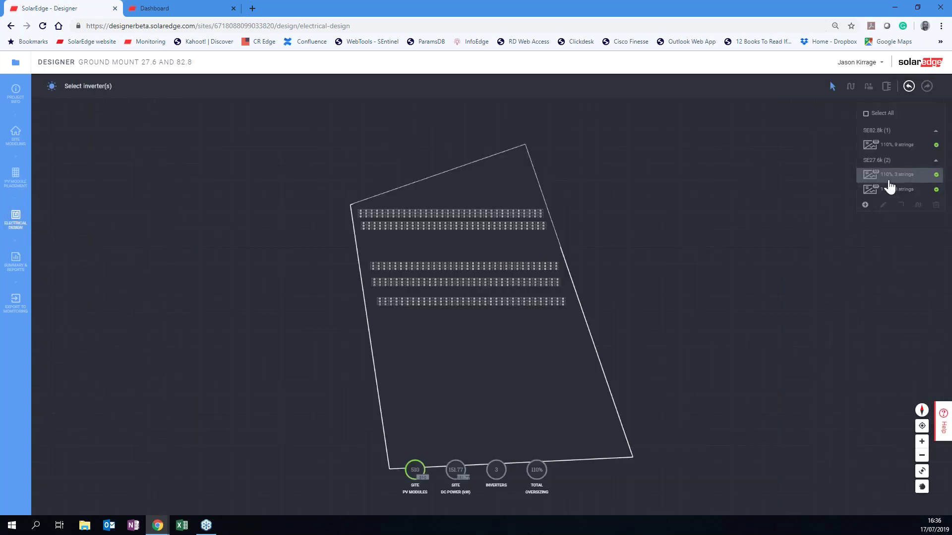
Duplicate the second SE27.6k inverter.
click(872, 176)
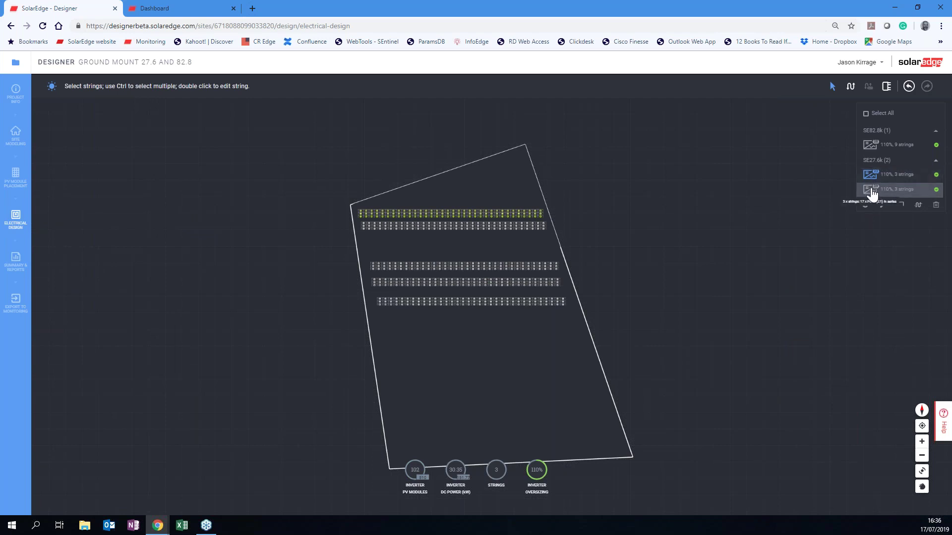
click(871, 192)
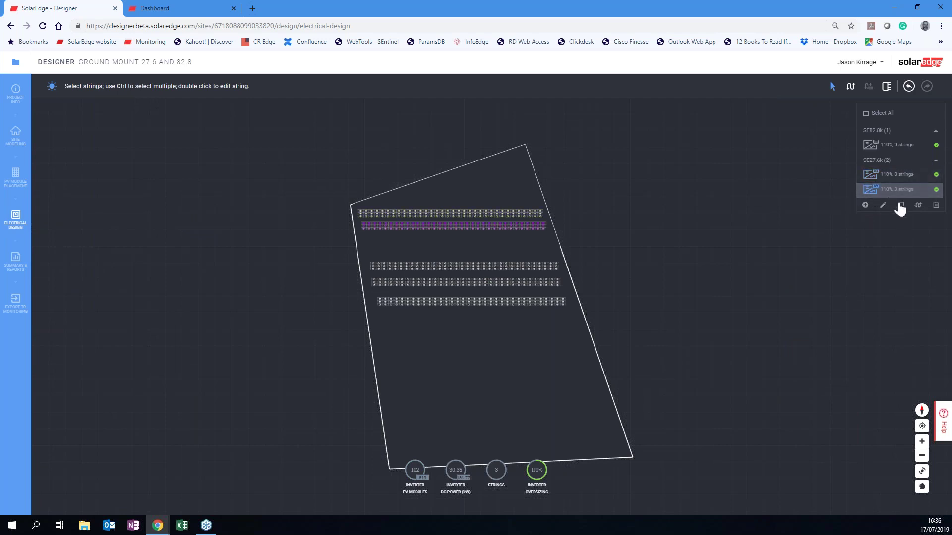
click(902, 210)
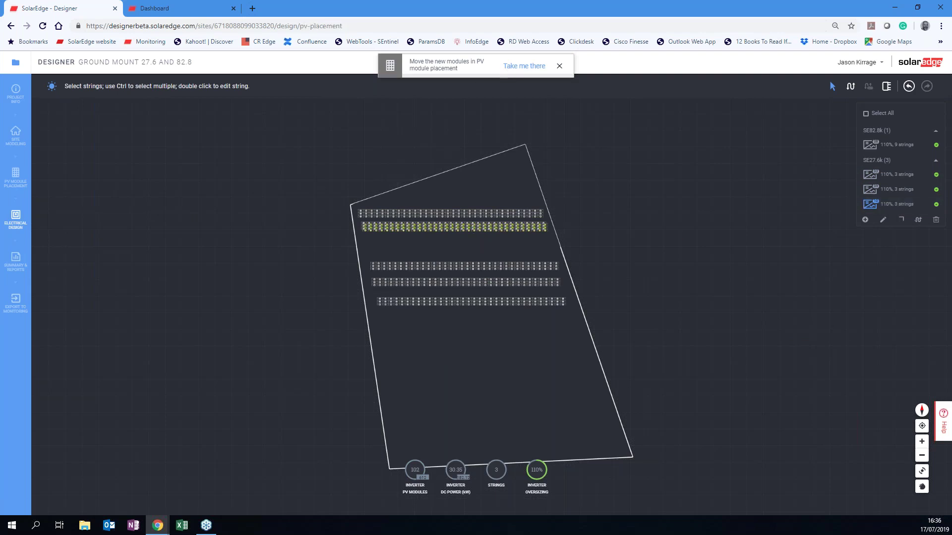
Move one module row further down the ground-mount field, bringing the site to 612 modules.
click(510, 68)
click(479, 222)
drag(480, 233, 486, 259)
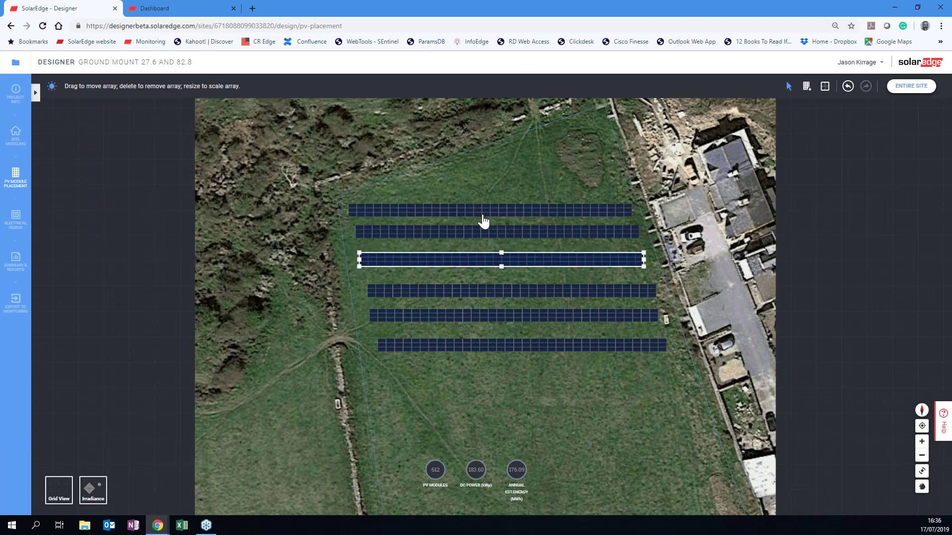
click(16, 217)
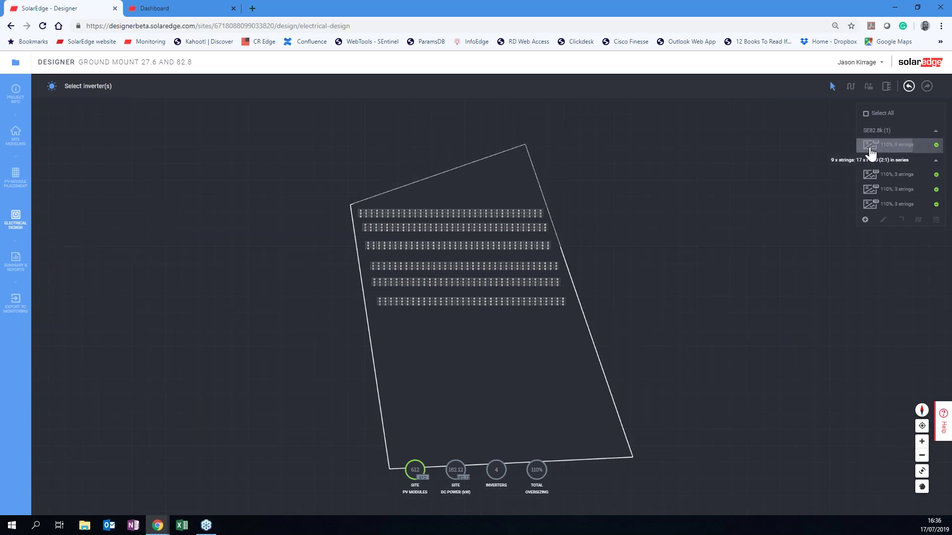
Duplicate the SE82.8k inverter together with its strings.
click(871, 148)
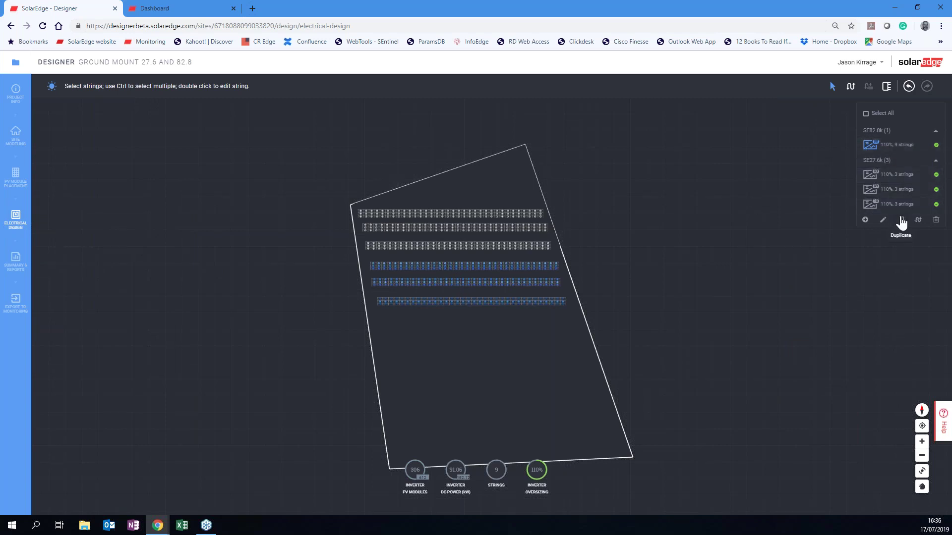
click(901, 221)
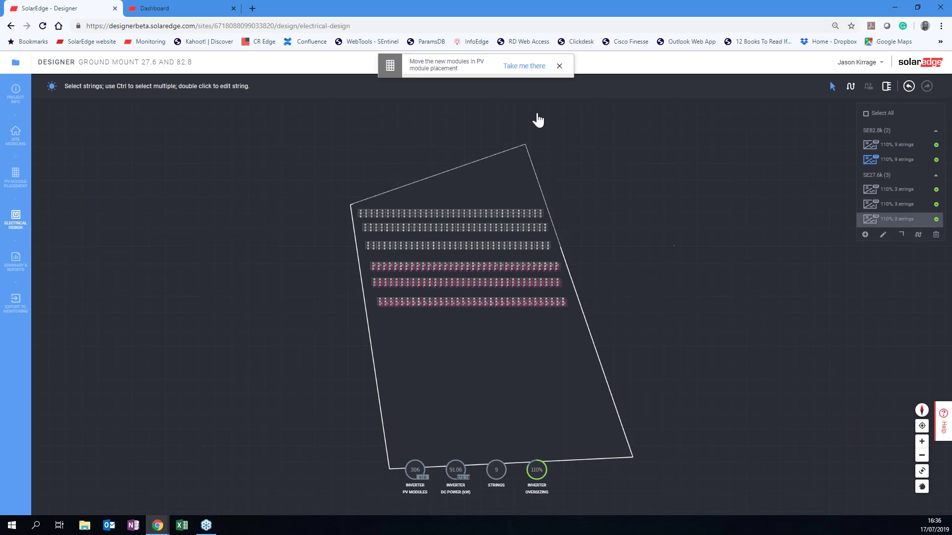
click(517, 67)
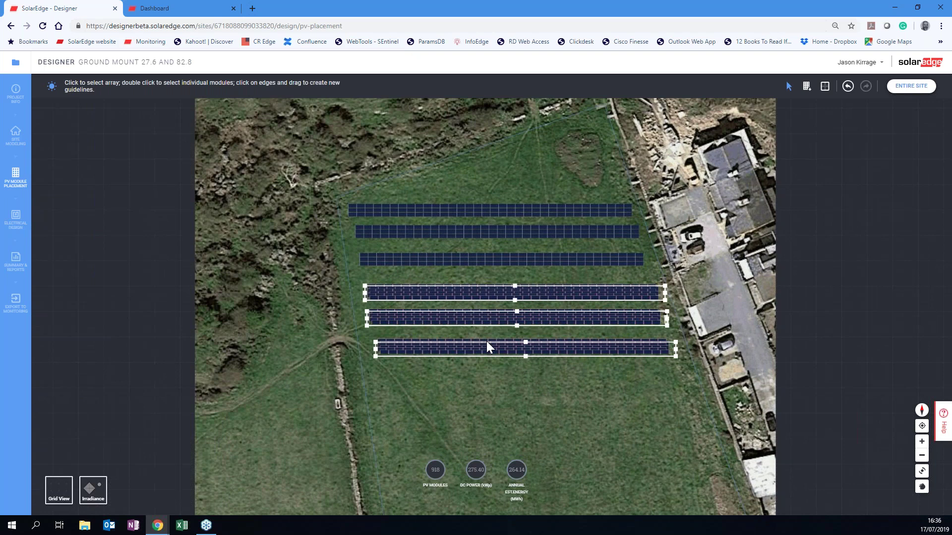
Copy and drag module rows into place, giving nine rows and 918 modules.
drag(486, 355, 504, 437)
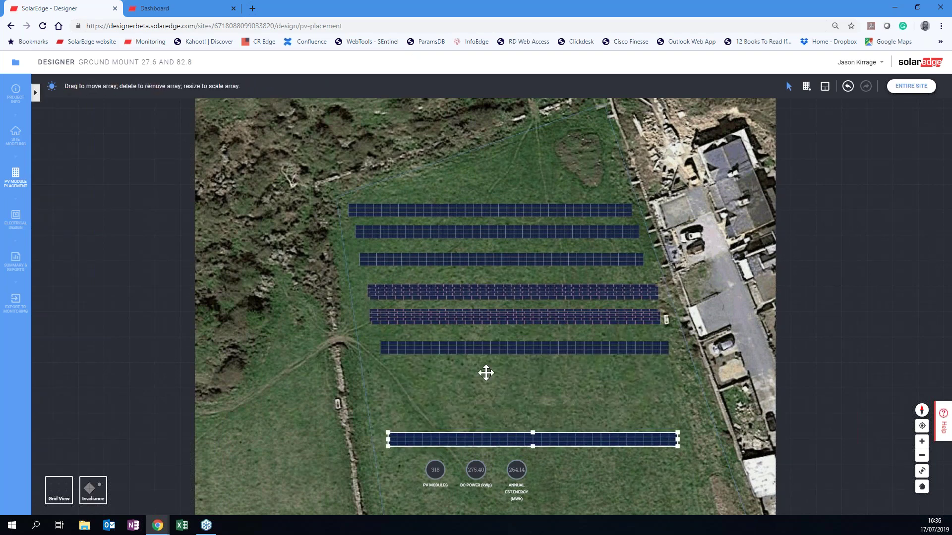
click(481, 325)
key(ctrl+c)
key(ctrl+v)
click(495, 399)
drag(495, 294, 513, 373)
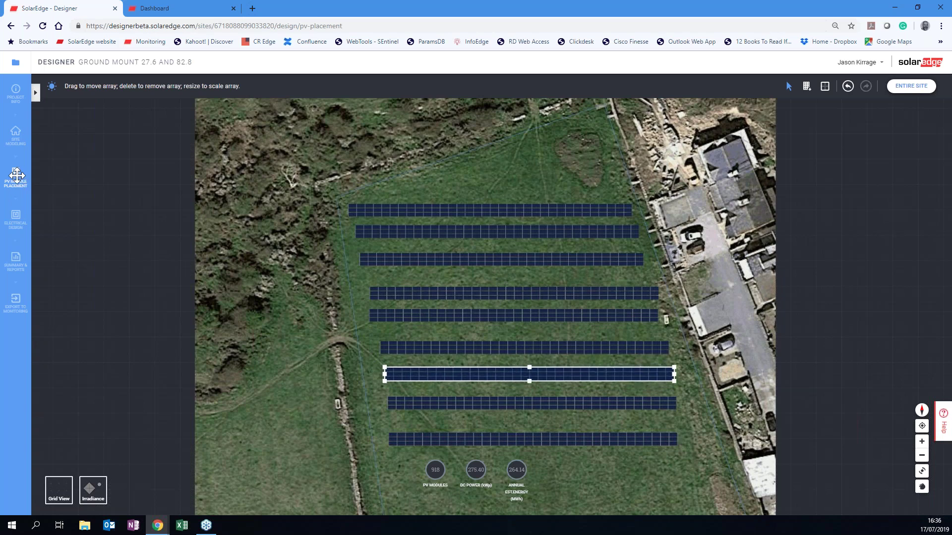
click(15, 220)
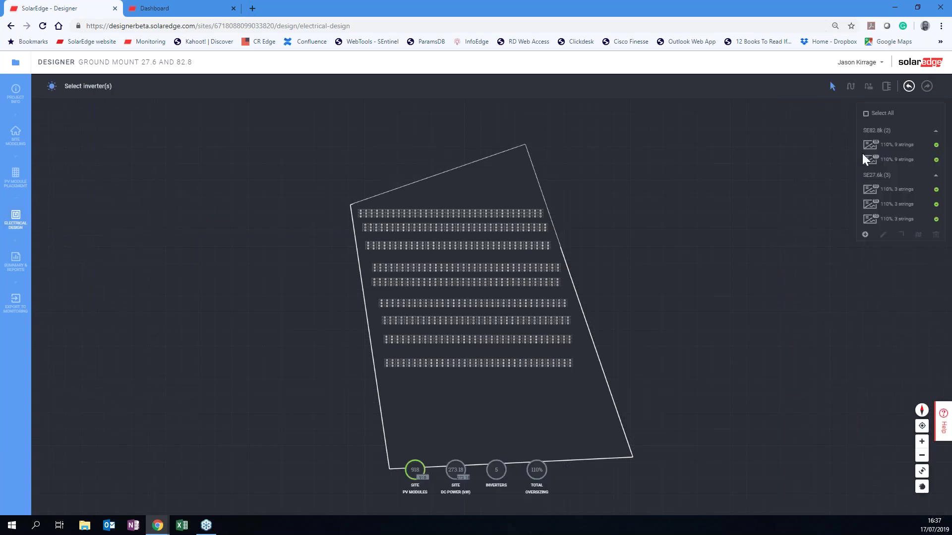
Rearrange the fifth, seventh and bottom module rows so all nine are evenly spaced.
click(887, 144)
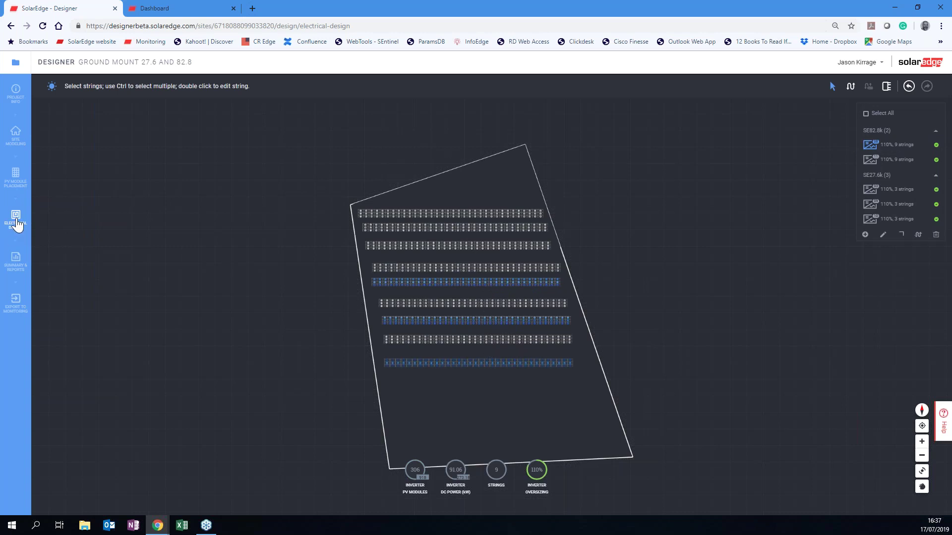
click(16, 180)
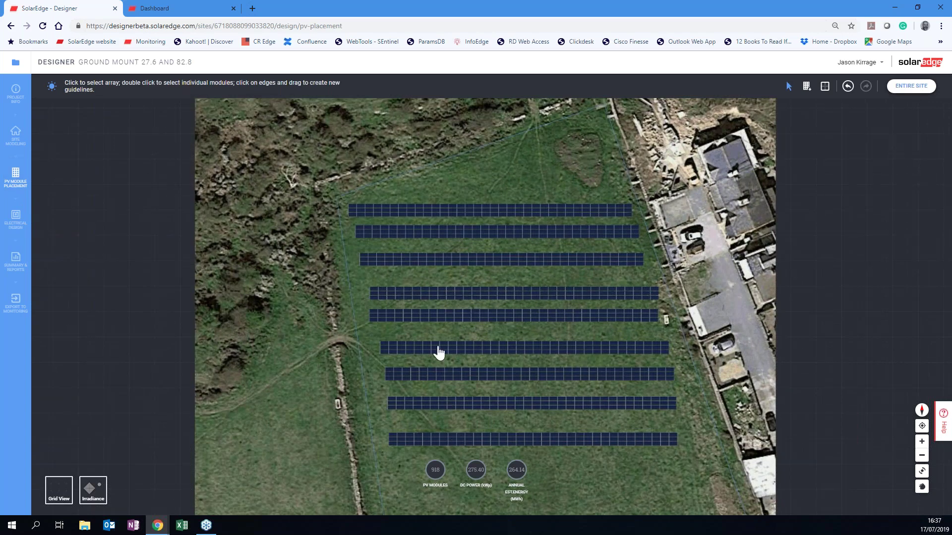
click(449, 319)
drag(464, 316, 490, 478)
click(464, 404)
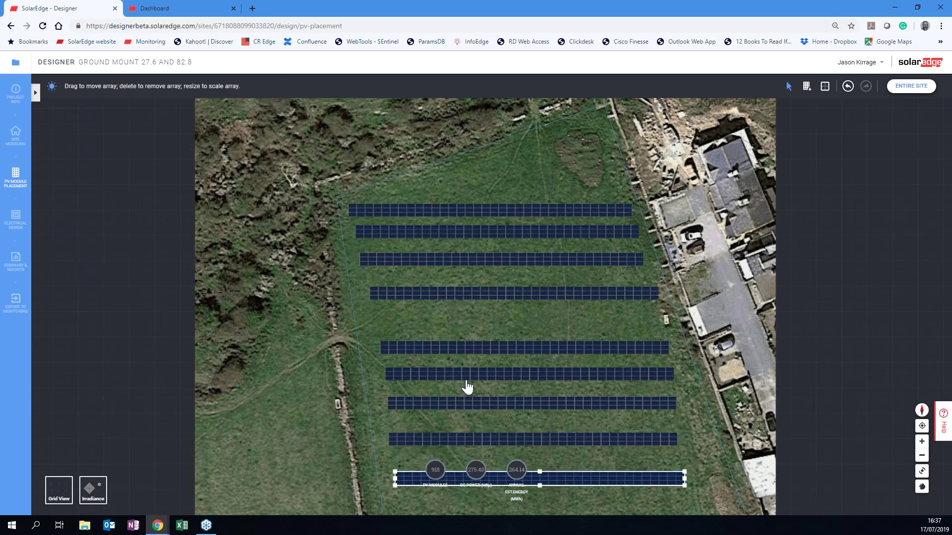
drag(464, 403, 453, 319)
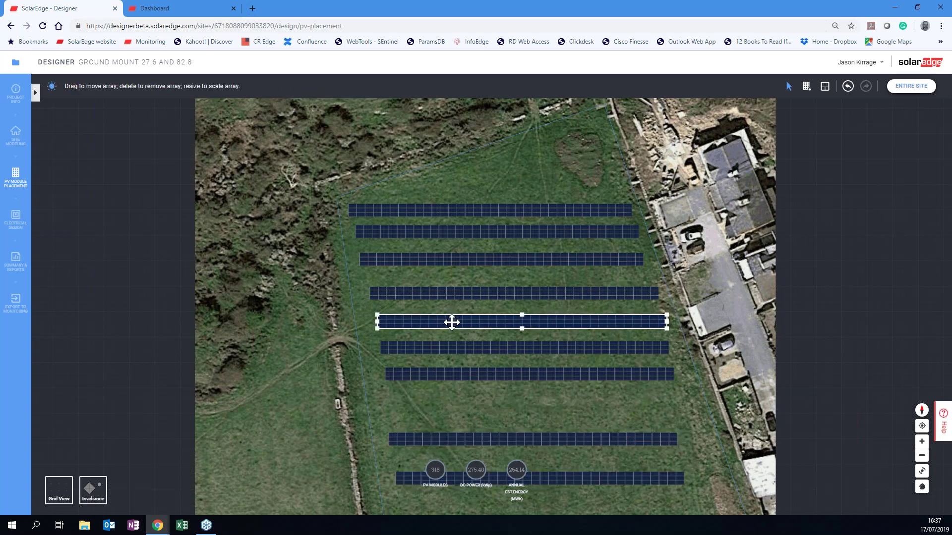
drag(531, 477, 528, 405)
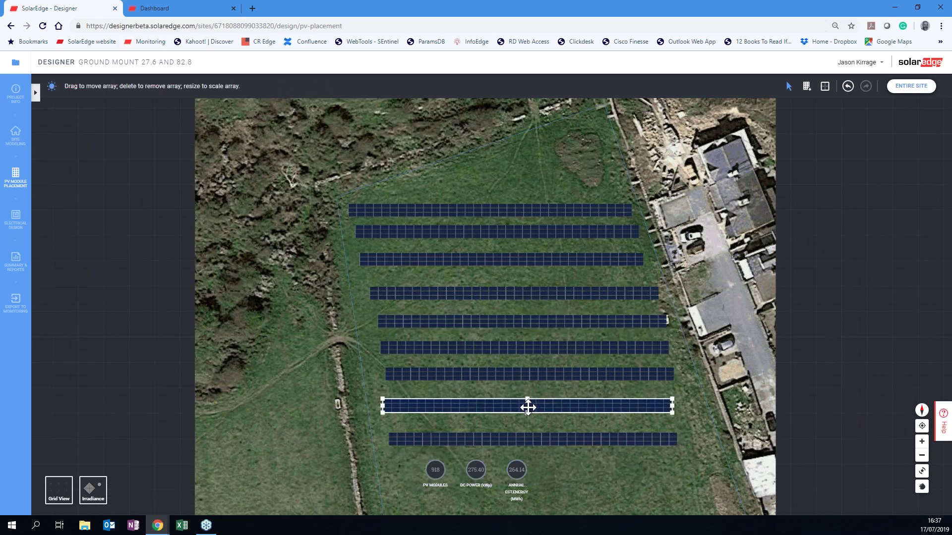
Check both SE82.8k inverters' strings and view the summary: 275.40 kWp, 265.13 MWh.
click(16, 221)
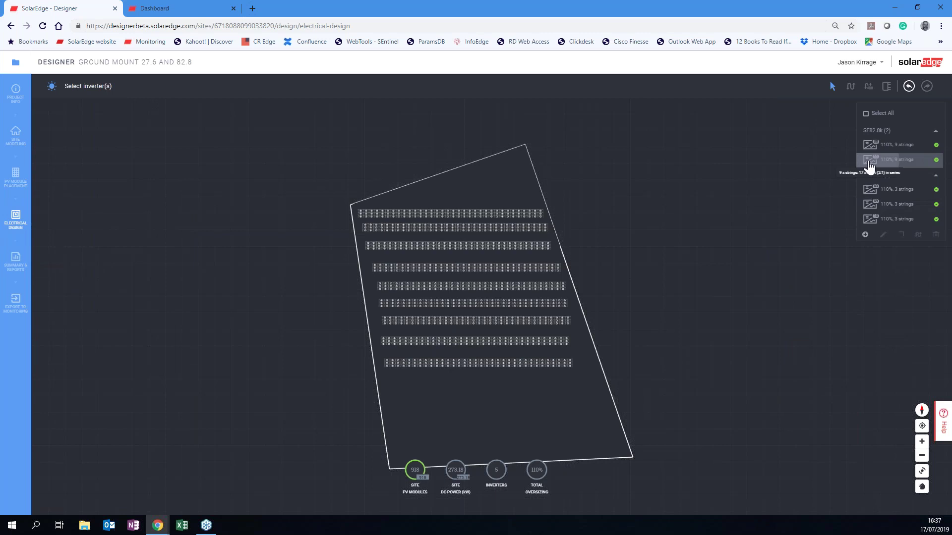
click(869, 164)
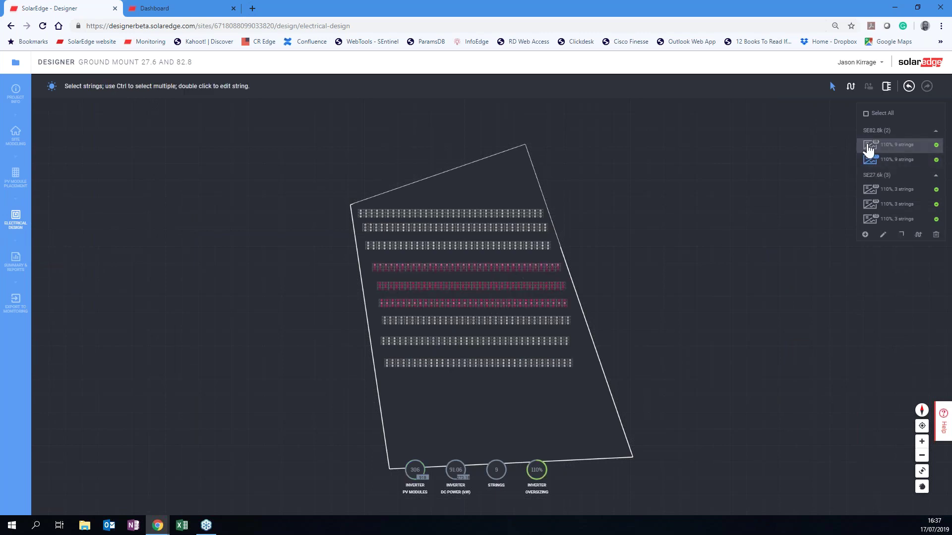
click(870, 144)
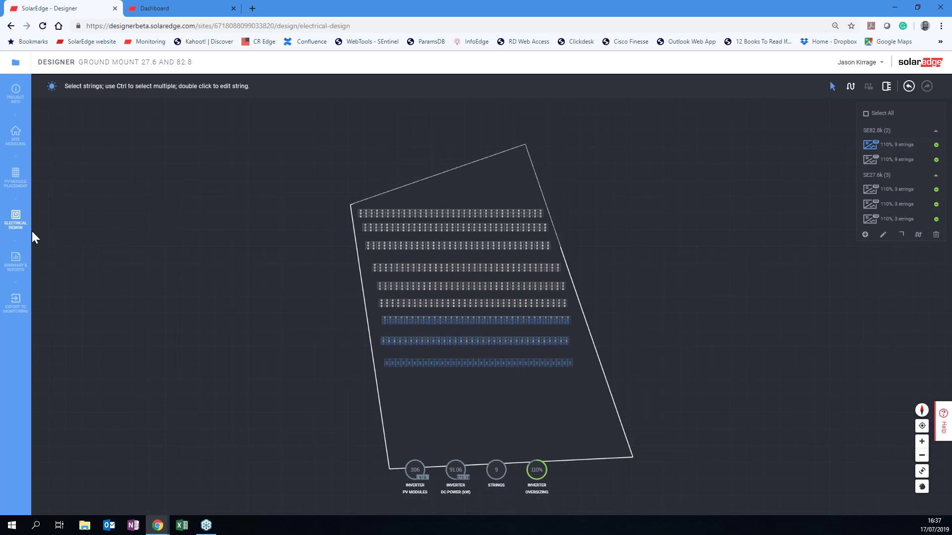
click(15, 261)
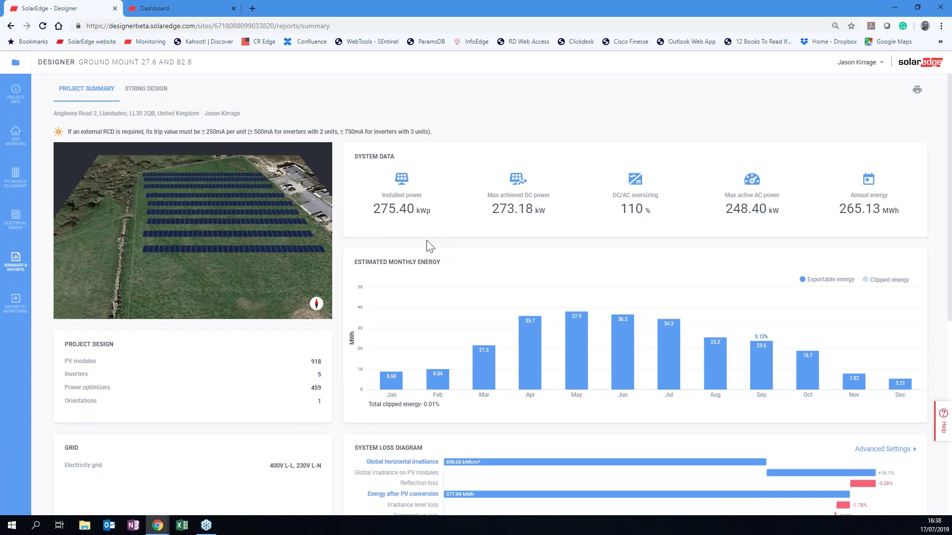
Review the summary's Electrical Design and BOM sections, then view Project Info.
scroll(429, 245, down, 5)
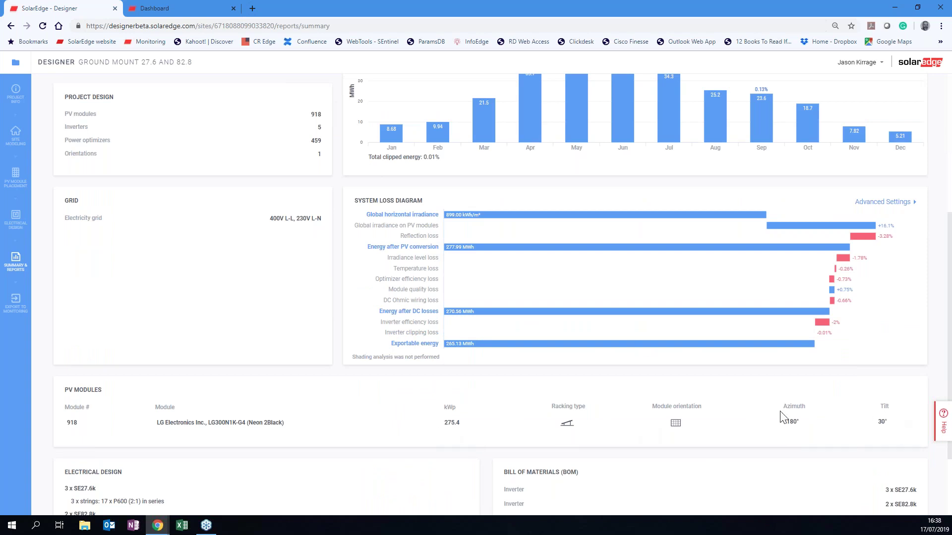
scroll(630, 329, down, 2)
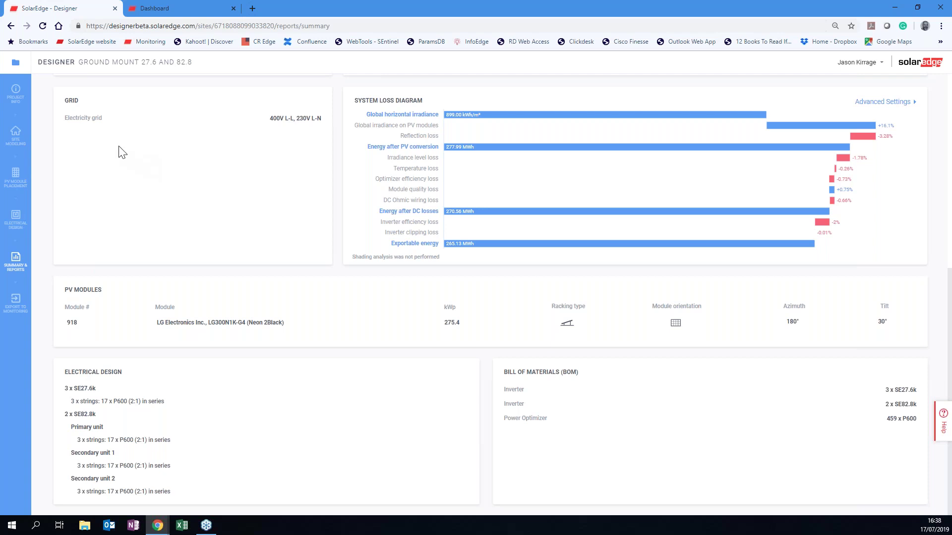
click(14, 91)
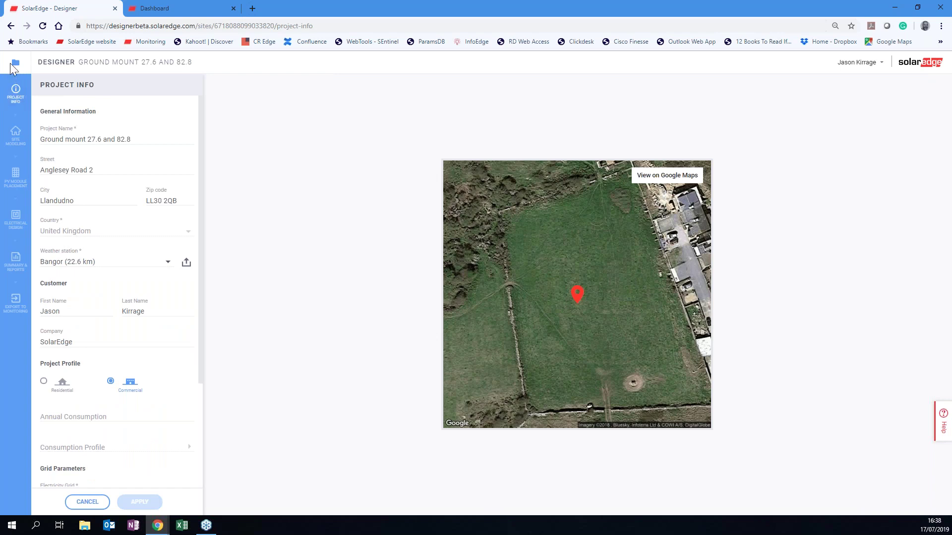
Open the 'East West design (angle)' project from Your Projects at its PV Module Placement stage.
click(14, 64)
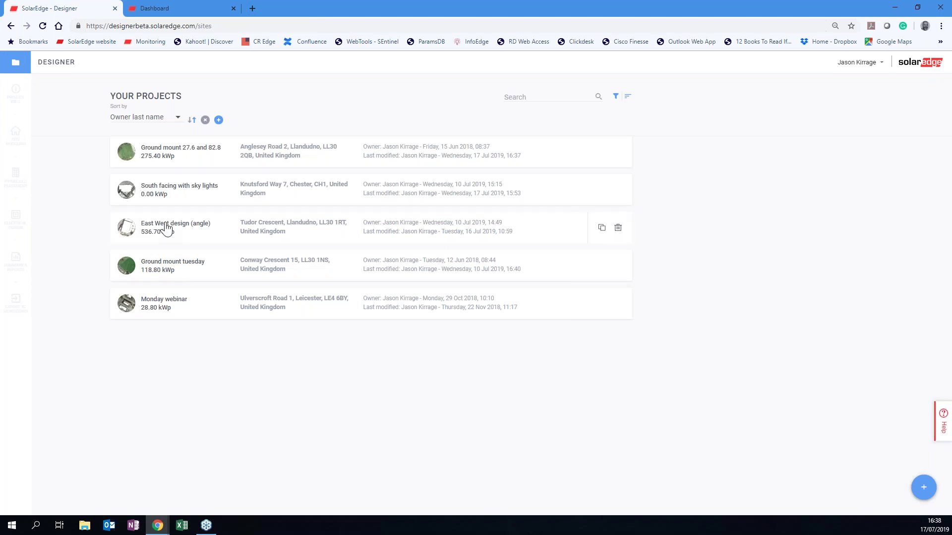
click(166, 228)
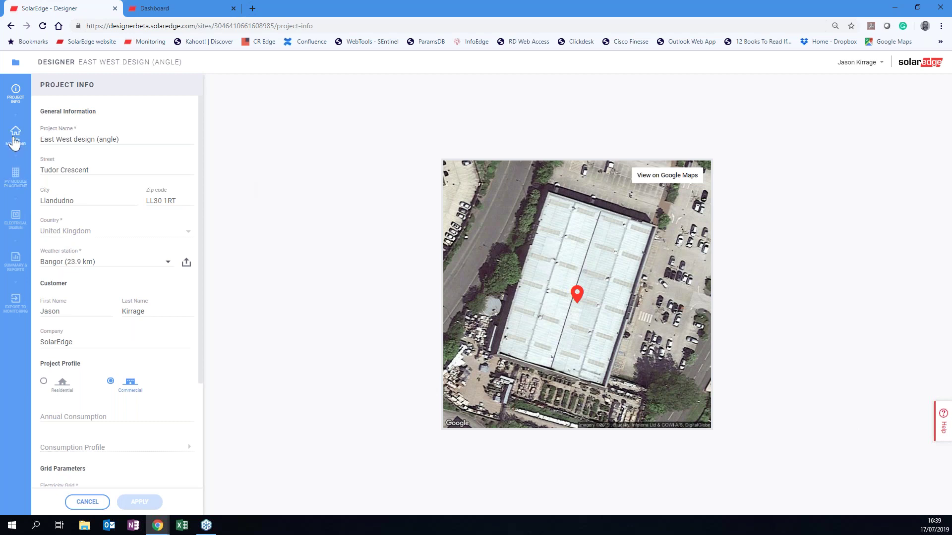
click(15, 141)
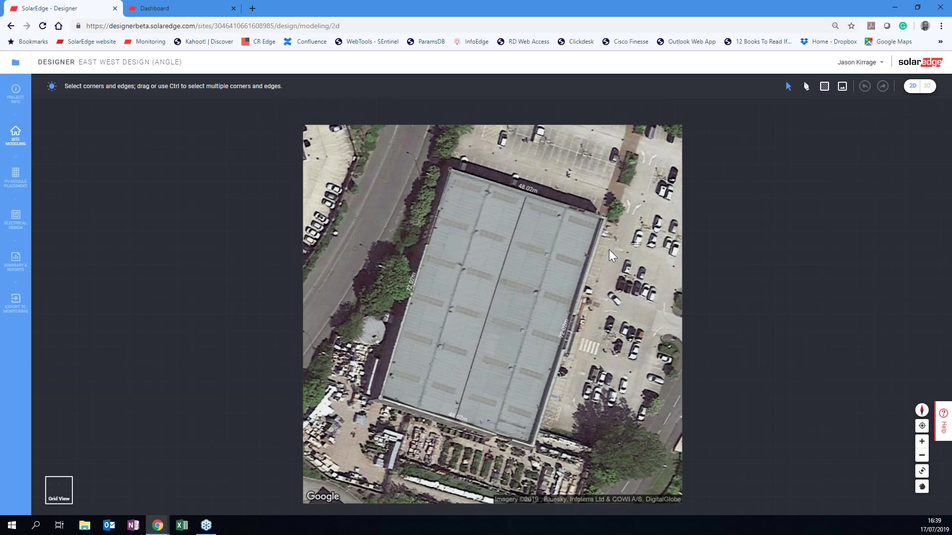
click(20, 183)
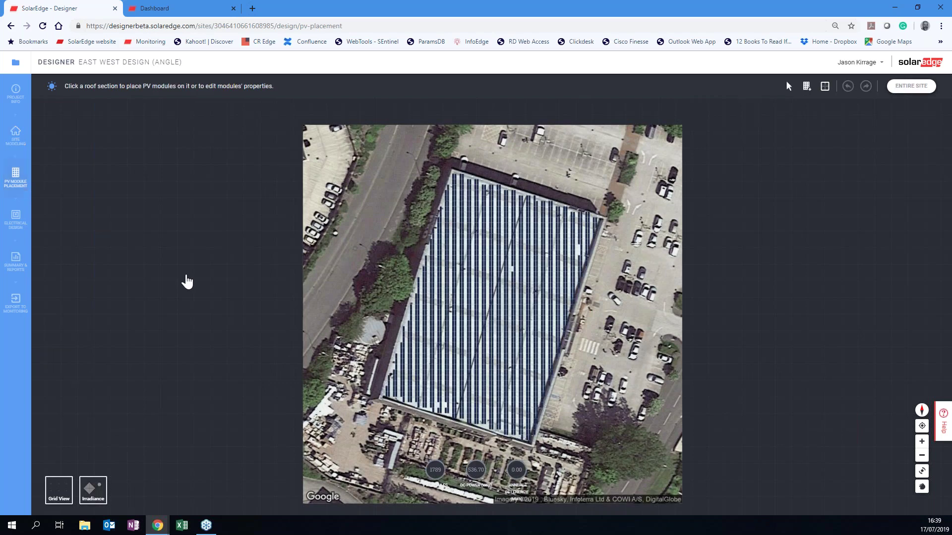
Set a warehouse roof array to tilted racking at 90° azimuth and 44° tilt.
scroll(426, 385, up, 3)
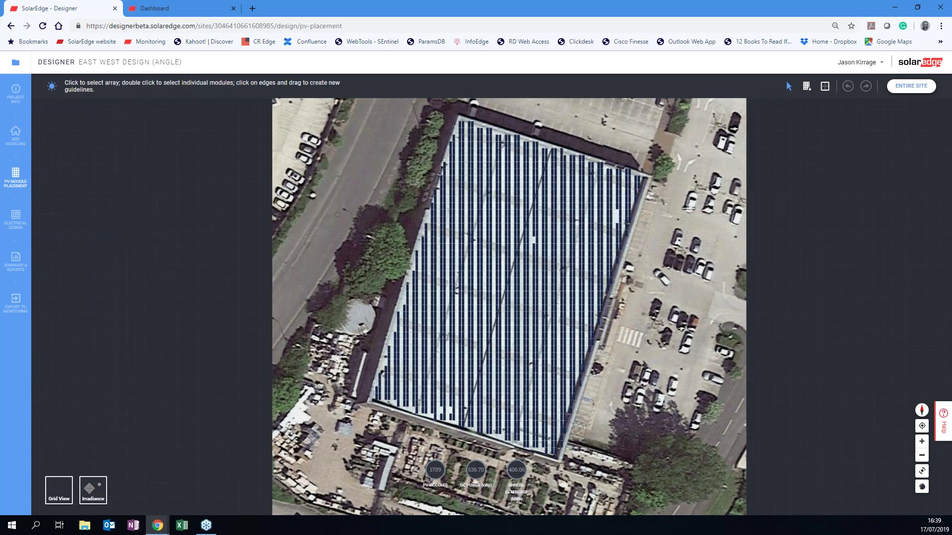
scroll(421, 387, up, 3)
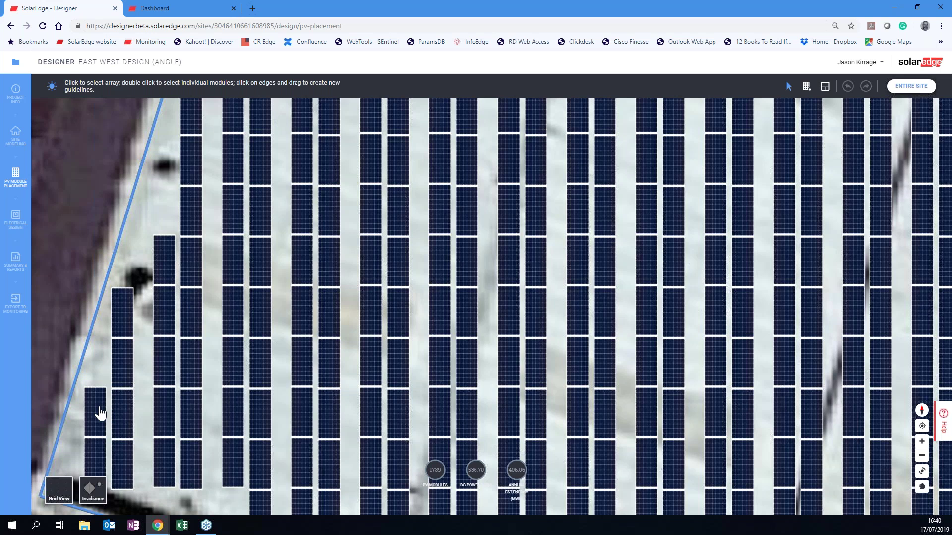
click(99, 412)
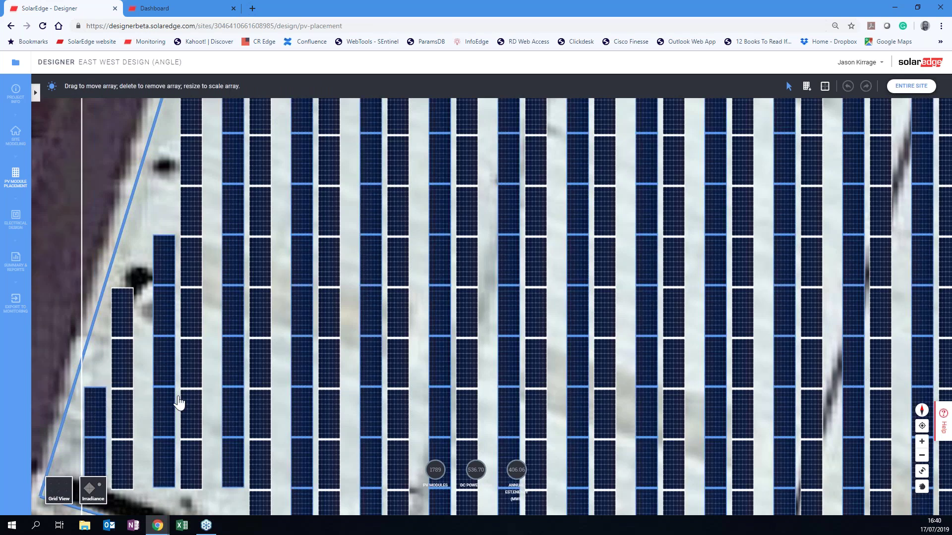
click(36, 92)
click(130, 418)
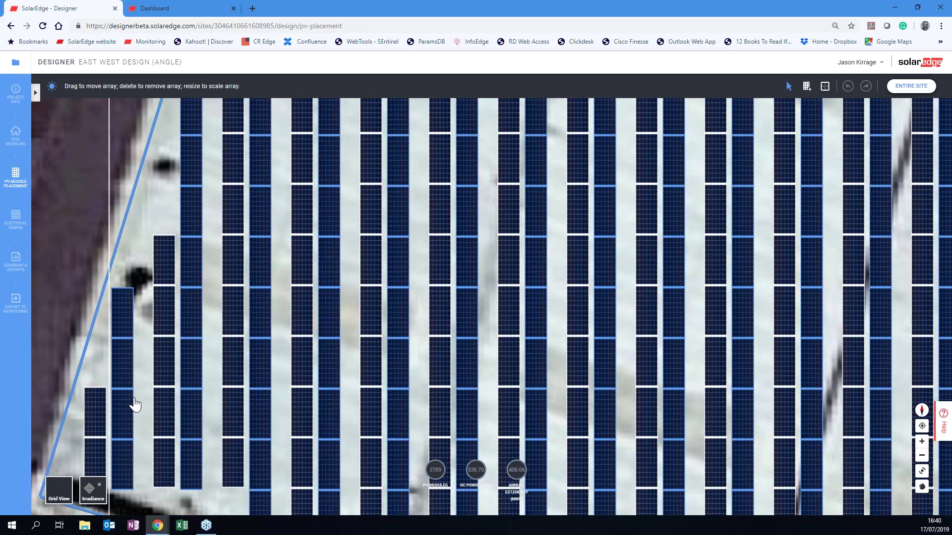
click(38, 93)
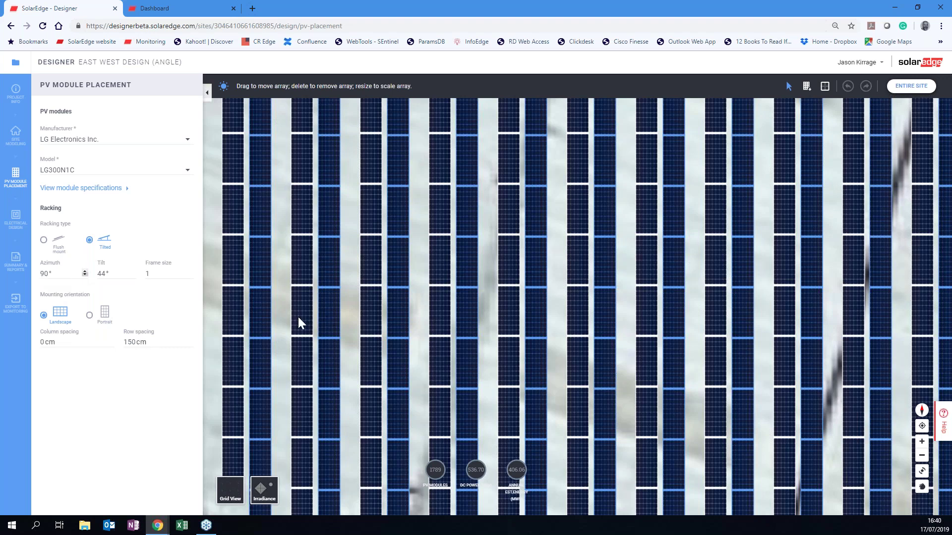
Apply the racking settings and inspect another roof array's placement settings.
click(207, 93)
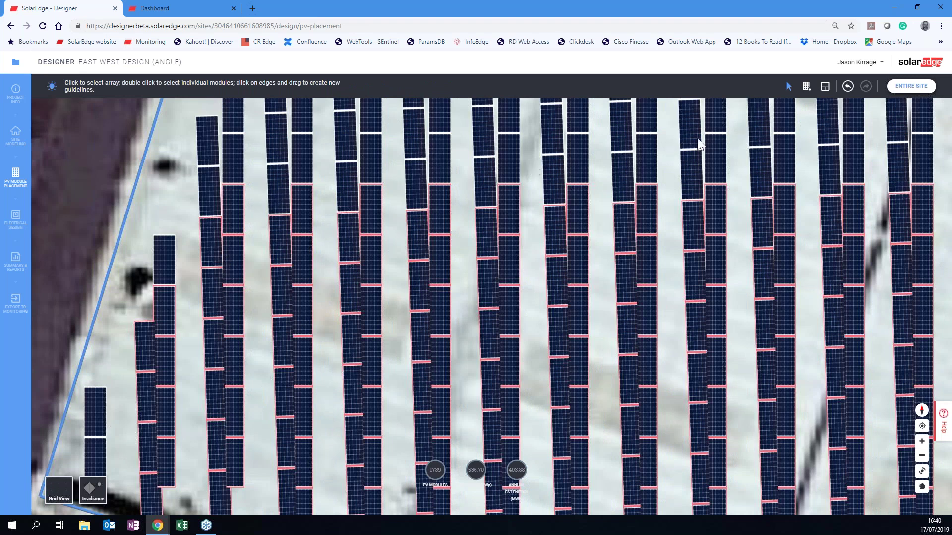
click(238, 250)
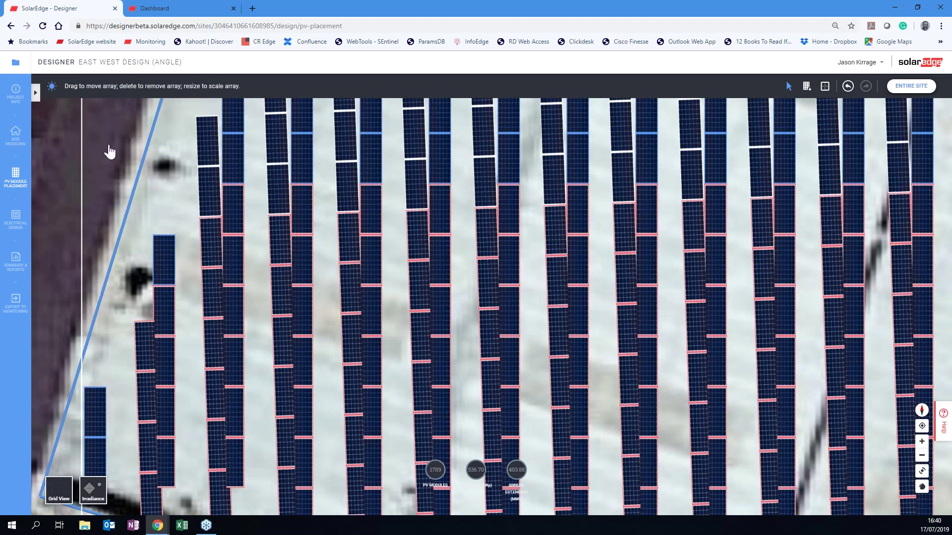
click(37, 92)
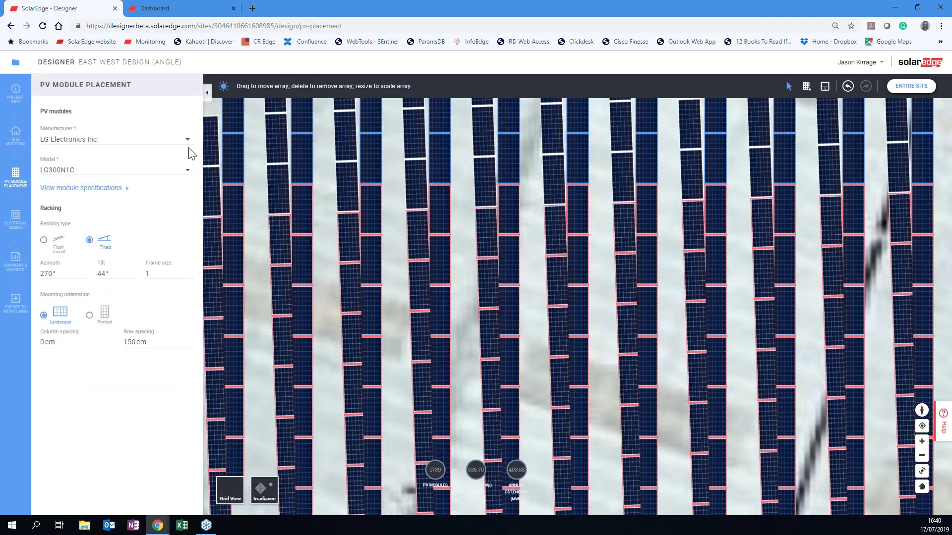
click(208, 95)
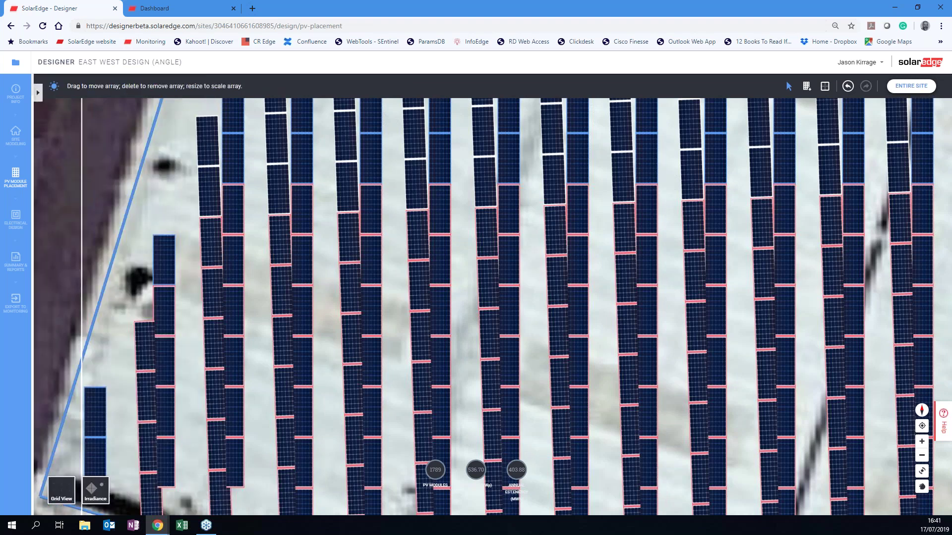
Change the small lower-left array's azimuth from 88° to 90° so its columns straighten.
click(150, 449)
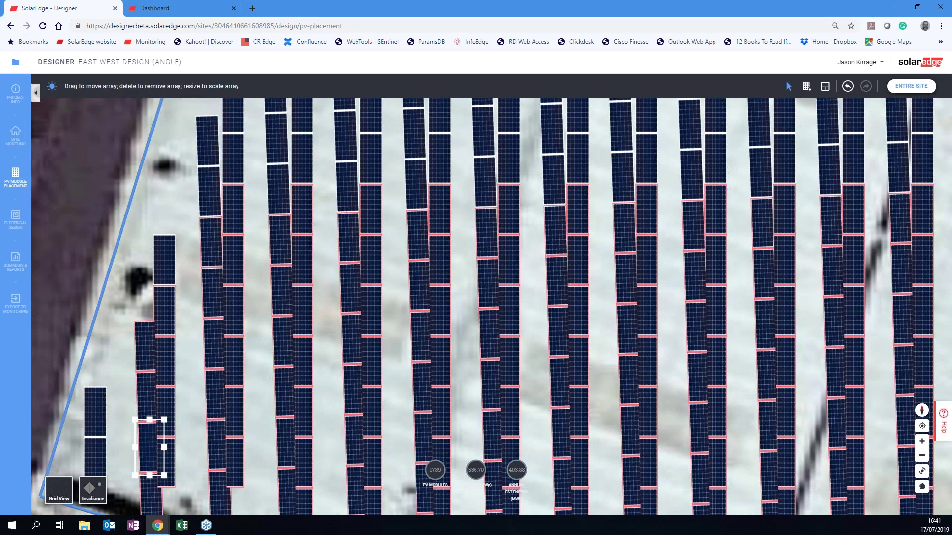
click(36, 92)
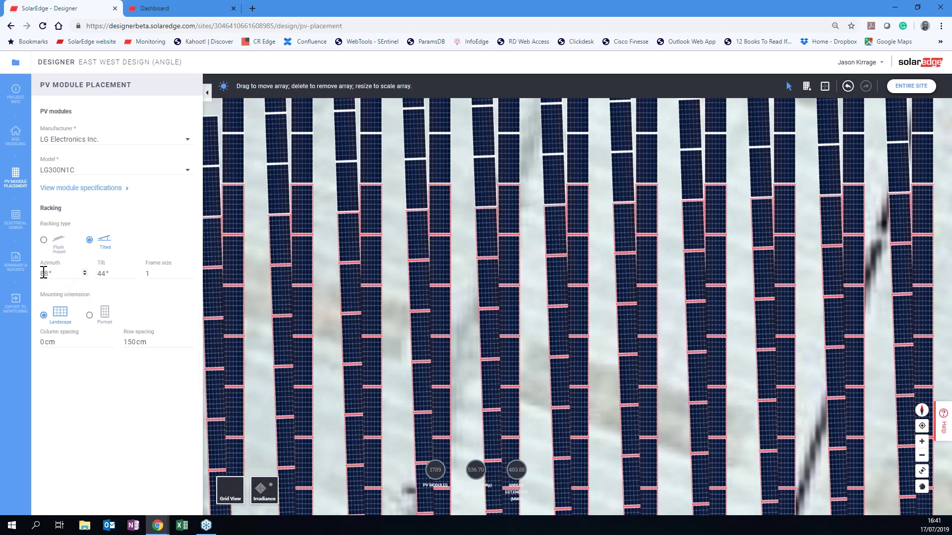
double_click(50, 274)
text(90)
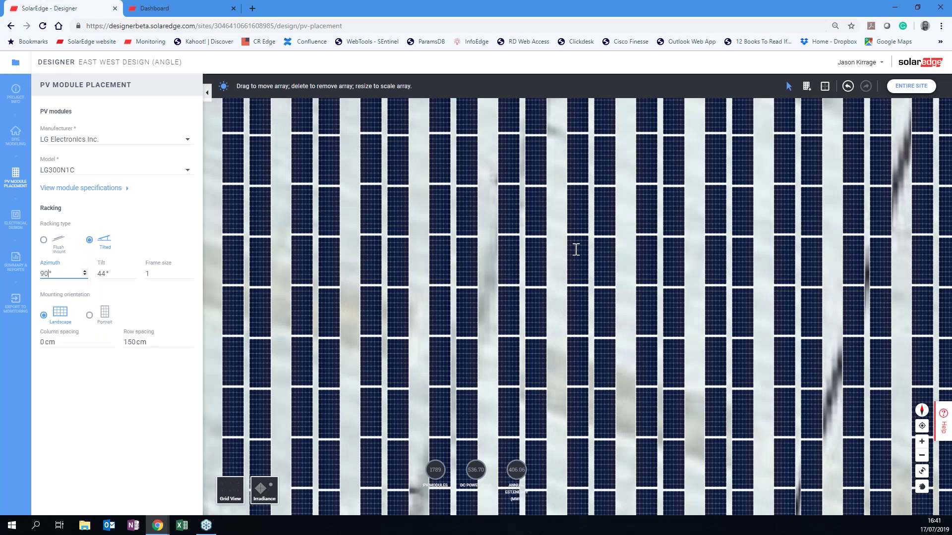
click(207, 92)
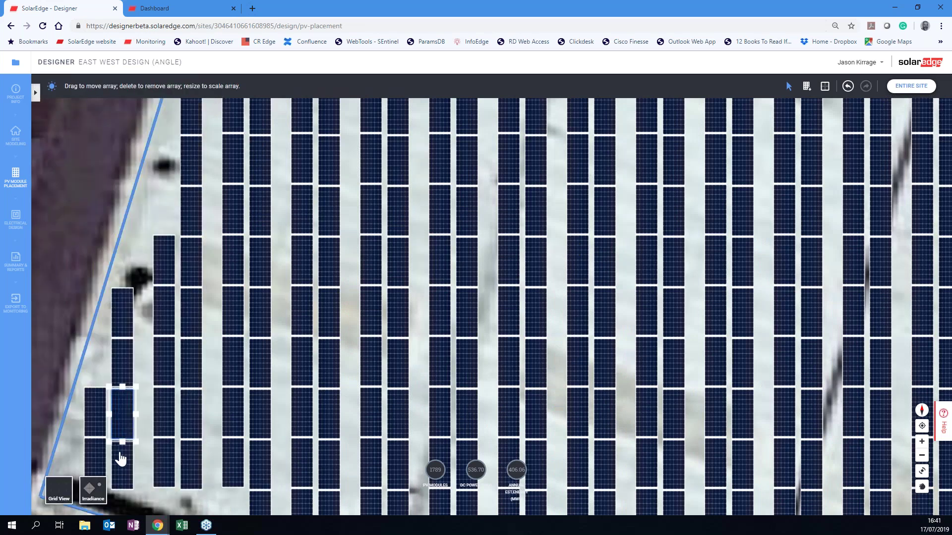
Shift the large module array left and up to a valid spot near the roof edge.
click(118, 456)
click(117, 378)
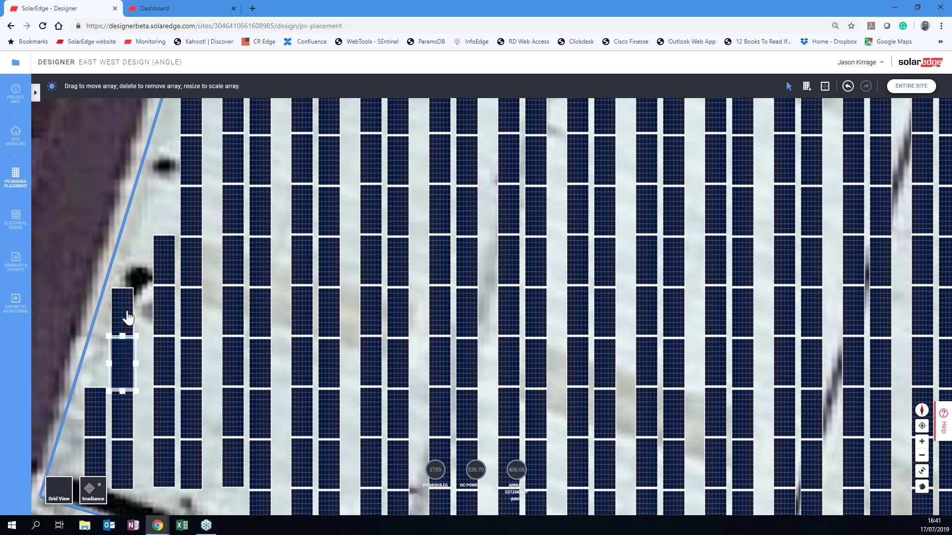
click(127, 315)
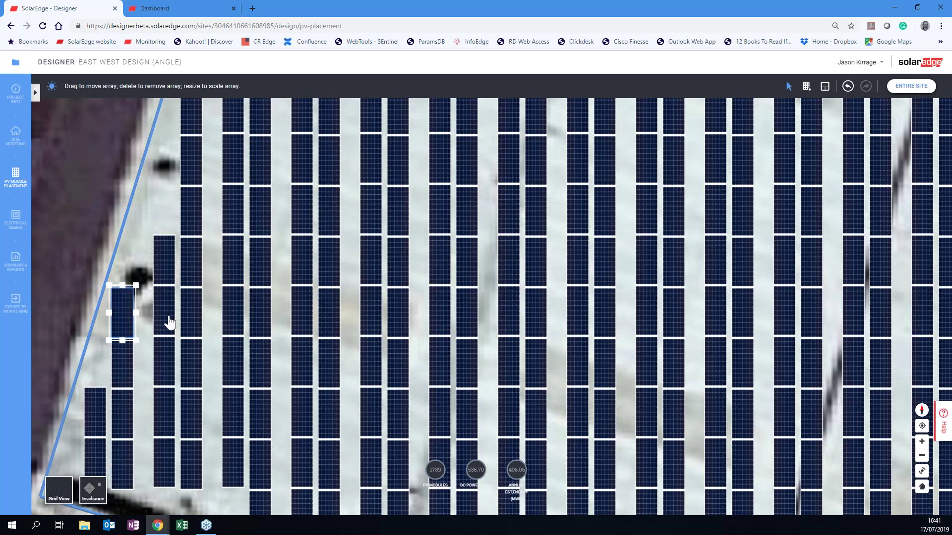
click(170, 322)
drag(170, 322, 111, 320)
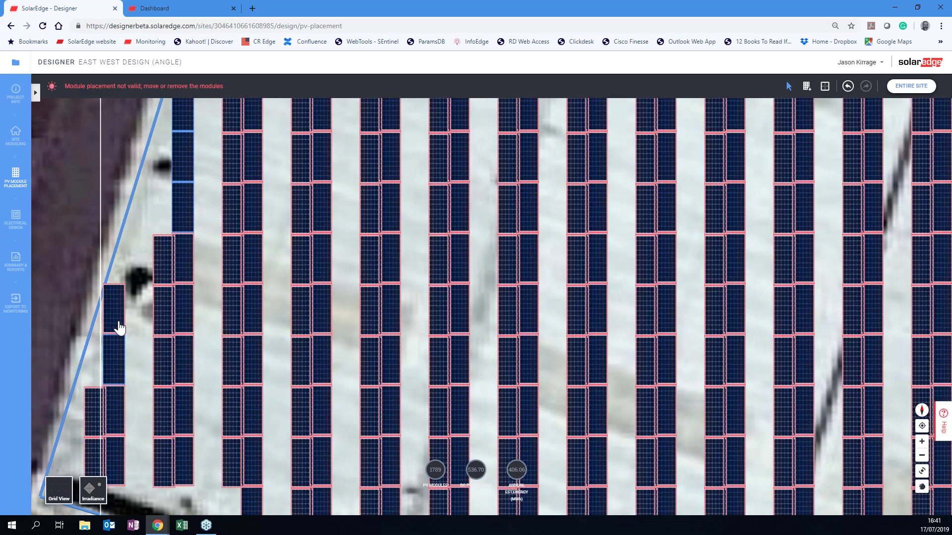
drag(121, 324, 124, 332)
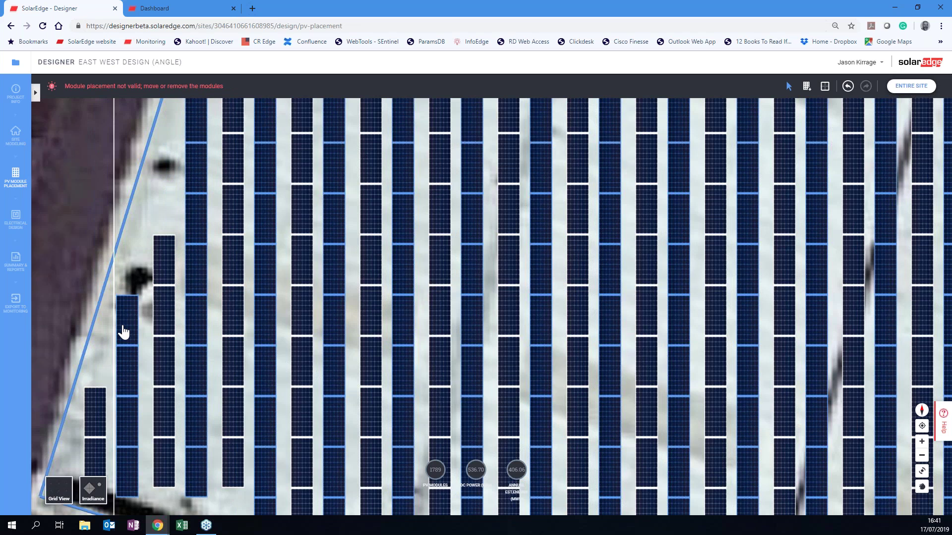
drag(124, 332, 124, 332)
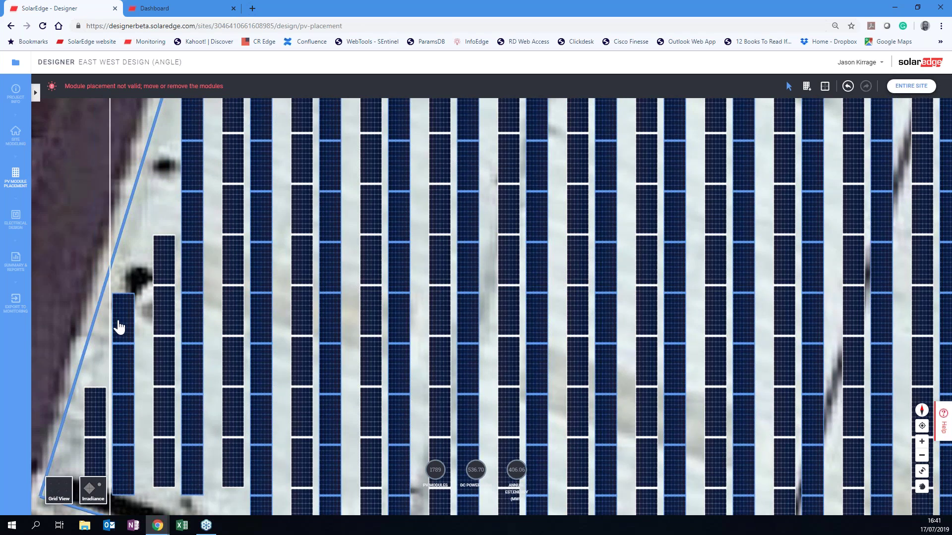
drag(118, 322, 116, 319)
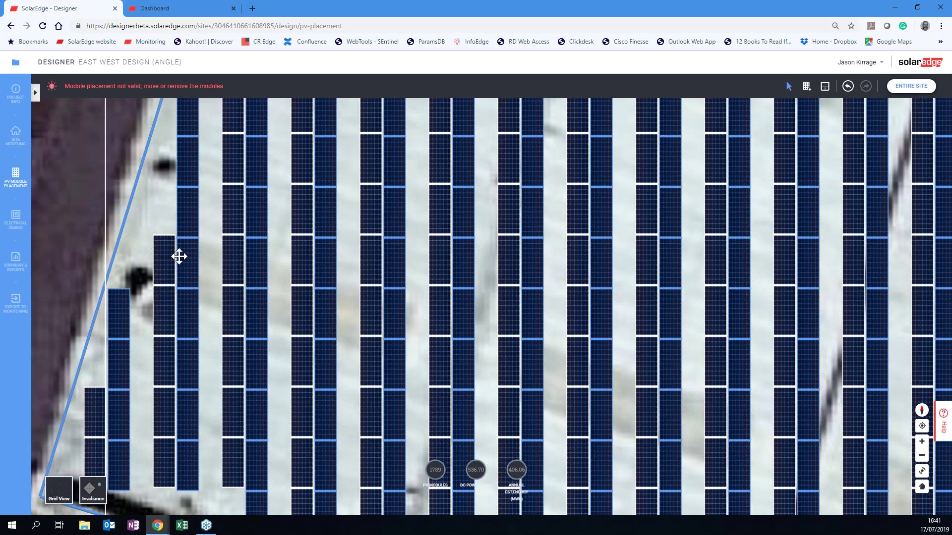
click(372, 302)
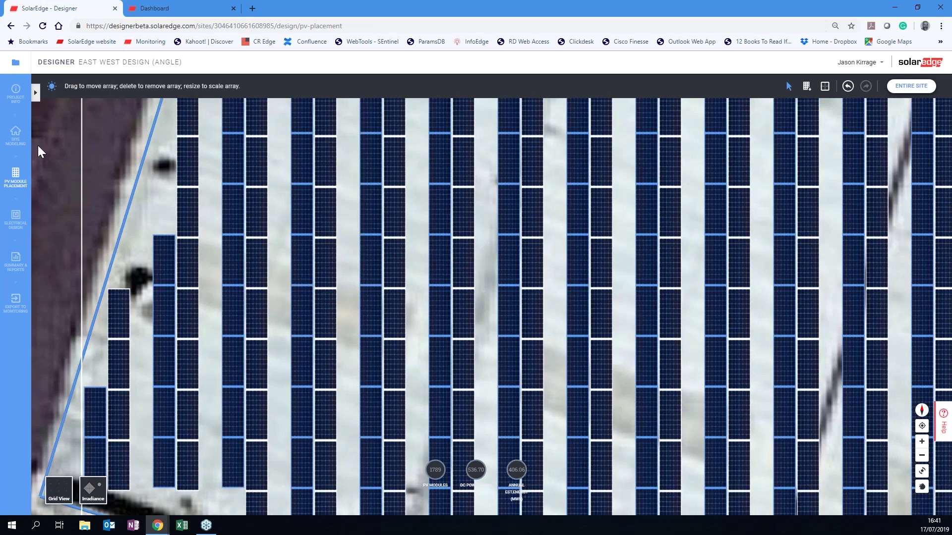
click(15, 218)
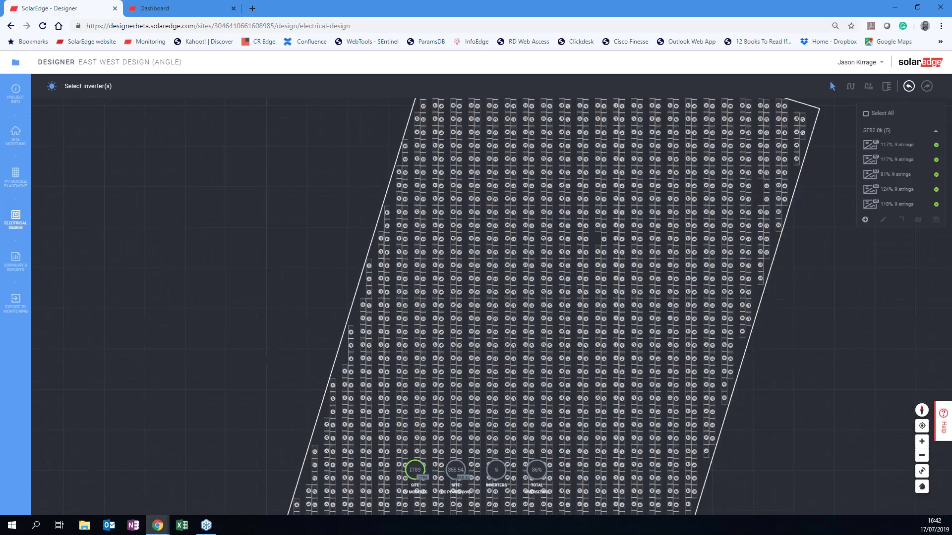
Delete all five SE82.8k inverters at once, leaving 0 strings.
scroll(430, 285, up, 5)
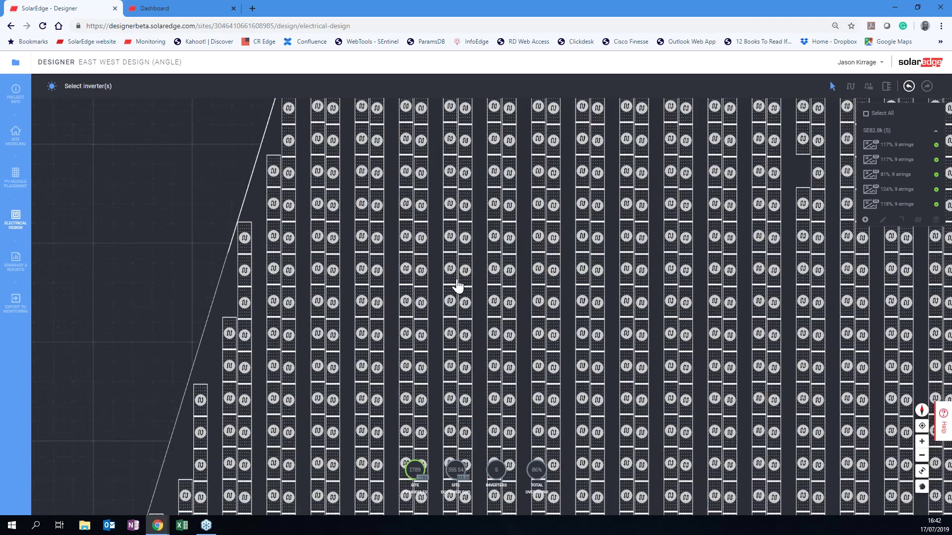
scroll(457, 286, down, 5)
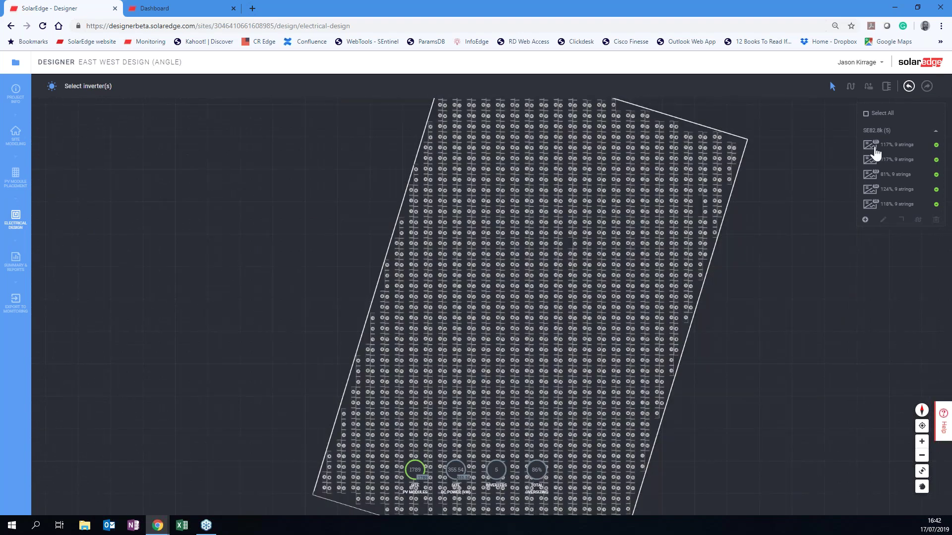
mouse_move(871, 161)
click(866, 115)
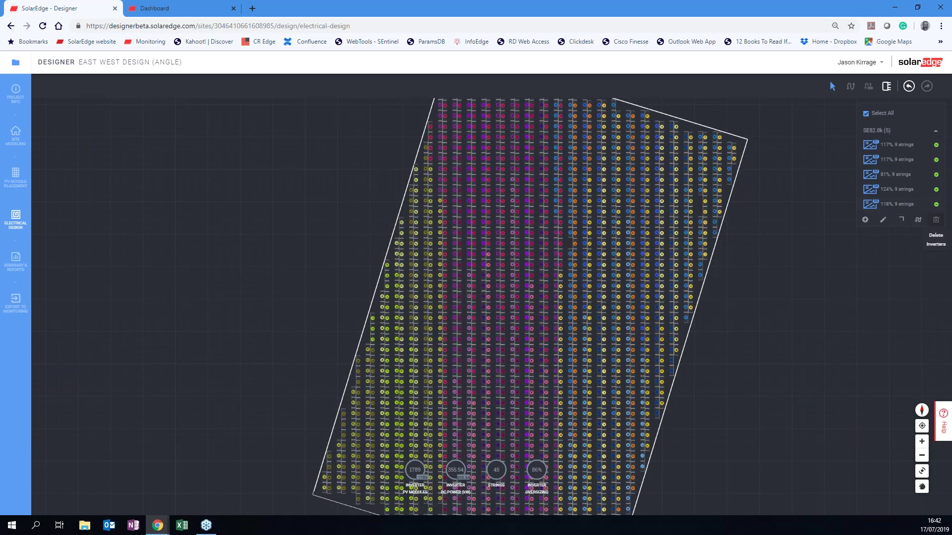
click(936, 219)
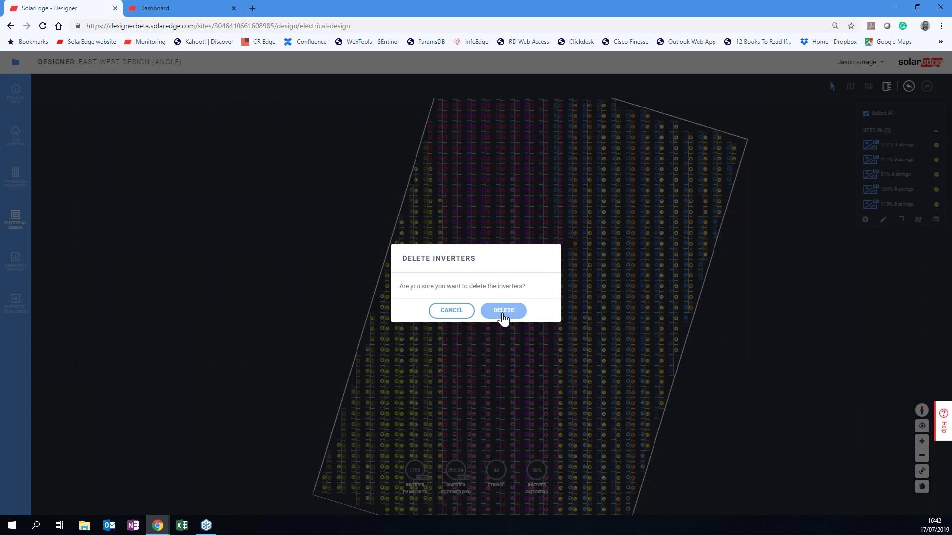
click(503, 312)
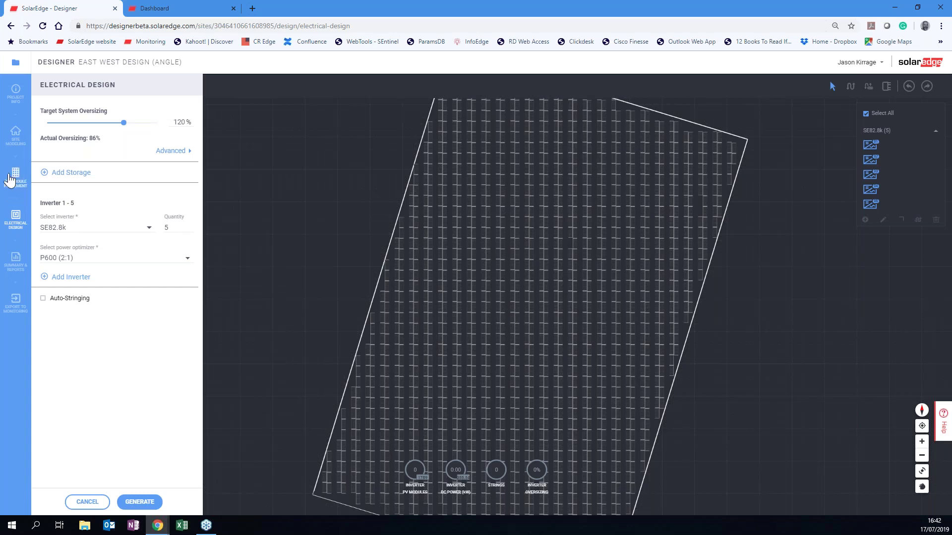
Set Target System Oversizing to 134% for four SE82.8k inverters plus one SE25k.
click(16, 177)
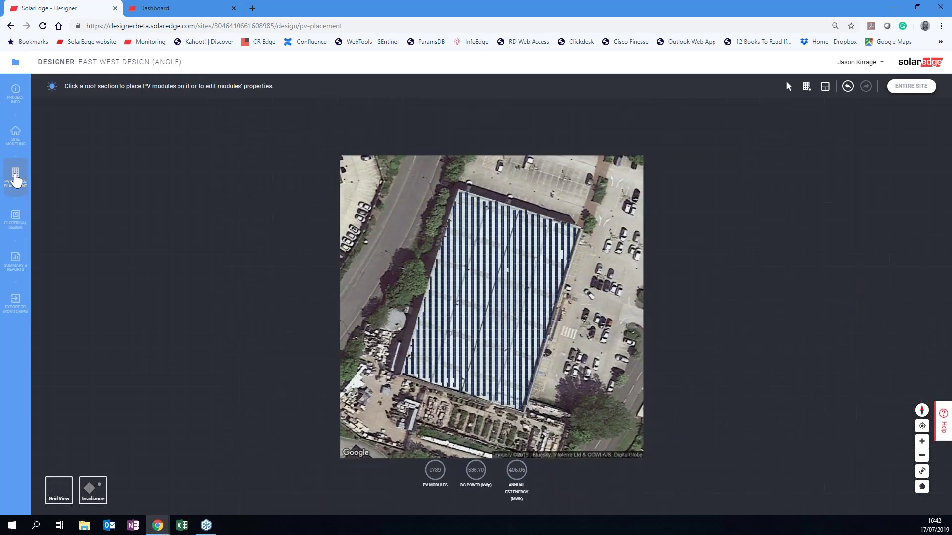
click(516, 229)
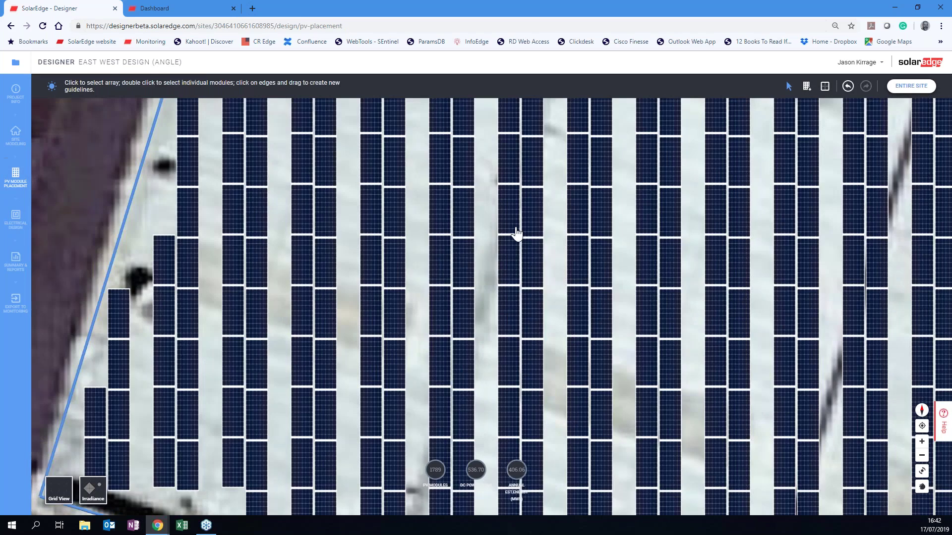
click(16, 216)
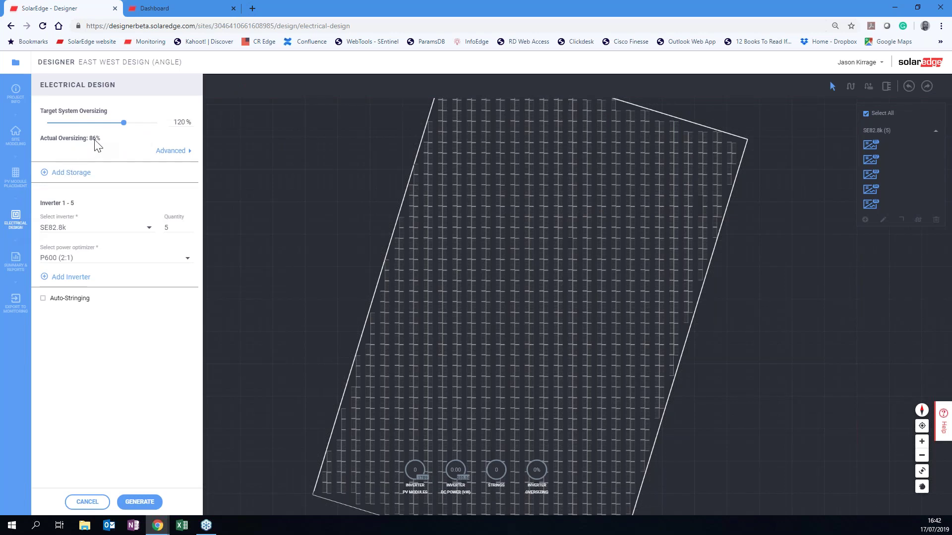
drag(124, 125, 106, 127)
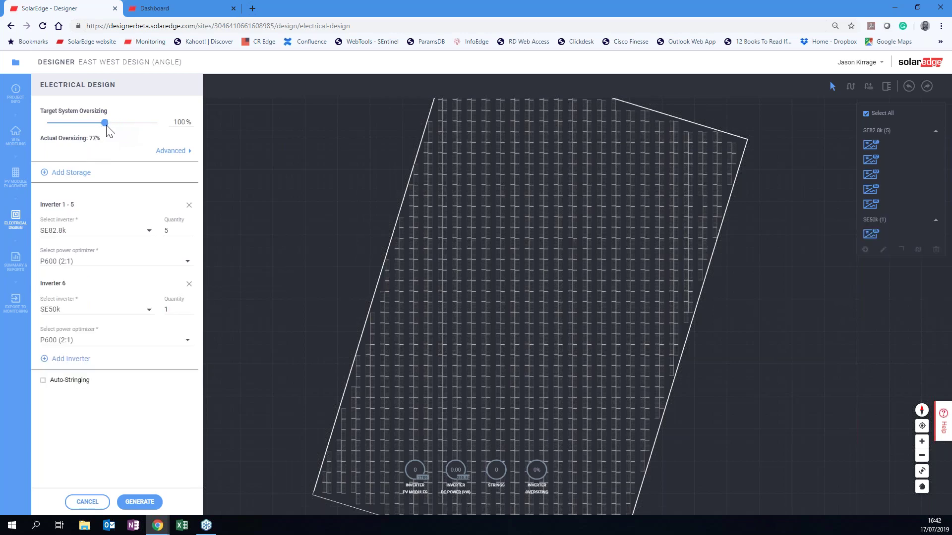
drag(105, 124, 137, 128)
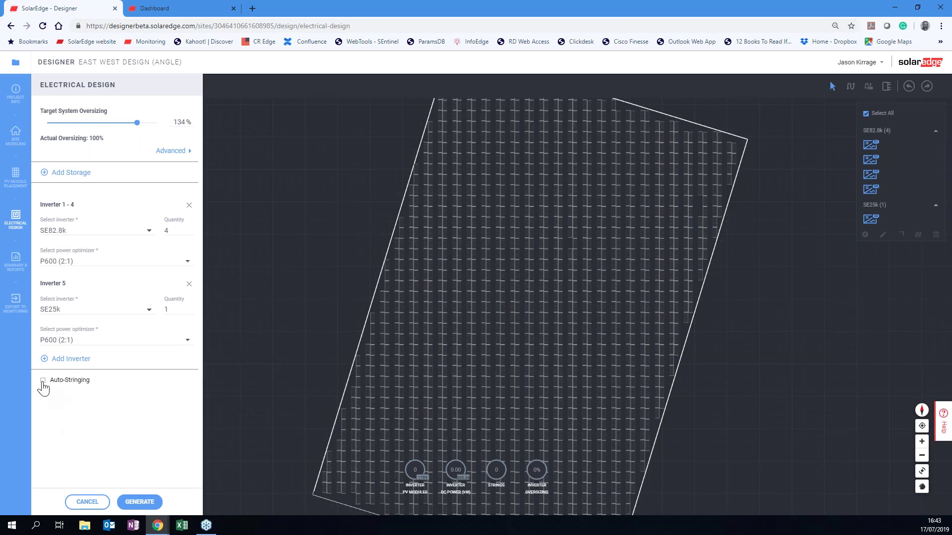
Turn on auto-stringing and generate 41 strings on four SE82.8k inverters and one SE25k inverter.
click(43, 381)
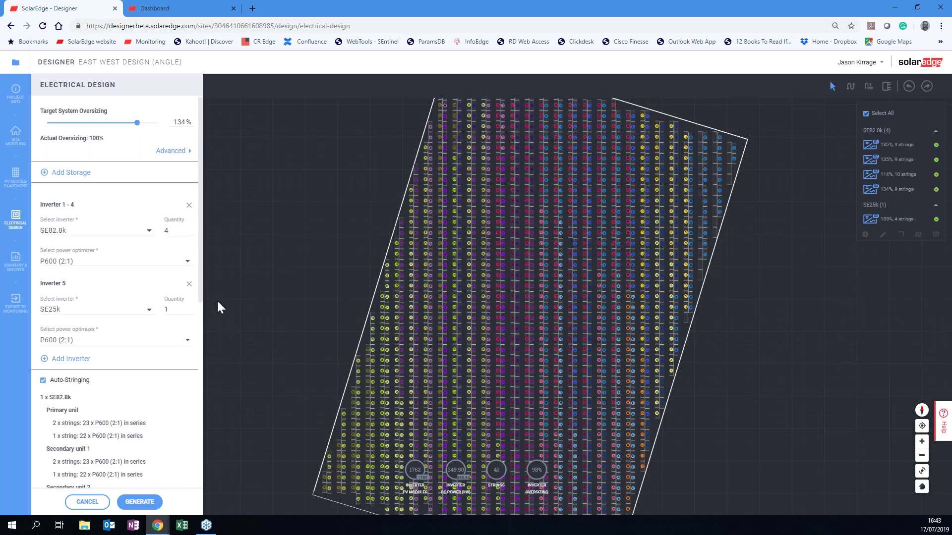
scroll(203, 293, down, 1)
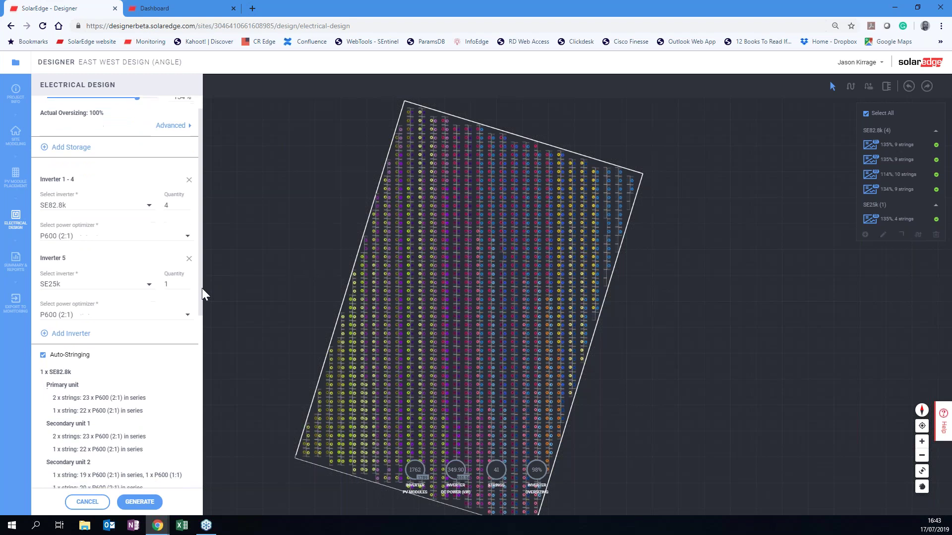
scroll(207, 310, down, 4)
scroll(211, 352, down, 1)
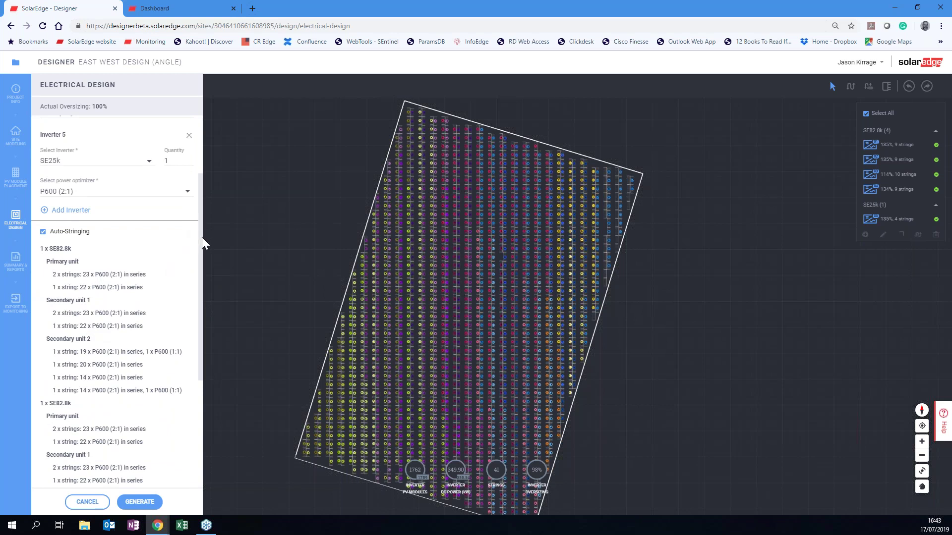
scroll(204, 253, down, 1)
scroll(203, 255, down, 2)
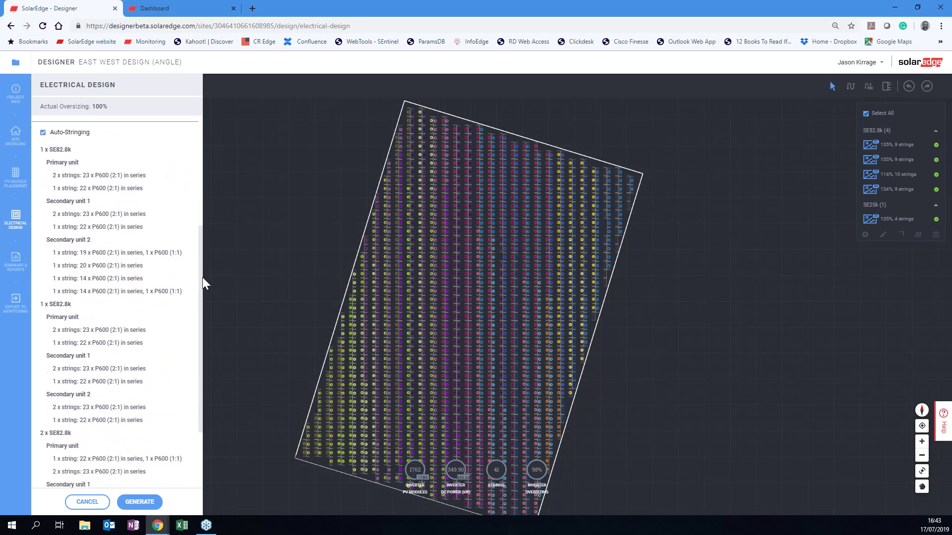
scroll(205, 302, down, 3)
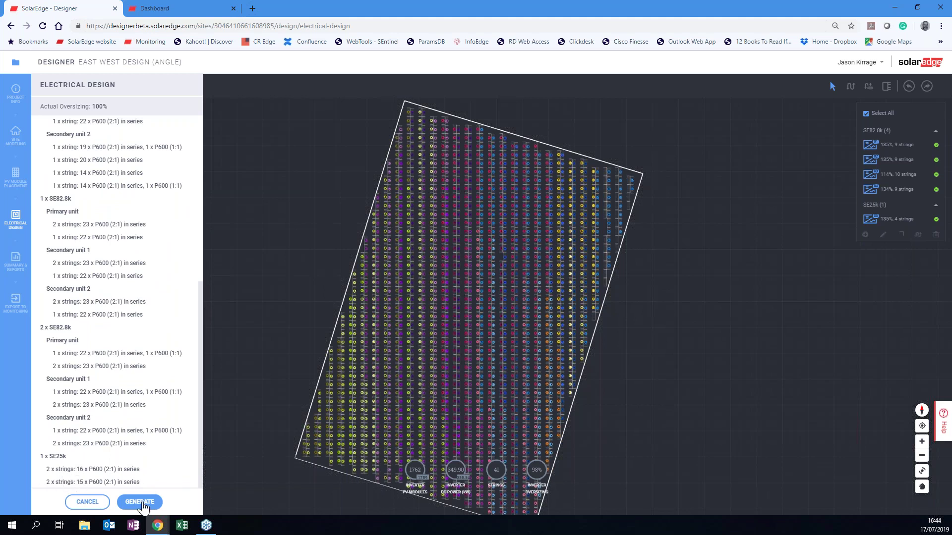
click(141, 502)
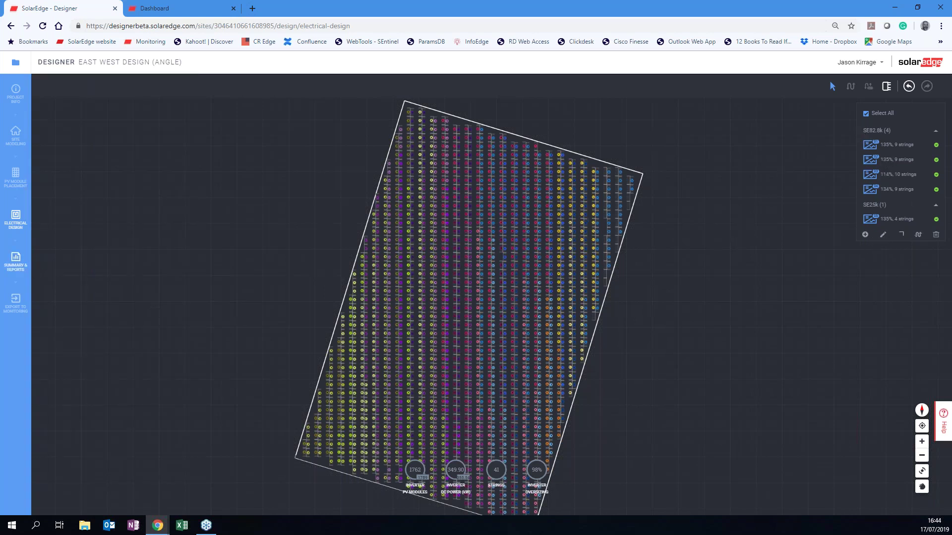
Review the Project Summary: 528.60 kWp, 399.39 MWh per year, 1762 modules, 5 inverters.
click(16, 259)
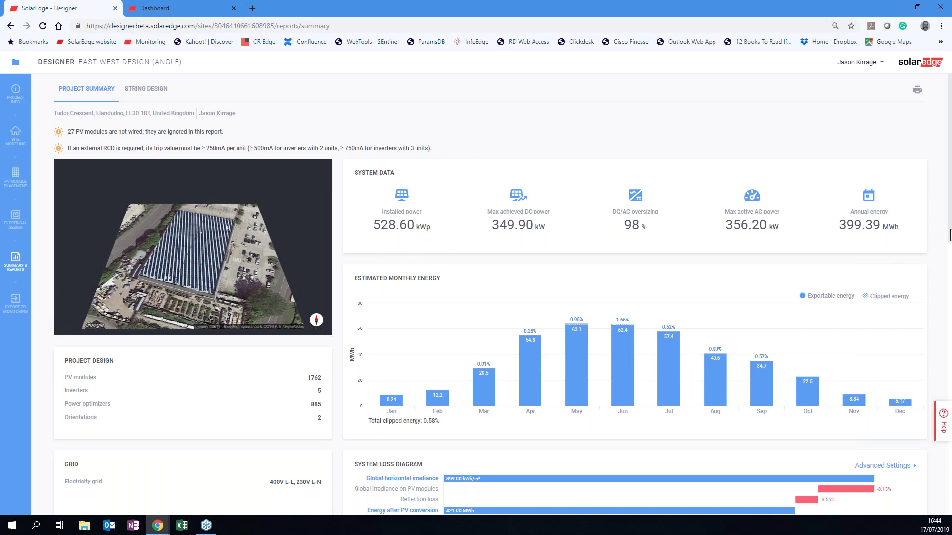
scroll(729, 205, down, 3)
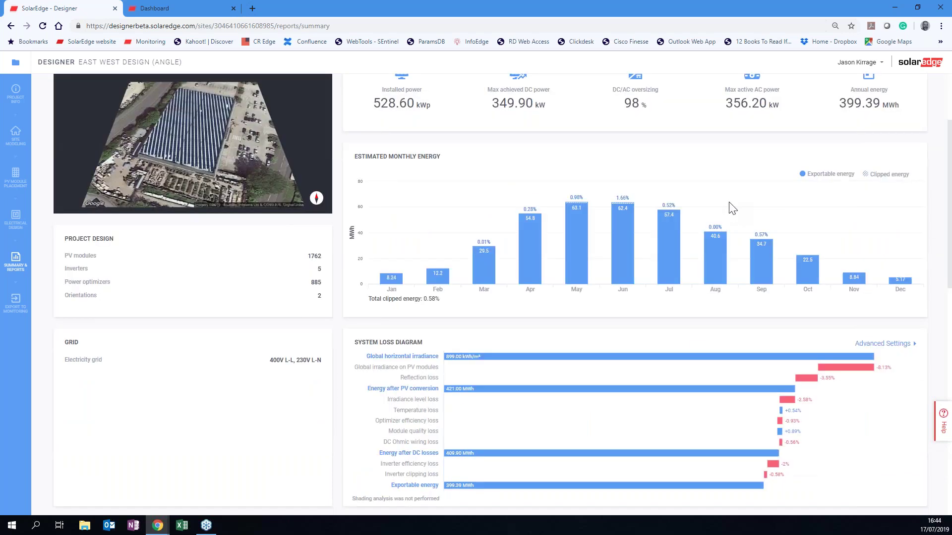
scroll(732, 208, down, 10)
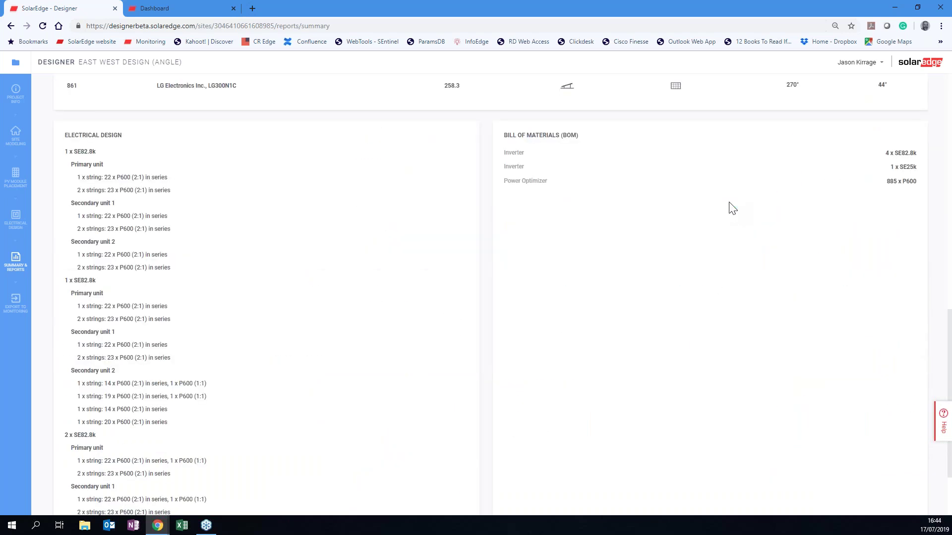
scroll(732, 207, up, 5)
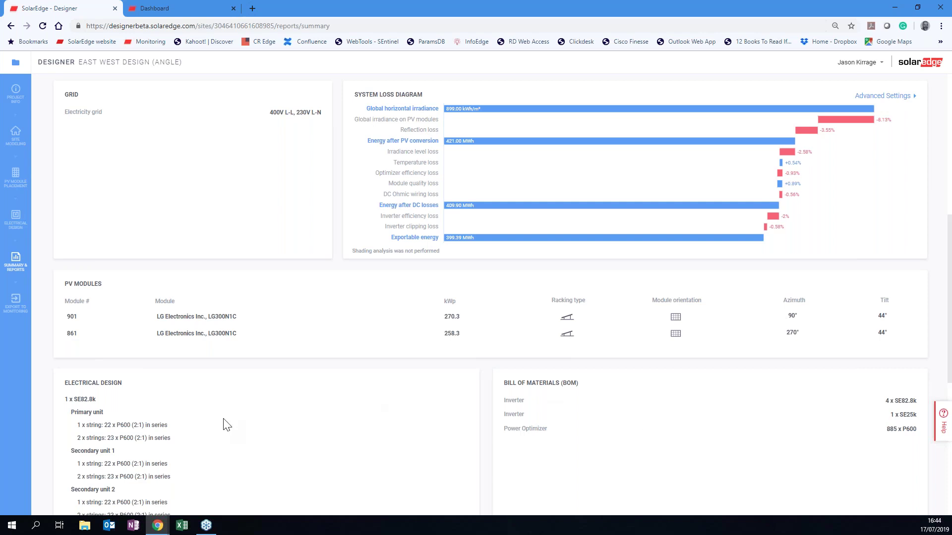
scroll(224, 424, down, 5)
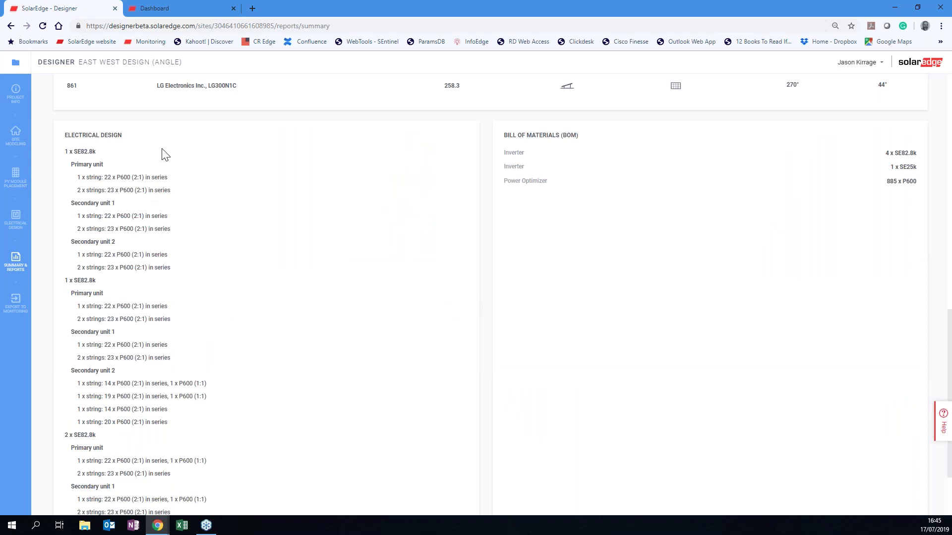
scroll(297, 268, up, 14)
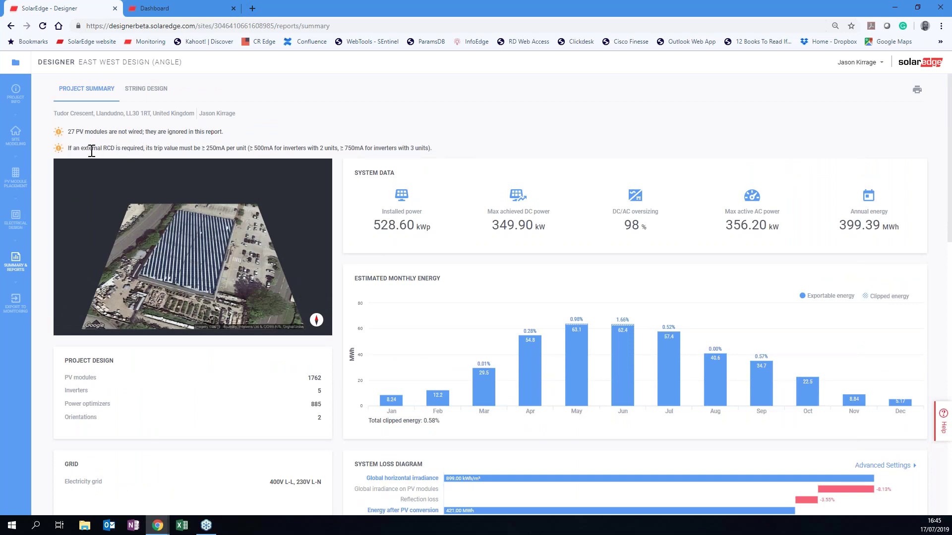
Switch to the String Design report and zoom out to see the whole array.
click(139, 91)
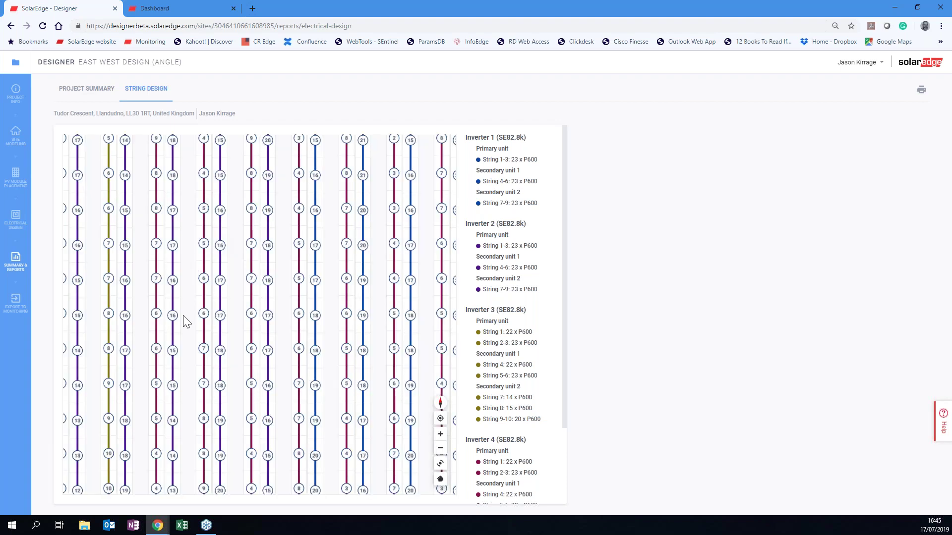
scroll(186, 321, down, 2)
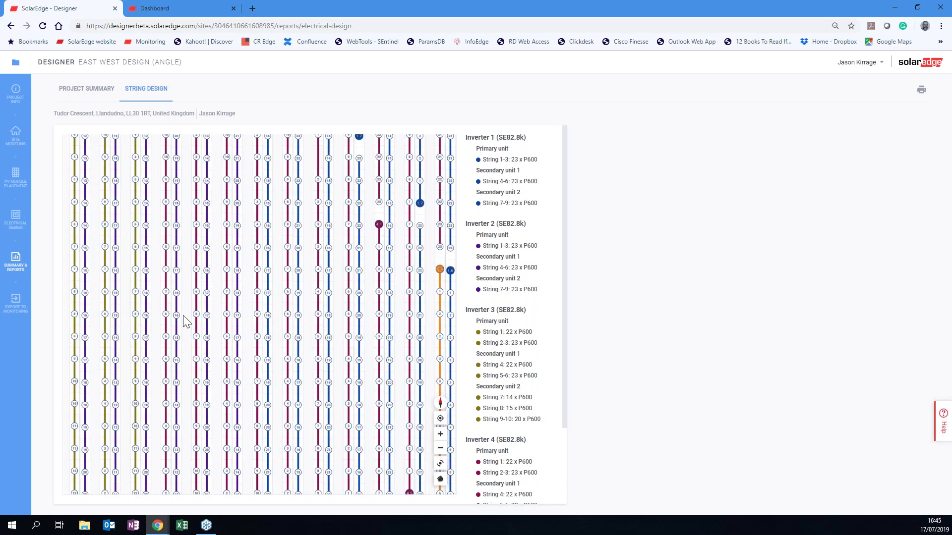
scroll(186, 322, down, 1)
scroll(186, 321, down, 1)
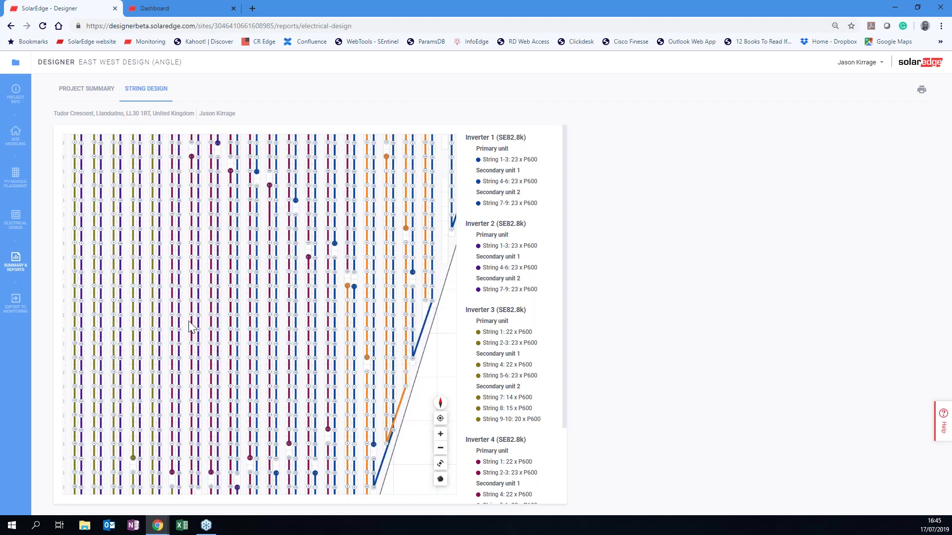
scroll(197, 345, down, 1)
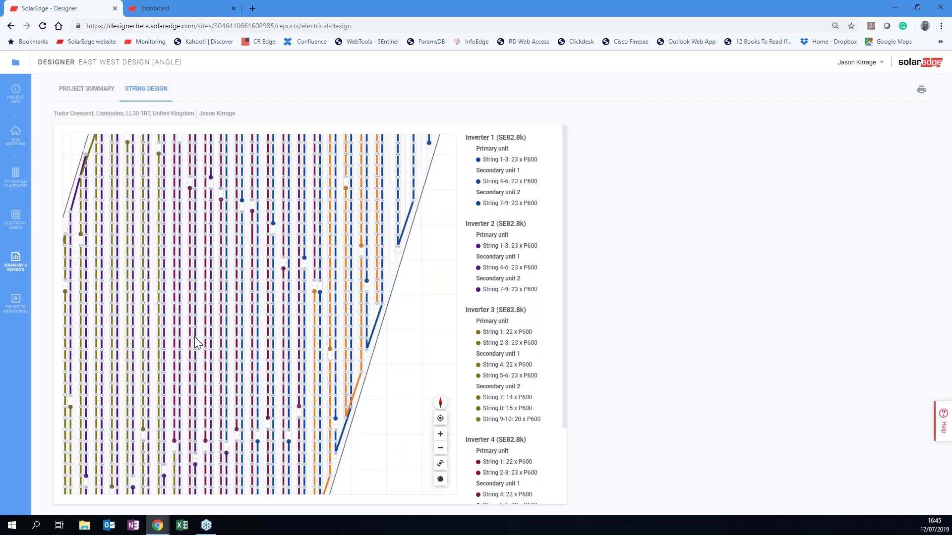
scroll(448, 485, down, 1)
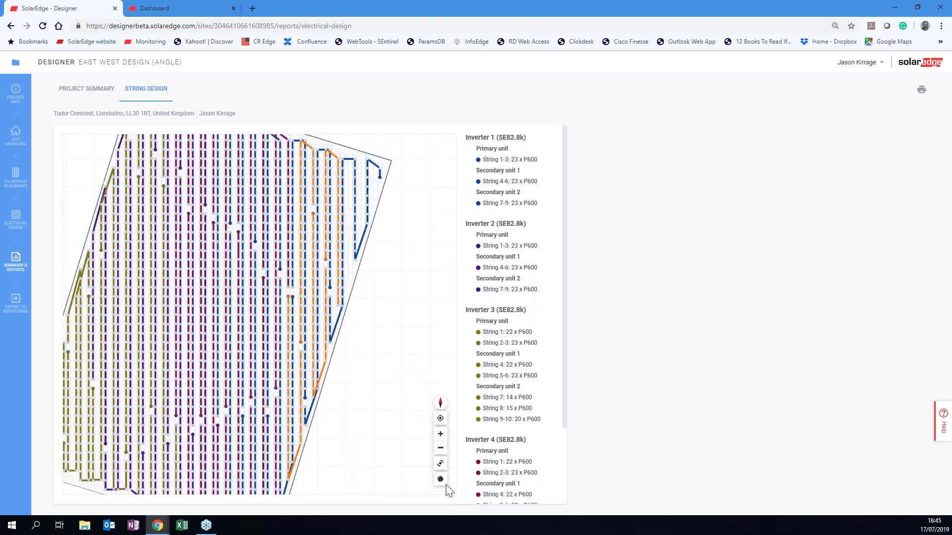
scroll(100, 441, down, 1)
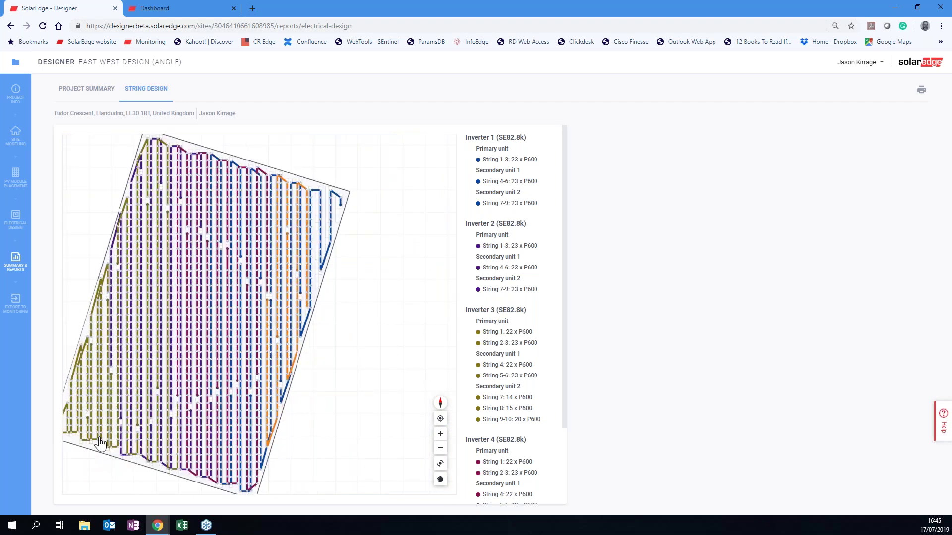
scroll(100, 442, down, 1)
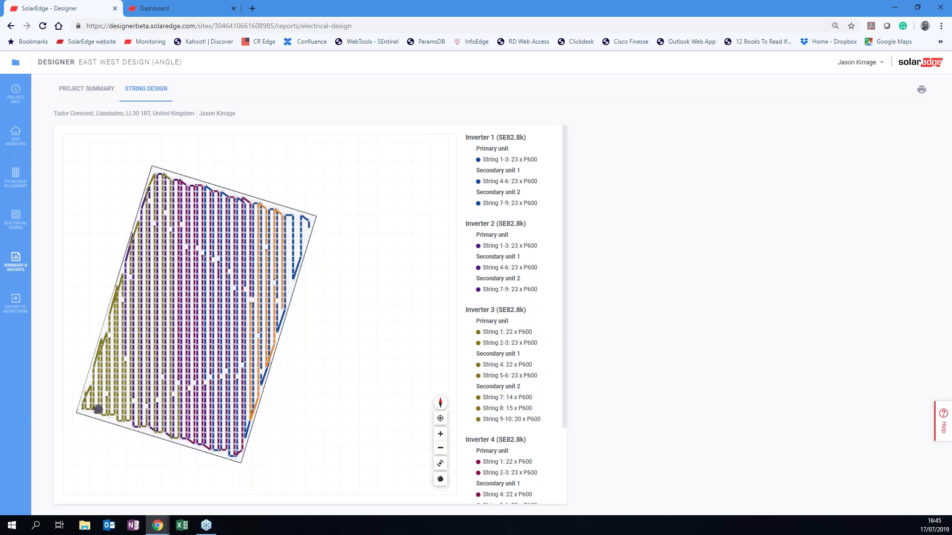
scroll(97, 408, down, 1)
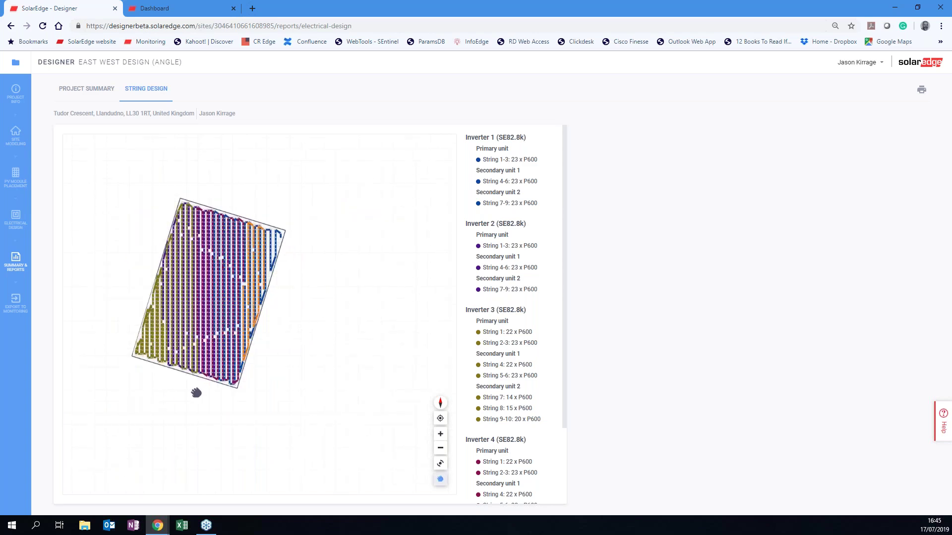
scroll(196, 393, down, 1)
scroll(222, 323, down, 1)
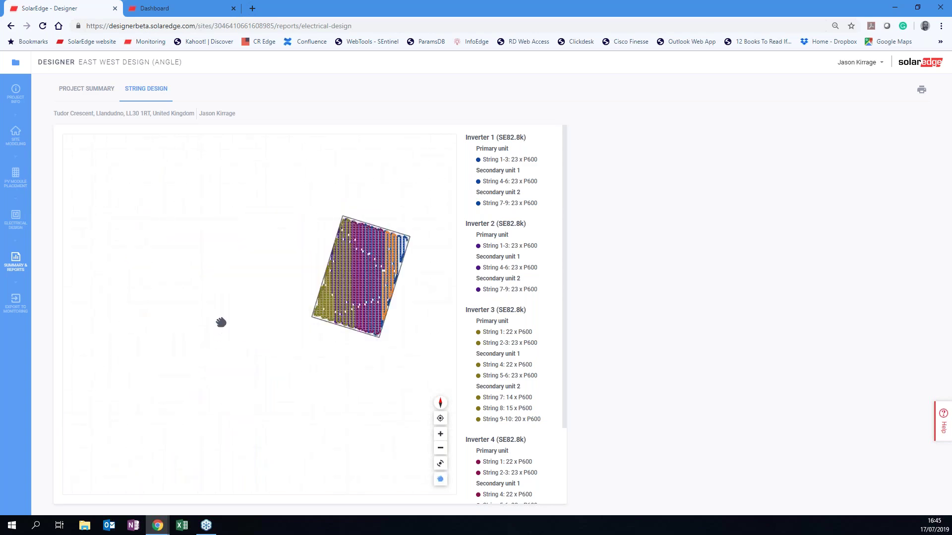
scroll(221, 323, up, 3)
Center the array and zoom into the colour-coded strings to read the module numbers.
drag(422, 303, 248, 321)
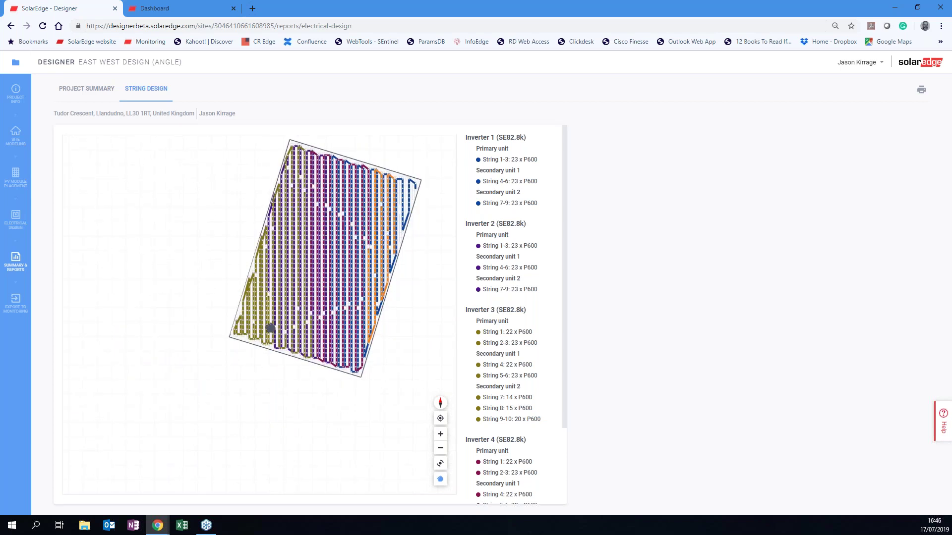
scroll(270, 328, up, 4)
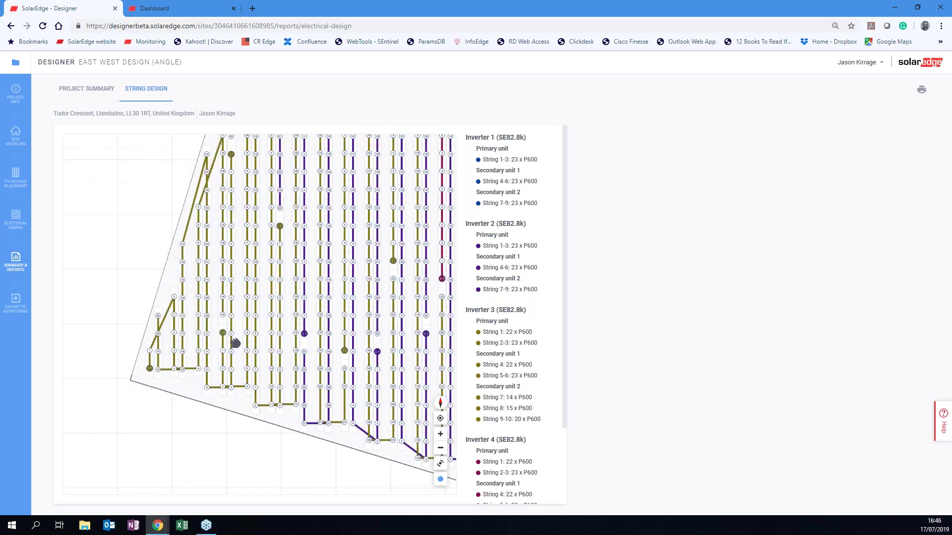
scroll(236, 343, up, 1)
scroll(235, 343, up, 2)
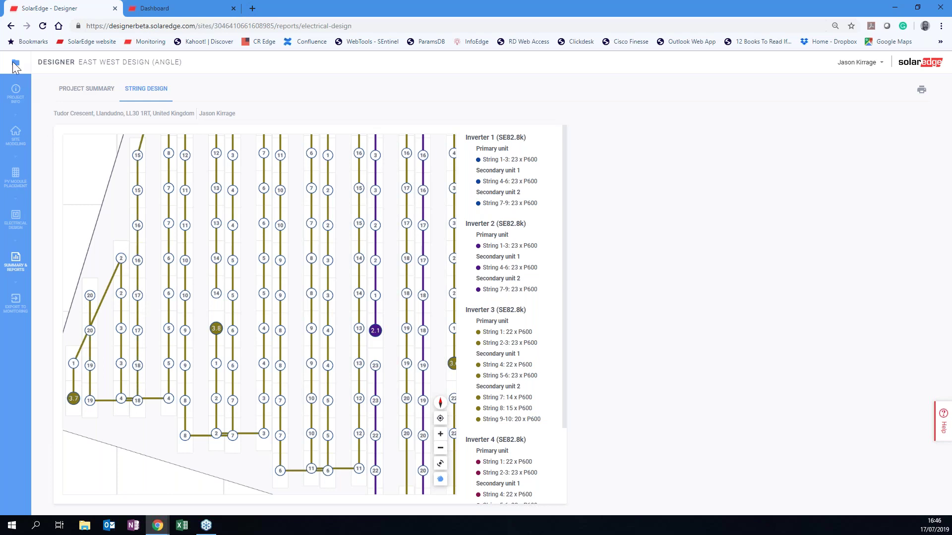
Go back to Your Projects and open the South facing with sky lights project.
click(15, 64)
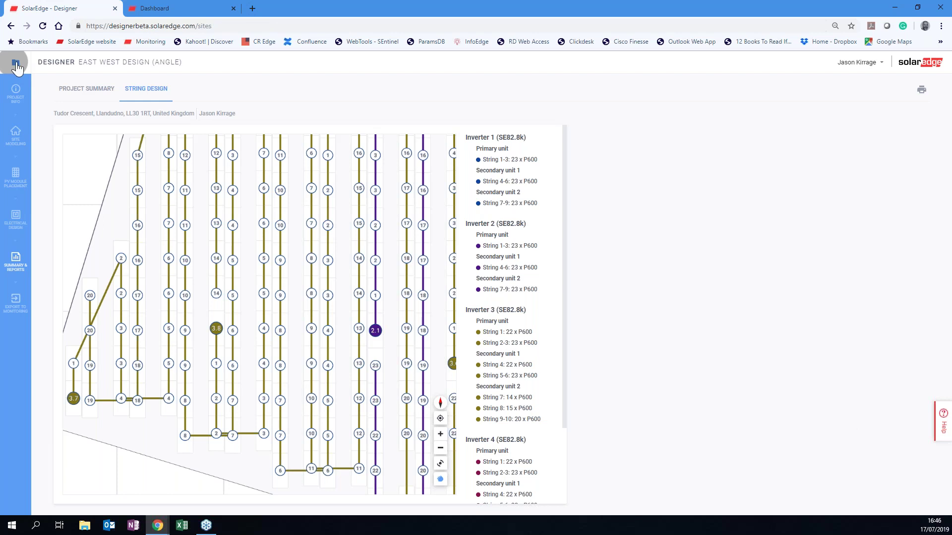
click(16, 67)
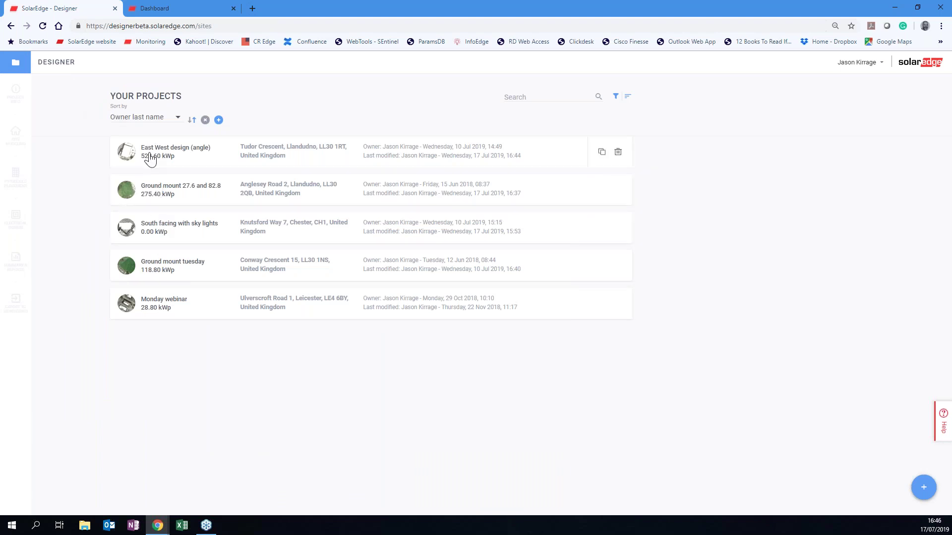
click(165, 232)
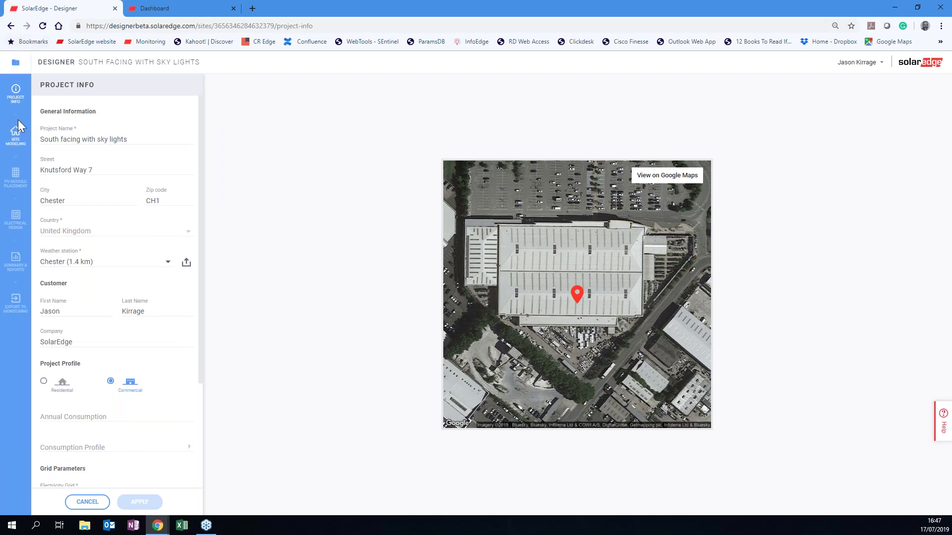
Inspect the modelled warehouse roof and skylights in 3D, then move to PV Module Placement.
click(17, 134)
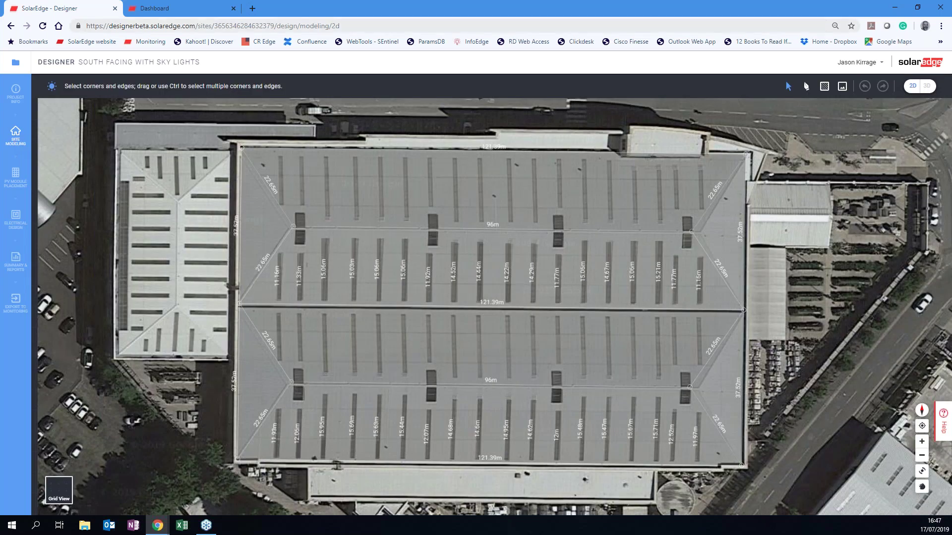
click(927, 86)
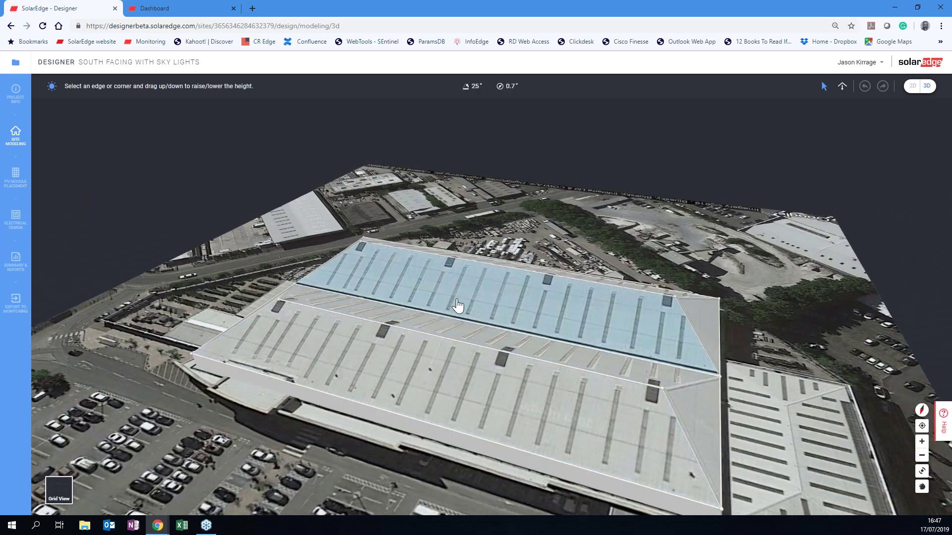
drag(192, 269, 141, 264)
drag(359, 253, 269, 251)
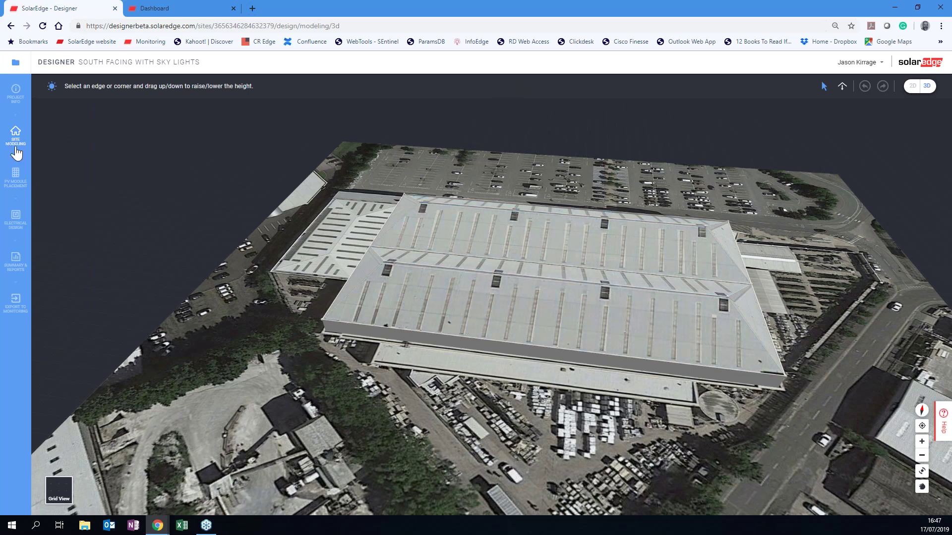
click(16, 176)
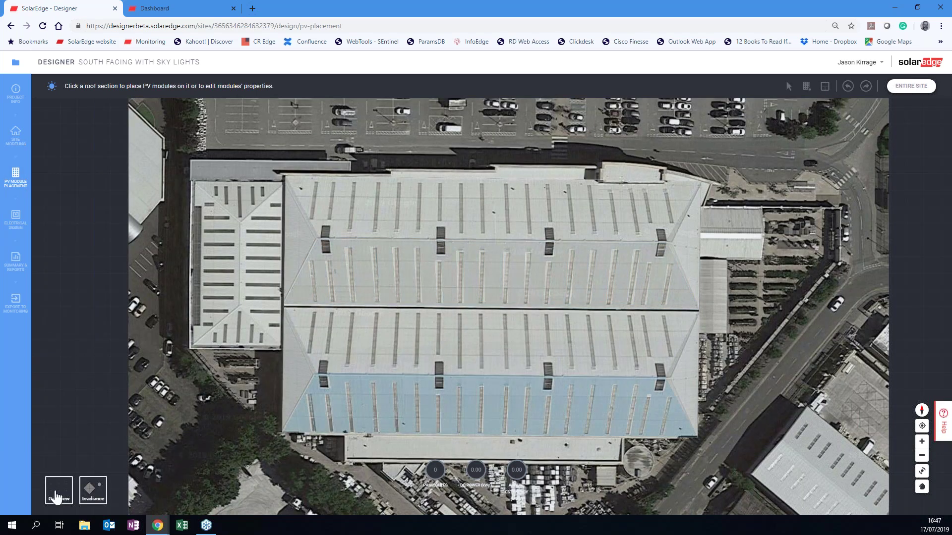
Preview the irradiance map, hide it again, and show the roof in grid view.
click(92, 500)
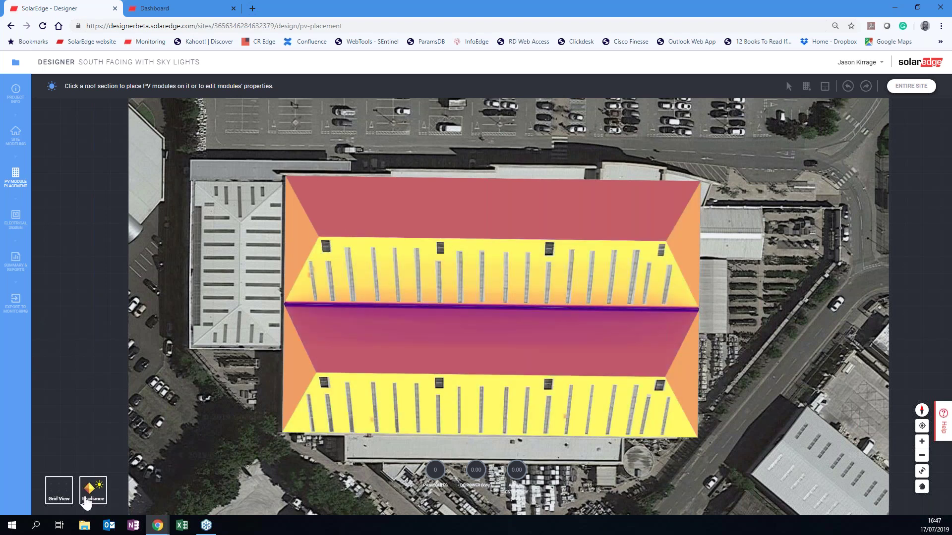
click(87, 500)
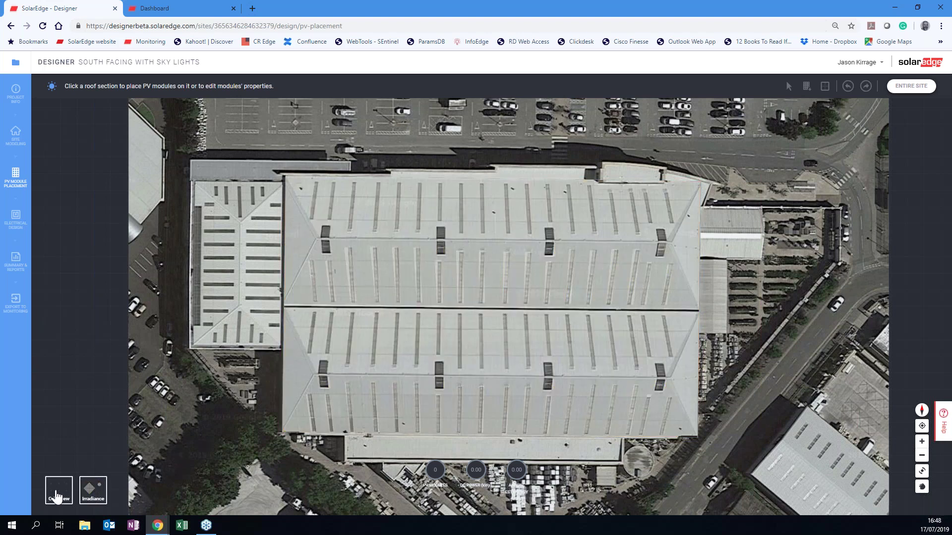
click(57, 495)
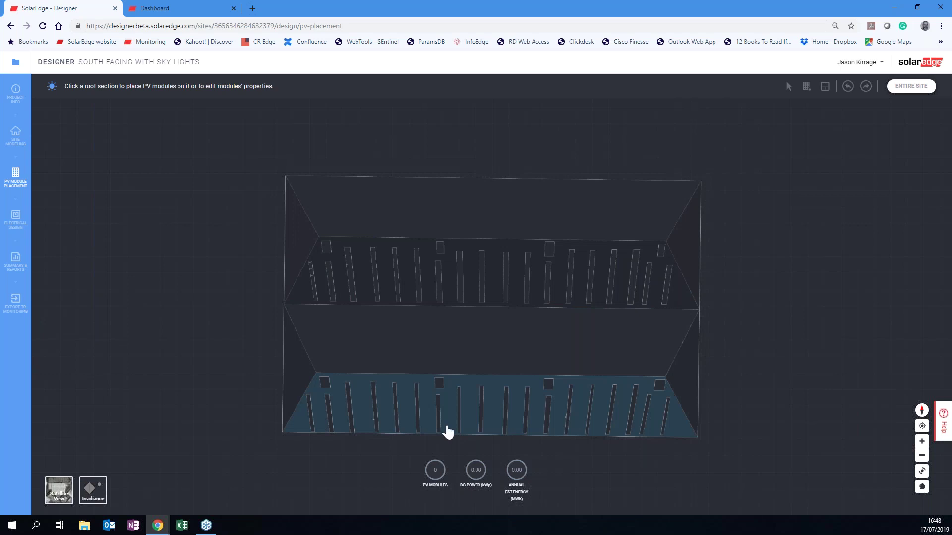
Lay a flush portrait array of 760 LG320N1C-G4 modules across the lower roof.
click(366, 407)
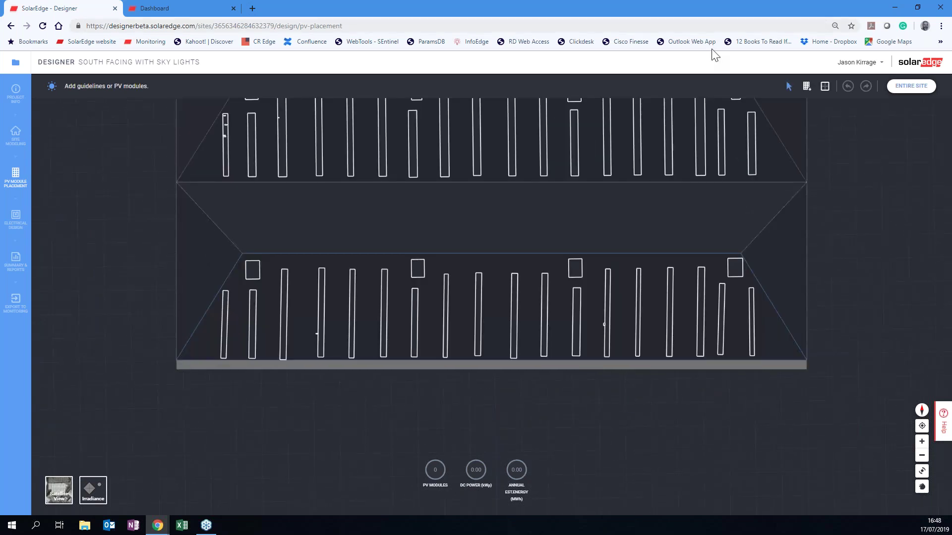
click(808, 88)
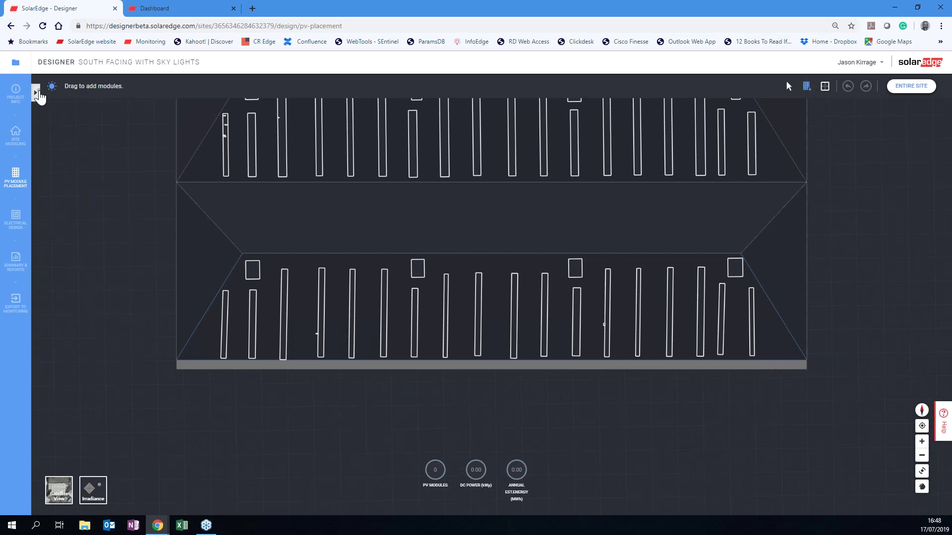
click(38, 92)
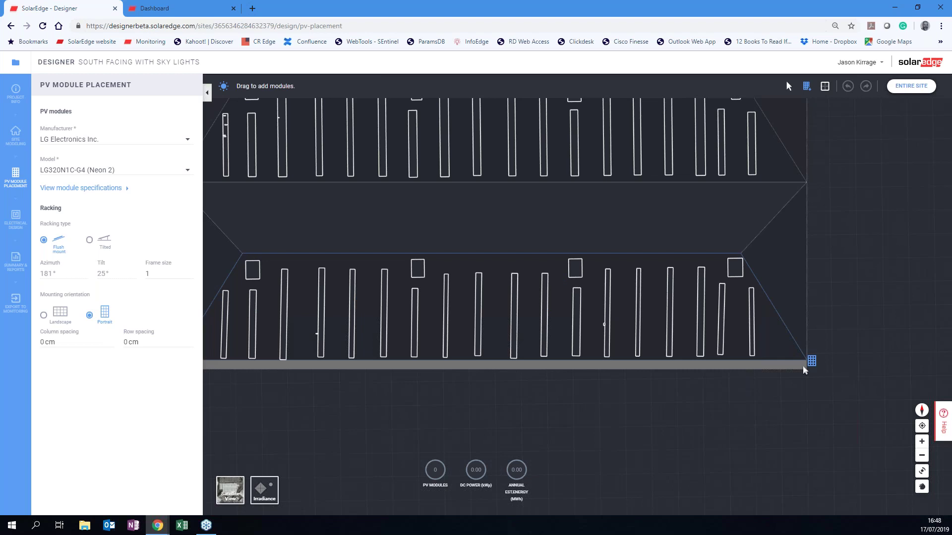
drag(802, 358, 235, 260)
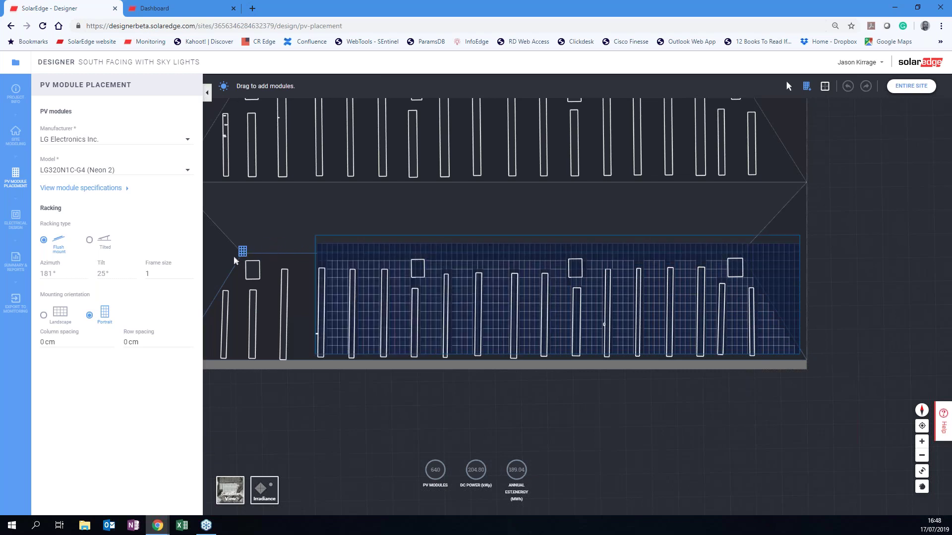
drag(235, 260, 228, 259)
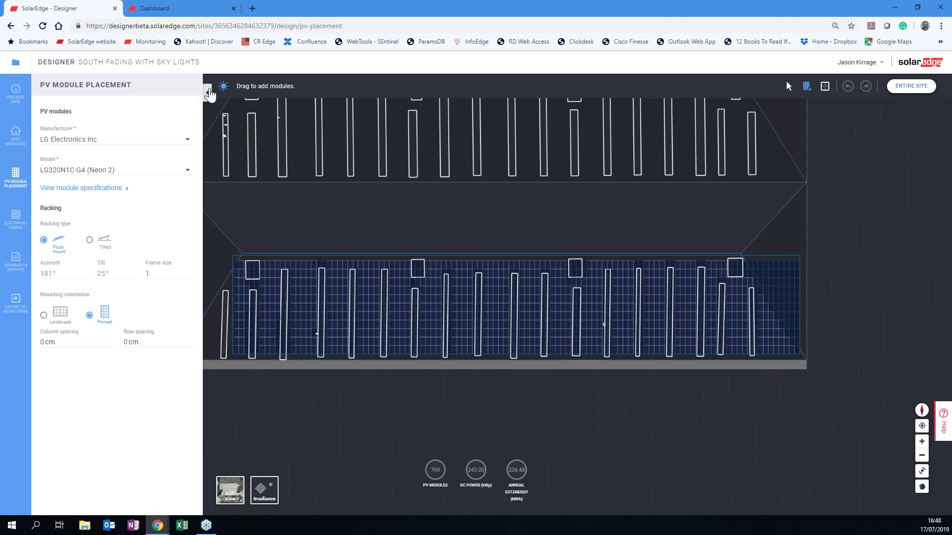
Stretch the lower-roof array to the left edge and shift it until its placement is valid.
click(209, 92)
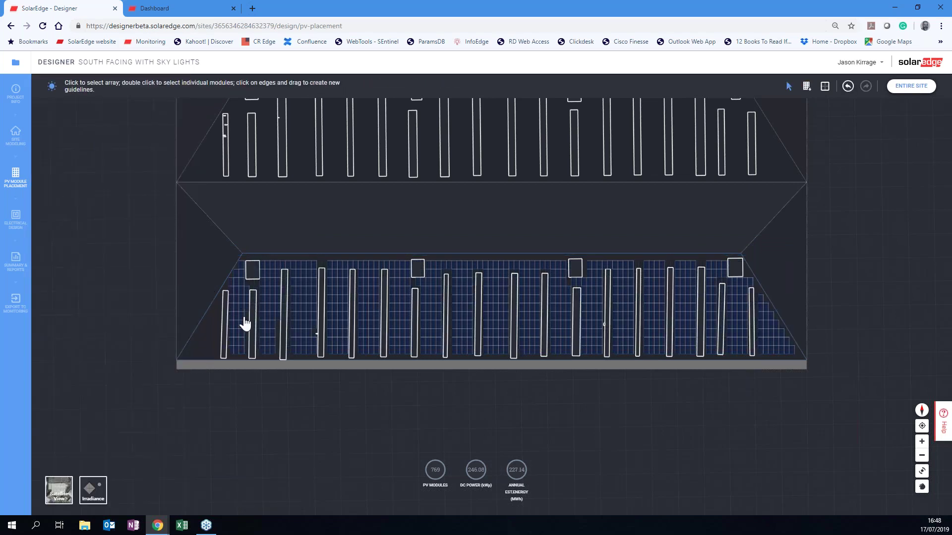
scroll(245, 323, up, 5)
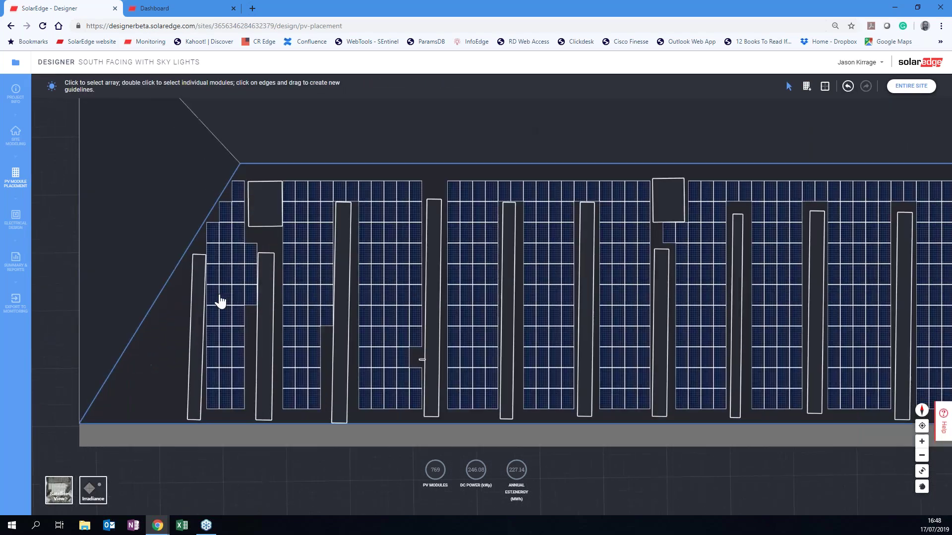
click(219, 302)
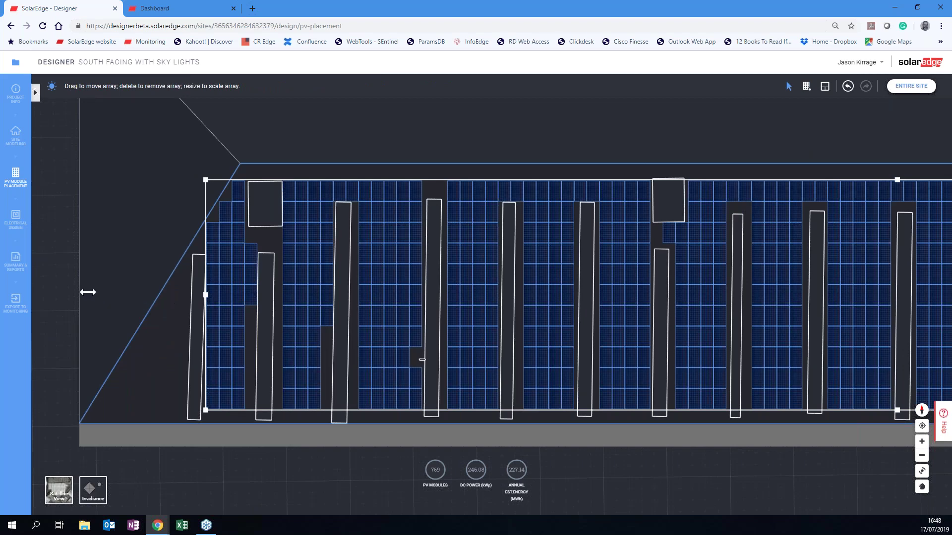
drag(205, 296, 88, 293)
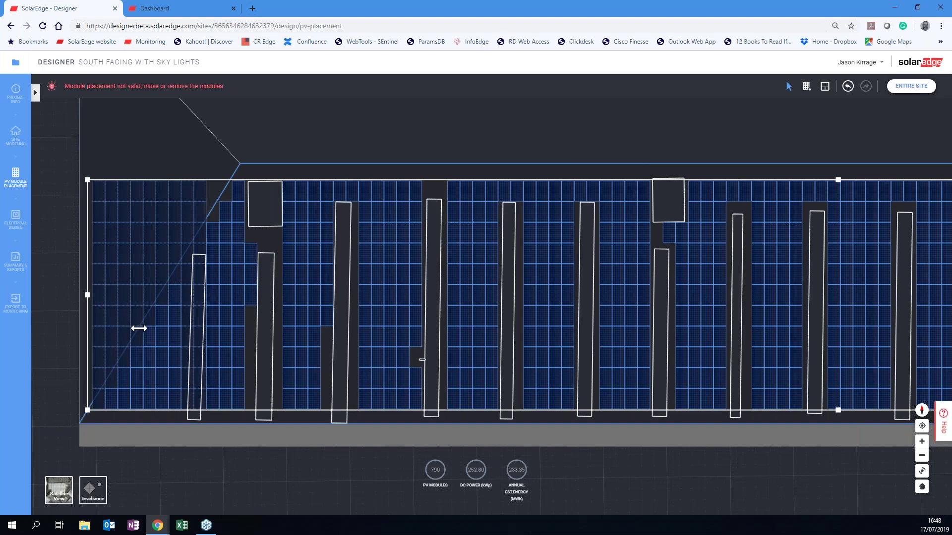
drag(139, 328, 140, 329)
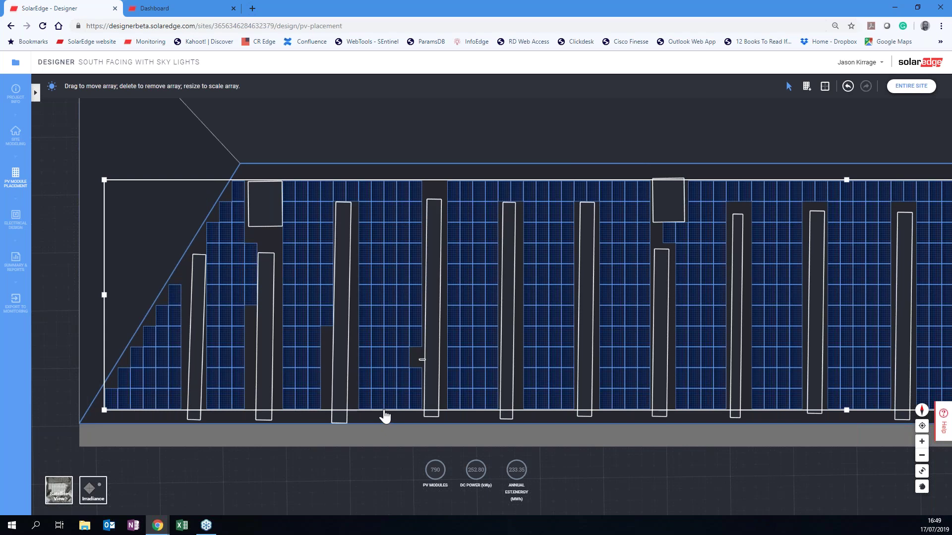
drag(385, 411, 384, 413)
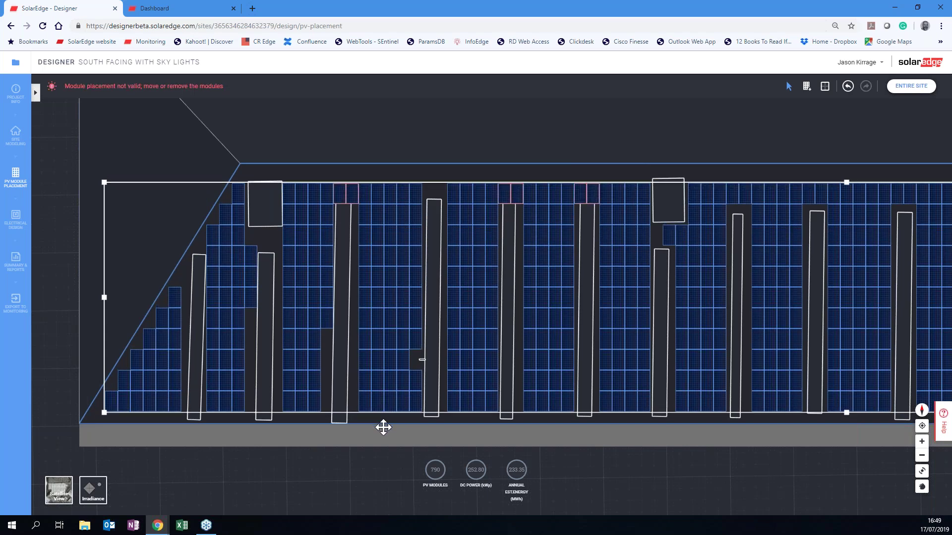
click(383, 428)
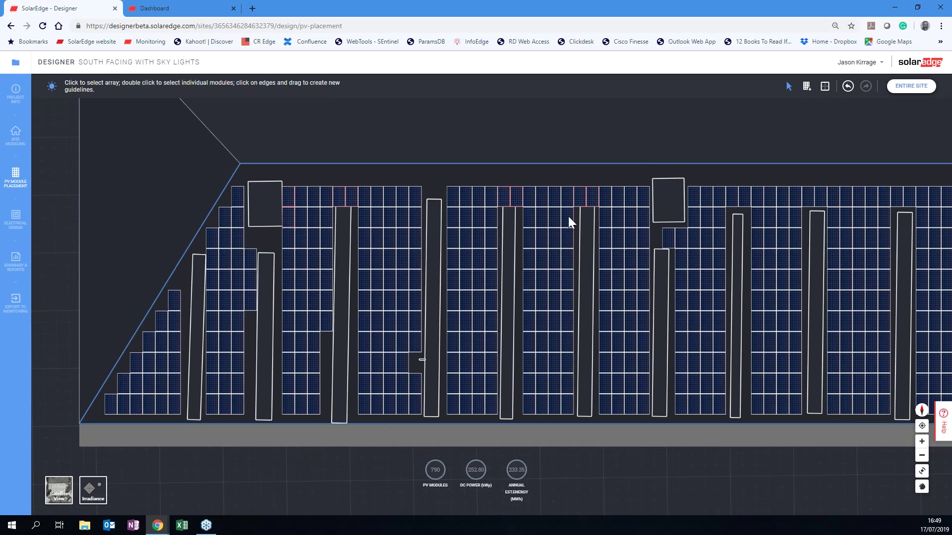
click(389, 262)
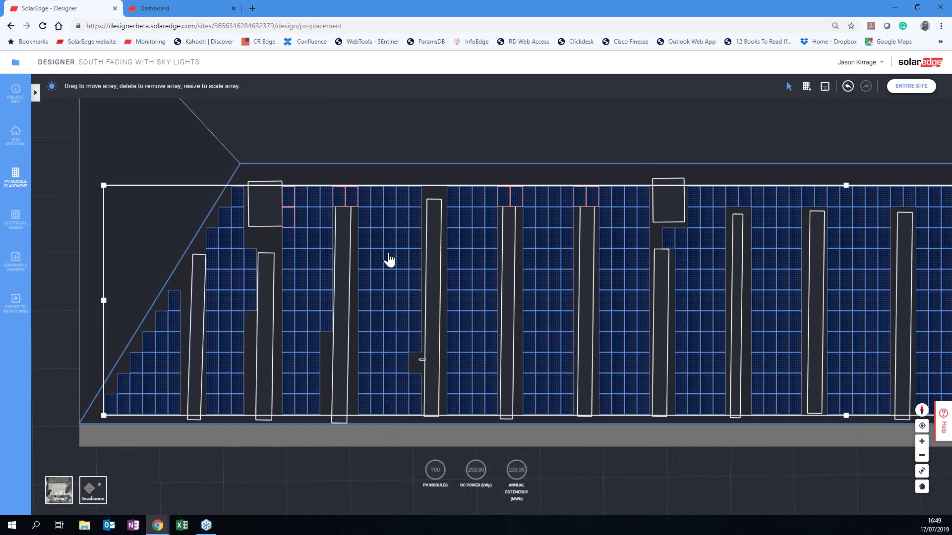
drag(389, 259, 389, 257)
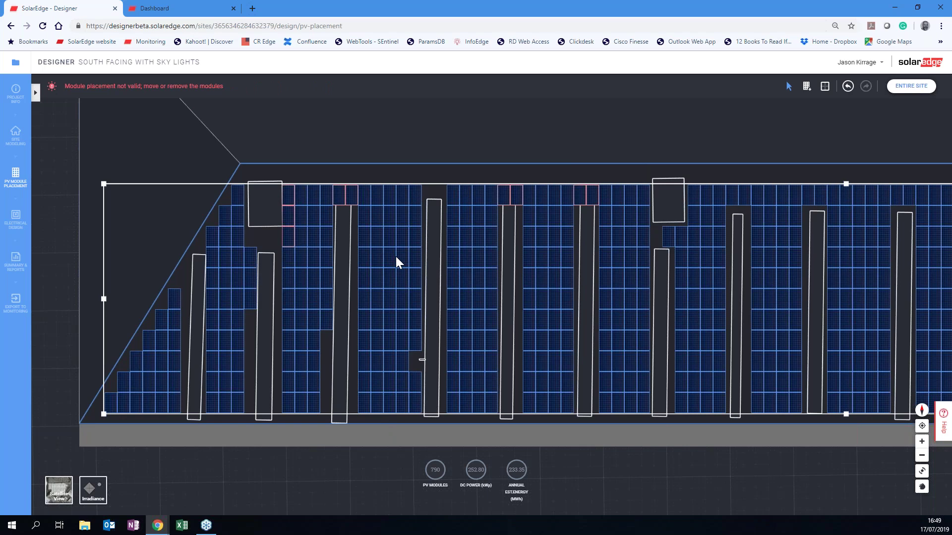
drag(396, 258, 398, 249)
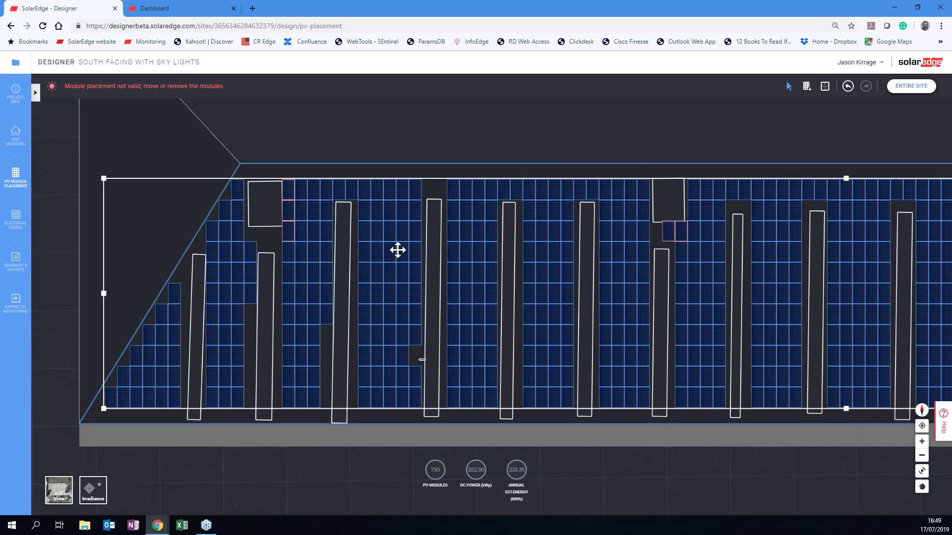
key(Escape)
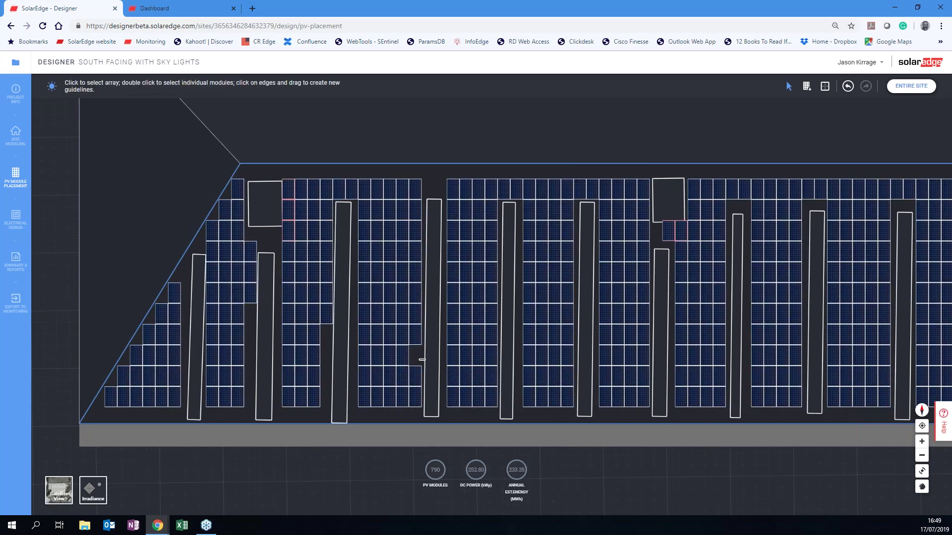
Delete the whole module array, returning the totals to 0 modules.
click(618, 252)
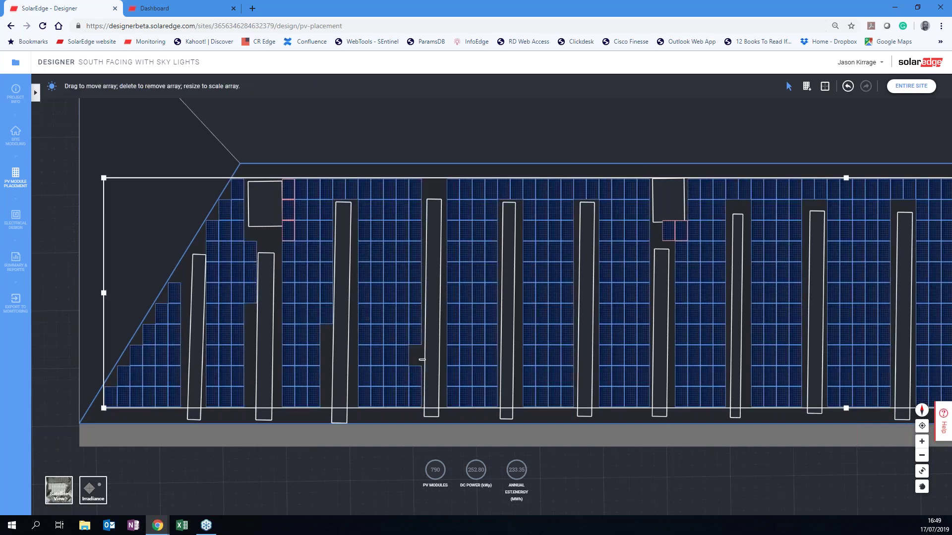
key(Delete)
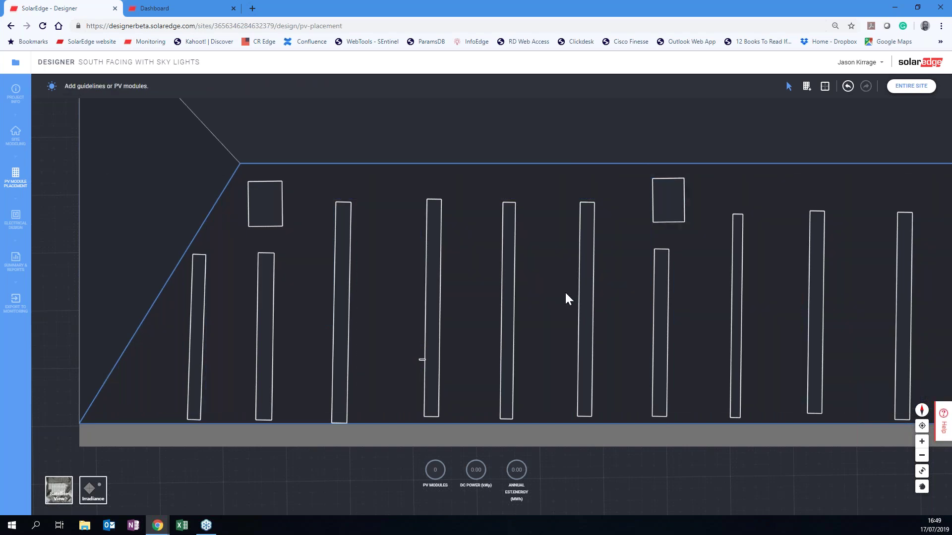
scroll(565, 298, down, 4)
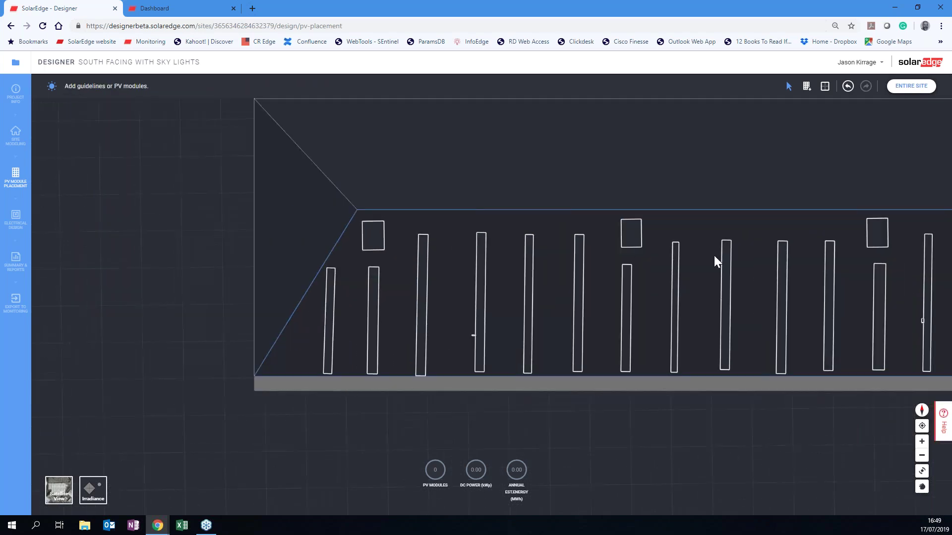
Fill the entire lower roof with a new grid of 856 modules totalling 273.92 kWp.
scroll(714, 255, down, 2)
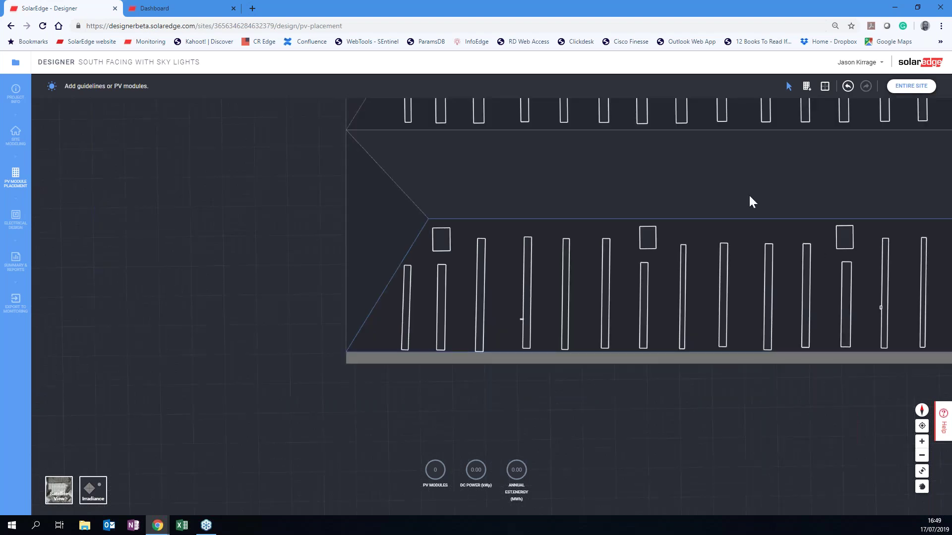
drag(708, 198, 476, 215)
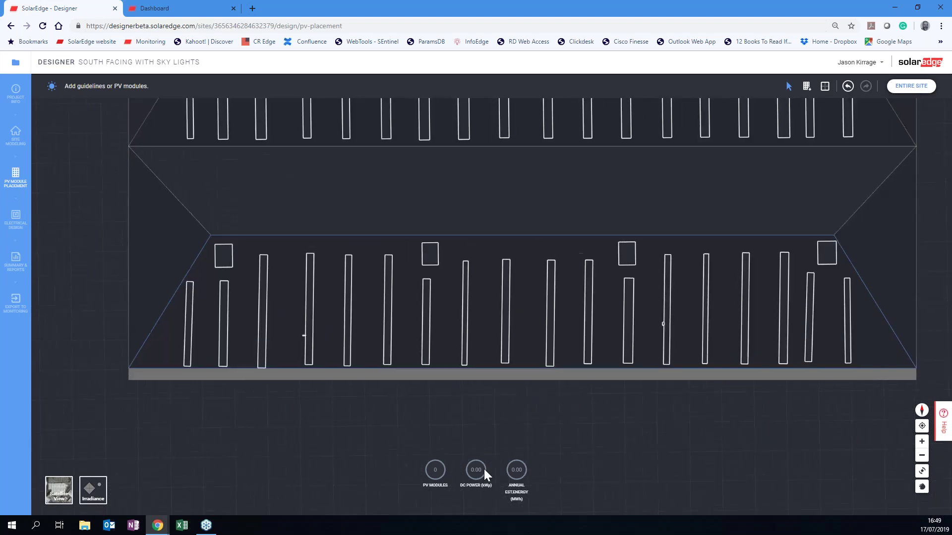
click(805, 89)
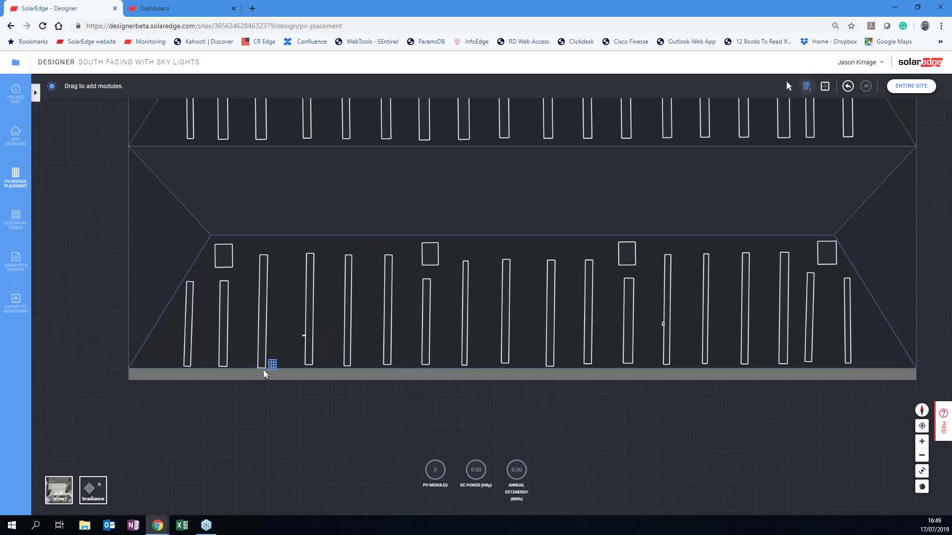
drag(136, 366, 689, 330)
drag(917, 346, 947, 169)
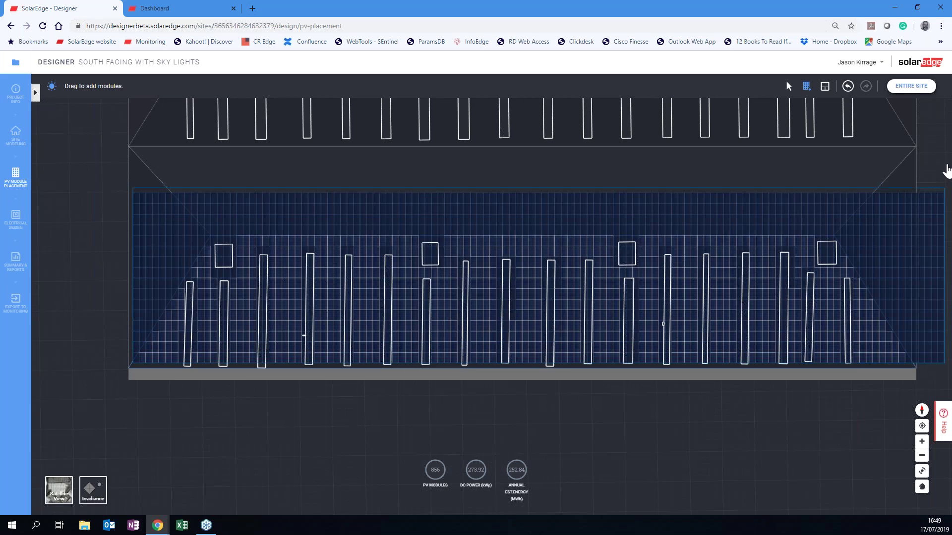
drag(947, 169, 946, 169)
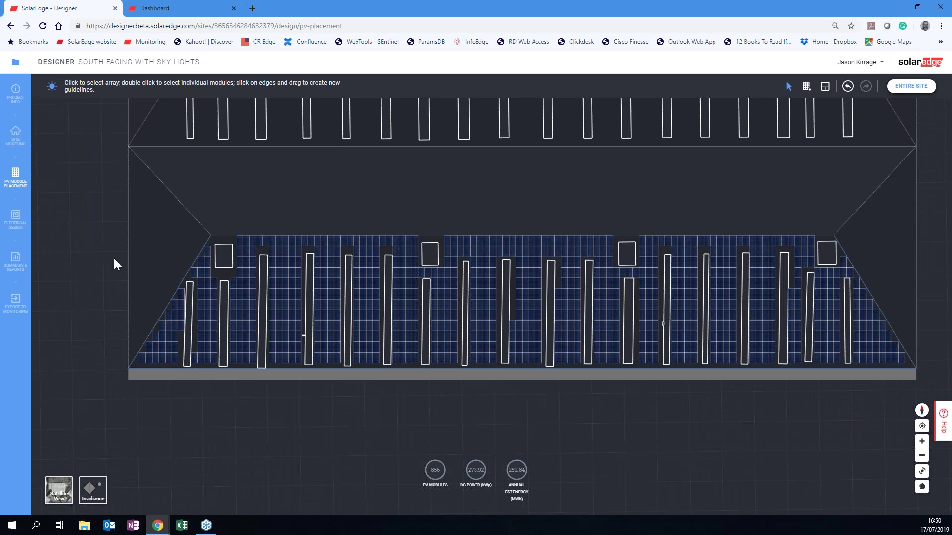
Auto-string the modules into 27 strings on three SE82.8k inverters, then view the summary report.
click(15, 219)
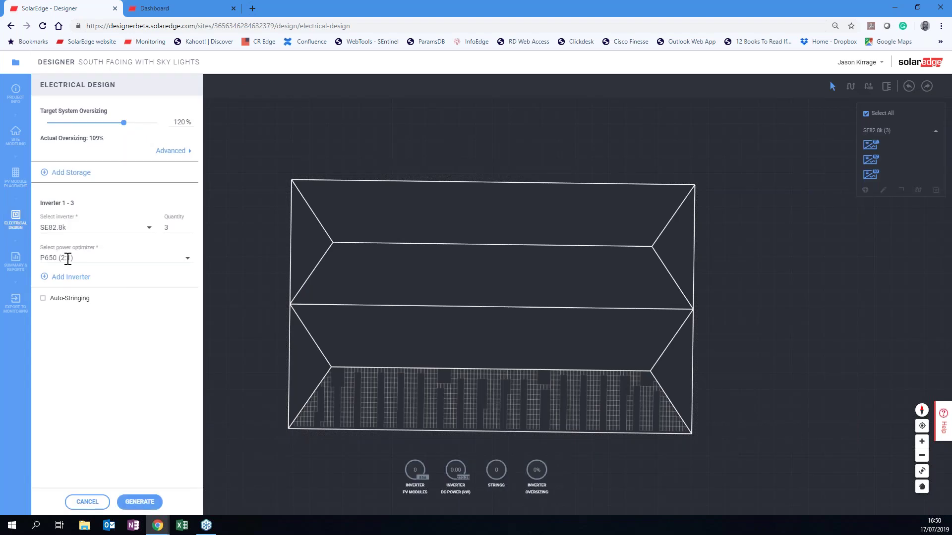
click(43, 299)
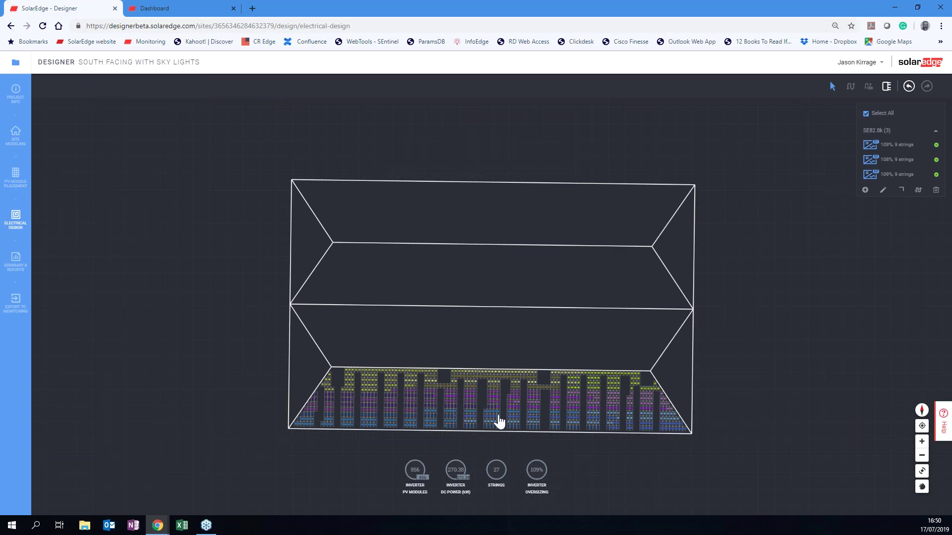
scroll(498, 420, up, 5)
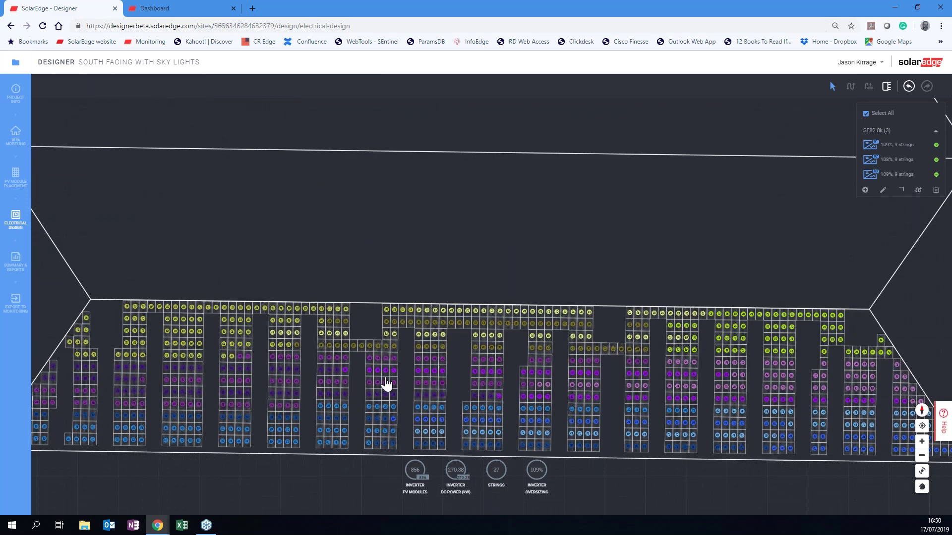
drag(464, 235, 417, 199)
drag(261, 195, 368, 188)
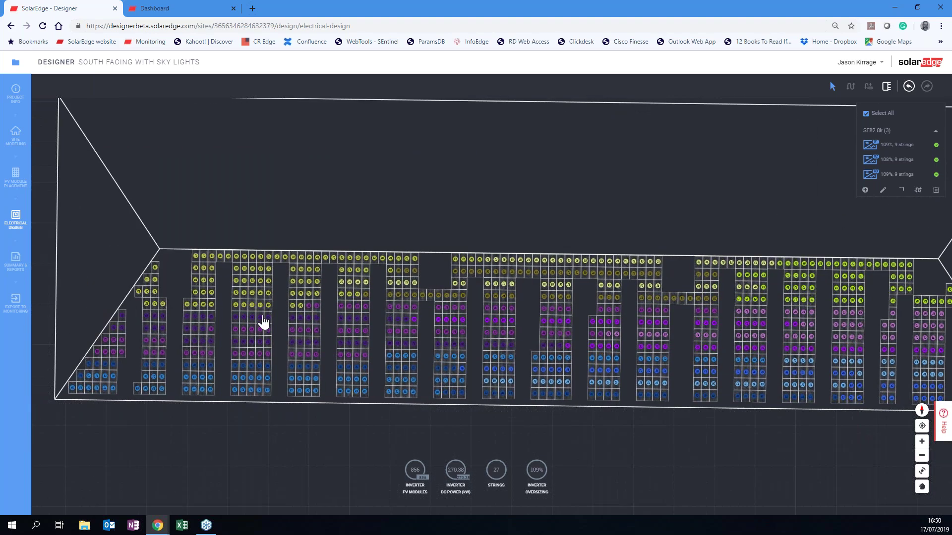
click(19, 267)
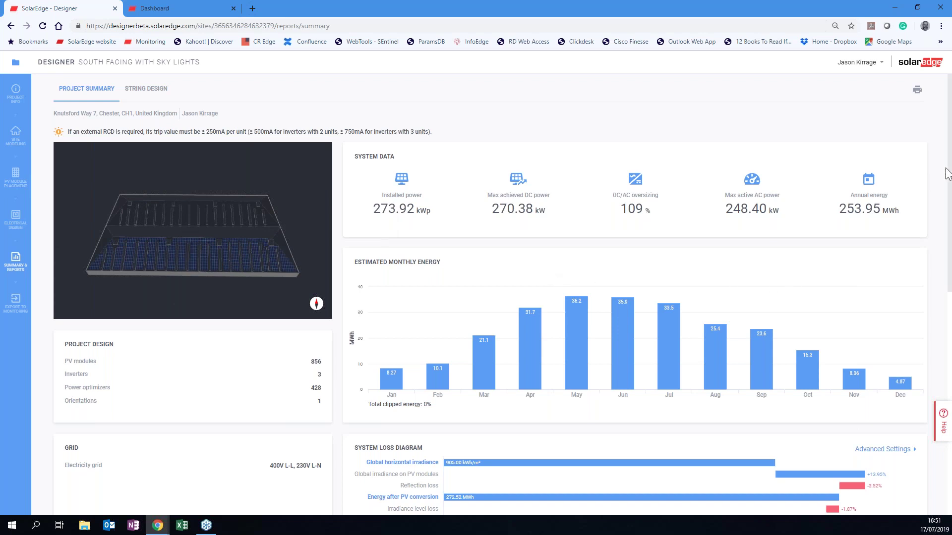
Return to Your Projects, where South facing with sky lights reads 273.92 kWp.
scroll(949, 193, down, 3)
drag(949, 192, 946, 409)
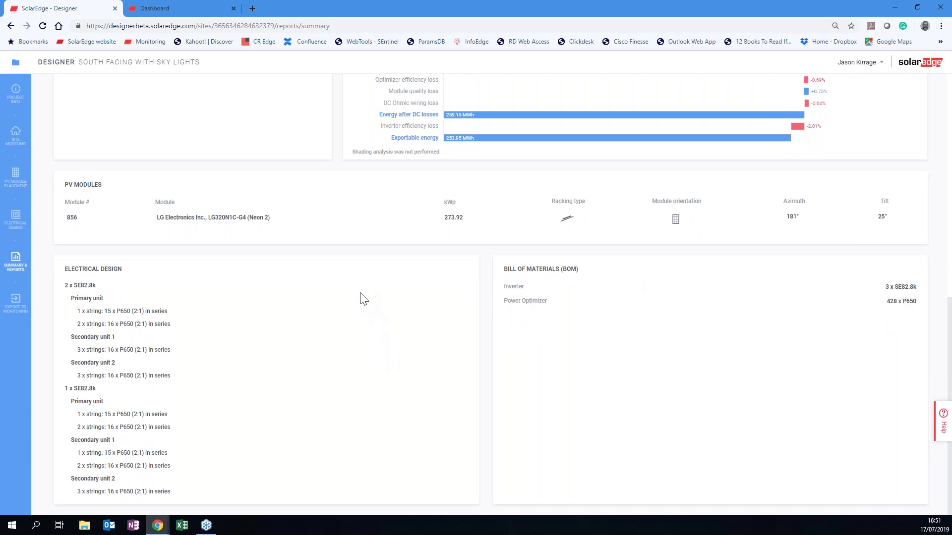
scroll(360, 294, up, 10)
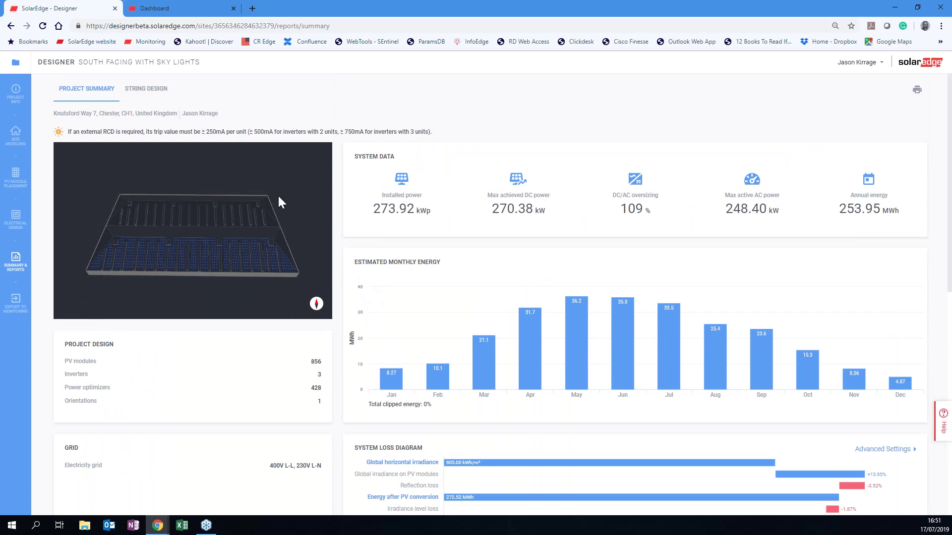
click(19, 66)
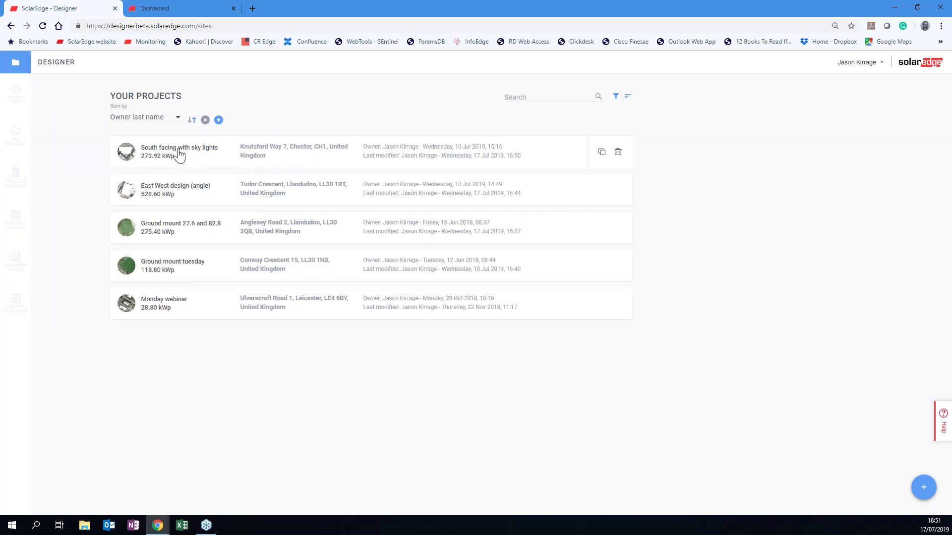
Duplicate the project as 'South facing with sky lights (1)' and view its module placement (856 modules).
click(601, 152)
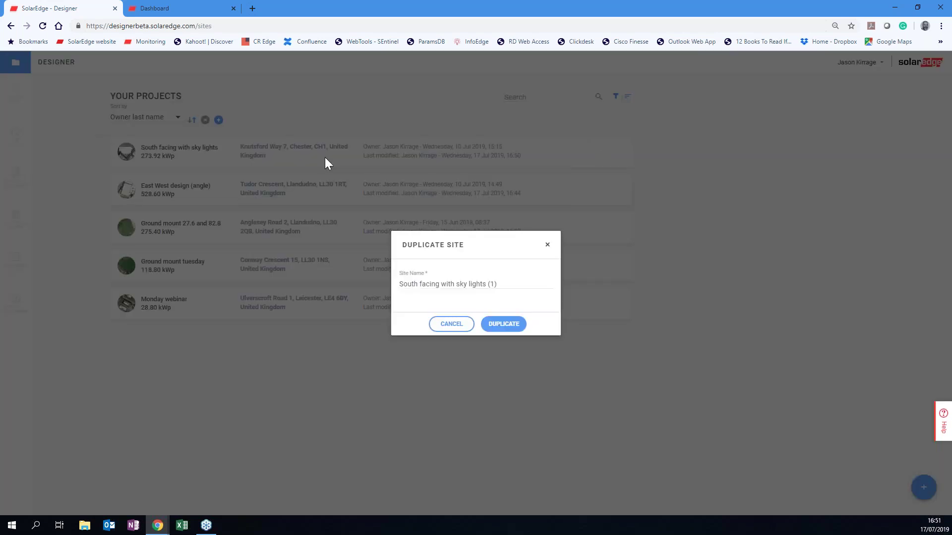
click(513, 325)
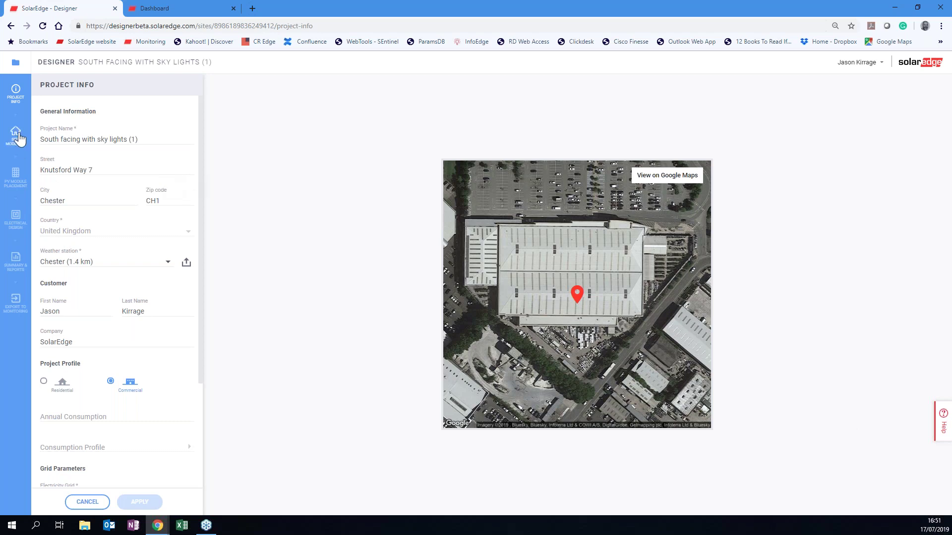
click(18, 181)
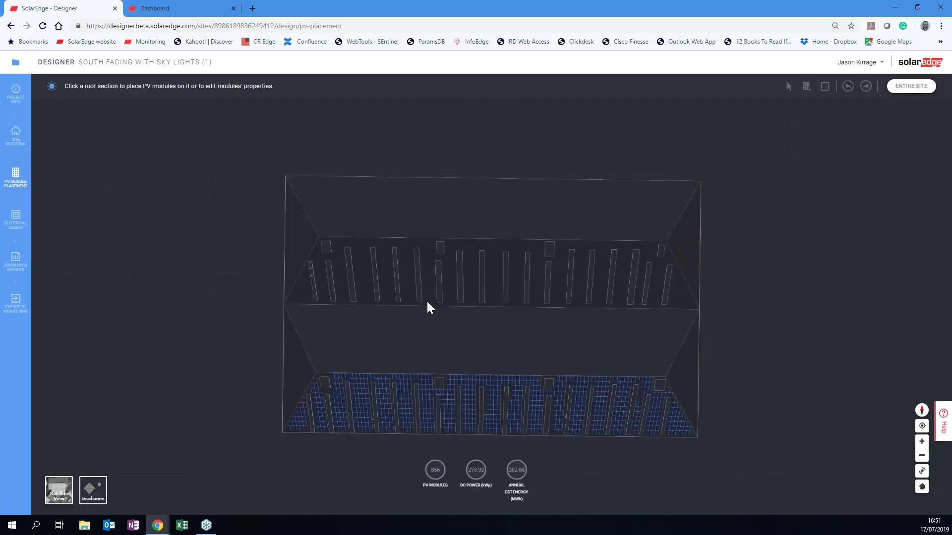
Fill the upper roof section with PV modules, bringing the total to 1566 modules (501.12 kW).
click(365, 270)
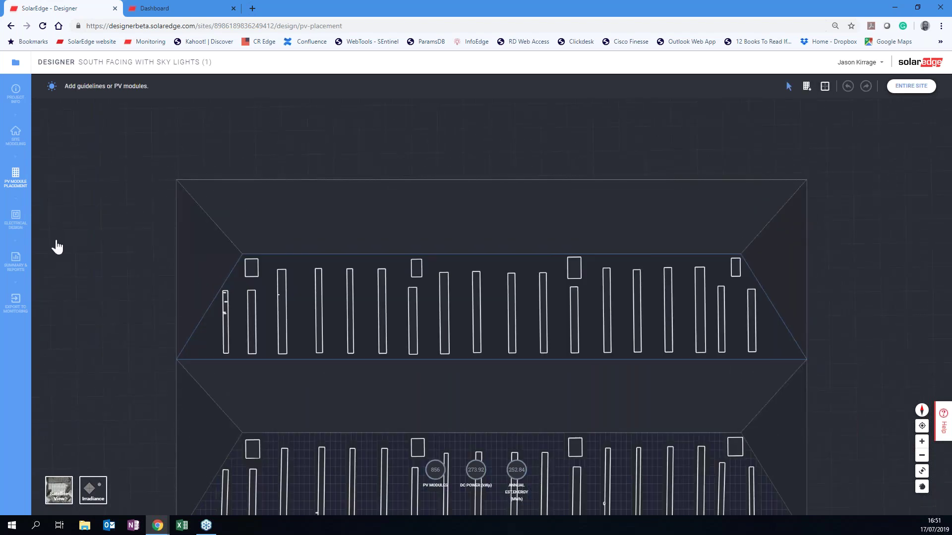
click(807, 89)
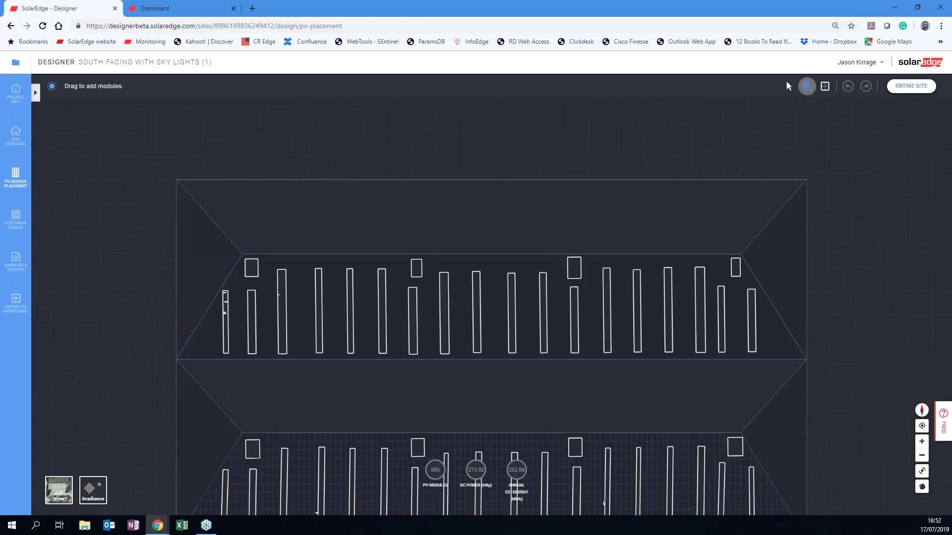
drag(183, 352, 402, 349)
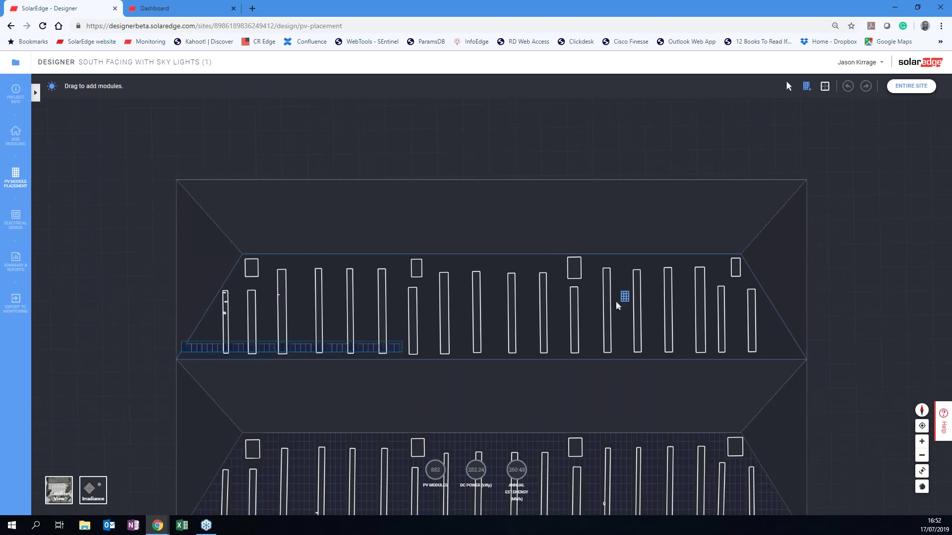
drag(759, 295, 854, 274)
drag(866, 203, 860, 165)
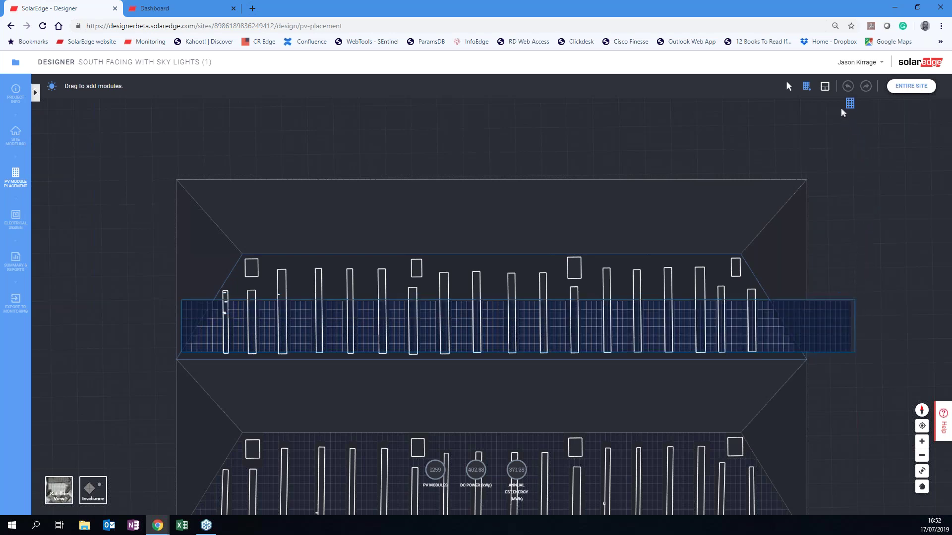
drag(819, 121, 809, 146)
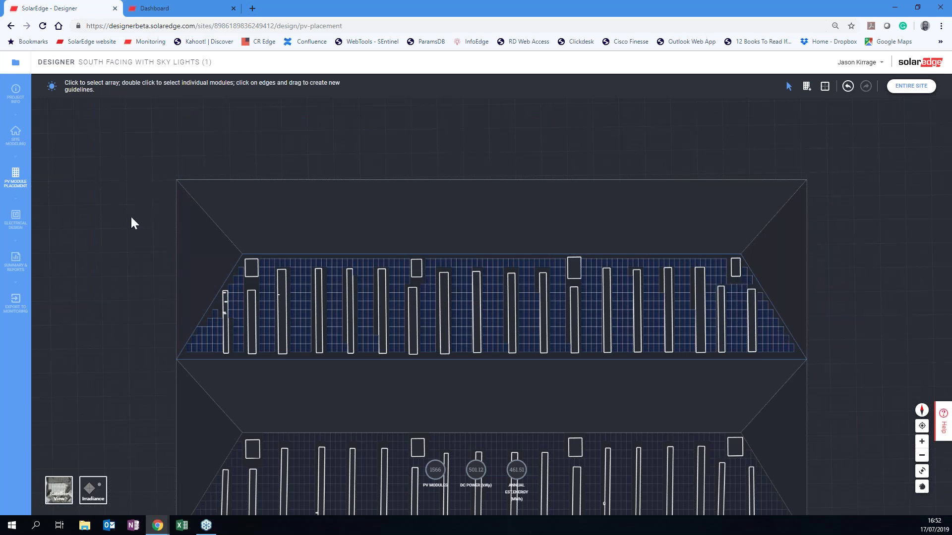
click(20, 225)
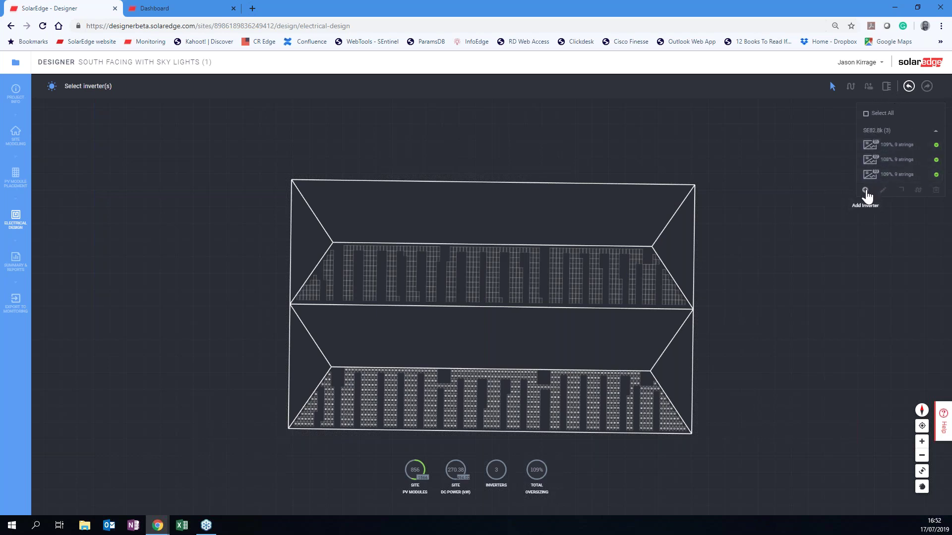
Add 2 x SE82.8k and 1 x SE25k inverters and auto-string the new modules.
click(865, 192)
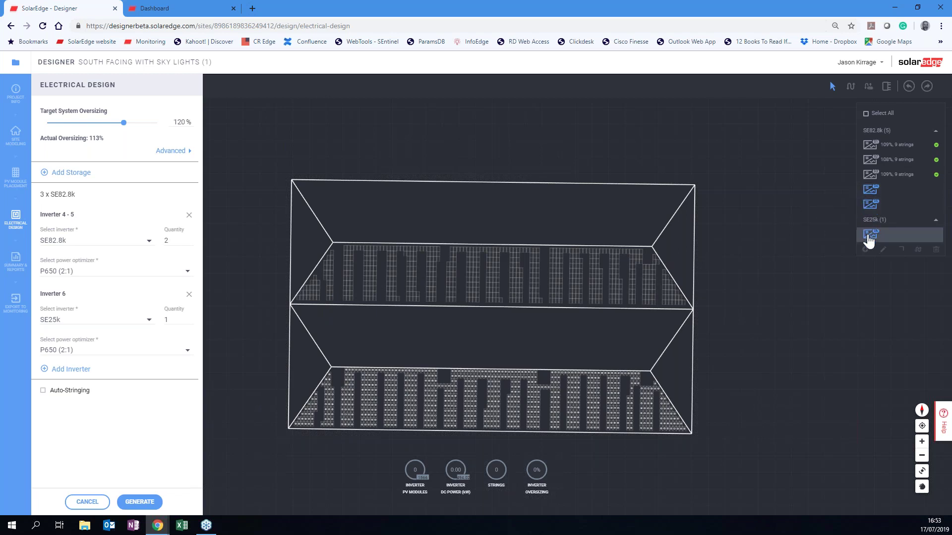
click(43, 391)
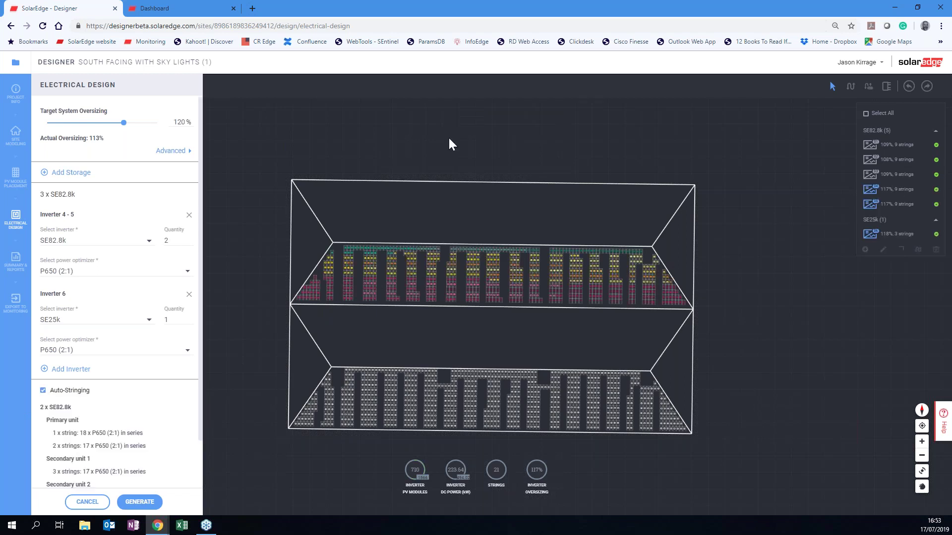
click(144, 503)
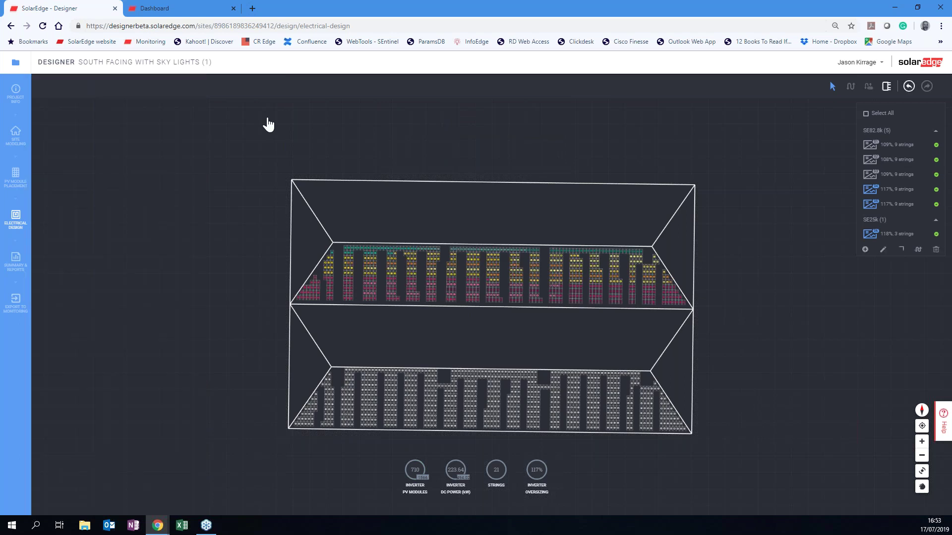
click(17, 263)
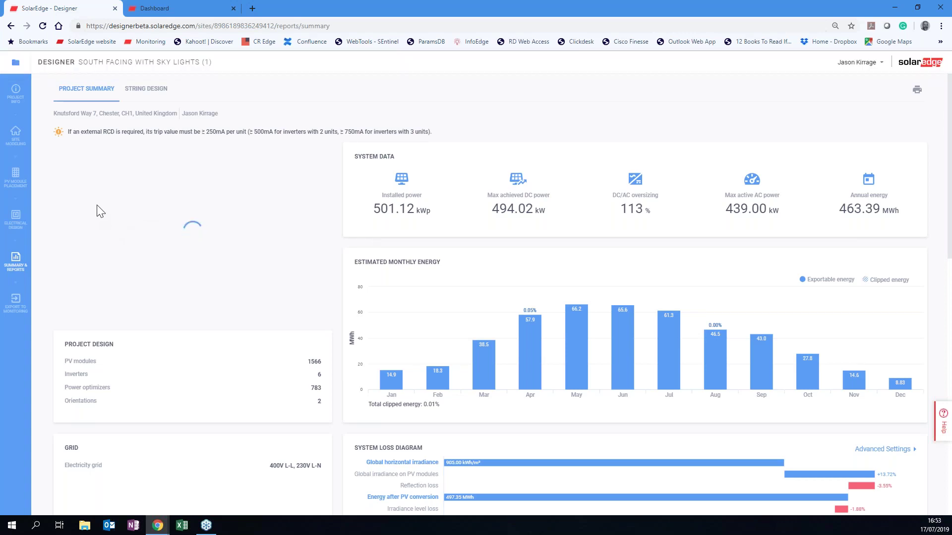
Show the two-roof site model over satellite imagery after reloading the page.
click(16, 137)
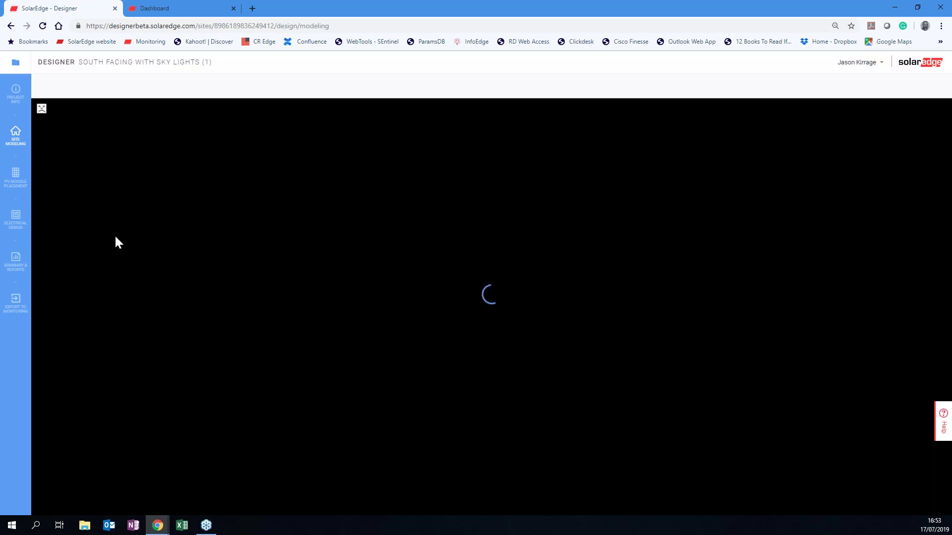
click(43, 27)
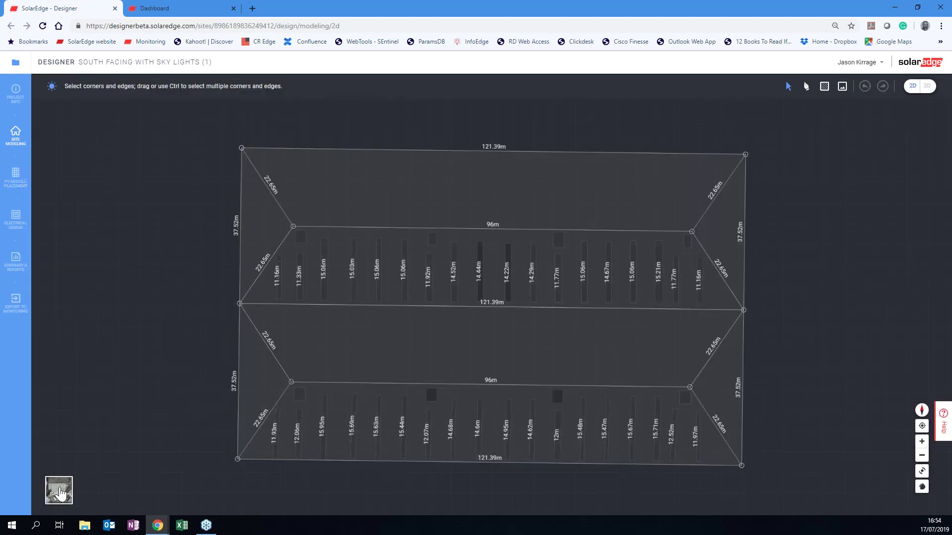
click(59, 491)
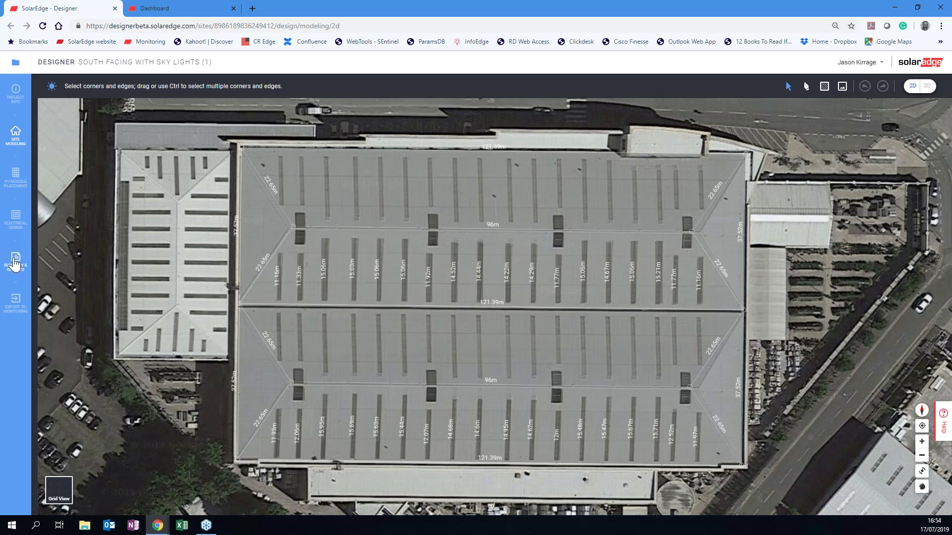
click(15, 262)
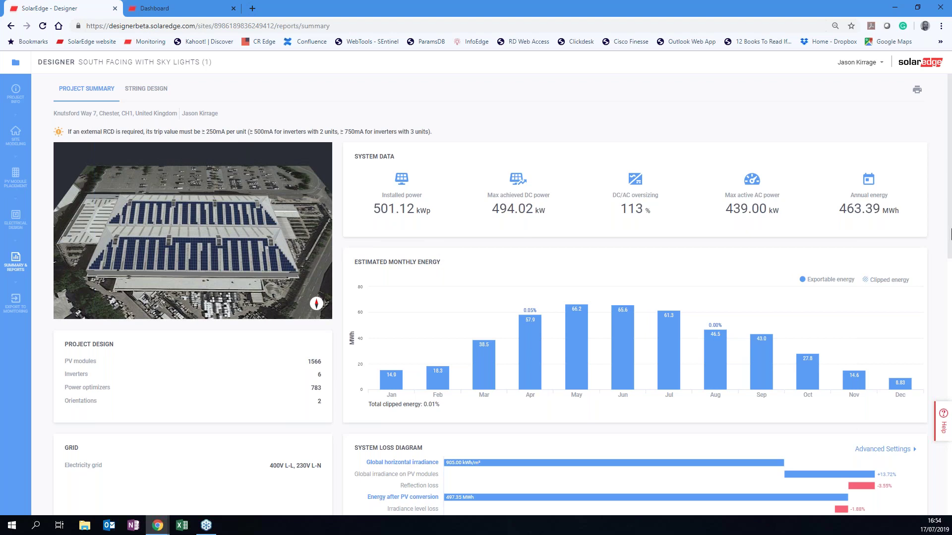
Review the summary's Electrical Design and Bill of Materials (783 P650 optimizers), then return to the top.
scroll(845, 211, down, 15)
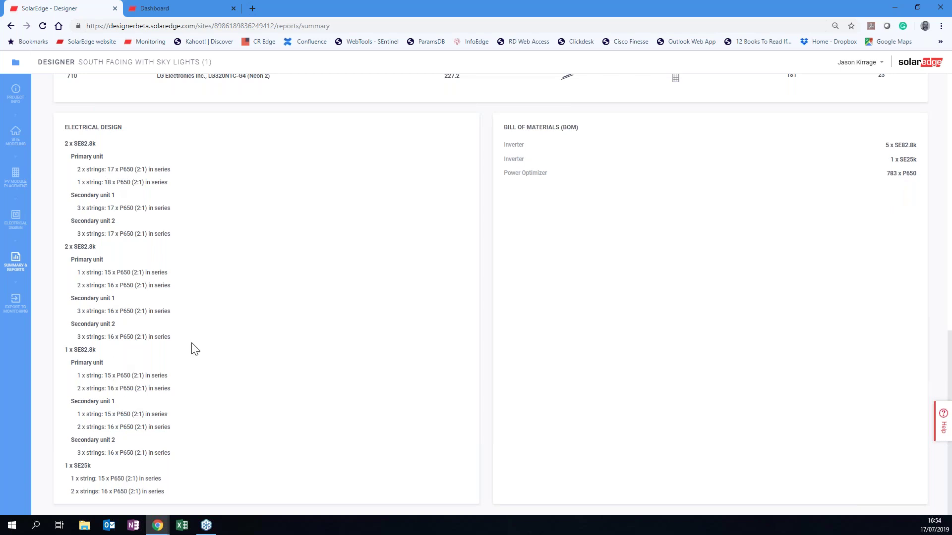
scroll(608, 213, up, 15)
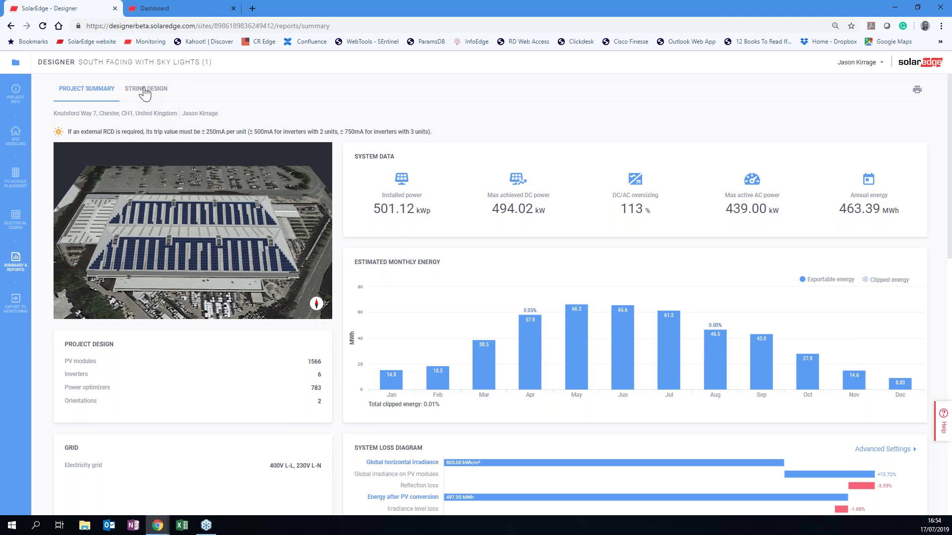
Show the STRING DESIGN report: Inverter 1 (SE82.8k) with strings of 15 and 16 x P650.
click(145, 90)
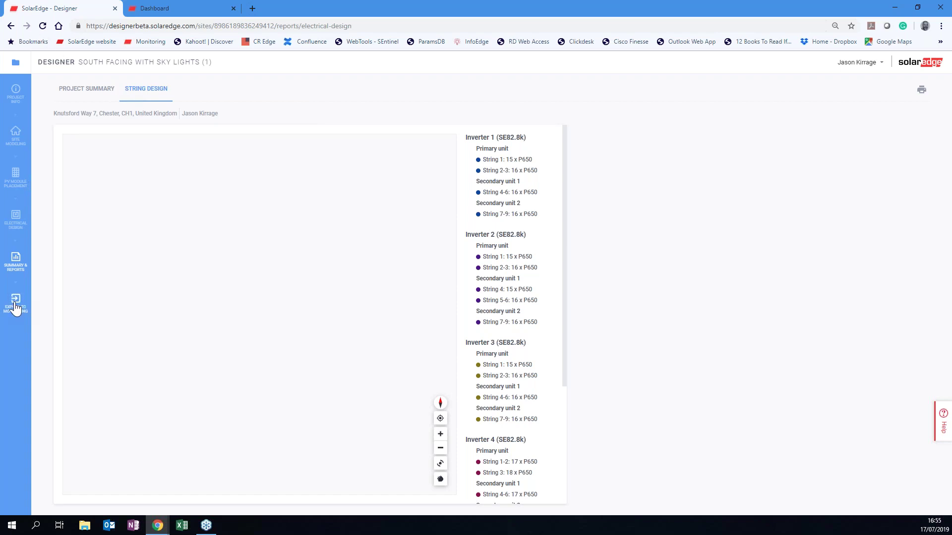
Export the copy to monitoring and follow the physical editor link to its Physical Layout.
click(16, 303)
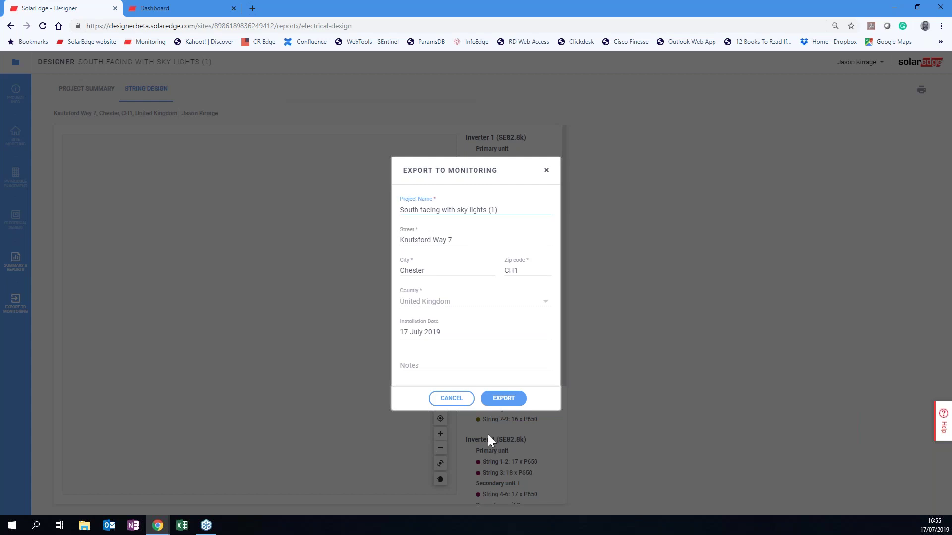
click(497, 403)
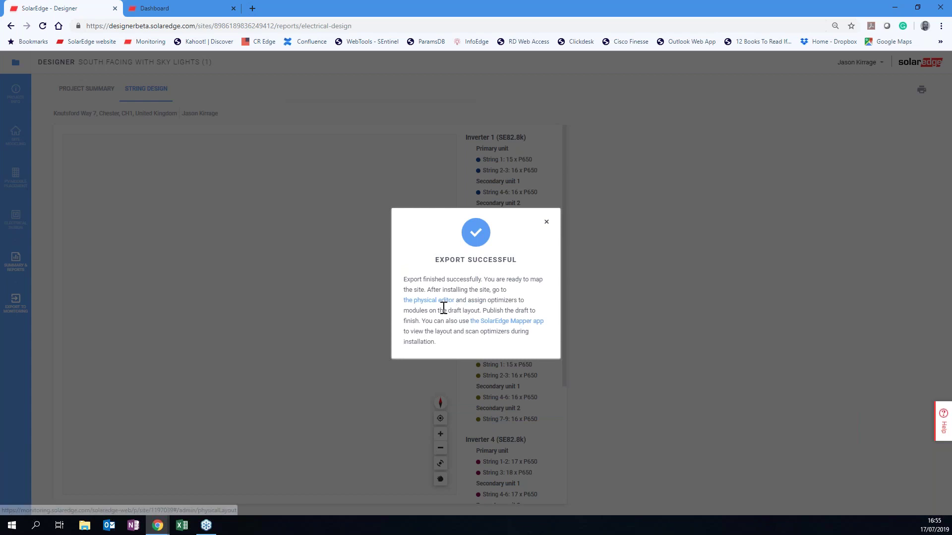
click(438, 301)
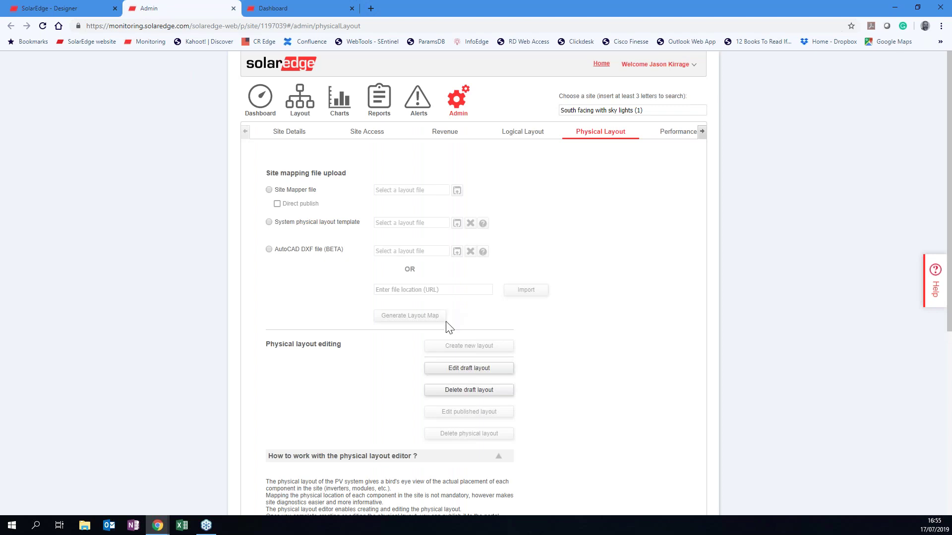
Open the draft layout editor showing 1566 modules across both roof sections.
click(454, 372)
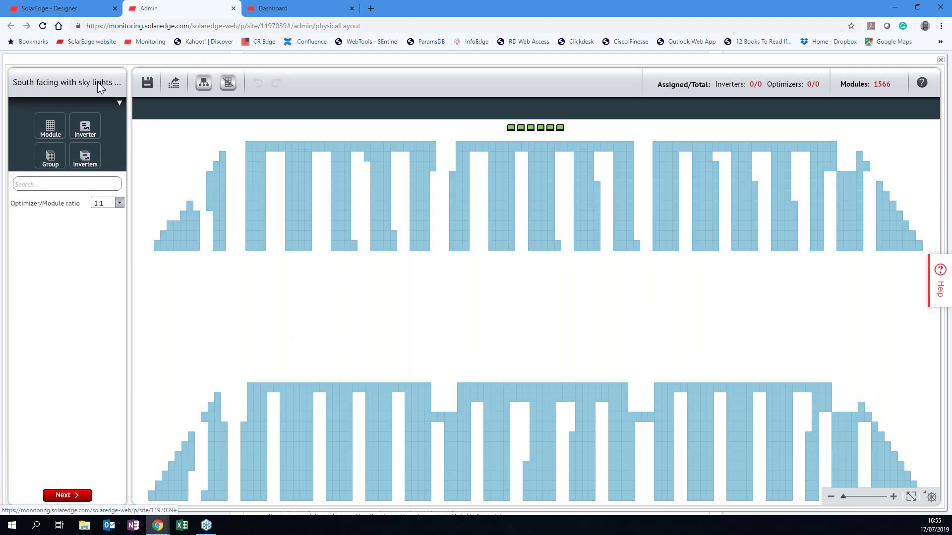
Back in the Designer tab, dismiss the Export Successful dialog and reload the report.
click(73, 13)
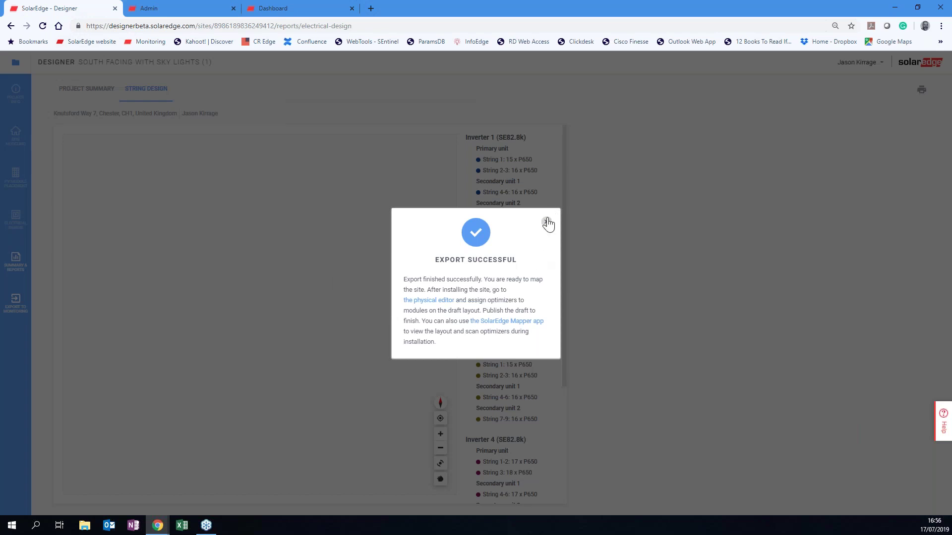
click(547, 220)
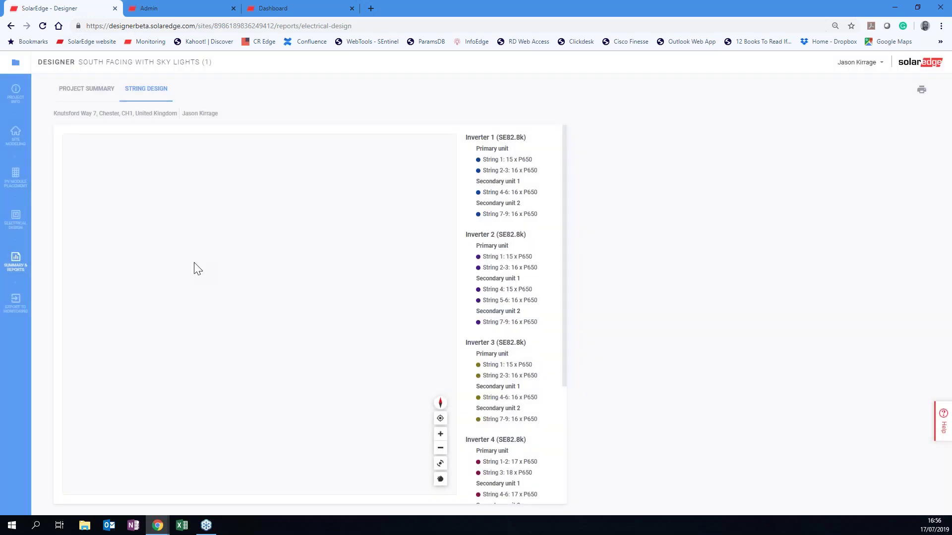
click(43, 27)
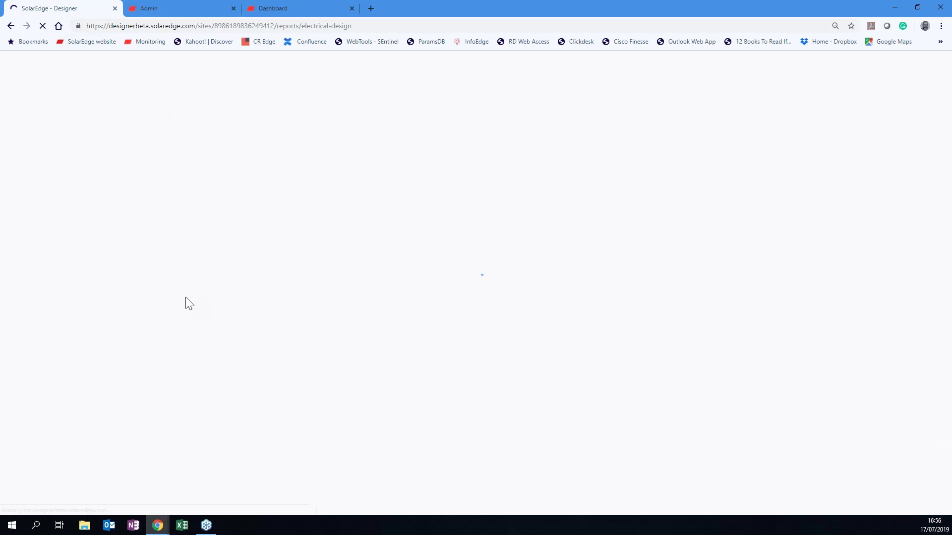